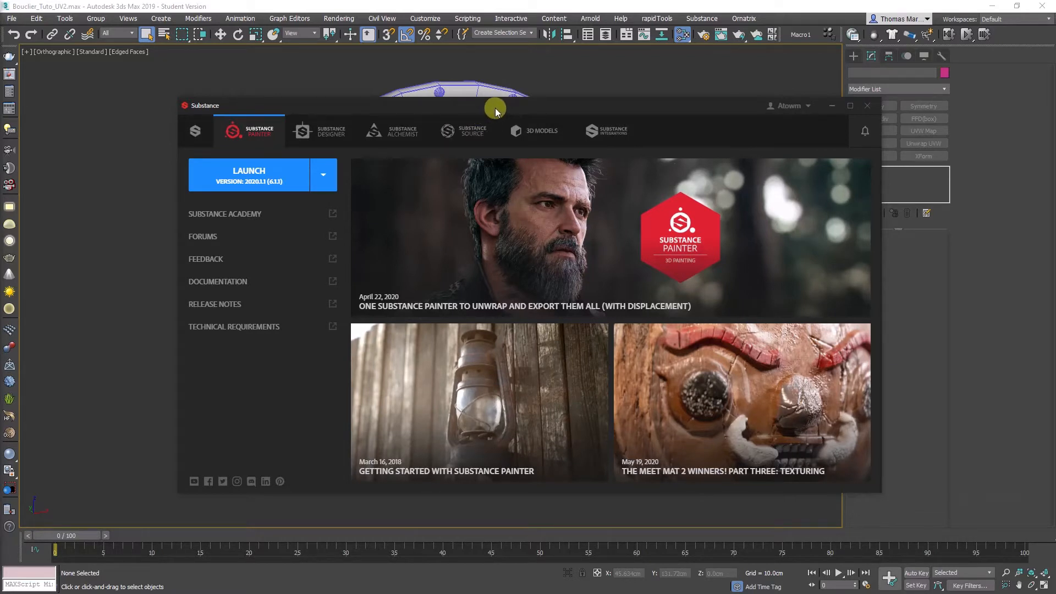
# Switch to 3ds Max and examine the Bouclier_LOW shield mesh from an angled view
pyautogui.click(543, 10)
pyautogui.click(445, 254)
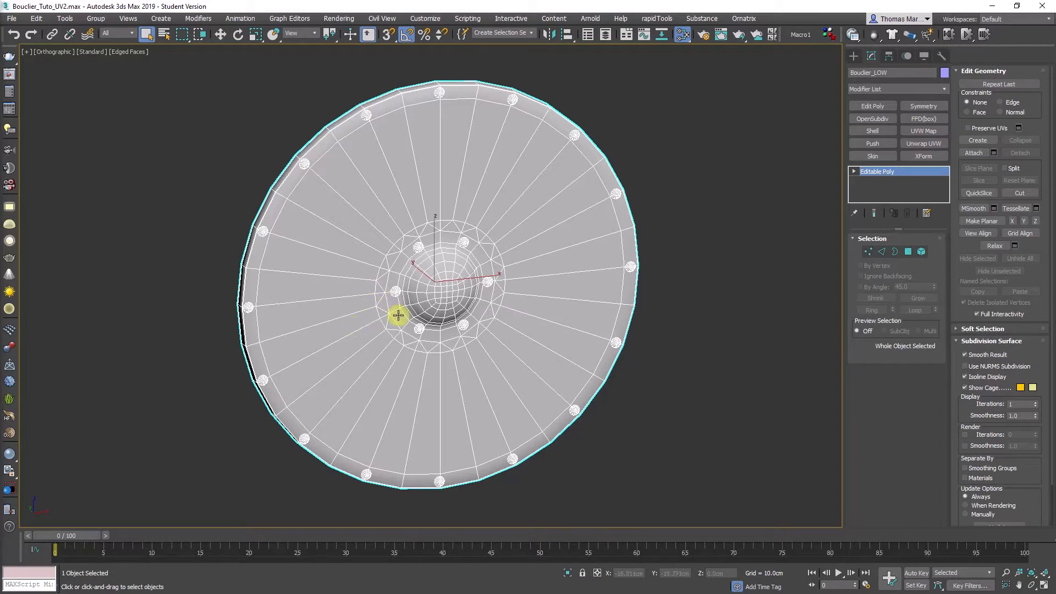
pyautogui.moveTo(398, 315); pyautogui.dragTo(430, 303, button='middle')
pyautogui.keyDown('alt'); pyautogui.moveTo(485, 265); pyautogui.dragTo(455, 266, button='middle'); pyautogui.keyUp('alt')
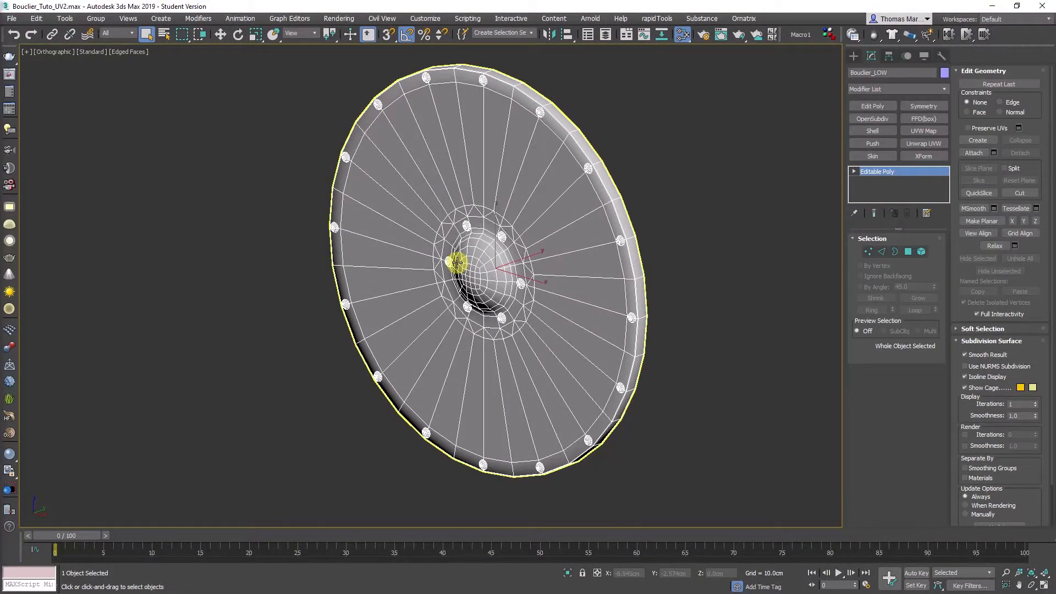
pyautogui.keyDown('alt'); pyautogui.moveTo(503, 266); pyautogui.dragTo(475, 237, button='middle'); pyautogui.keyUp('alt')
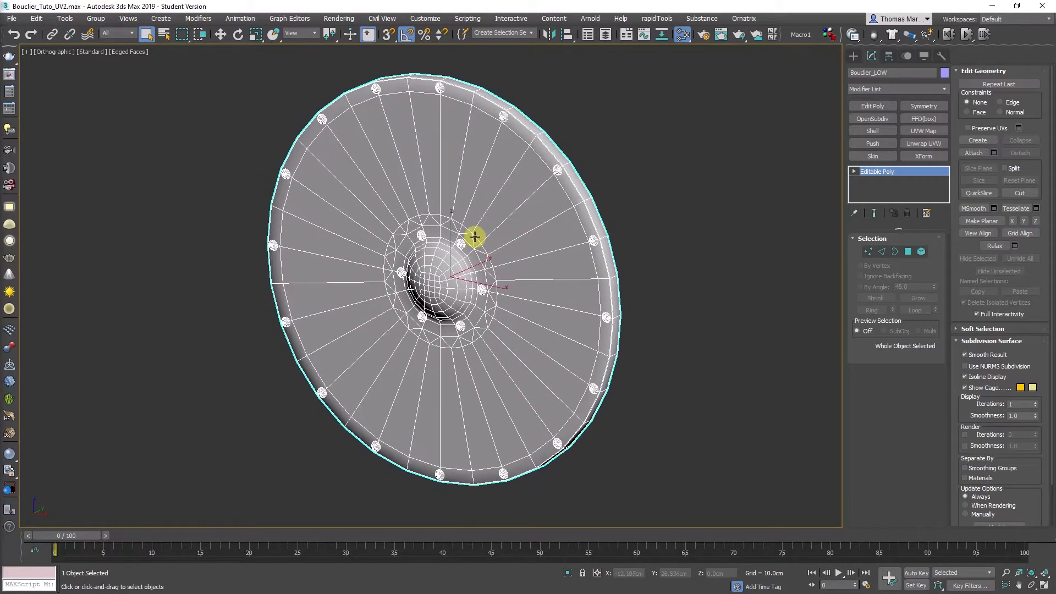
pyautogui.click(718, 238)
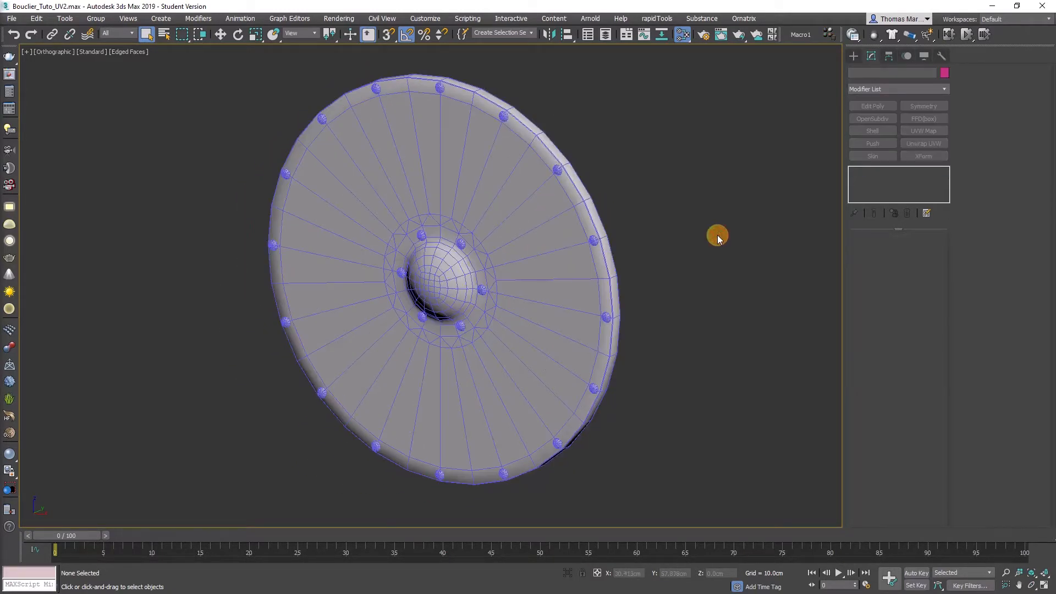
# Inspect how Bouclier_LOW overlaps the high-poly shield around the rim, the central boss and its rivets
pyautogui.click(567, 262)
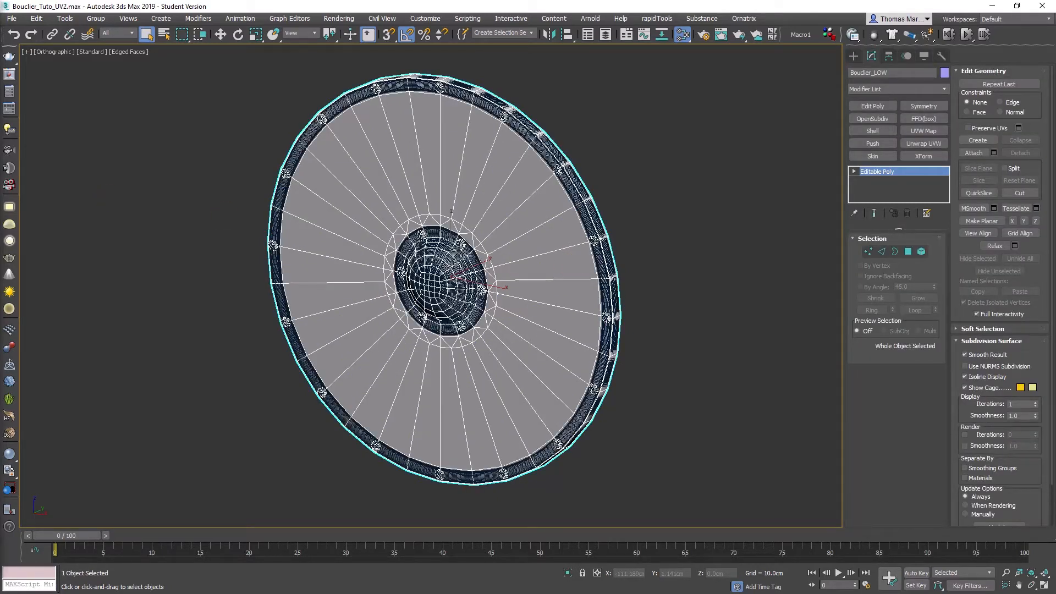
pyautogui.moveTo(518, 256); pyautogui.dragTo(444, 274, button='middle')
pyautogui.scroll(10, 536, 265)
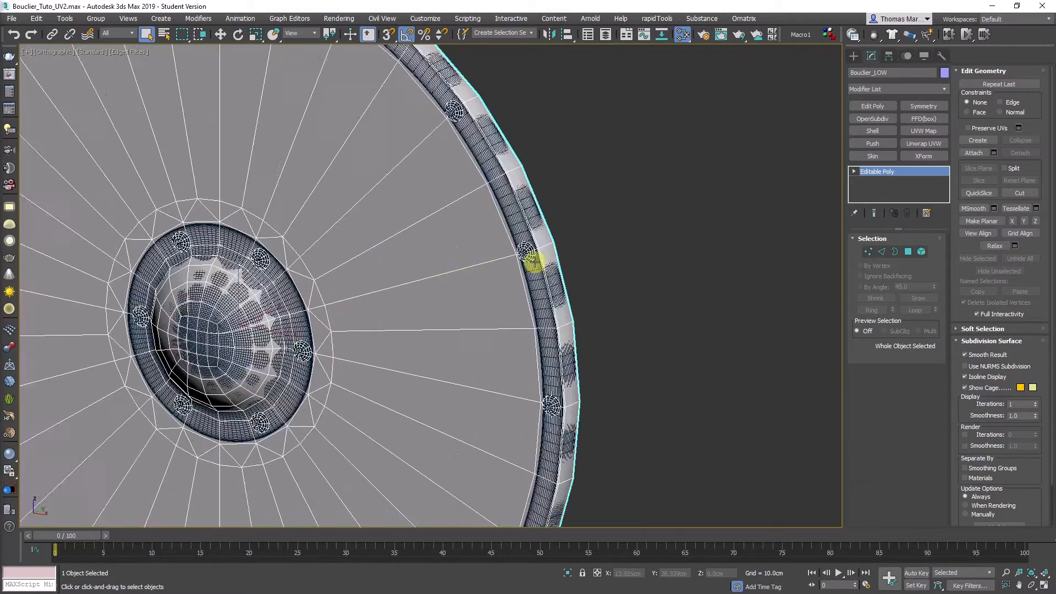
pyautogui.moveTo(314, 262); pyautogui.dragTo(343, 268, button='middle')
pyautogui.scroll(-8, 342, 268)
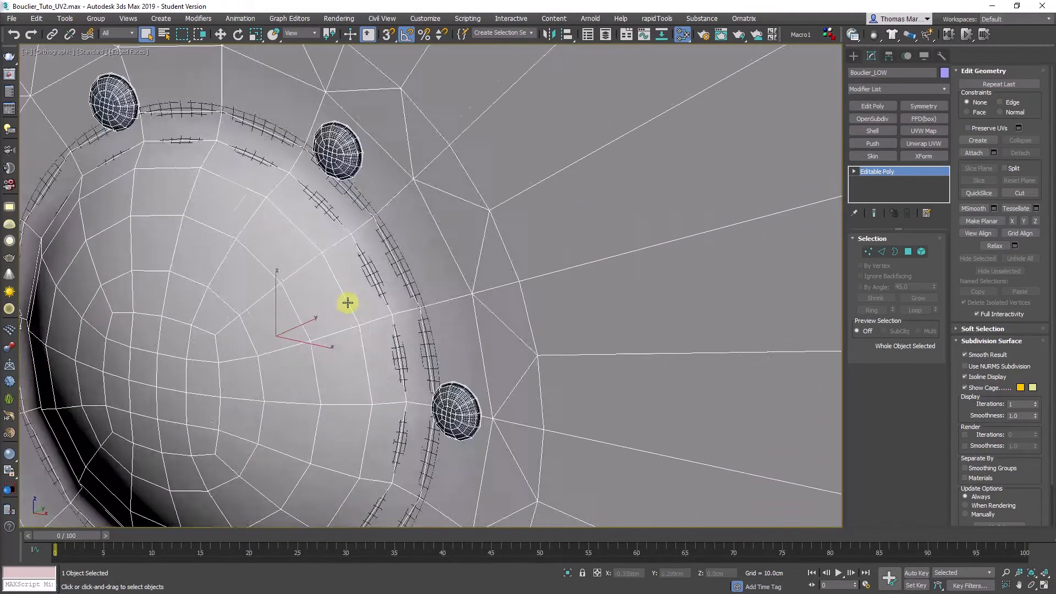
pyautogui.scroll(3, 347, 302)
pyautogui.scroll(6, 514, 165)
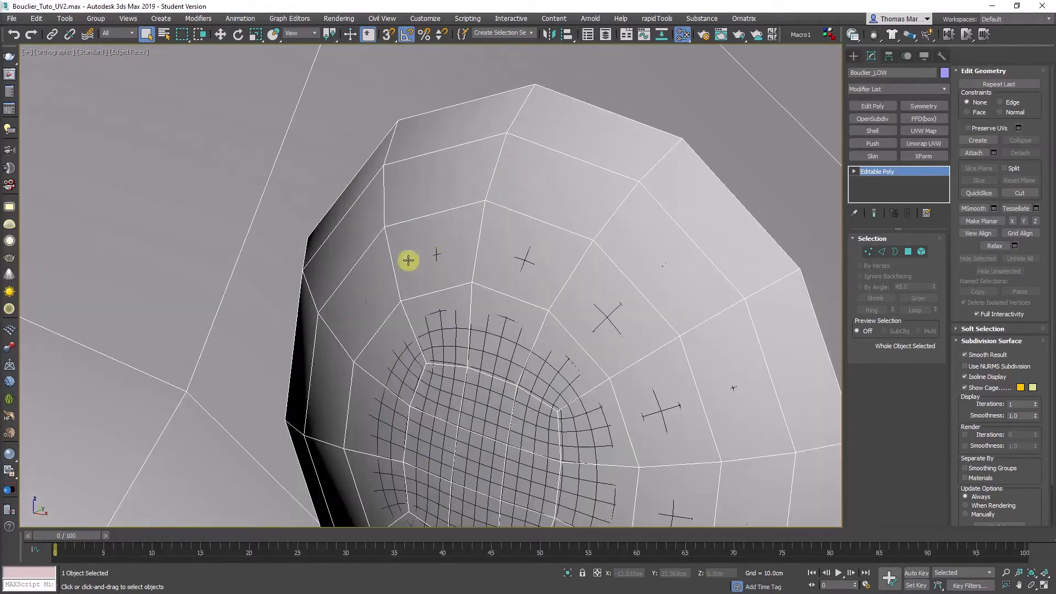
pyautogui.scroll(-14, 408, 259)
# Compare the low-poly and high-poly shields from the front, checking the rim edge and rivets up close
pyautogui.keyDown('alt'); pyautogui.moveTo(461, 238); pyautogui.dragTo(482, 224, button='middle'); pyautogui.keyUp('alt')
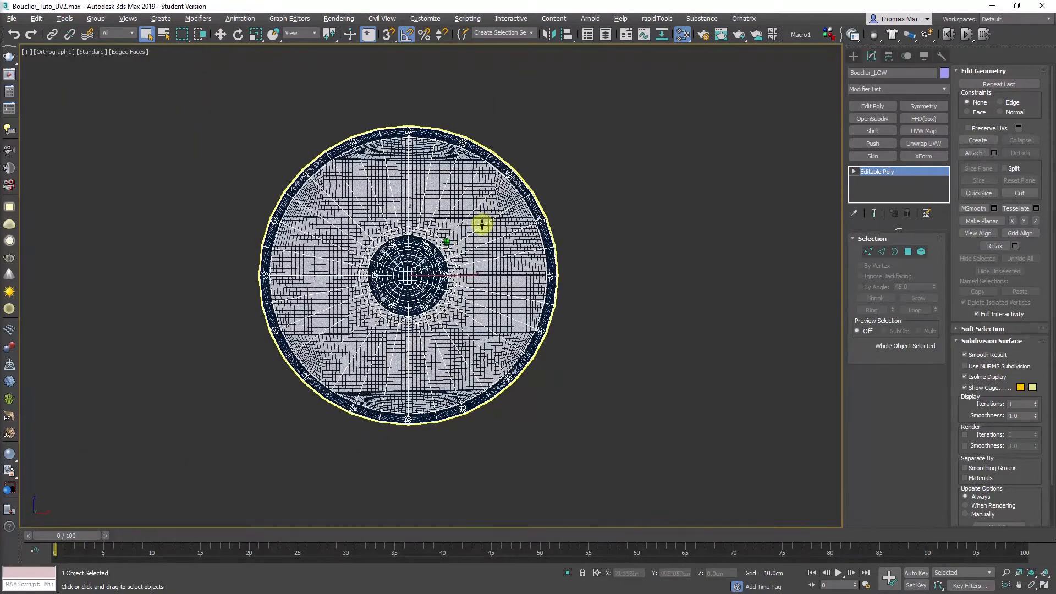
pyautogui.scroll(12, 519, 169)
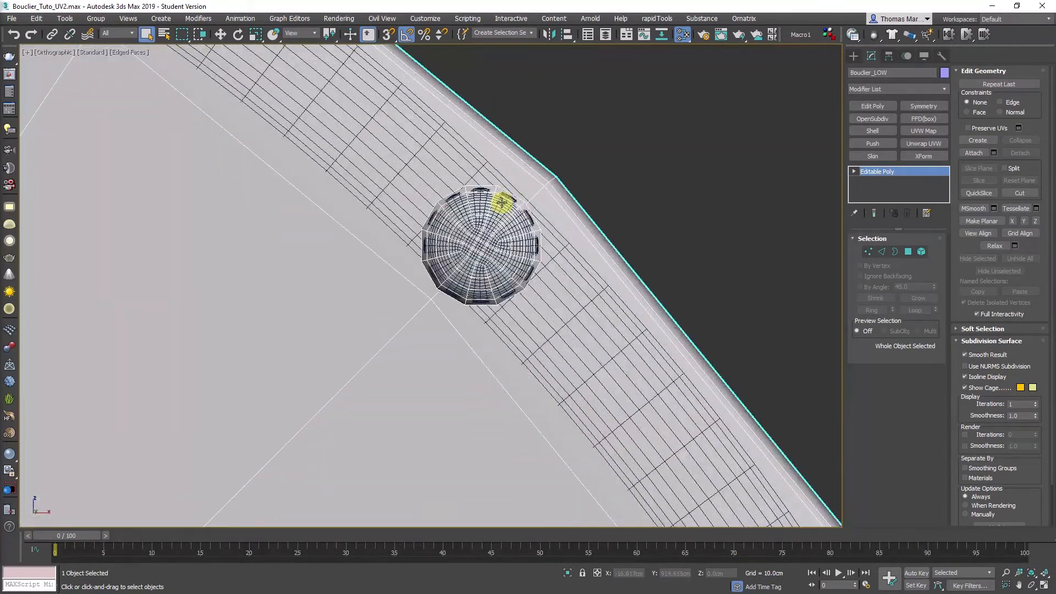
pyautogui.keyDown('alt'); pyautogui.moveTo(500, 207); pyautogui.dragTo(542, 250, button='middle'); pyautogui.keyUp('alt')
pyautogui.scroll(3, 333, 154)
pyautogui.scroll(-3, 331, 142)
pyautogui.scroll(9, 420, 181)
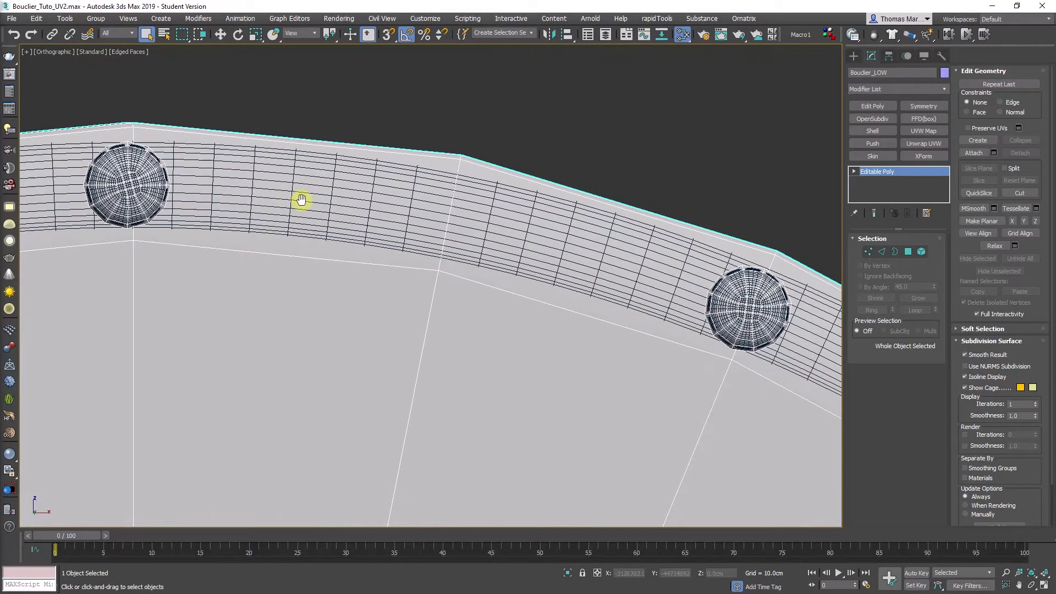
pyautogui.moveTo(124, 165); pyautogui.dragTo(382, 245, button='middle')
pyautogui.scroll(8, 291, 187)
pyautogui.scroll(6, 381, 246)
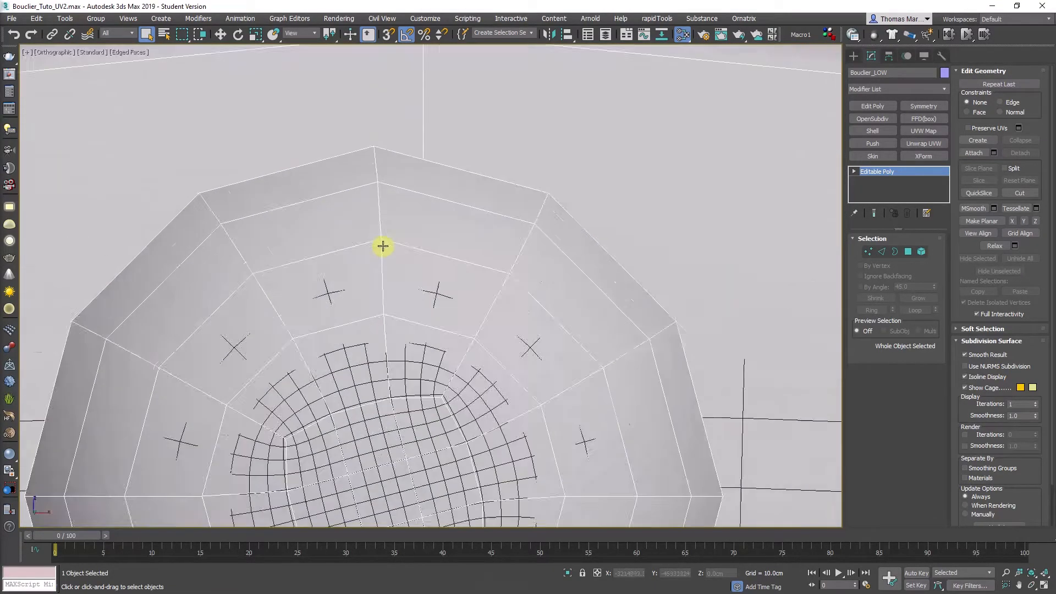
pyautogui.scroll(-16, 452, 253)
pyautogui.scroll(-6, 513, 307)
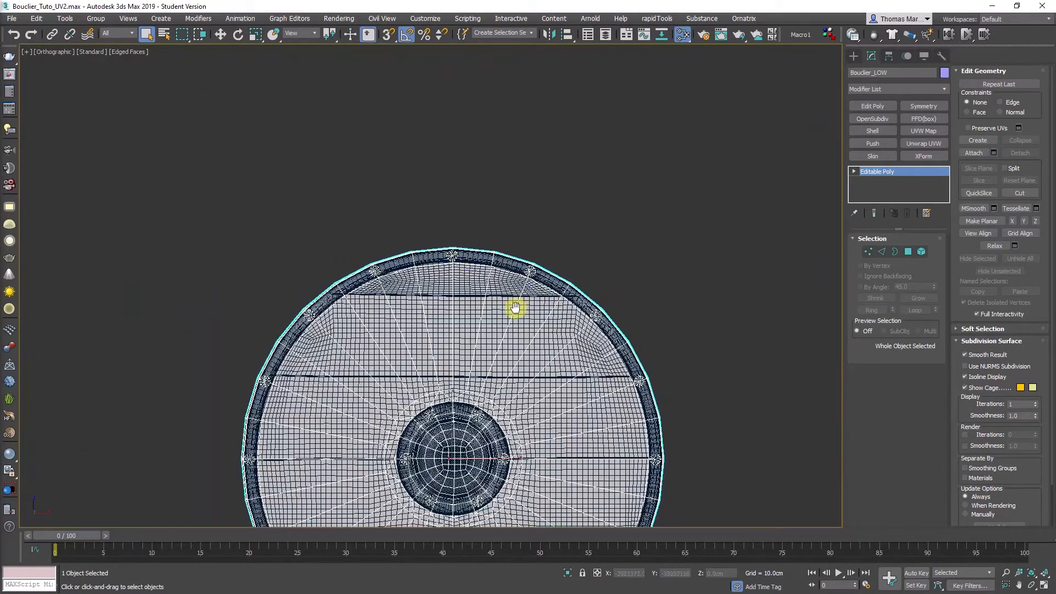
pyautogui.keyDown('alt'); pyautogui.moveTo(483, 267); pyautogui.dragTo(450, 251, button='middle'); pyautogui.keyUp('alt')
pyautogui.scroll(5, 436, 271)
pyautogui.scroll(-4, 452, 238)
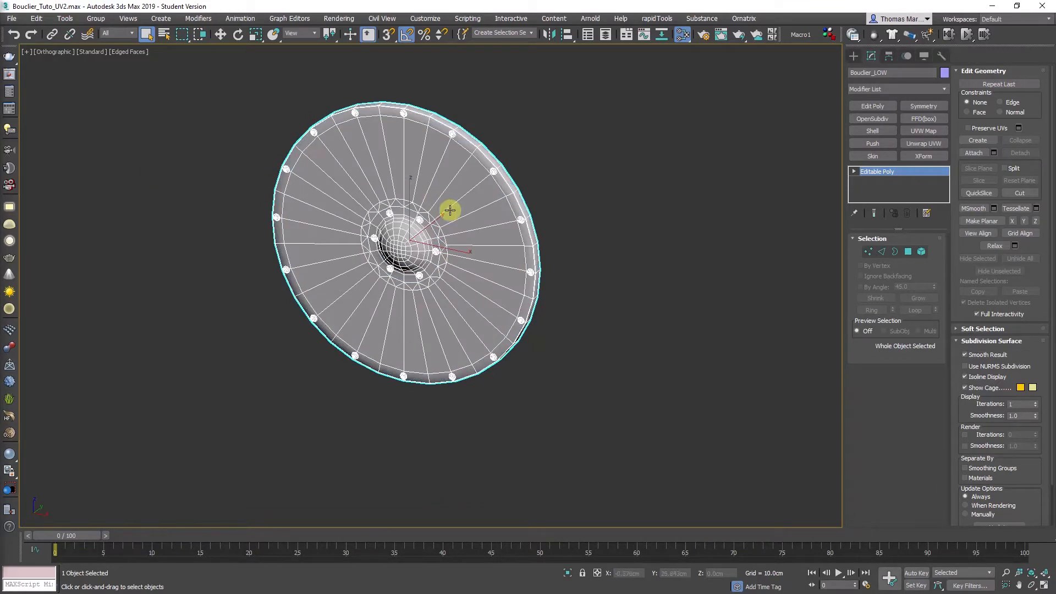
# Select all polygons of Bouclier_LOW to check their smoothing groups, and leave polygon editing
pyautogui.keyDown('alt'); pyautogui.moveTo(447, 207); pyautogui.dragTo(582, 247, button='middle'); pyautogui.keyUp('alt')
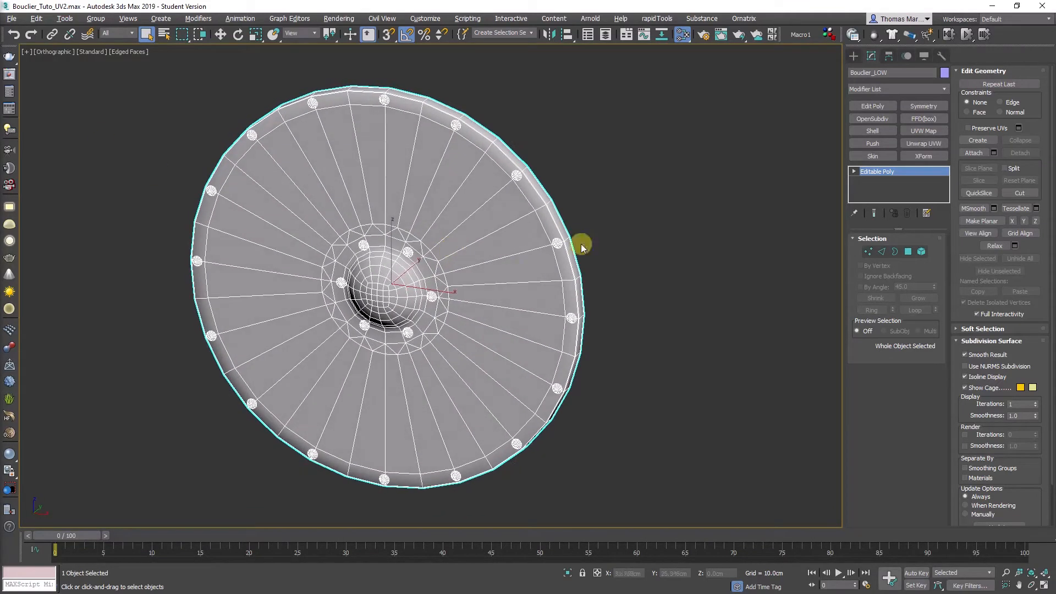
pyautogui.click(908, 252)
pyautogui.doubleClick(495, 274)
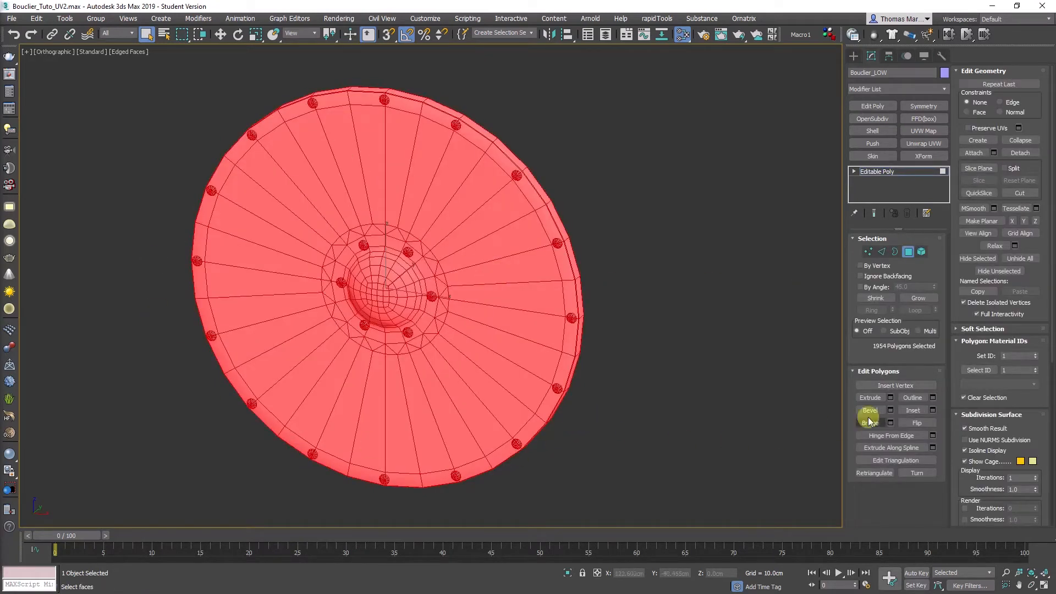
pyautogui.moveTo(954, 436); pyautogui.dragTo(964, 172)
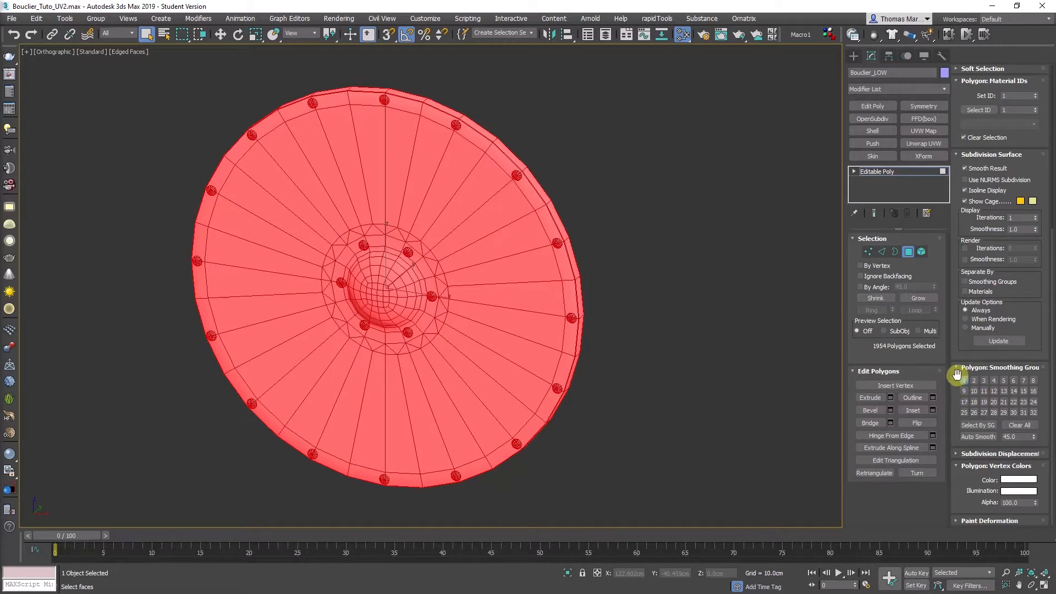
pyautogui.click(908, 251)
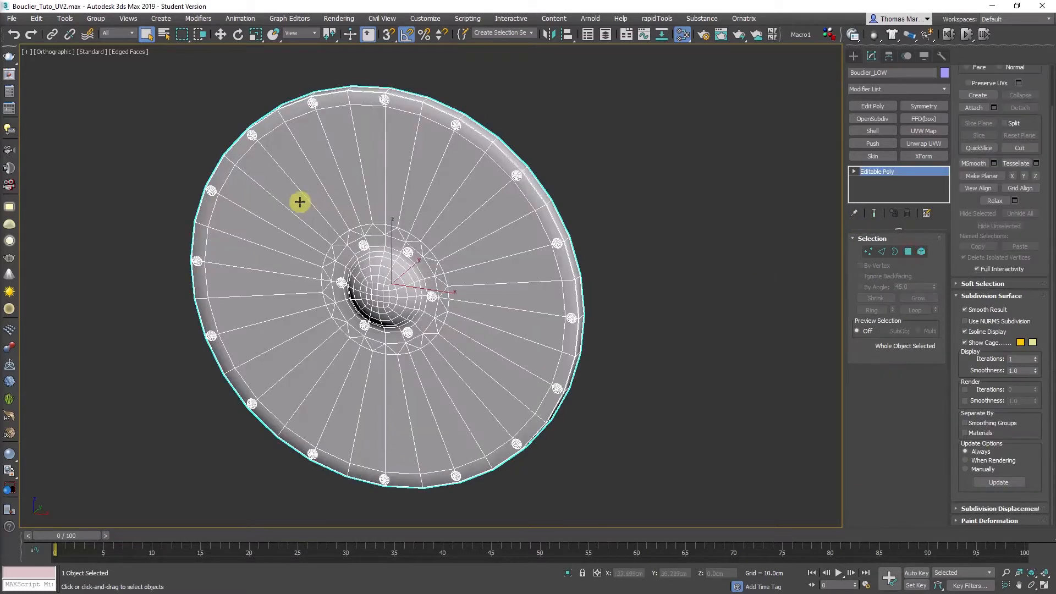
# In the Slate Material Editor, move the Bouclier Standard node closer to Bouclier HD and hide its unused slots
pyautogui.moveTo(300, 201); pyautogui.dragTo(348, 186, button='middle')
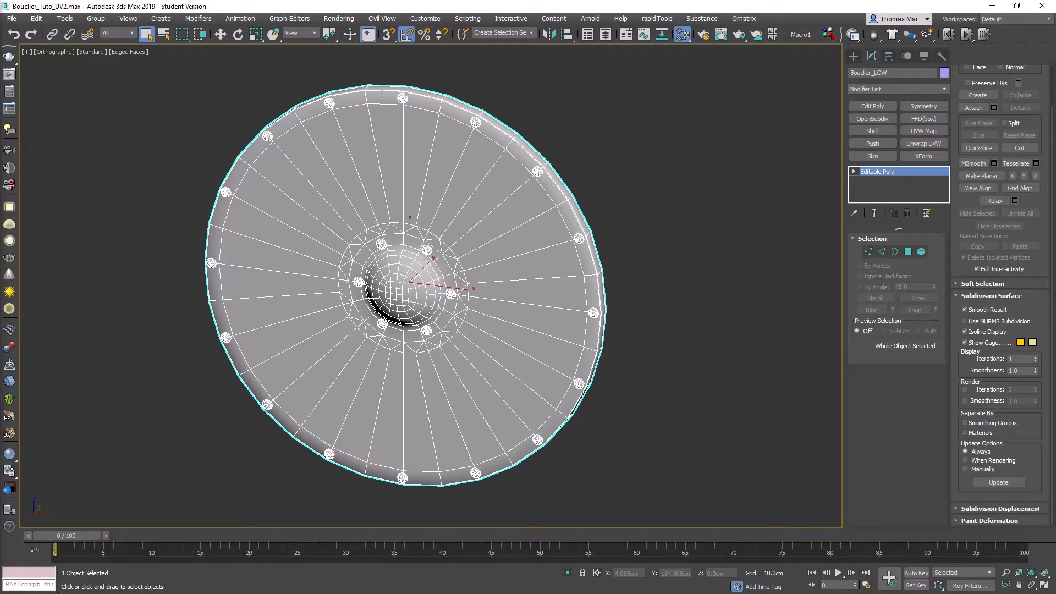
pyautogui.keyDown('alt'); pyautogui.moveTo(145, 225); pyautogui.dragTo(483, 314, button='middle'); pyautogui.keyUp('alt')
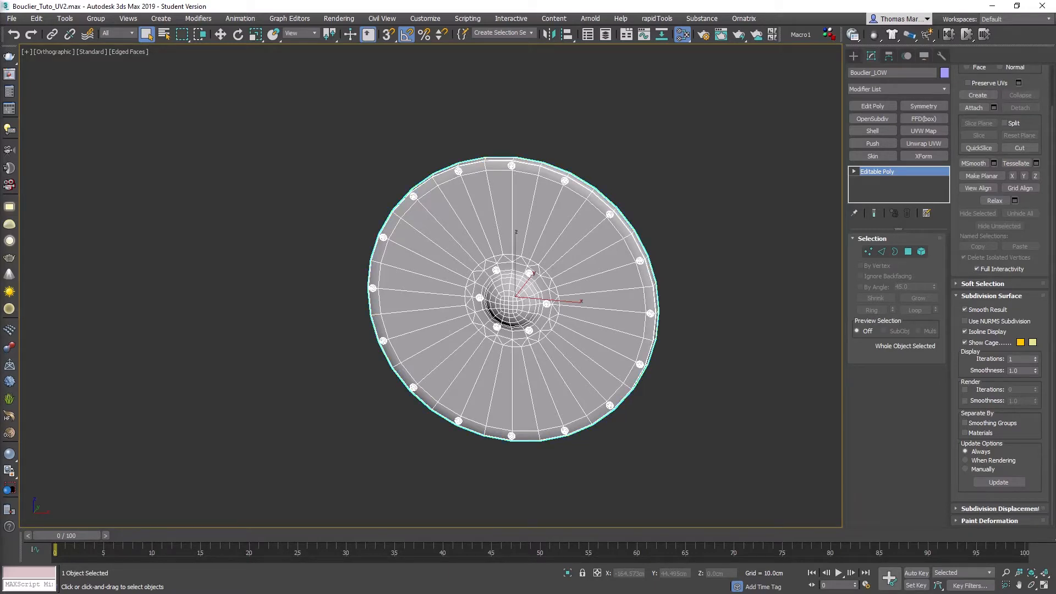
pyautogui.press('m')
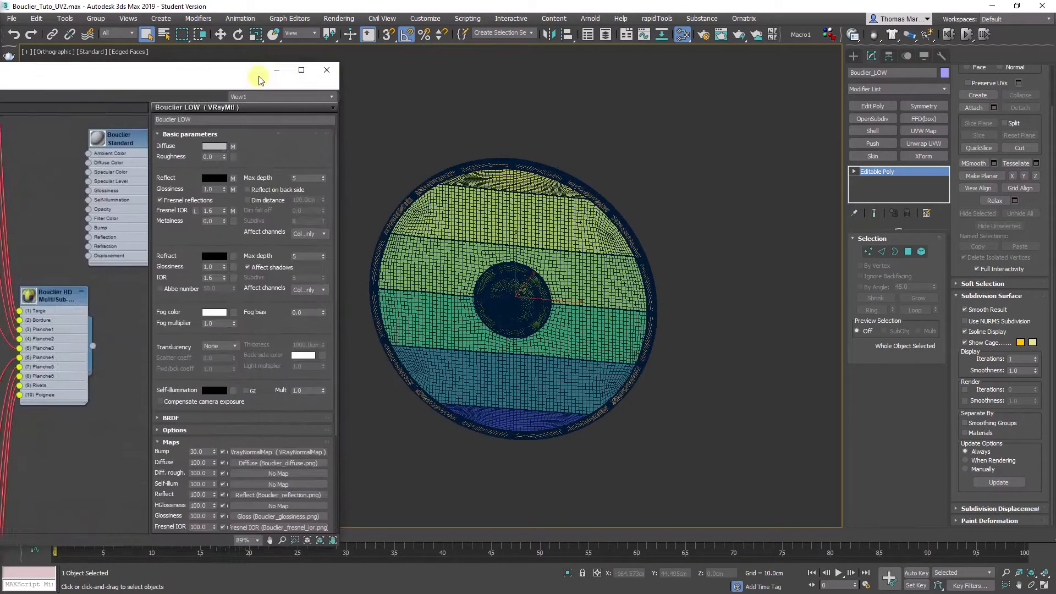
pyautogui.moveTo(235, 203); pyautogui.dragTo(177, 248, button='middle')
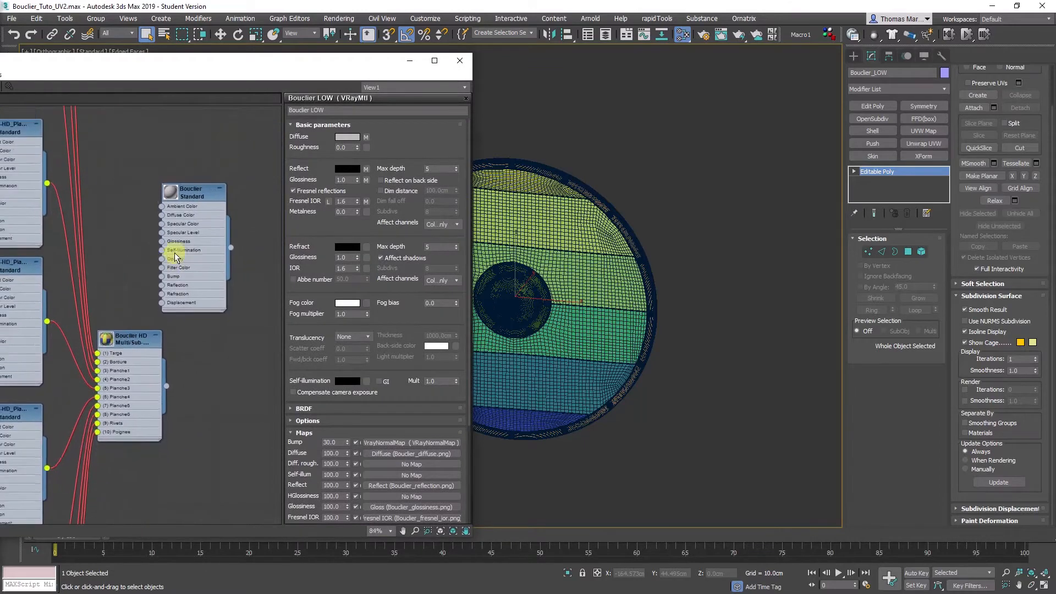
pyautogui.scroll(5, 187, 220)
pyautogui.moveTo(196, 191); pyautogui.dragTo(153, 339)
pyautogui.rightClick(177, 177)
pyautogui.click(208, 370)
pyautogui.moveTo(125, 260); pyautogui.dragTo(193, 223, button='middle')
pyautogui.scroll(-1, 193, 223)
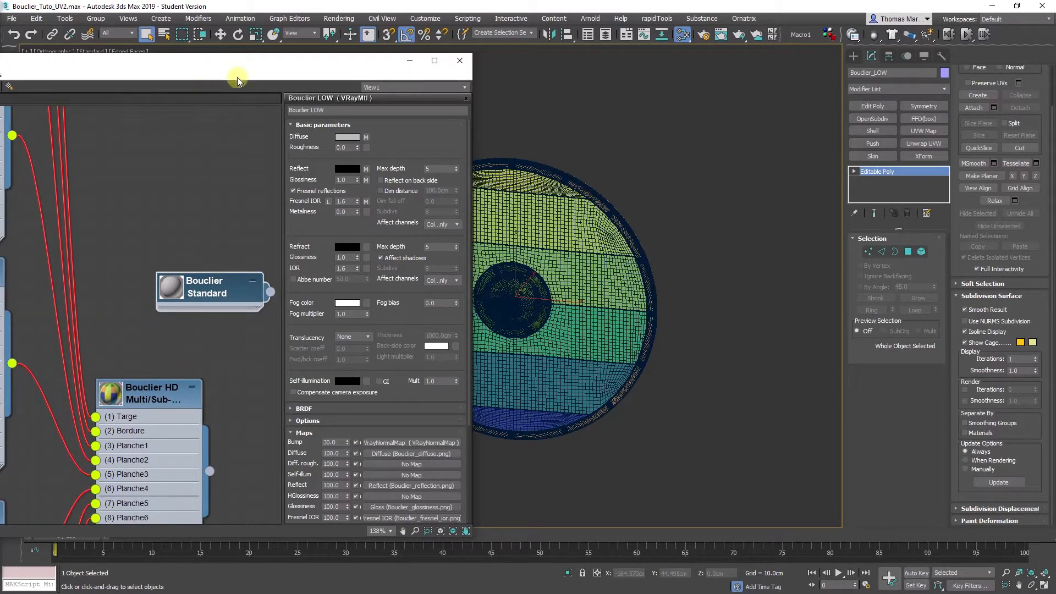
# Turn off the edged faces display and select the coloured high-poly Bouclier_HD shield
pyautogui.moveTo(565, 286)
pyautogui.mouseDown(button='middle')
pyautogui.moveTo(702, 315)
pyautogui.moveTo(702, 335)
pyautogui.moveTo(641, 303)
pyautogui.moveTo(635, 343)
pyautogui.mouseUp(button='middle')
pyautogui.press('F4')
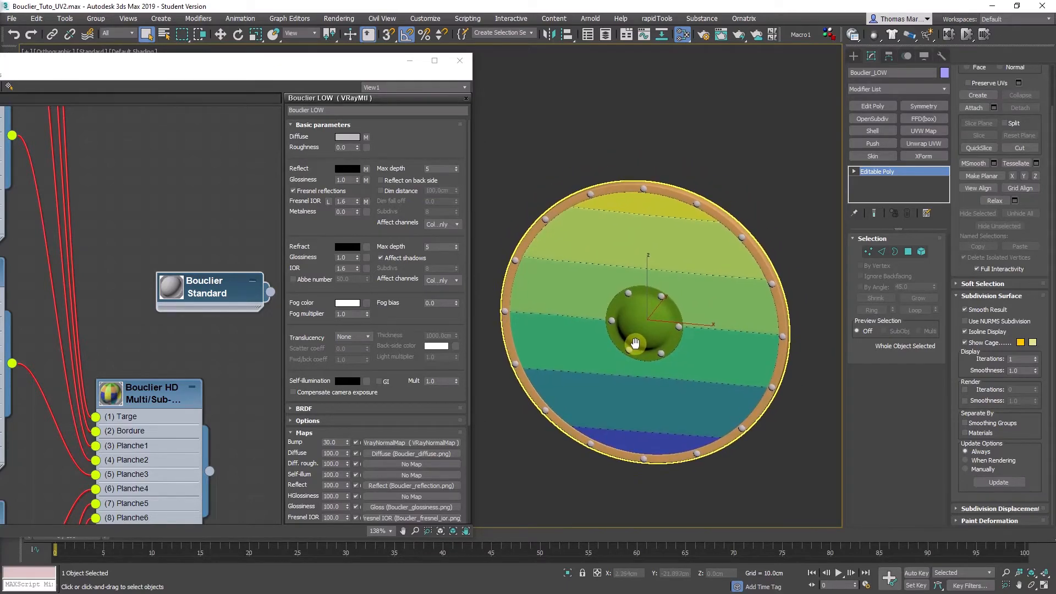
pyautogui.press('F4')
pyautogui.moveTo(693, 328)
pyautogui.keyDown('alt'); pyautogui.mouseDown(button='middle')
pyautogui.moveTo(539, 337)
pyautogui.moveTo(625, 351)
pyautogui.moveTo(578, 320)
pyautogui.moveTo(644, 373)
pyautogui.moveTo(692, 324)
pyautogui.mouseUp(button='middle'); pyautogui.keyUp('alt')
pyautogui.press('F4')
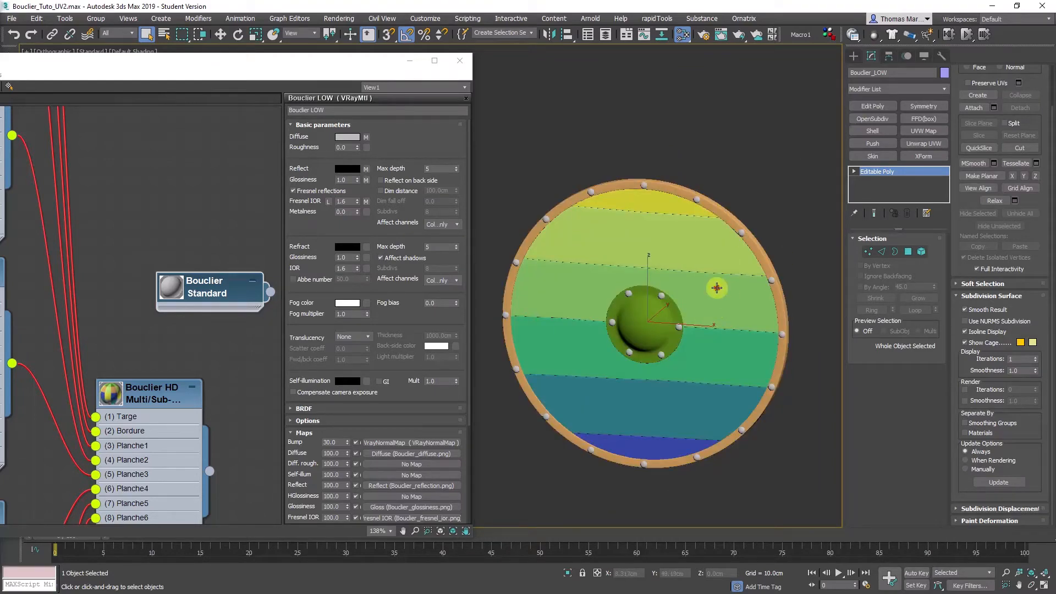
pyautogui.click(716, 288)
pyautogui.click(890, 72)
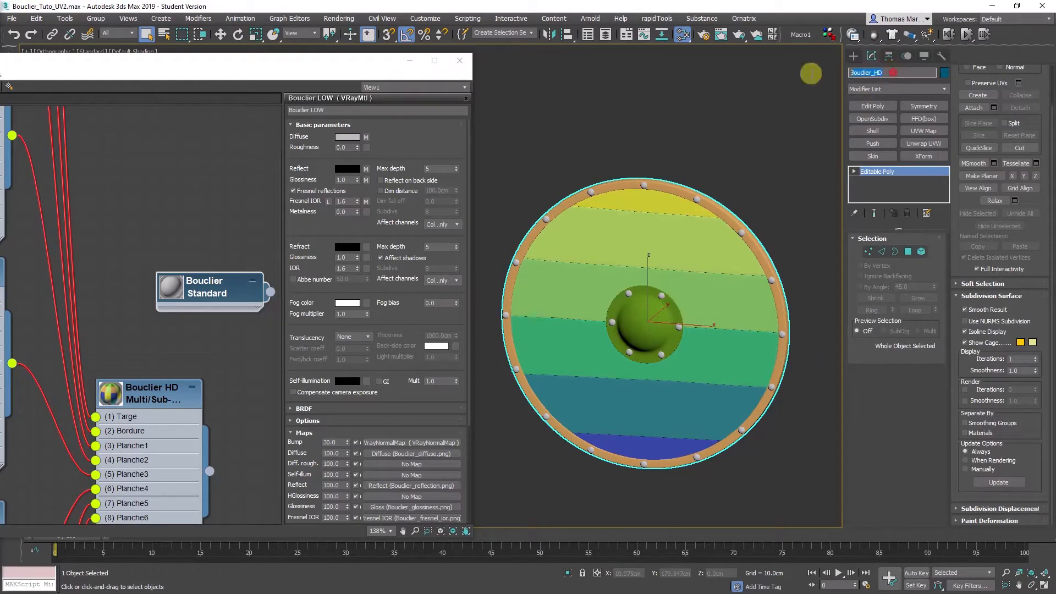
# Bring the material editor fully into view and open the Bouclier HD Multi/Sub-Object material's parameters
pyautogui.moveTo(237, 69); pyautogui.dragTo(476, 65)
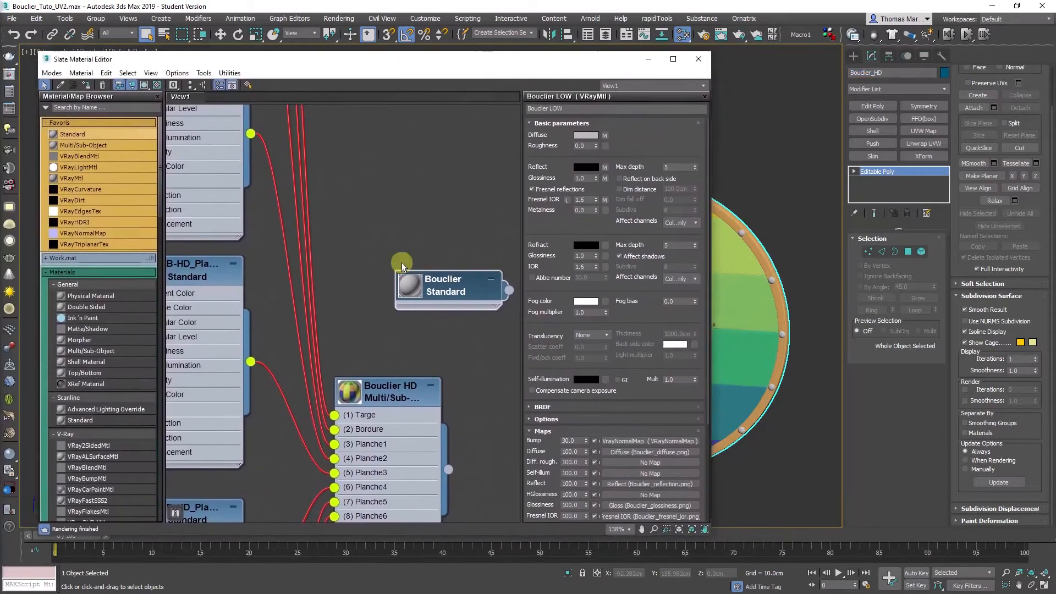
pyautogui.scroll(-6, 341, 302)
pyautogui.scroll(-3, 339, 305)
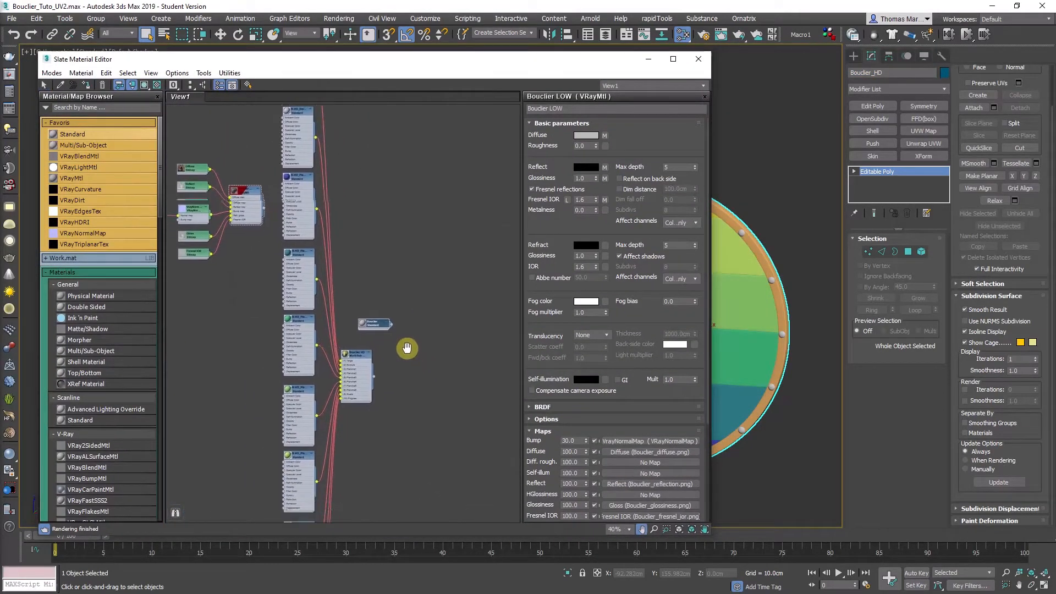
pyautogui.moveTo(405, 349); pyautogui.dragTo(433, 271, button='middle')
pyautogui.doubleClick(380, 263)
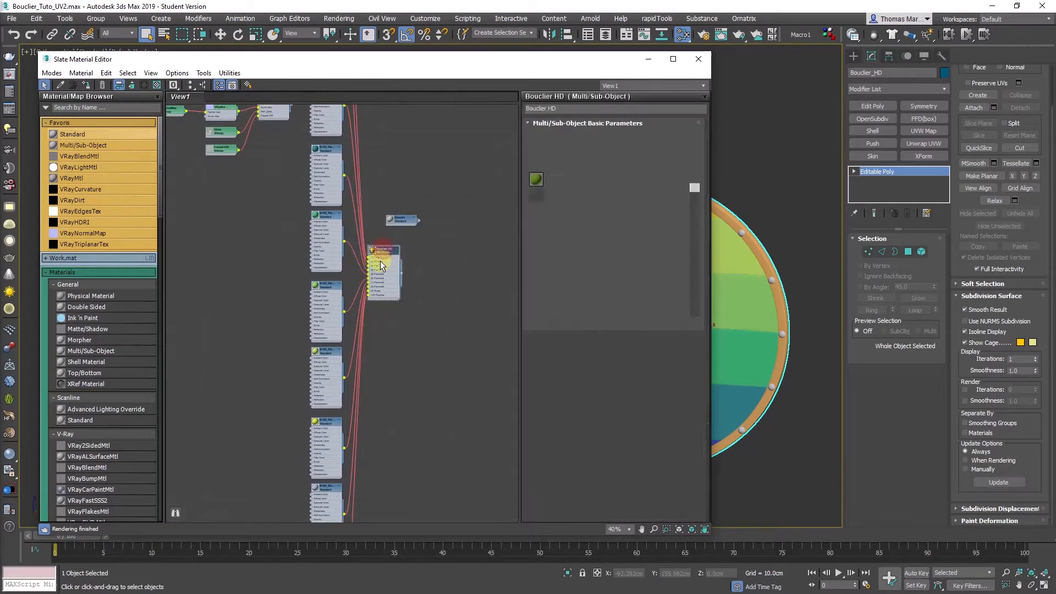
pyautogui.scroll(4, 382, 261)
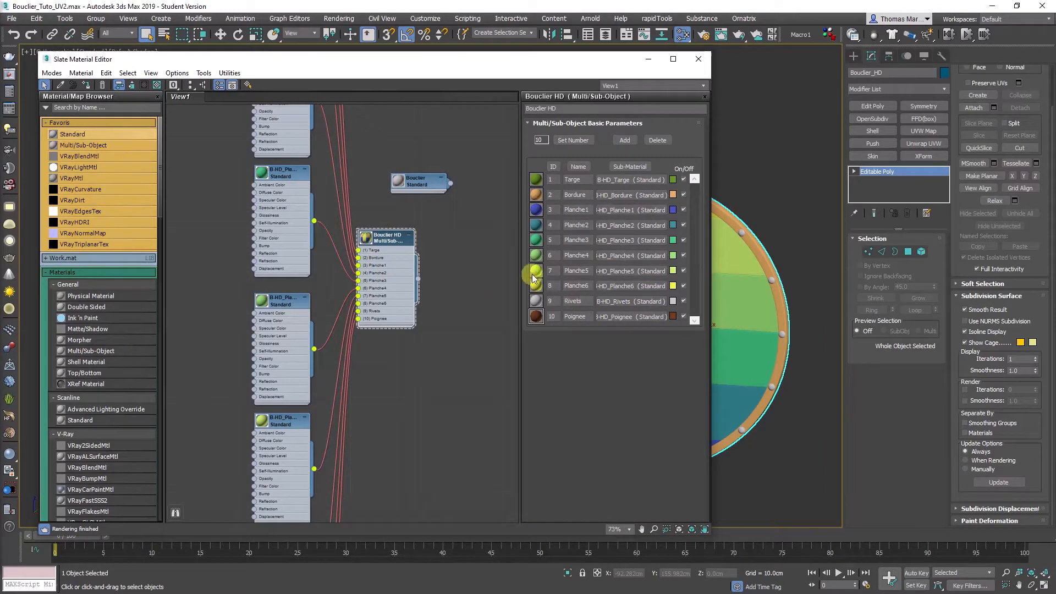
# Set the diffuse colour of the B-HD_Rivets sub-material to red and return to the Bouclier HD parameters
pyautogui.click(434, 291)
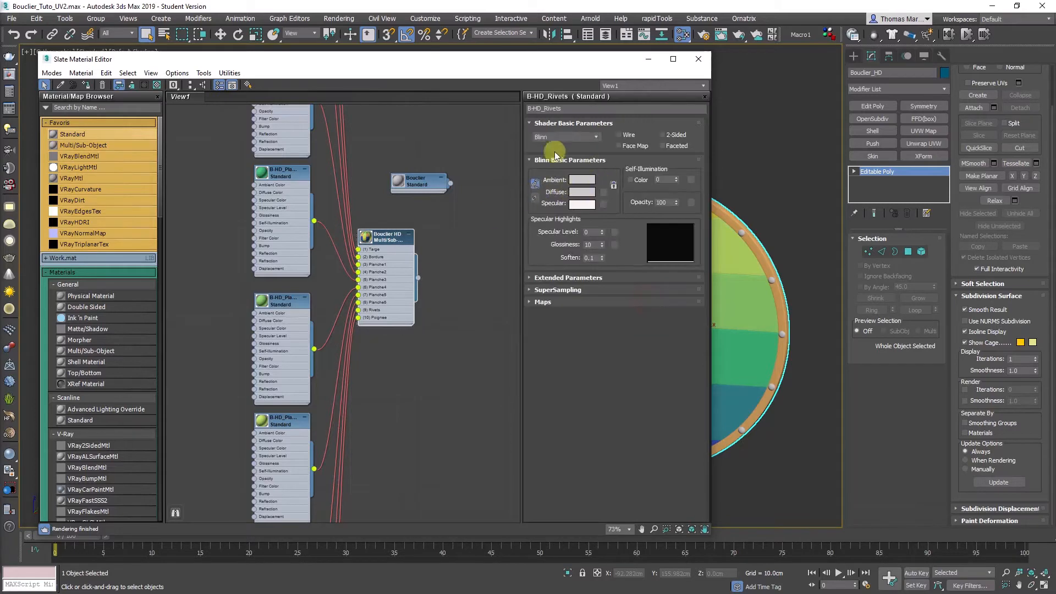
pyautogui.click(589, 191)
pyautogui.moveTo(222, 104); pyautogui.dragTo(222, 108)
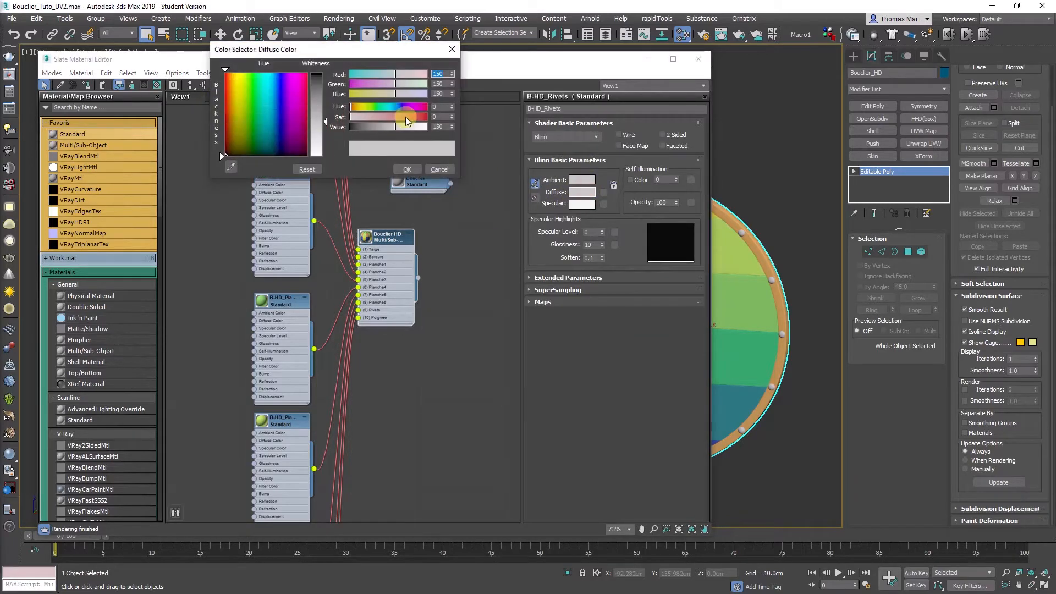
pyautogui.moveTo(396, 117); pyautogui.dragTo(434, 117)
pyautogui.click(408, 170)
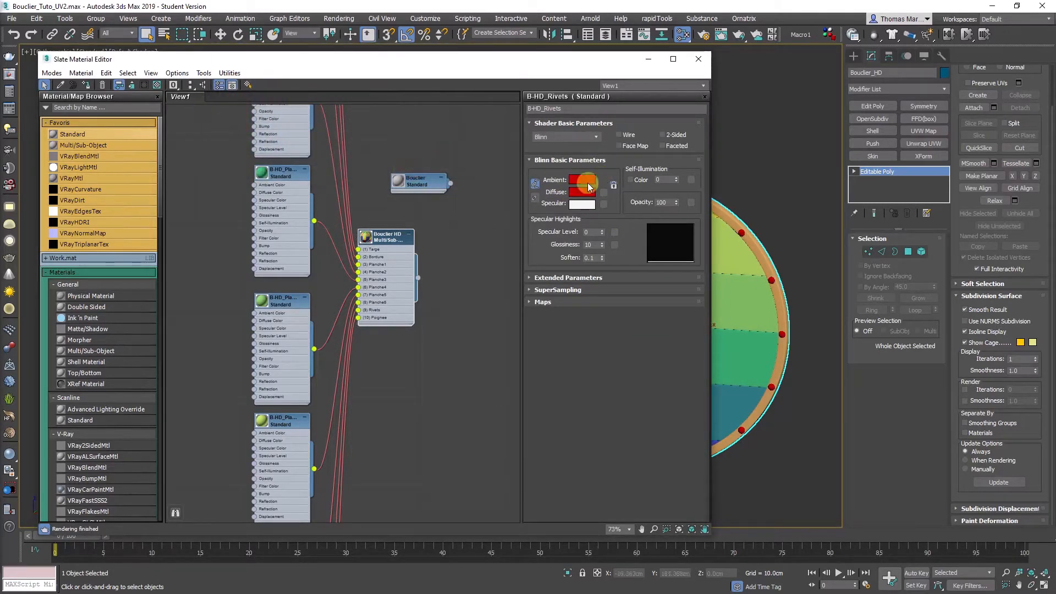
pyautogui.doubleClick(388, 238)
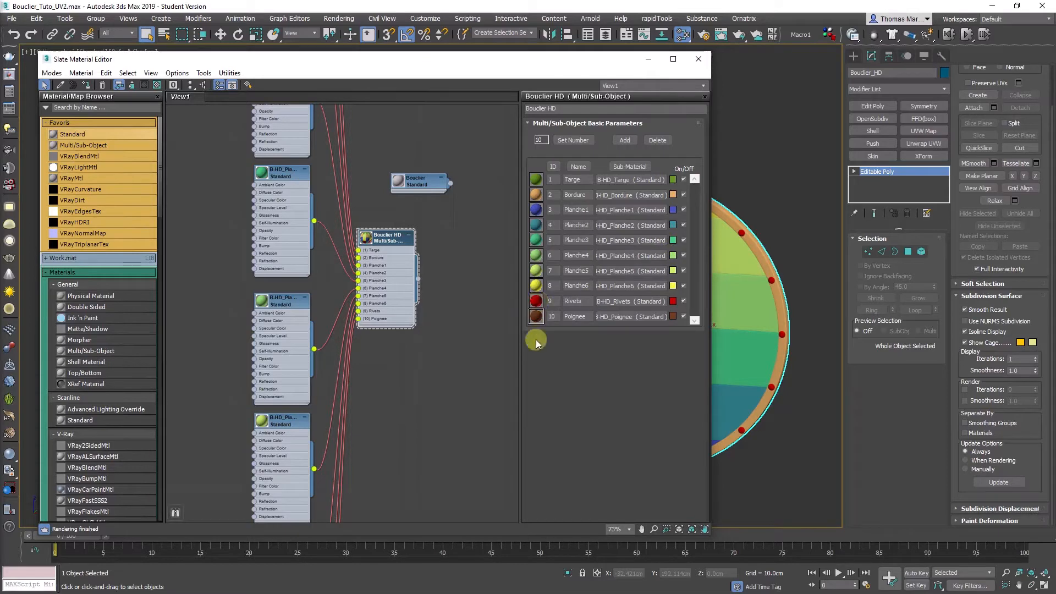
pyautogui.scroll(4, 383, 237)
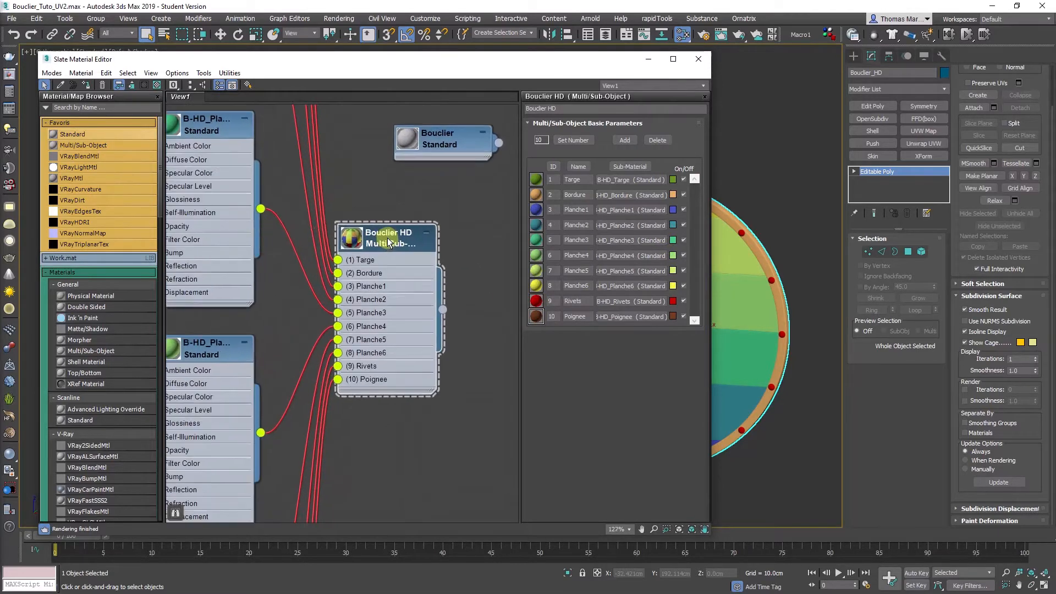
# Place the Bouclier Standard node directly above the Bouclier HD node and close the Slate Material Editor
pyautogui.moveTo(381, 222); pyautogui.dragTo(375, 281, button='middle')
pyautogui.scroll(1, 360, 313)
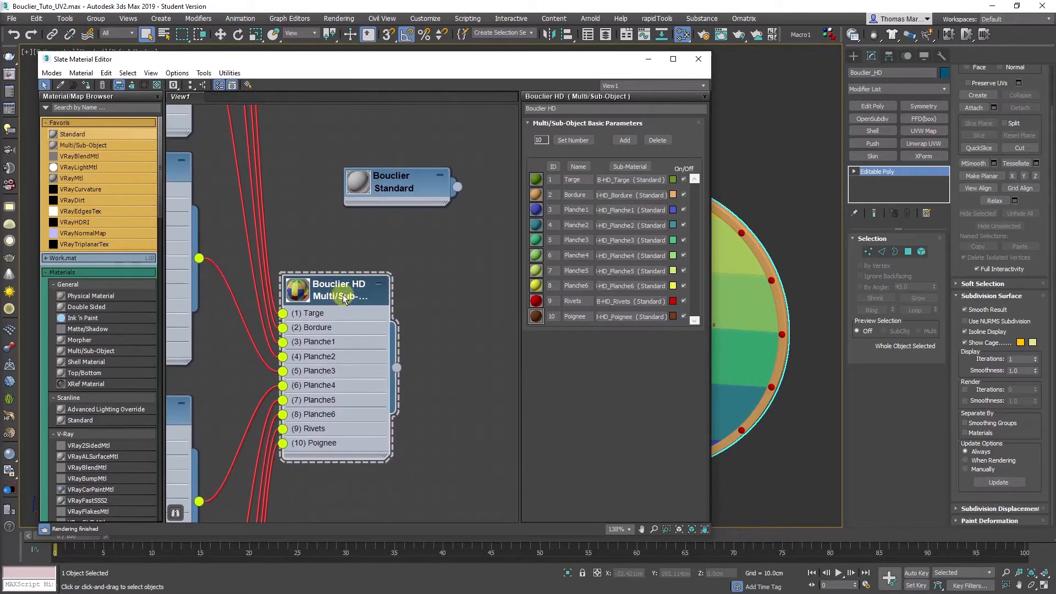
pyautogui.moveTo(402, 190); pyautogui.dragTo(353, 235)
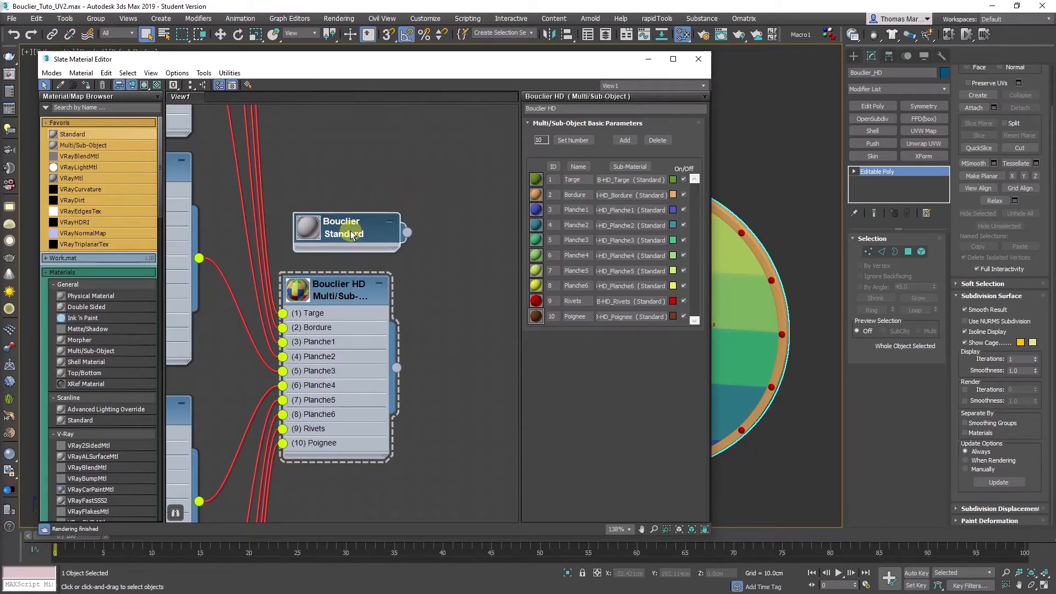
pyautogui.press('m')
# Open the Game Exporter with the Bouclier_HD shield selected and set the export filename to Bouclier_HD
pyautogui.click(439, 291)
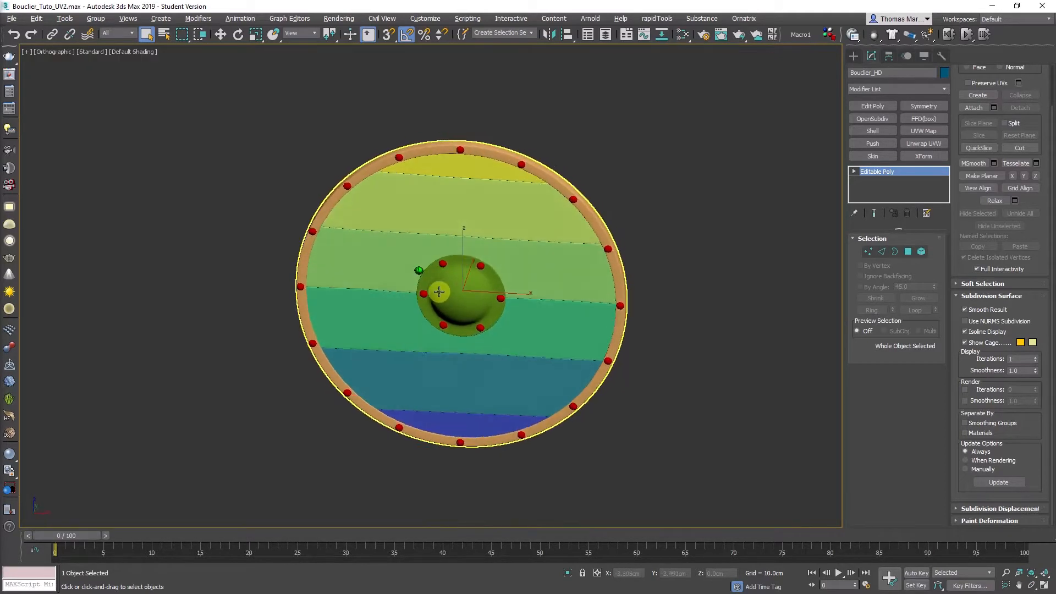
pyautogui.moveTo(439, 291)
pyautogui.keyDown('alt'); pyautogui.mouseDown(button='middle')
pyautogui.moveTo(427, 286)
pyautogui.moveTo(455, 290)
pyautogui.mouseUp(button='middle'); pyautogui.keyUp('alt')
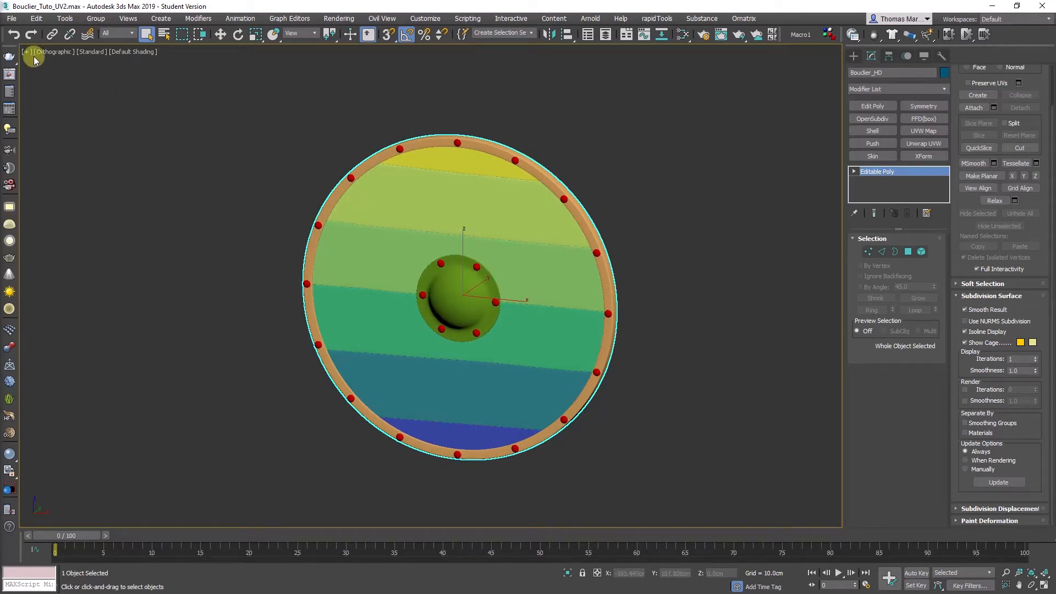
pyautogui.click(11, 18)
pyautogui.moveTo(33, 182)
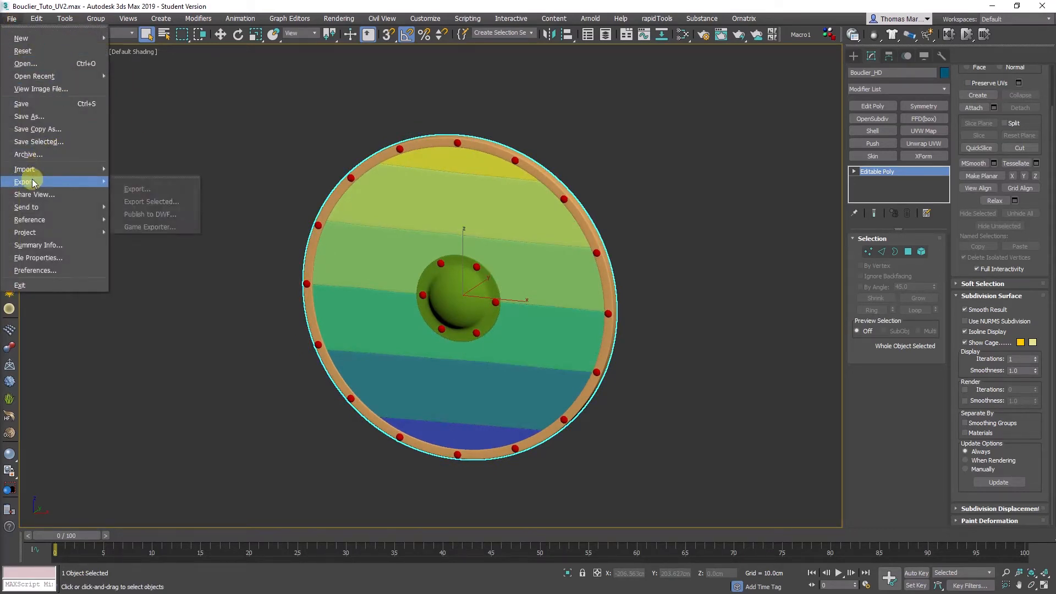
pyautogui.click(148, 227)
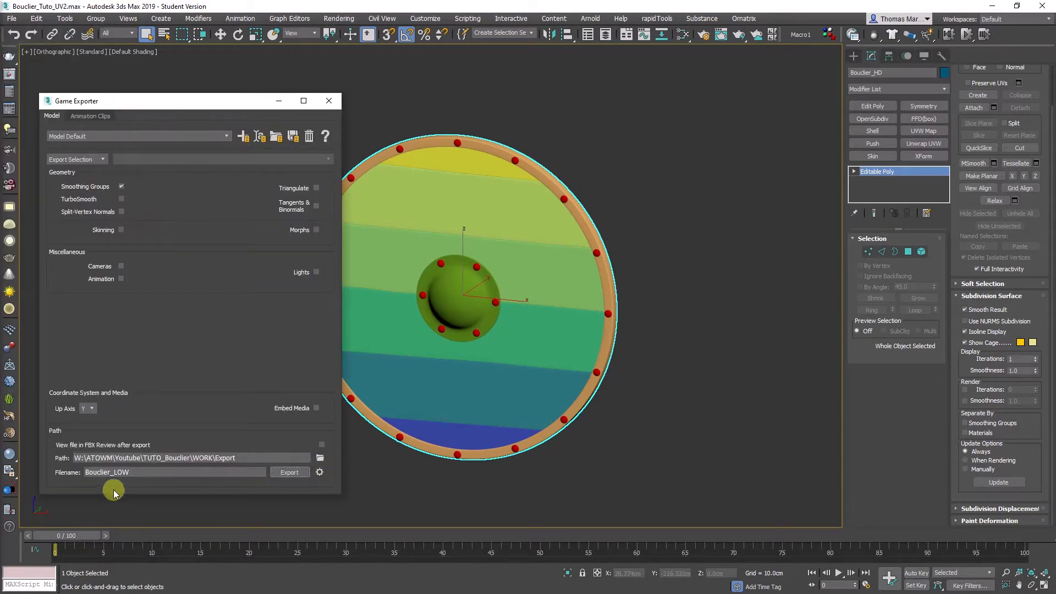
pyautogui.moveTo(114, 472); pyautogui.dragTo(191, 491)
pyautogui.write('HD')
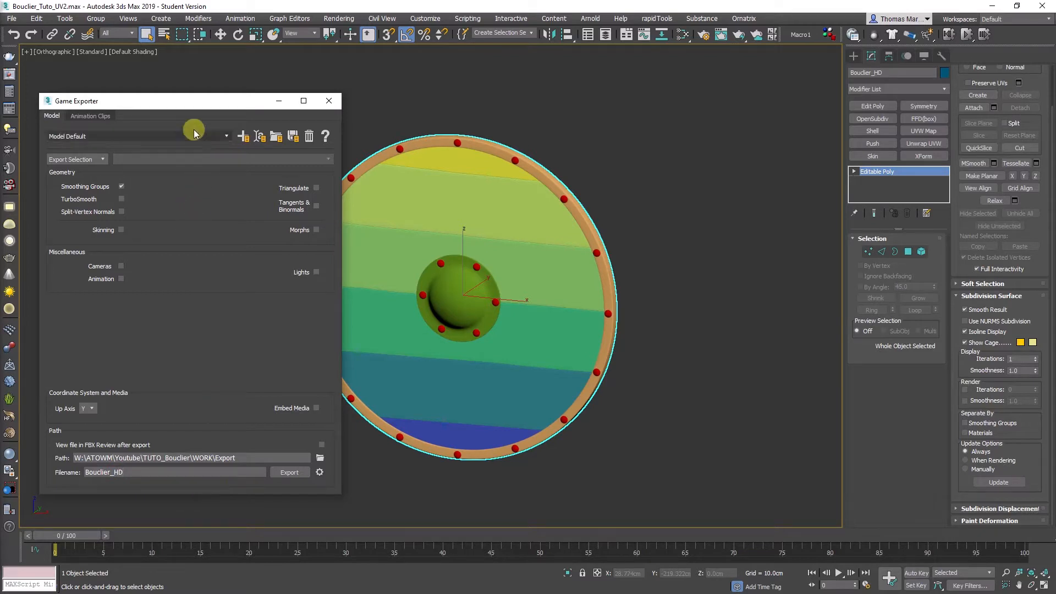
# Keep the scope on Export Selection and export the high-poly shield as Bouclier_HD, replacing the existing file
pyautogui.moveTo(211, 102); pyautogui.dragTo(246, 91)
pyautogui.click(132, 149)
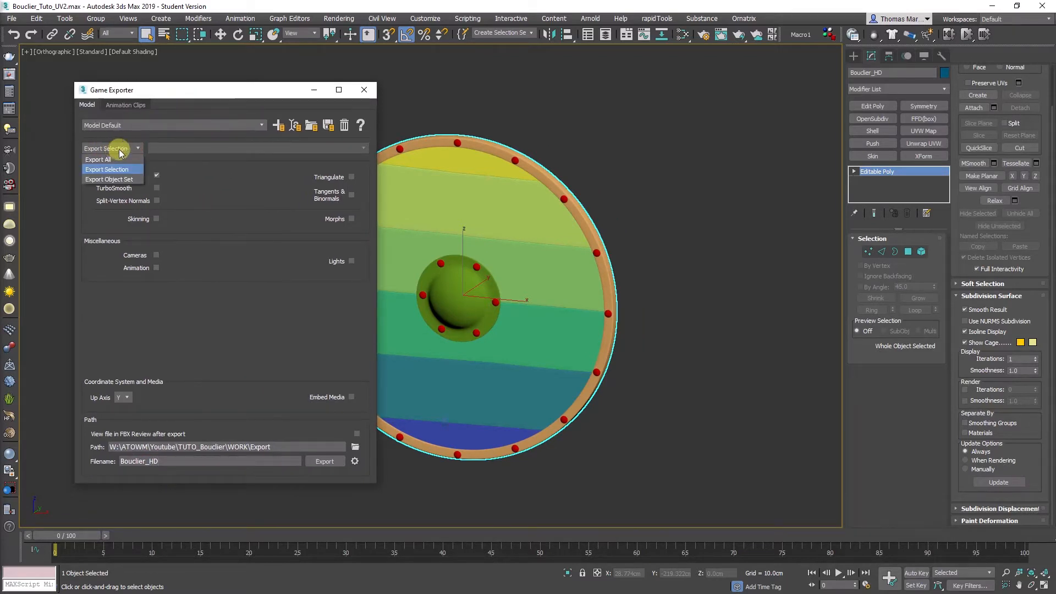
pyautogui.click(128, 149)
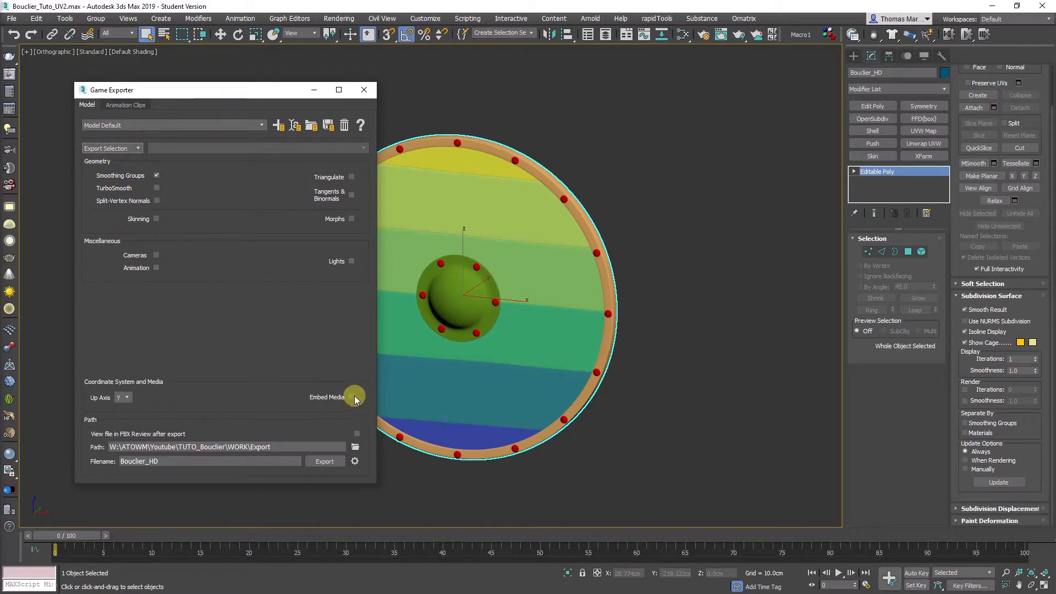
pyautogui.moveTo(277, 92); pyautogui.dragTo(241, 81)
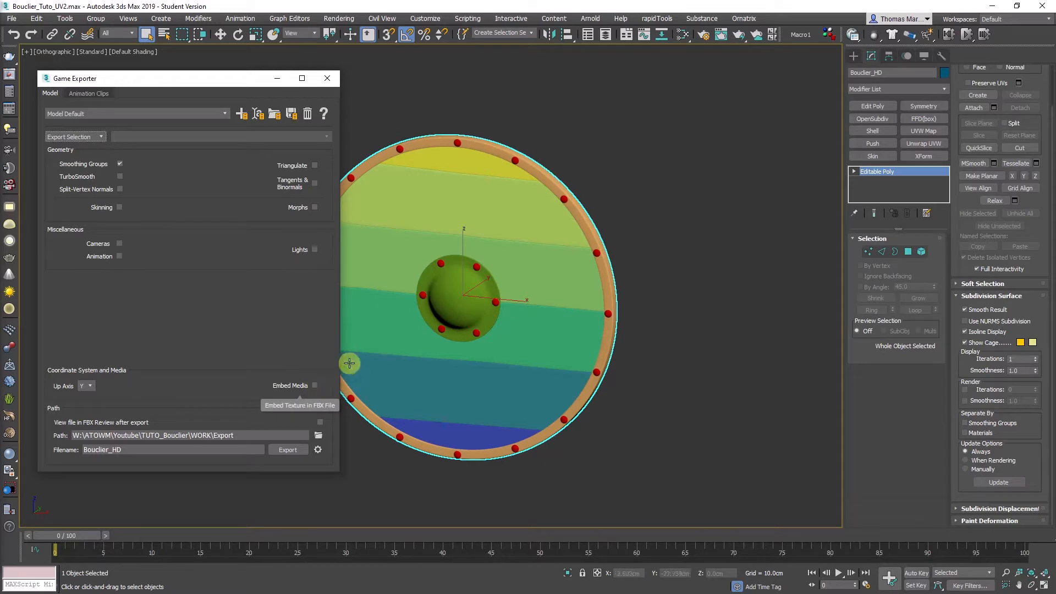
pyautogui.click(286, 449)
pyautogui.click(163, 291)
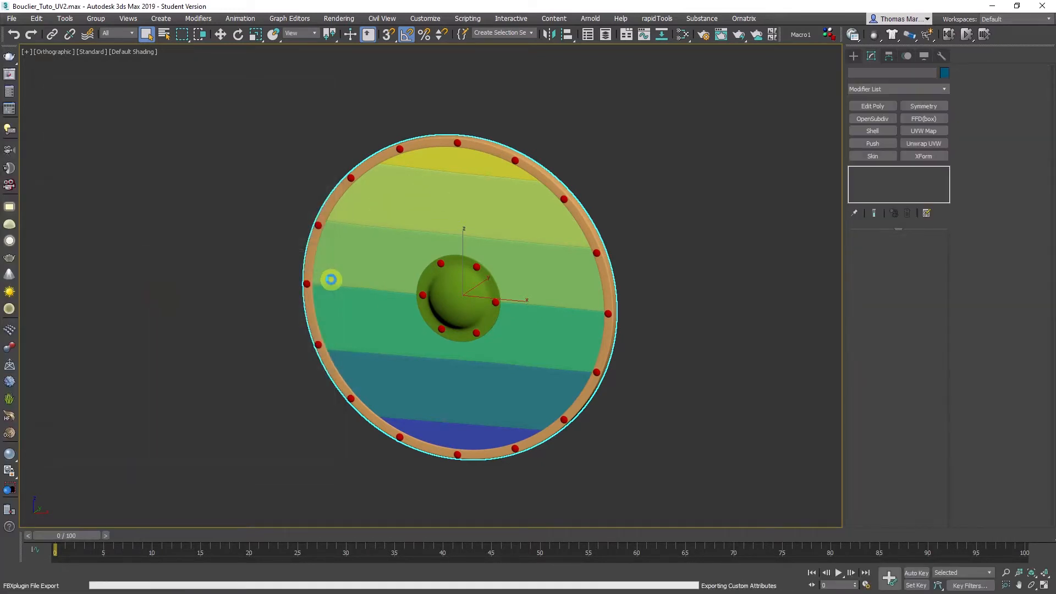
pyautogui.click(199, 292)
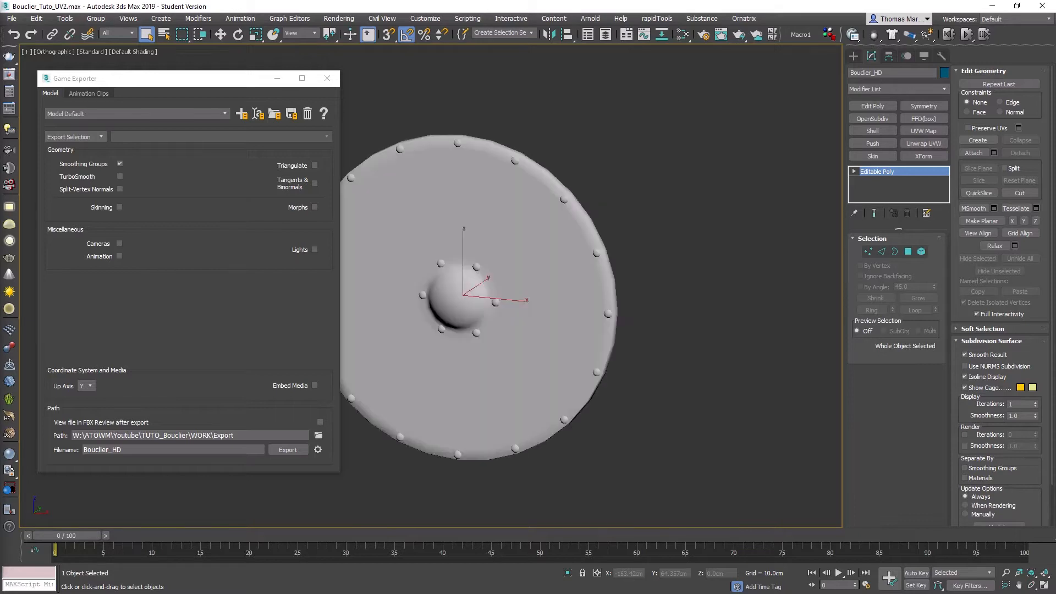
# Select the grey low-poly shield and export it as Bouclier_LOW, replacing the existing file
pyautogui.click(464, 250)
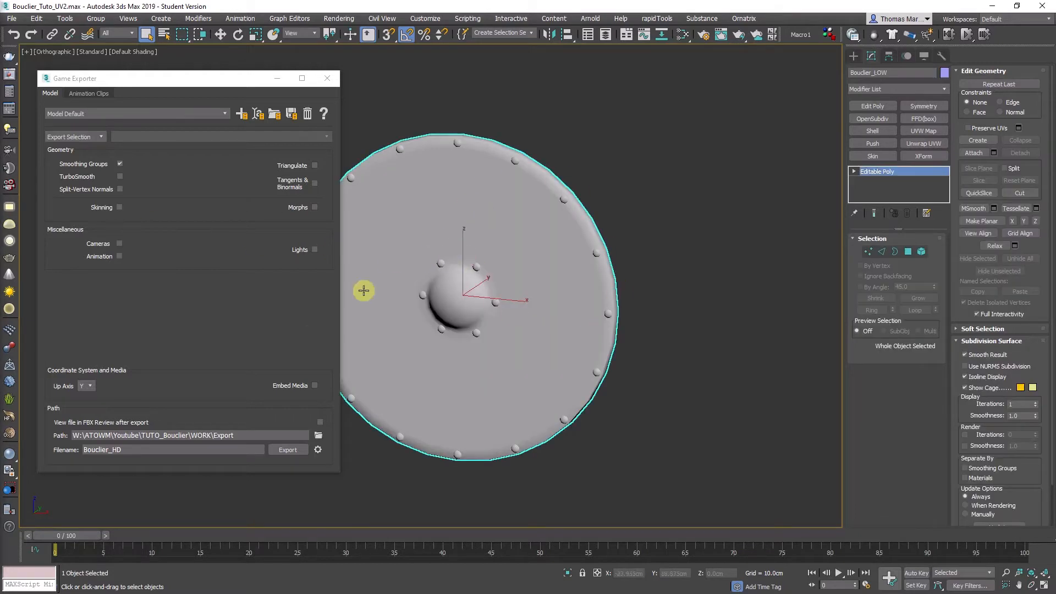
pyautogui.moveTo(112, 450); pyautogui.dragTo(137, 452)
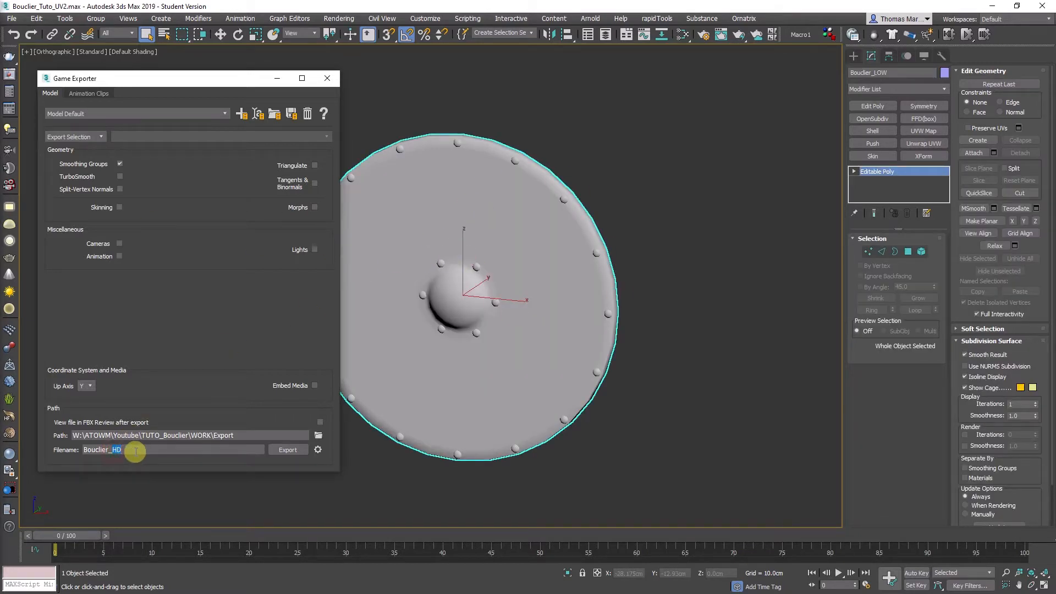
pyautogui.click(280, 450)
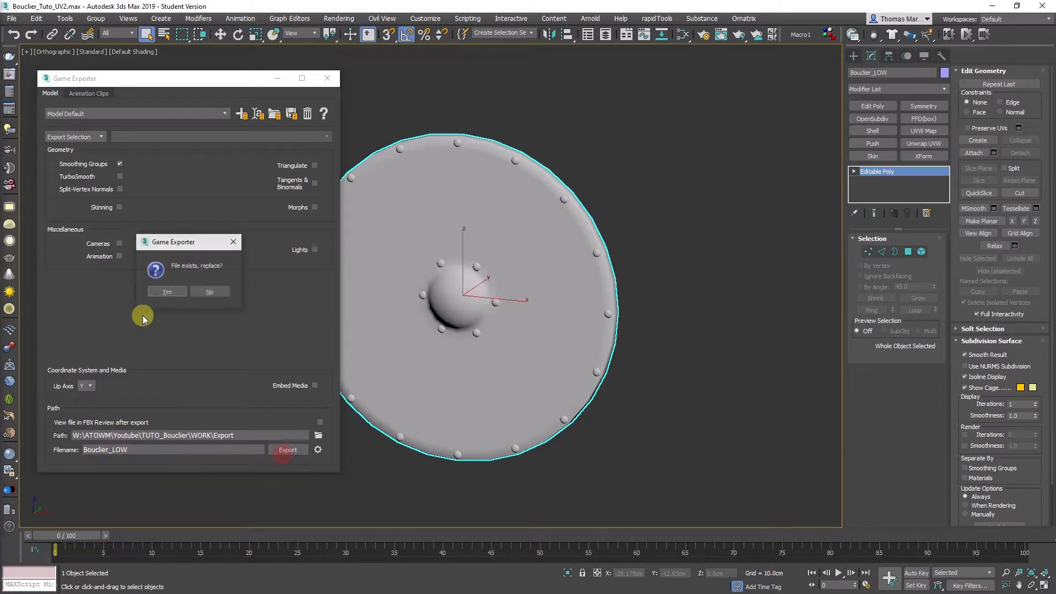
pyautogui.click(203, 292)
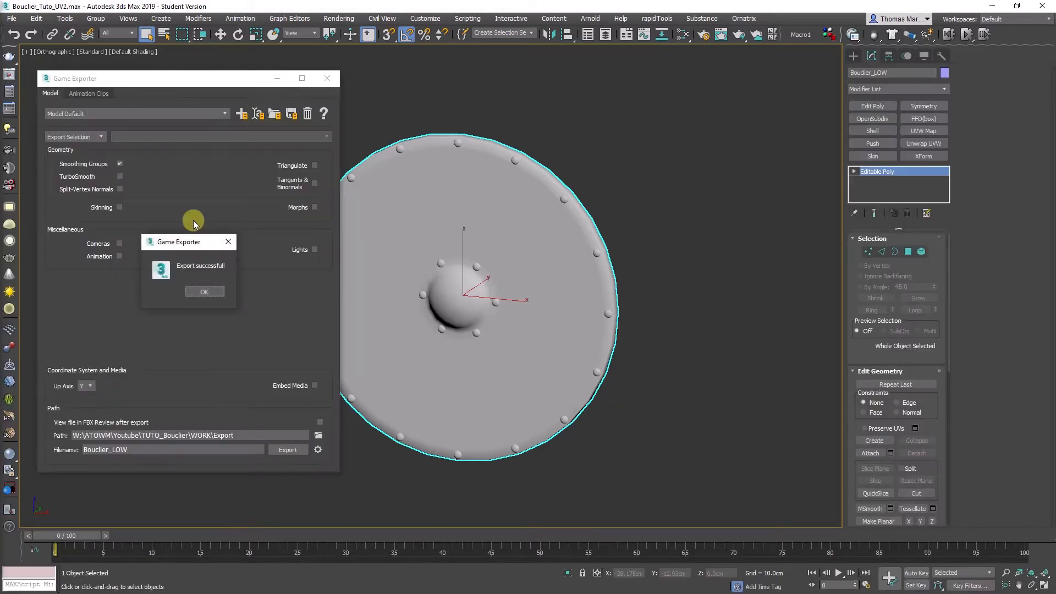
pyautogui.click(201, 291)
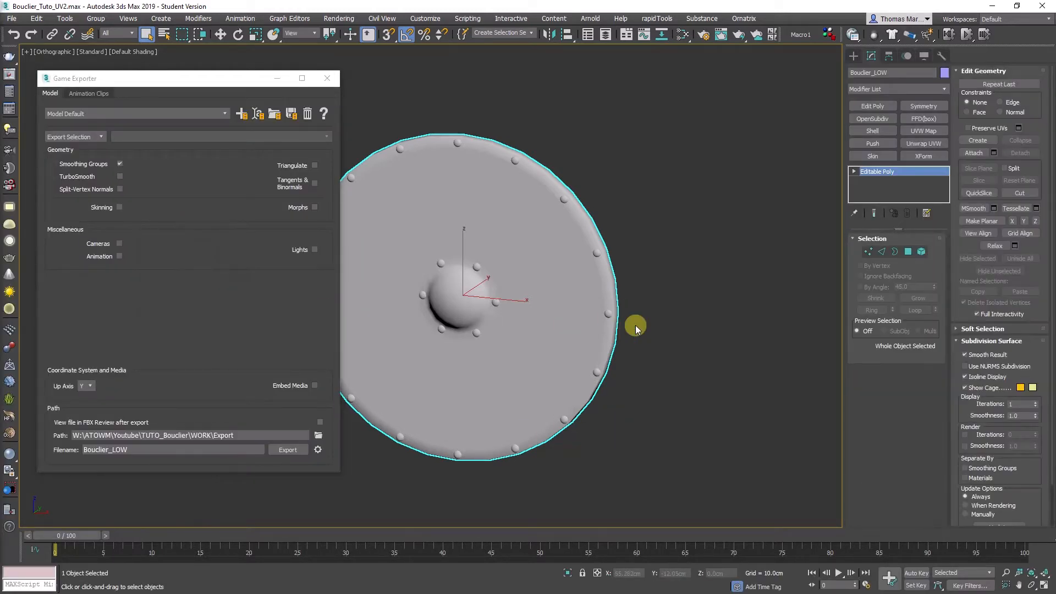
# Switch to the Substance launcher and look through its home, Substance Painter, Substance Designer and Substance Alchemist pages
pyautogui.click(297, 102)
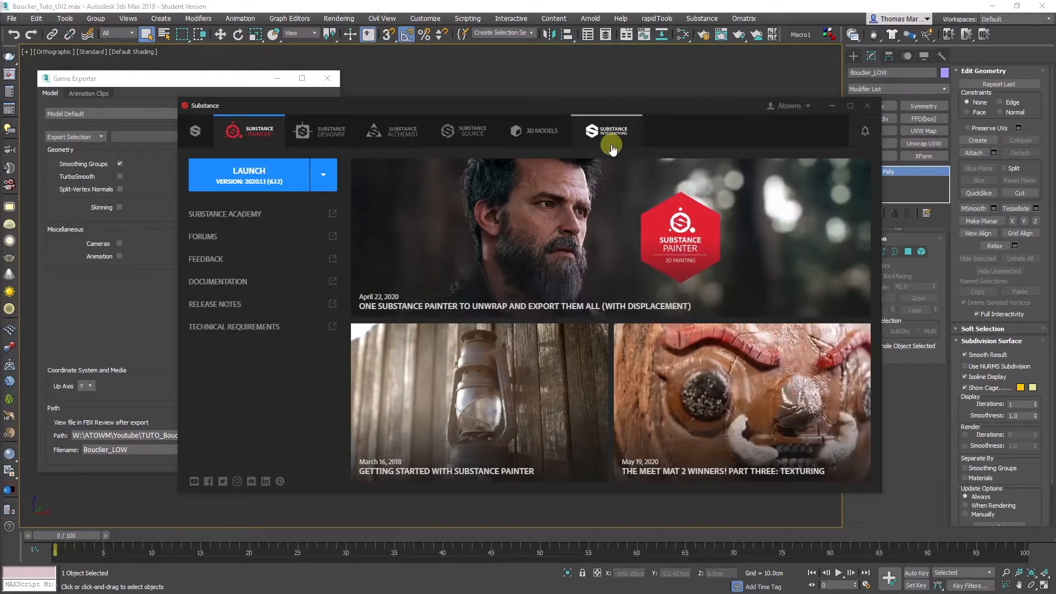
pyautogui.moveTo(653, 106); pyautogui.dragTo(648, 106)
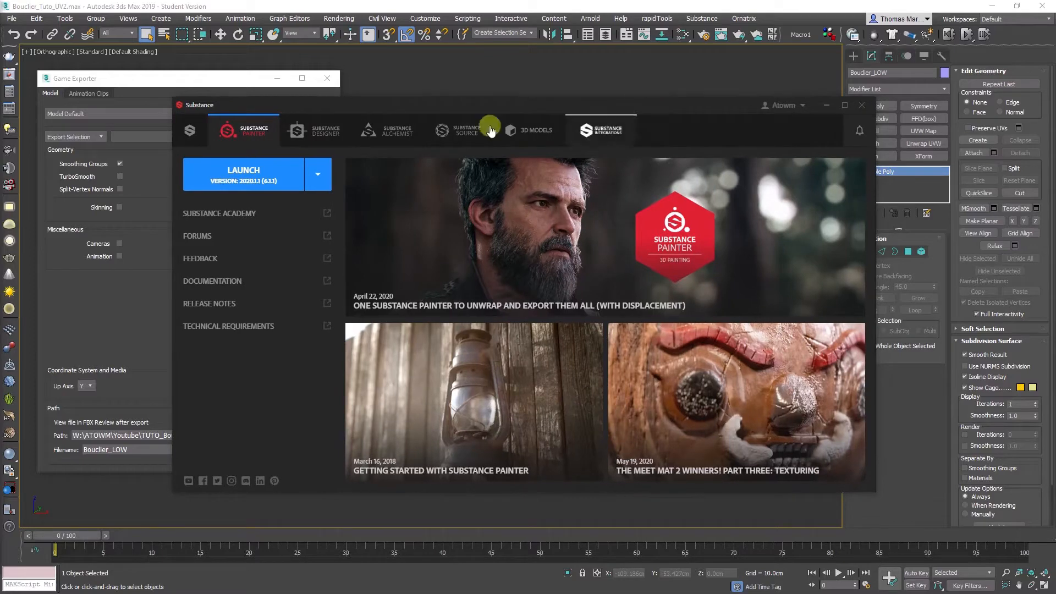
pyautogui.click(182, 137)
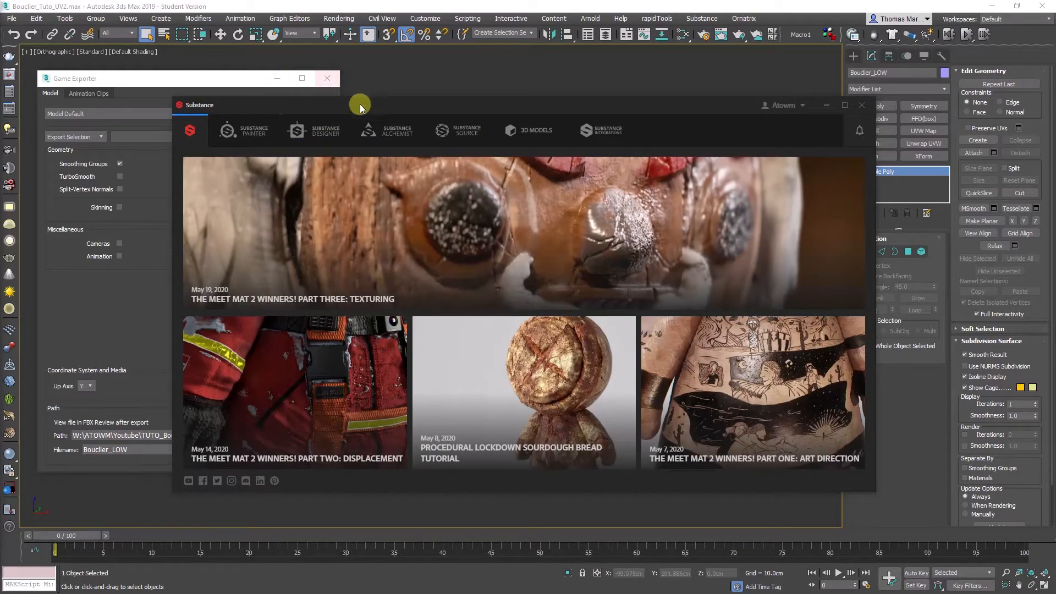
pyautogui.click(250, 132)
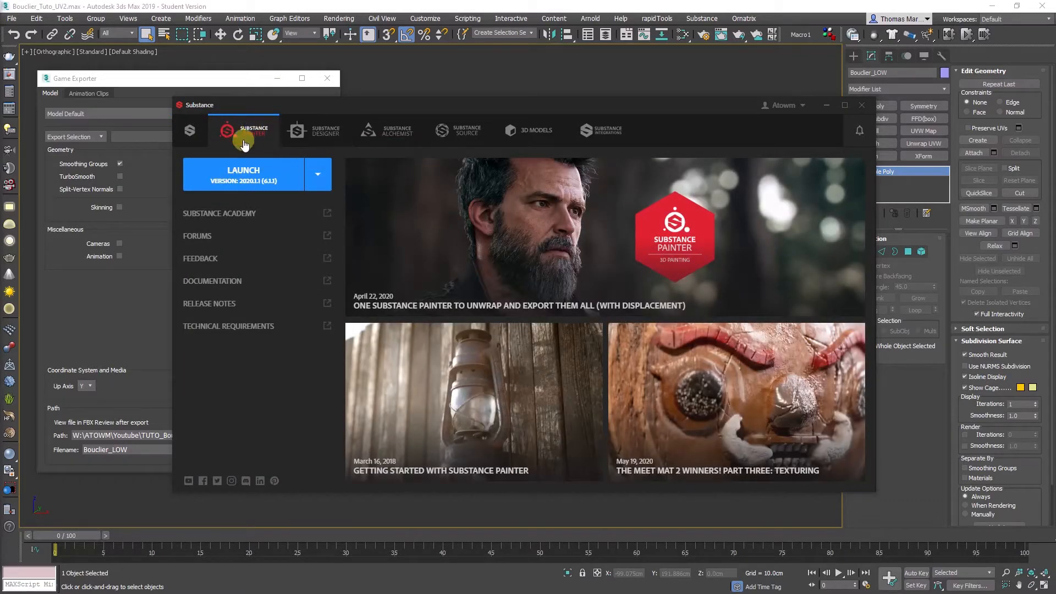
pyautogui.click(325, 132)
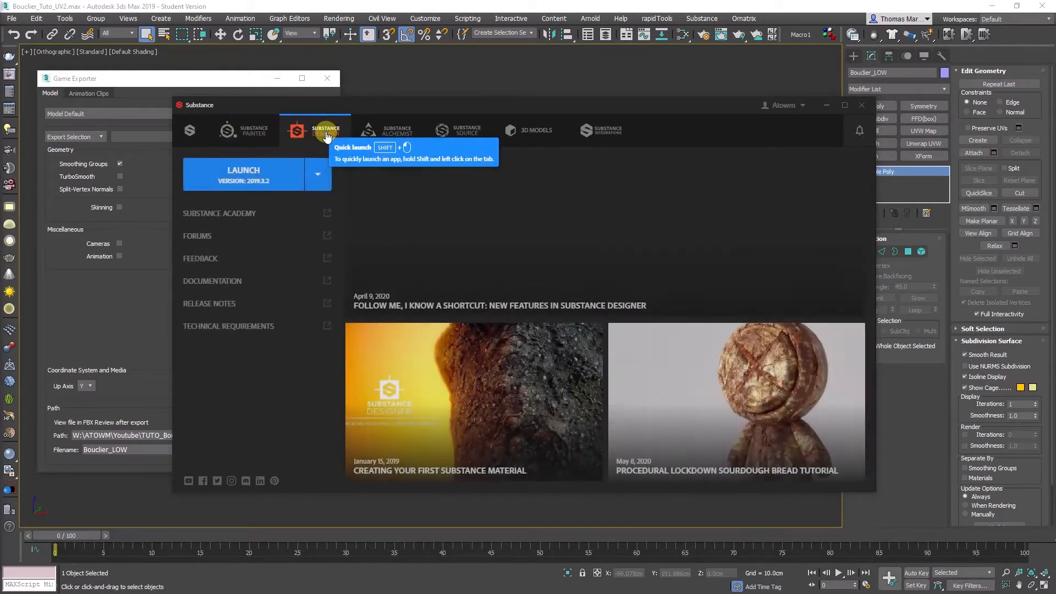
pyautogui.click(396, 132)
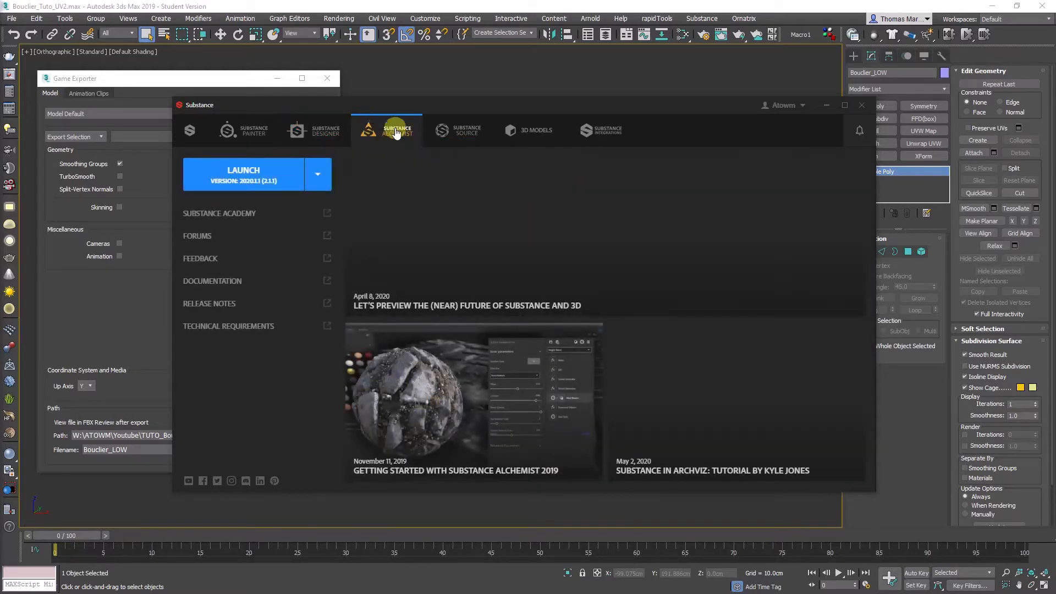
# Open Substance Source and look through the materials under New Assets
pyautogui.click(438, 132)
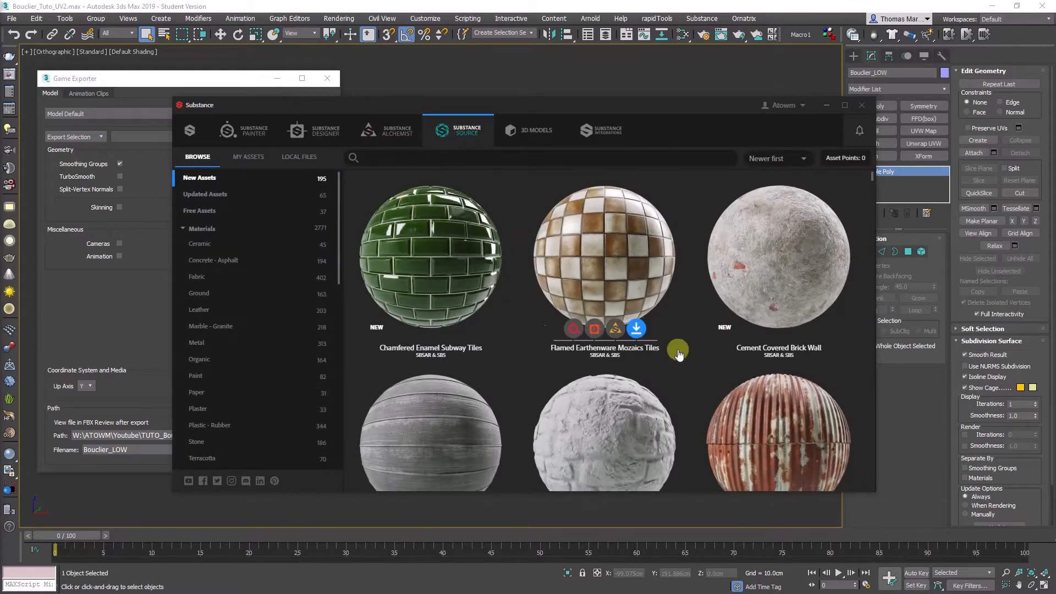
pyautogui.scroll(-10, 539, 300)
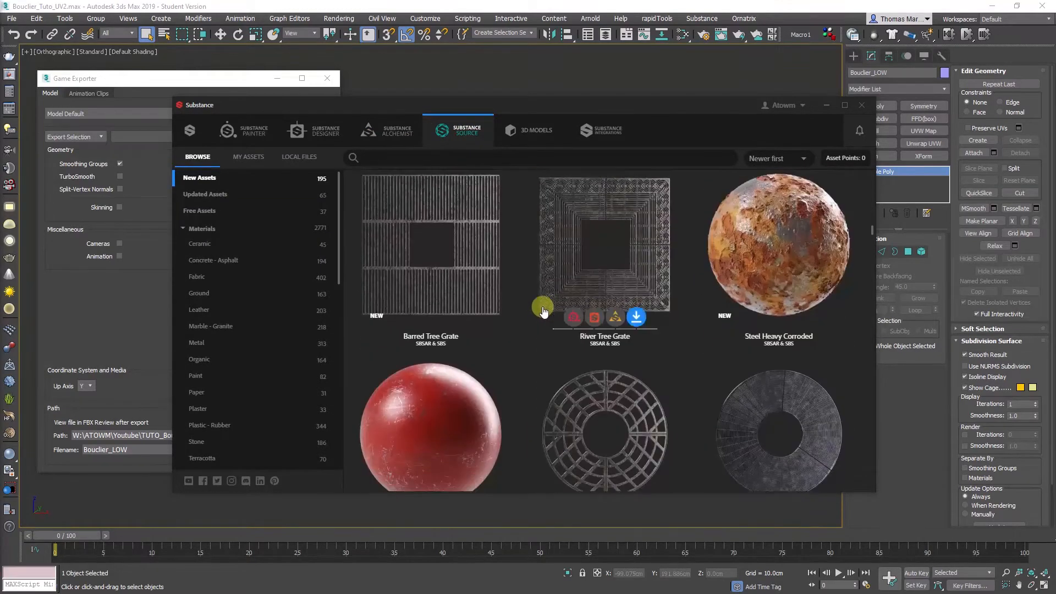
pyautogui.scroll(10, 542, 302)
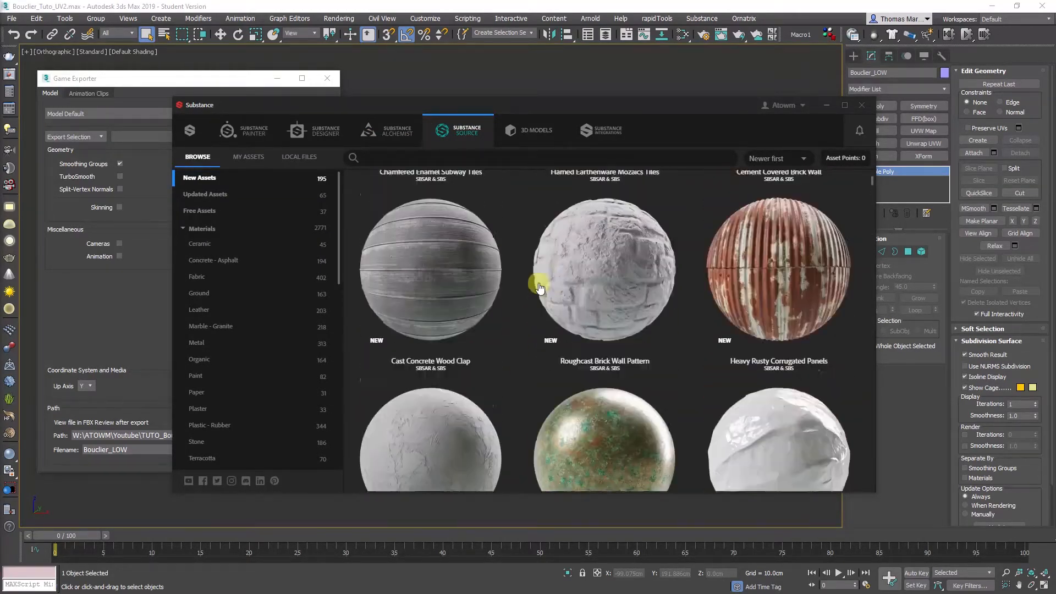
pyautogui.scroll(3, 539, 288)
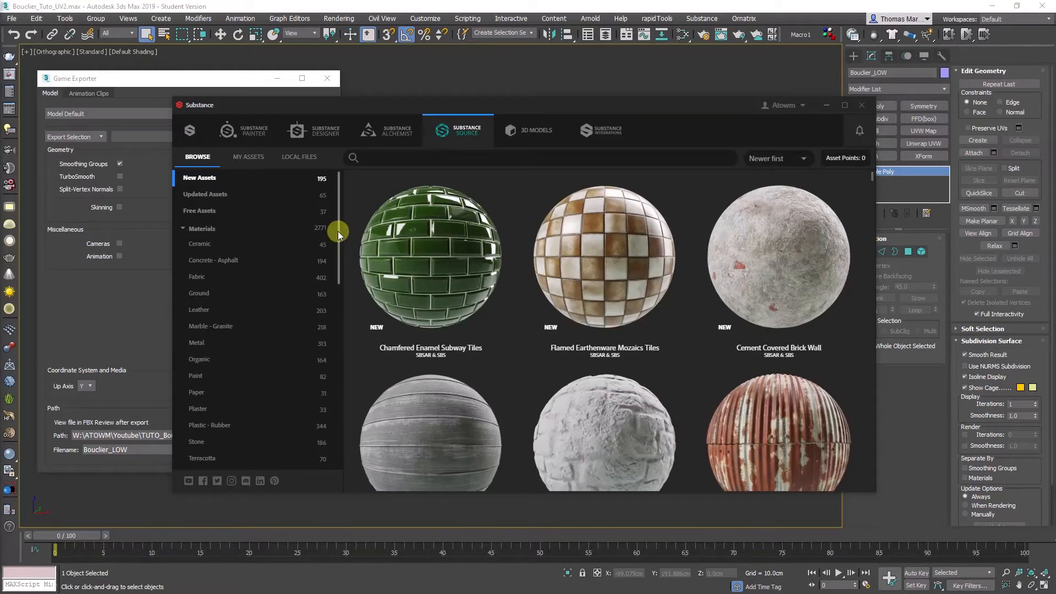
# Show only the Free Assets in Substance Source and examine the range of available materials and scanned elements
pyautogui.click(199, 214)
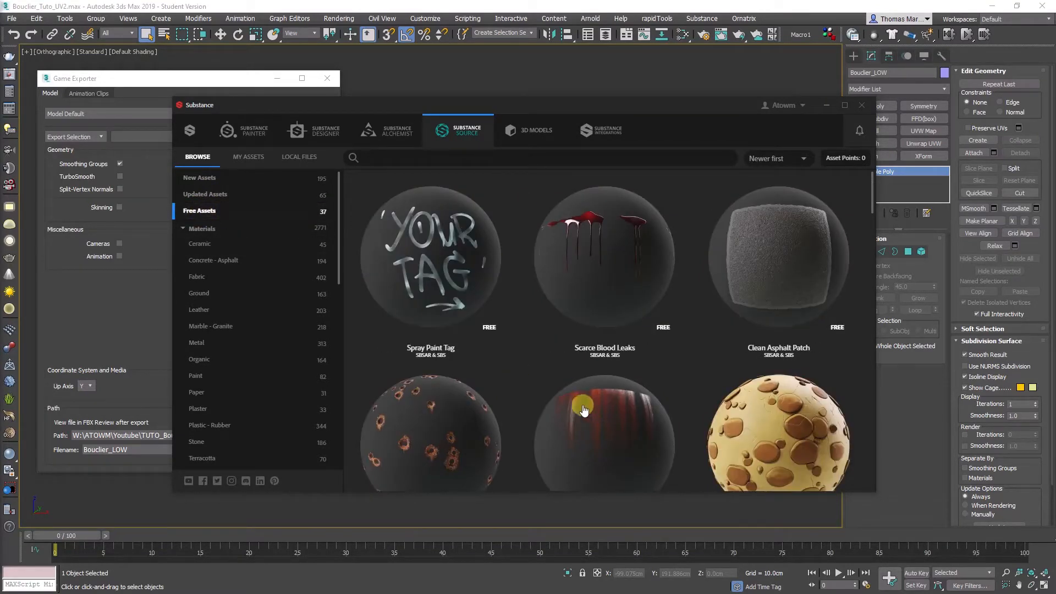
pyautogui.scroll(-3, 559, 397)
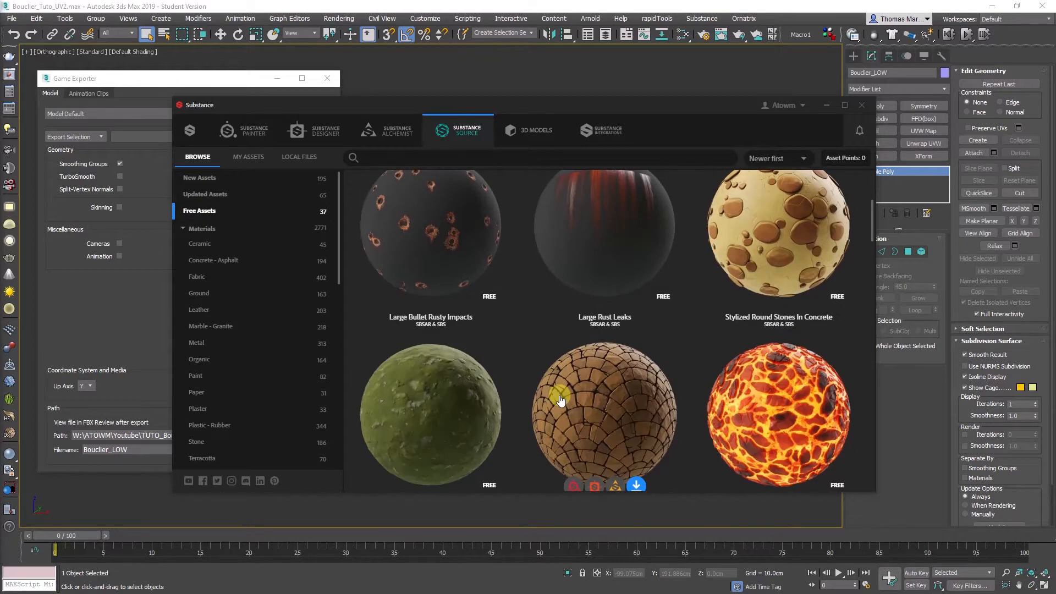
pyautogui.scroll(-20, 560, 400)
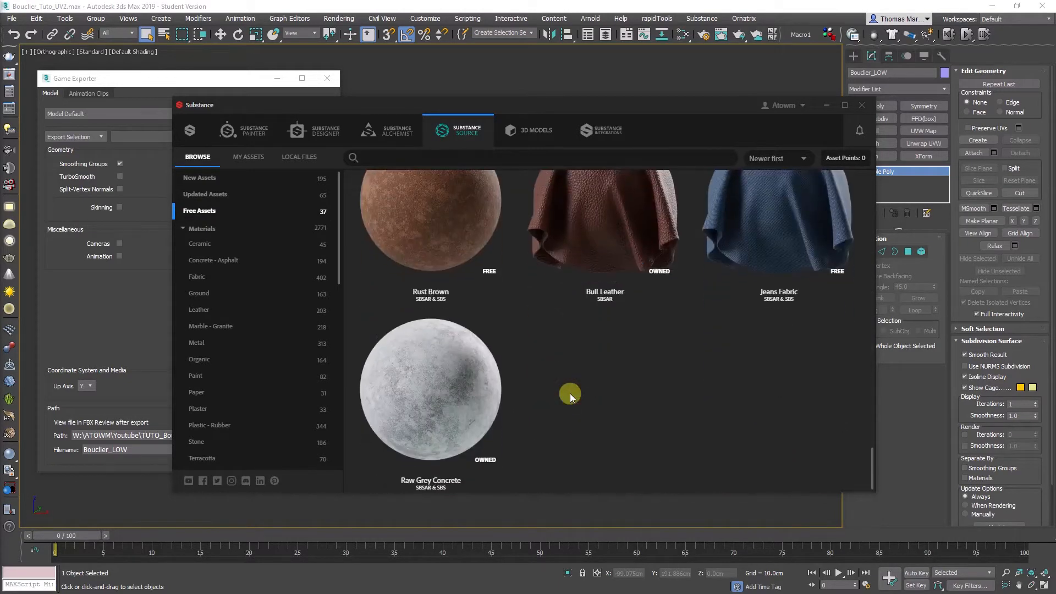
pyautogui.scroll(10, 569, 396)
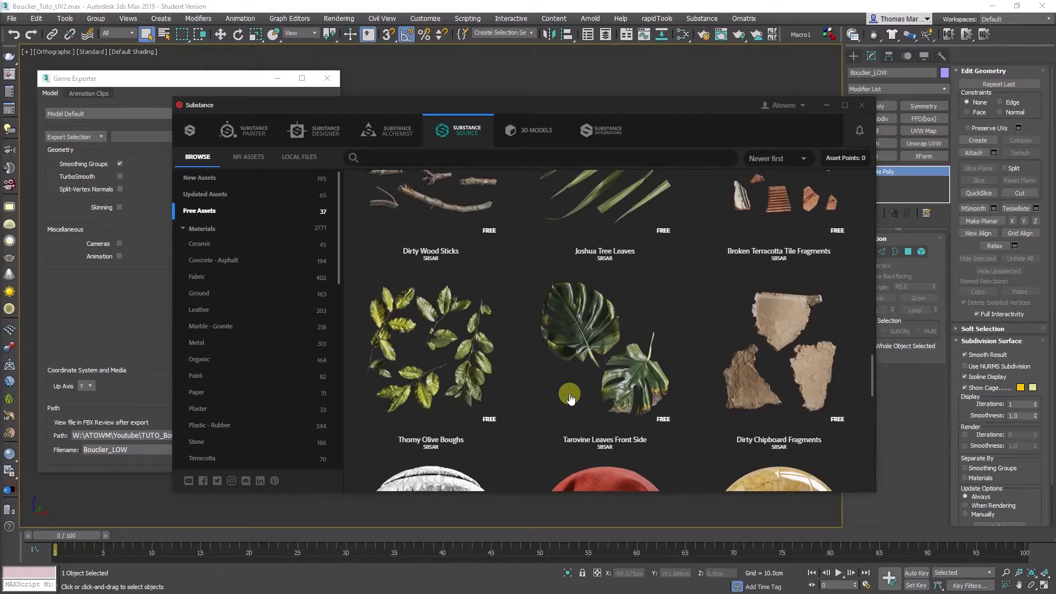
pyautogui.scroll(8, 570, 397)
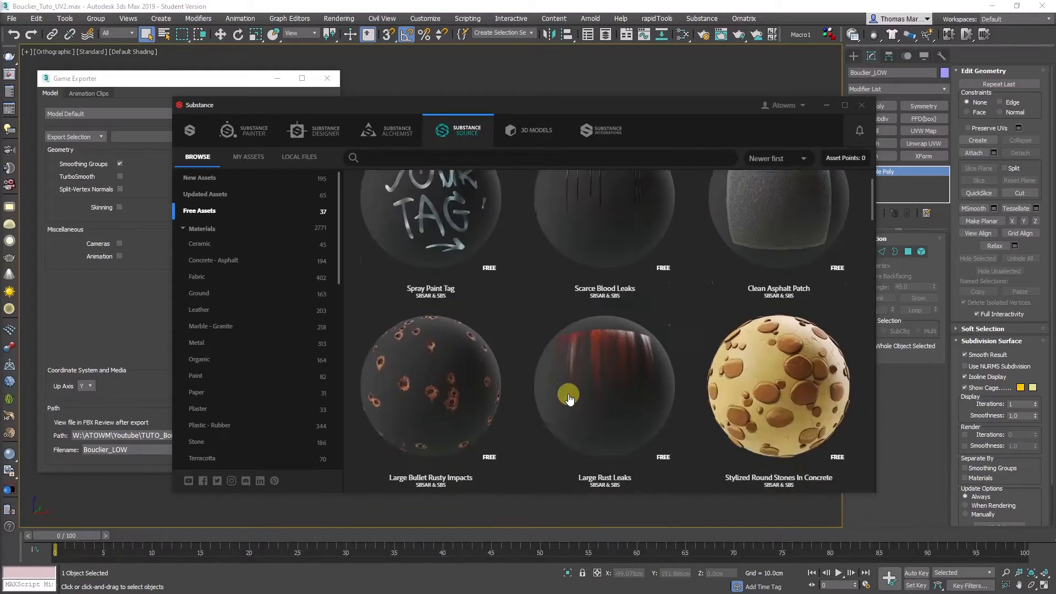
pyautogui.scroll(-6, 570, 396)
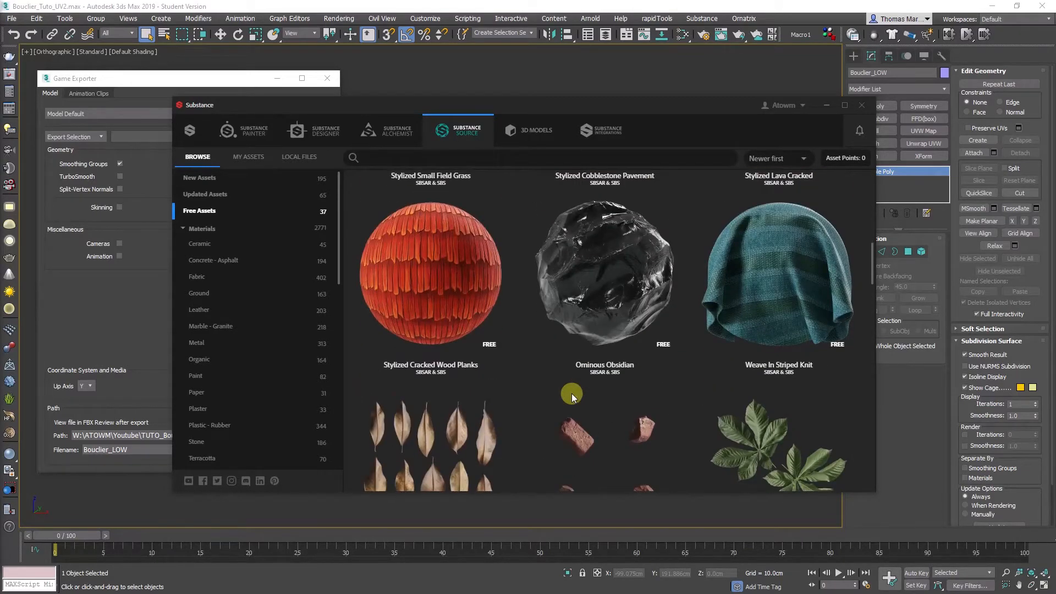
pyautogui.scroll(-8, 572, 393)
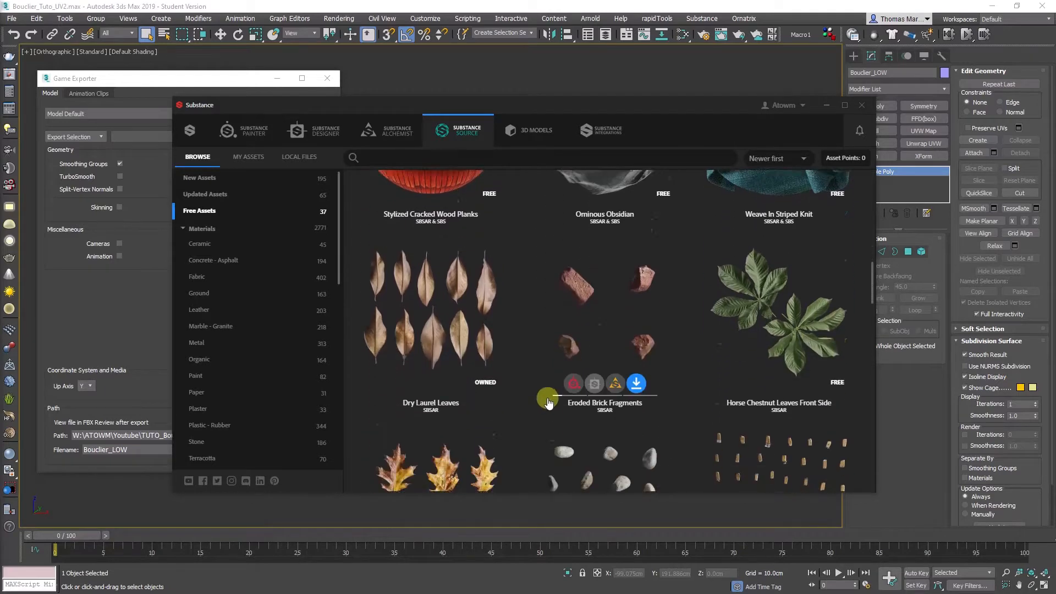
pyautogui.scroll(-8, 549, 402)
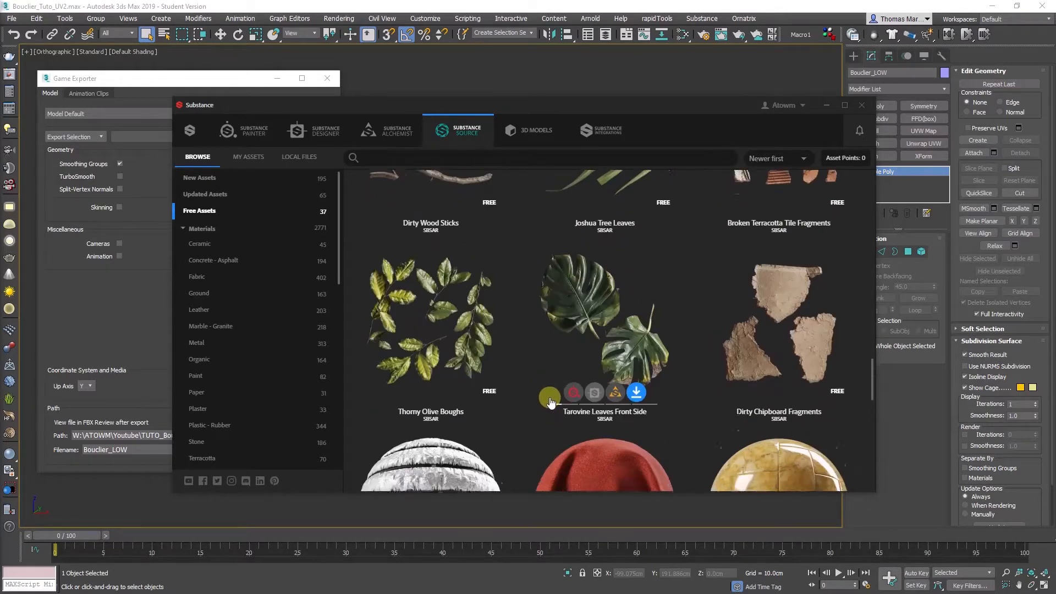
# Look through the rest of the free assets in Substance Source and return to the start of the list
pyautogui.scroll(-4, 545, 399)
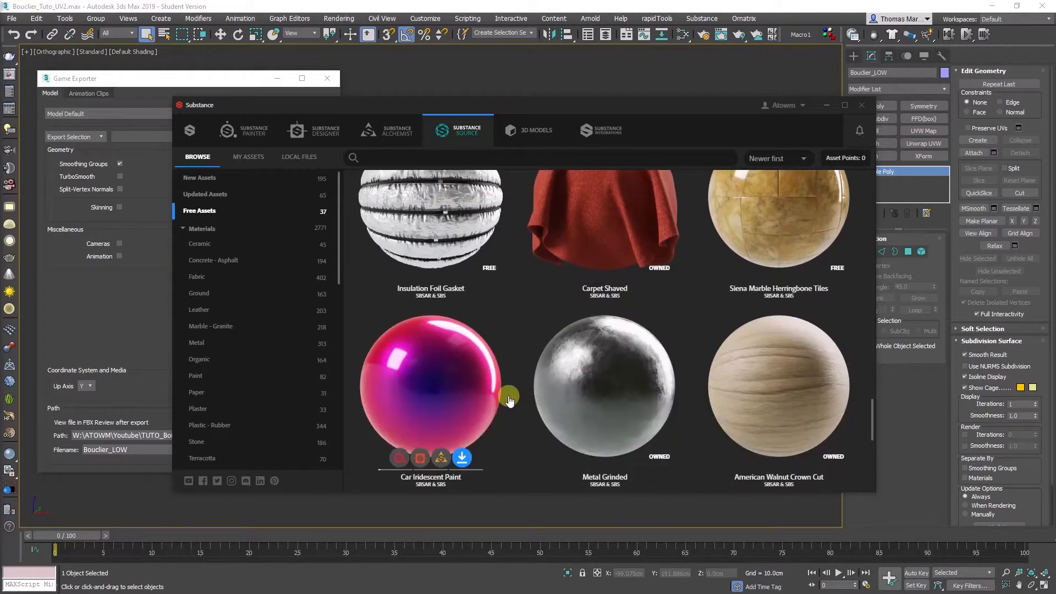
pyautogui.scroll(-1, 525, 418)
pyautogui.scroll(-5, 526, 397)
pyautogui.scroll(15, 525, 395)
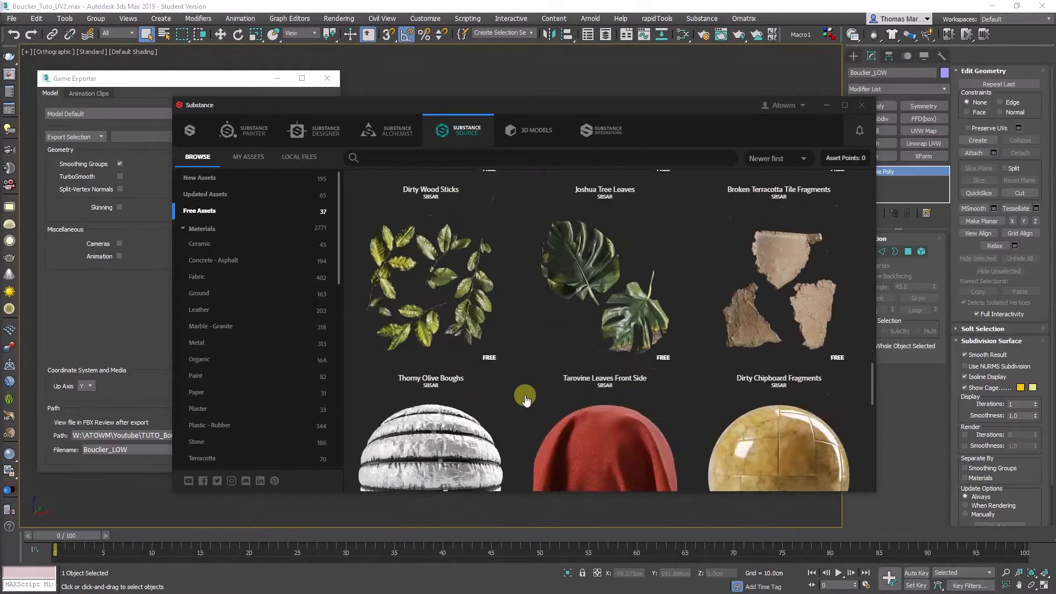
pyautogui.scroll(12, 526, 392)
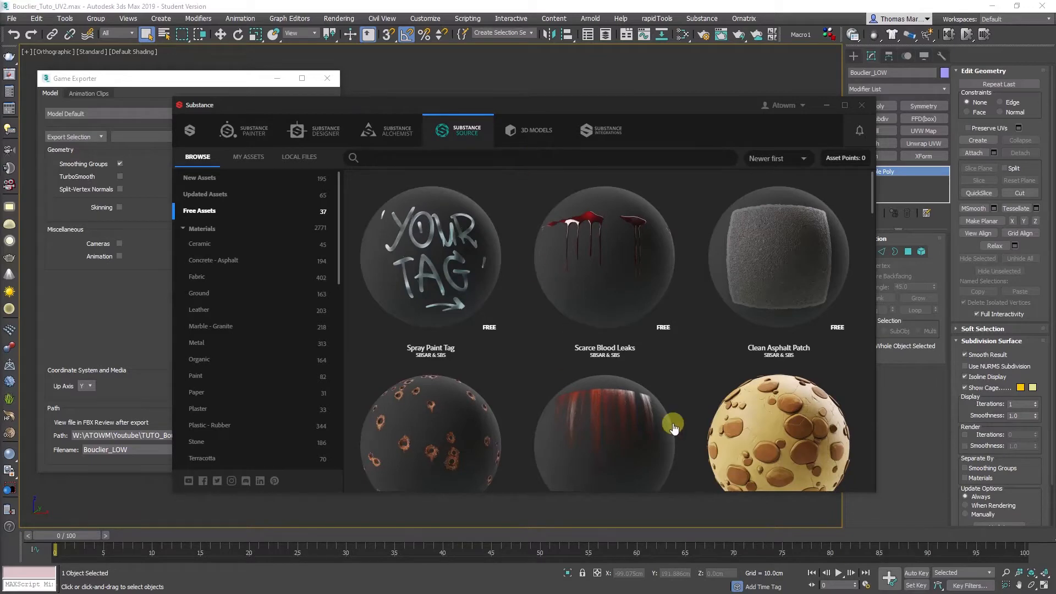
# Open the 3D Models page in the Substance launcher and look through the Sketchfab models in all categories
pyautogui.click(527, 135)
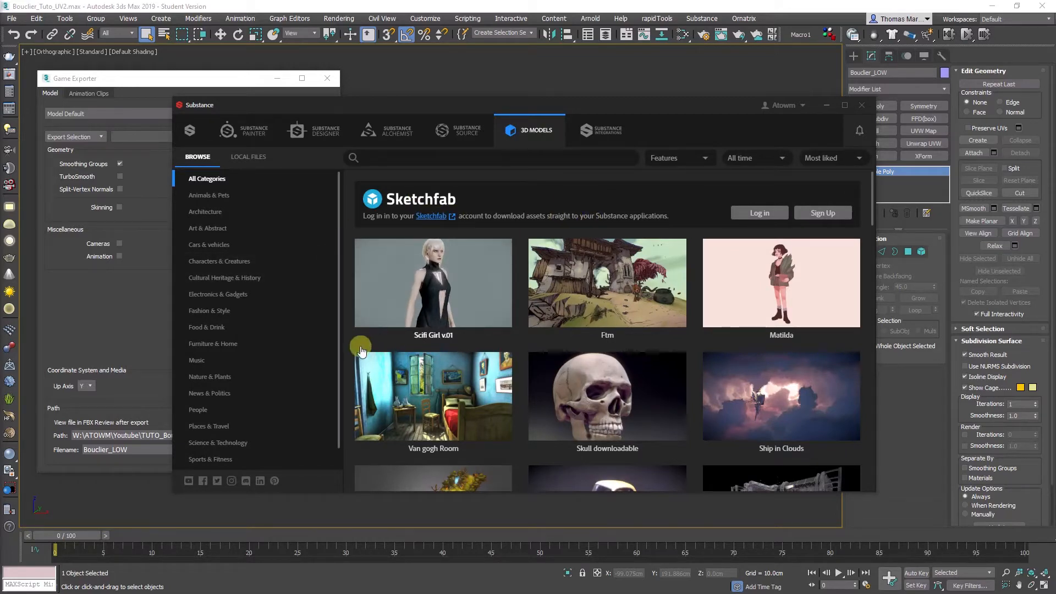
pyautogui.scroll(-6, 350, 346)
pyautogui.scroll(-10, 350, 346)
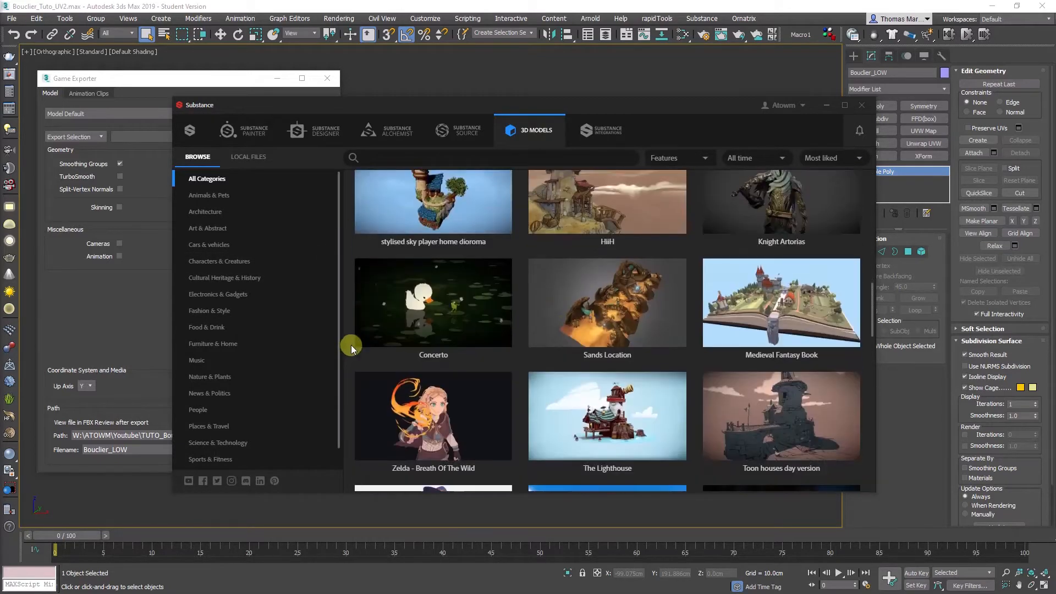
pyautogui.scroll(8, 351, 345)
pyautogui.scroll(6, 350, 345)
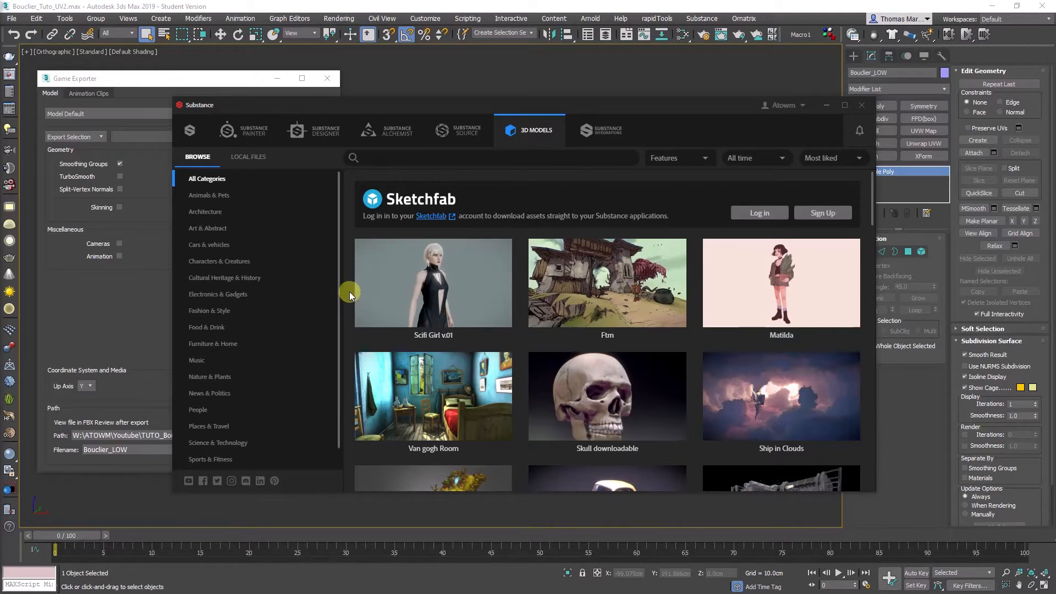
pyautogui.scroll(-2, 352, 293)
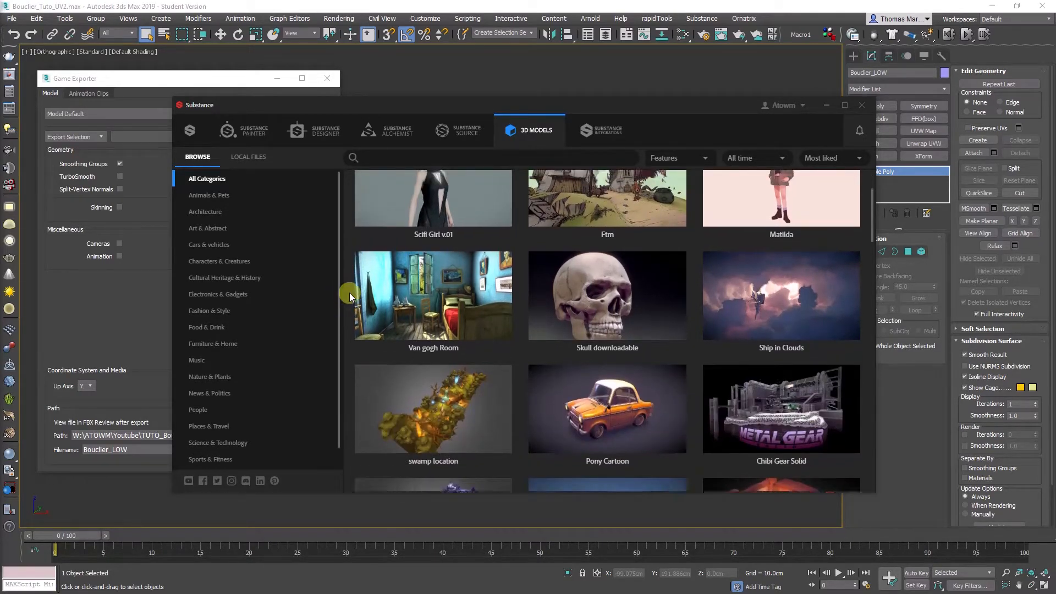
pyautogui.scroll(2, 589, 270)
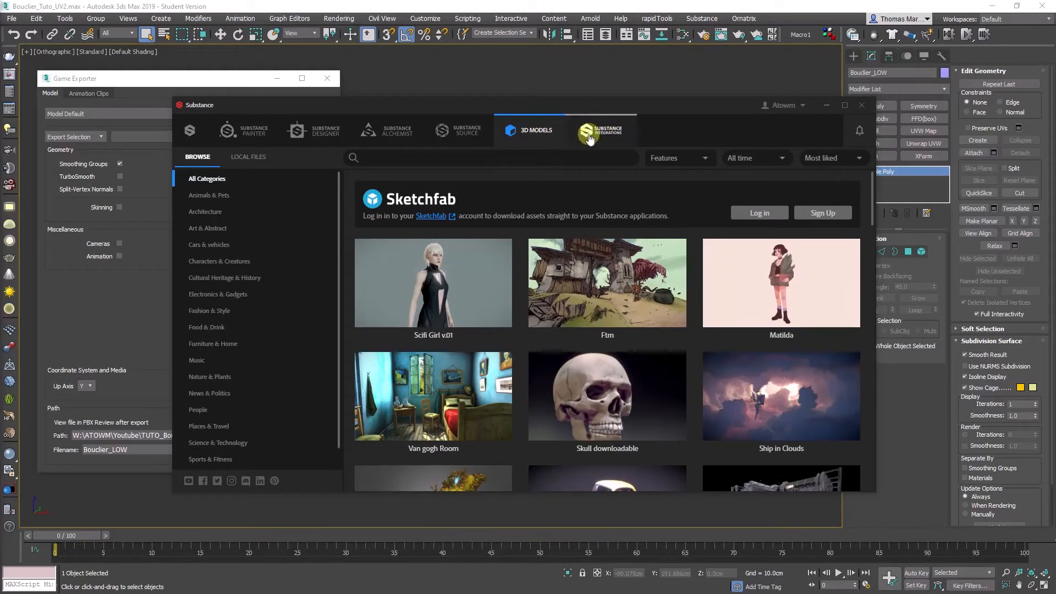
# Open Substance Integrations and examine the plugins offered for game engines and for modeling and animation software
pyautogui.click(619, 136)
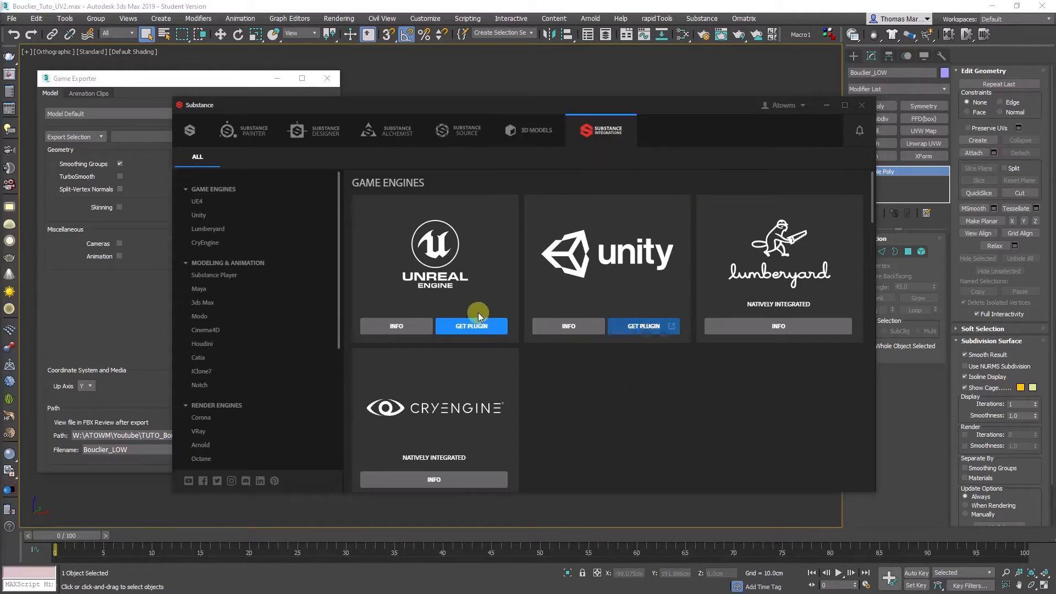
pyautogui.scroll(-5, 667, 405)
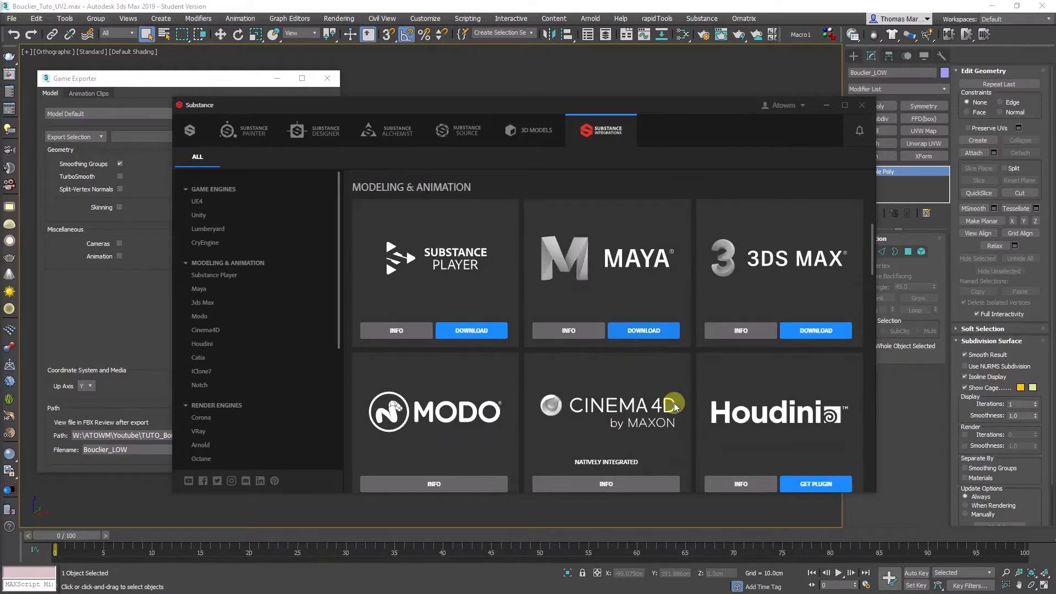
pyautogui.scroll(-1, 676, 407)
pyautogui.scroll(-1, 674, 405)
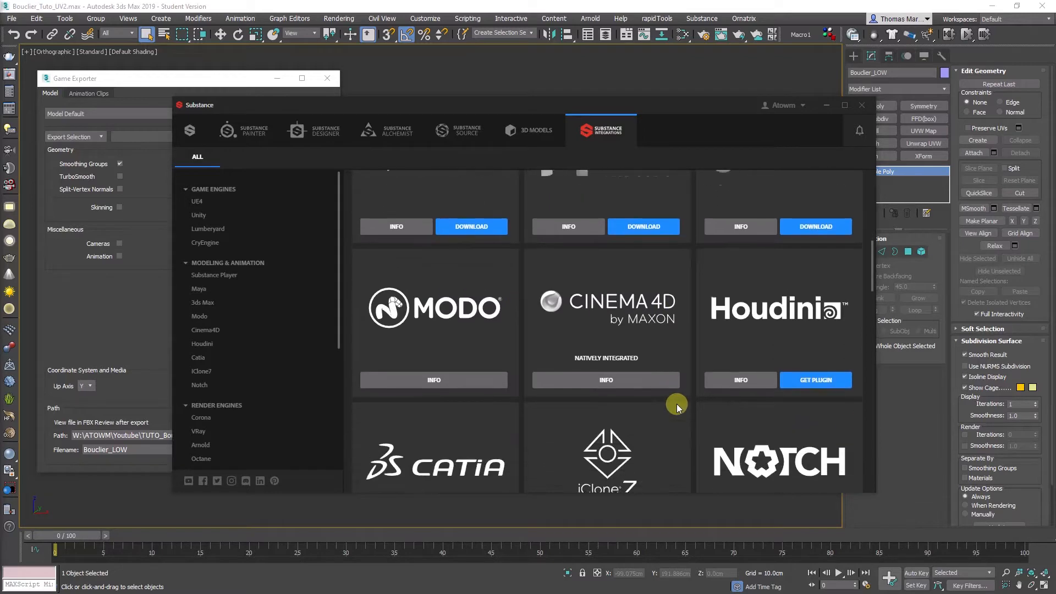
pyautogui.scroll(2, 672, 401)
pyautogui.scroll(-1, 675, 401)
pyautogui.scroll(-7, 616, 333)
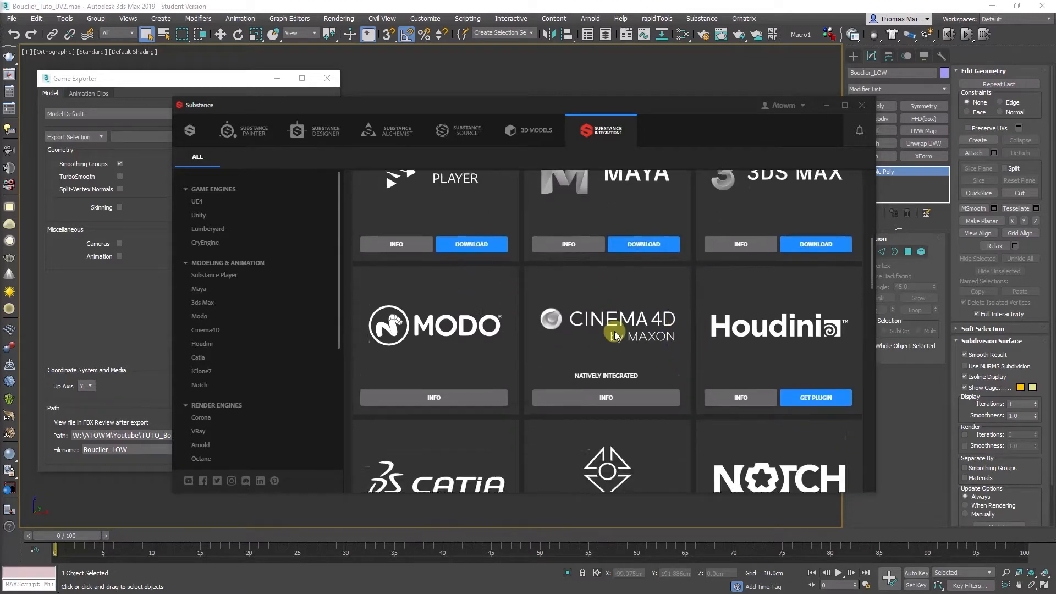
# Examine the remaining integrations for render engines, rendering, content management and live events, and revisit the 3ds Max plugin entry
pyautogui.scroll(-3, 682, 310)
pyautogui.scroll(-2, 697, 316)
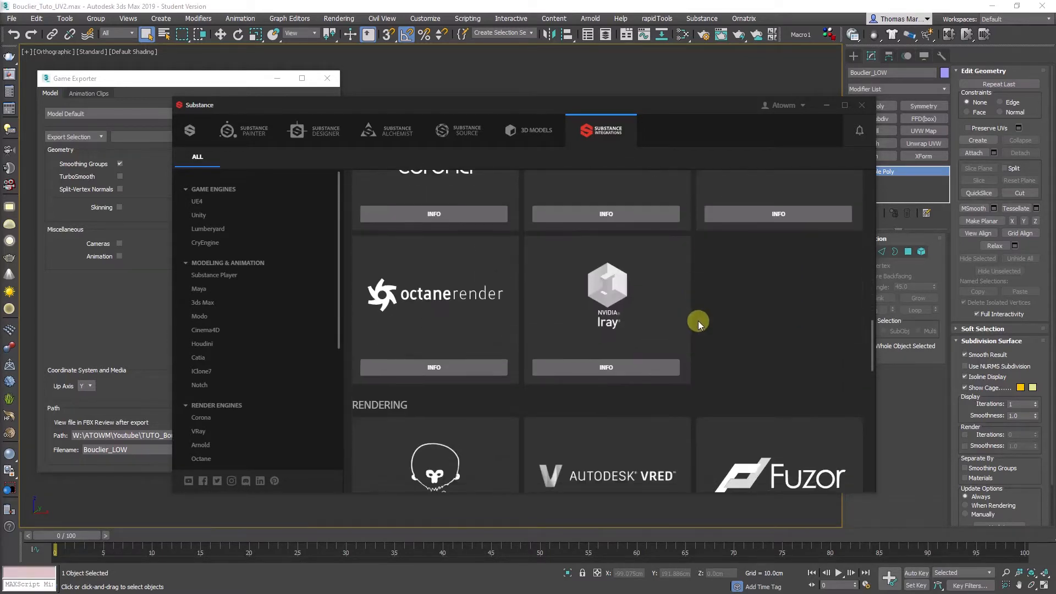
pyautogui.scroll(2, 698, 321)
pyautogui.scroll(-5, 684, 278)
pyautogui.scroll(-8, 687, 299)
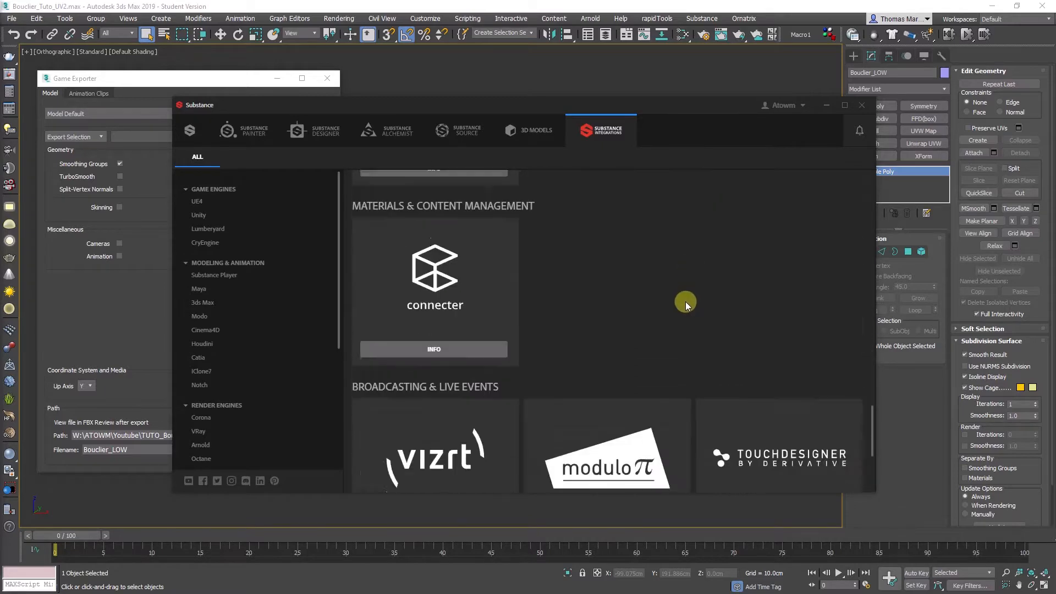
pyautogui.scroll(20, 697, 299)
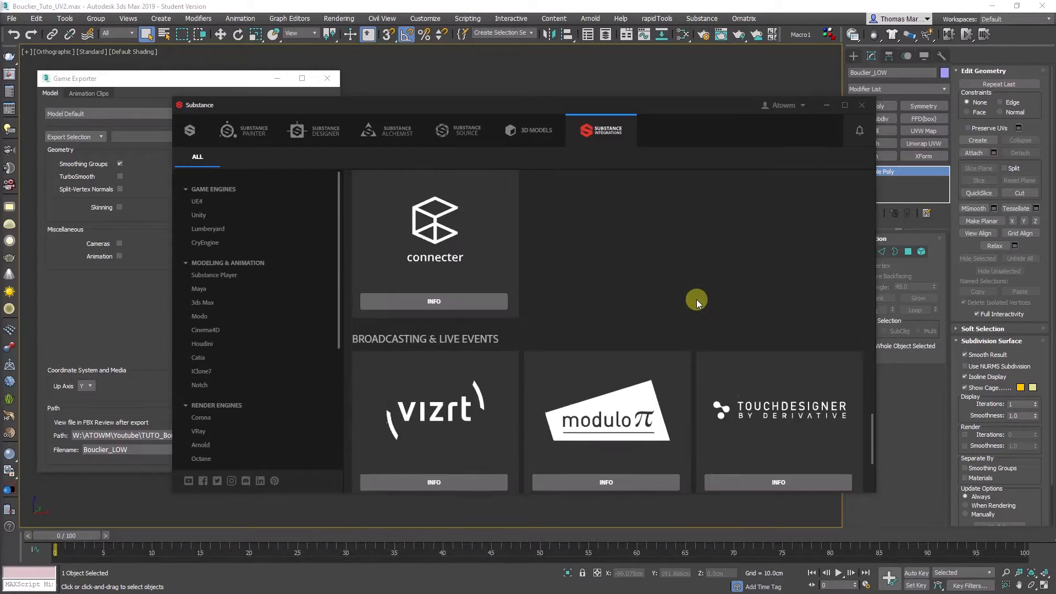
pyautogui.scroll(3, 696, 299)
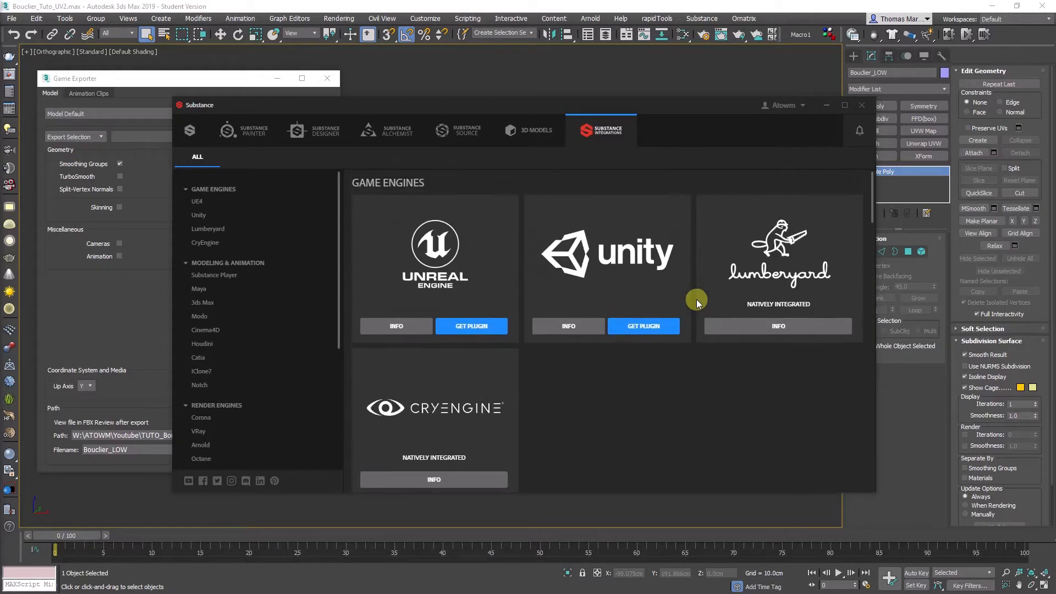
pyautogui.scroll(-6, 798, 352)
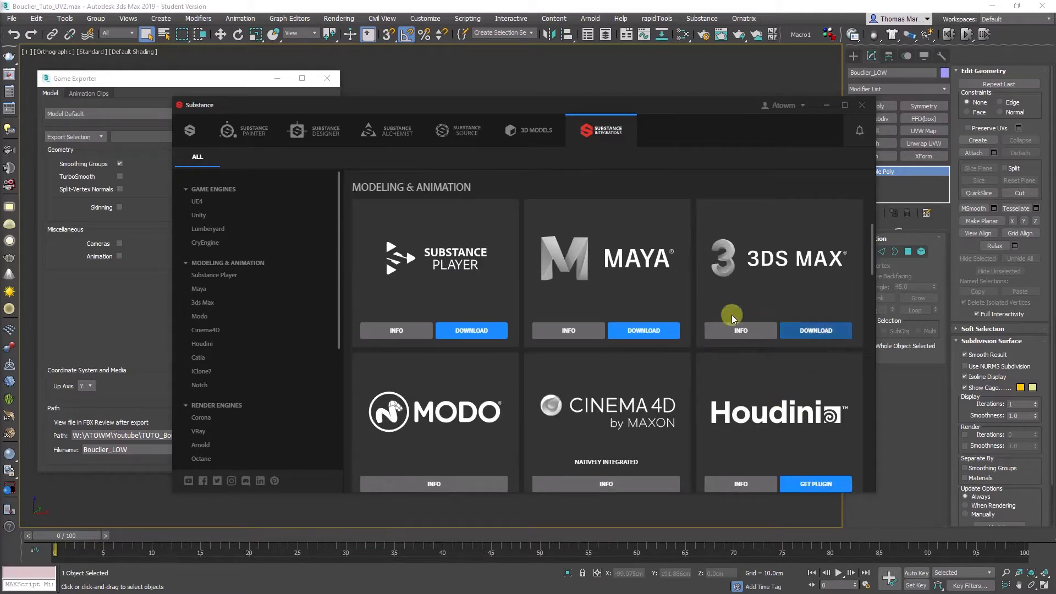
pyautogui.scroll(6, 732, 315)
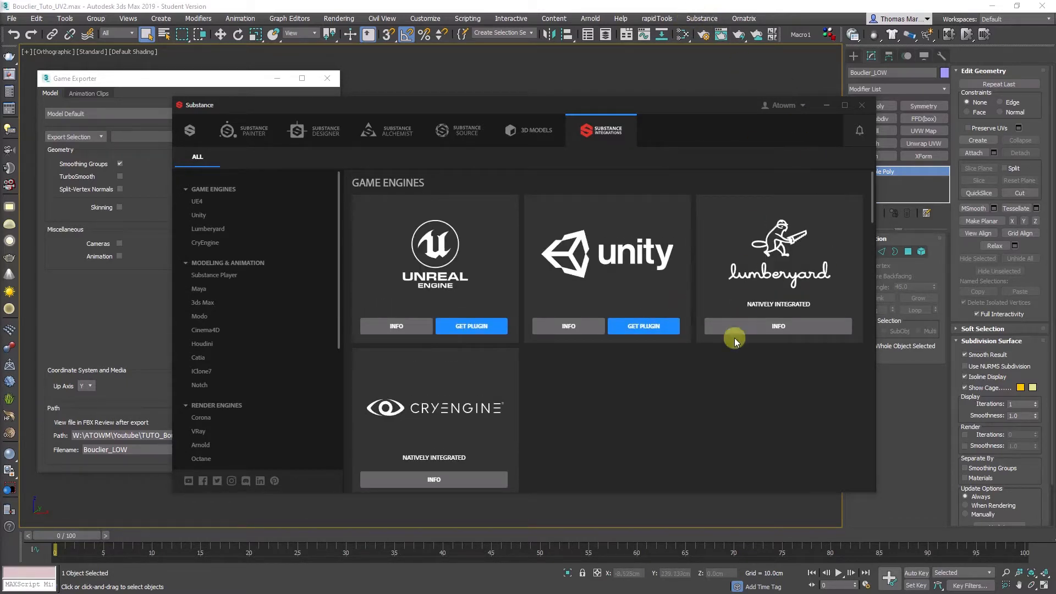
# Switch to 3ds Max to view the Substance plugin's list of commands, and return to the Substance launcher
pyautogui.click(717, 5)
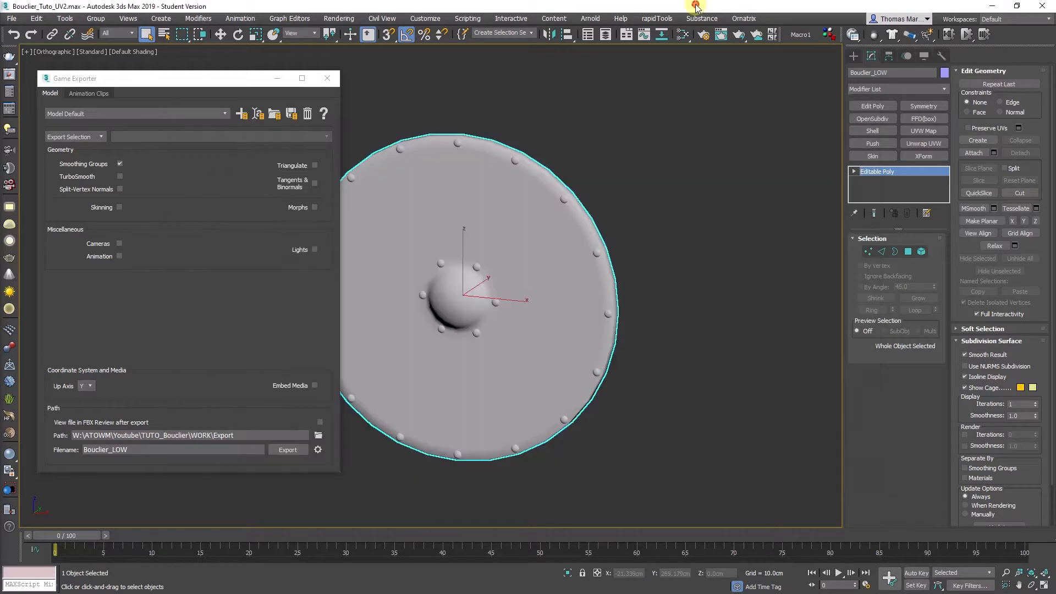
pyautogui.click(699, 19)
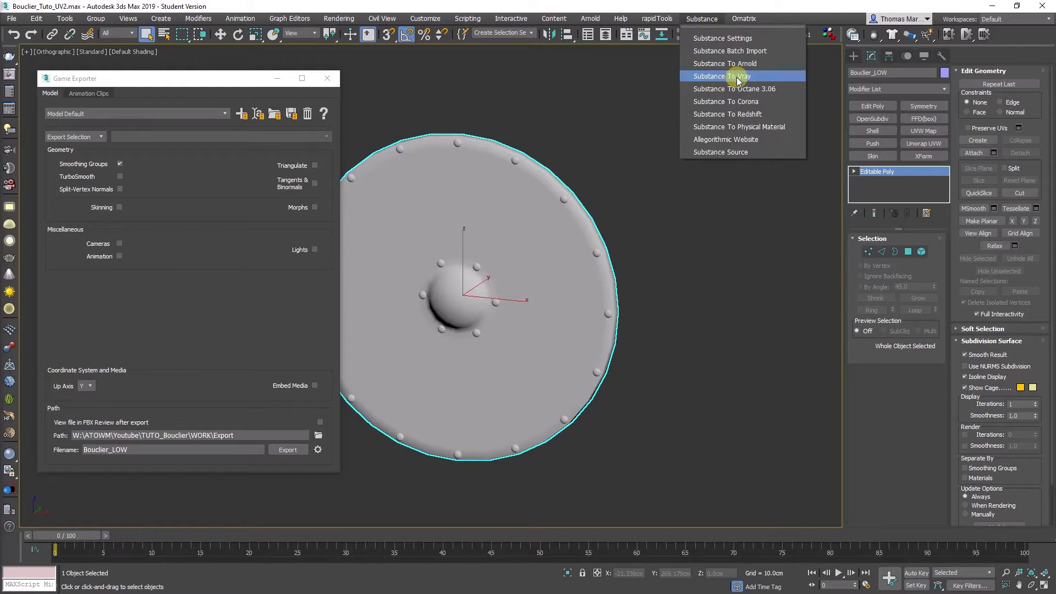
pyautogui.hotkey('alt', 'Tab')
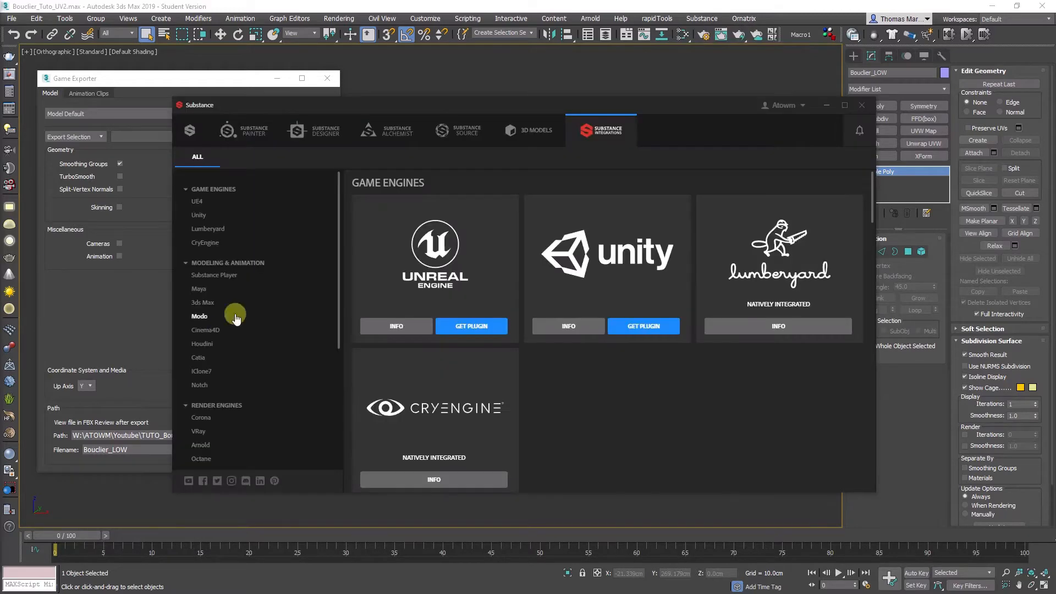
# Launch Substance Painter version 2020.1.1 from the Substance launcher and dismiss its welcome window
pyautogui.click(253, 134)
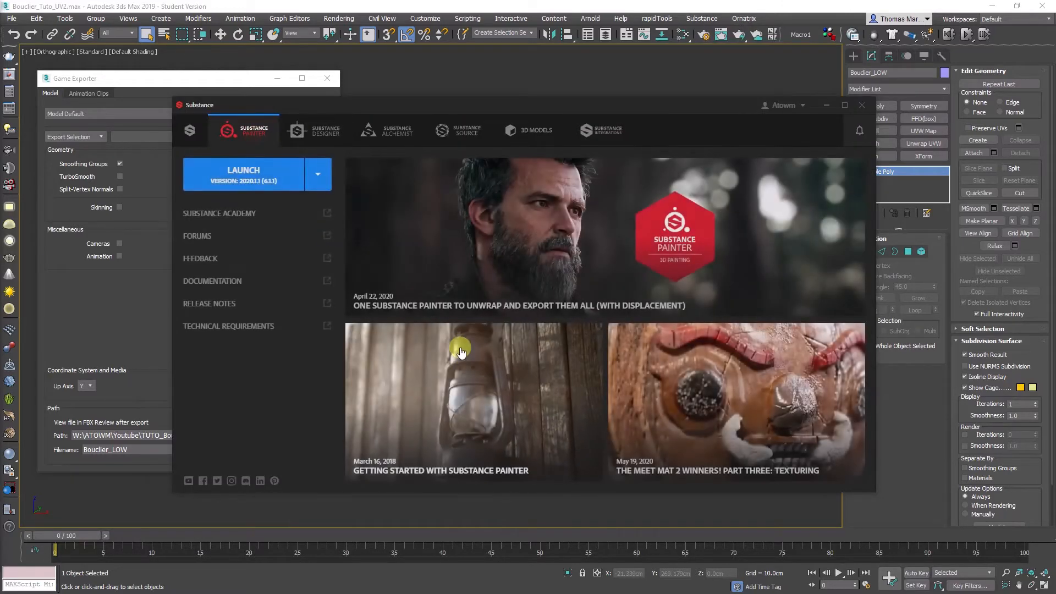
pyautogui.click(242, 173)
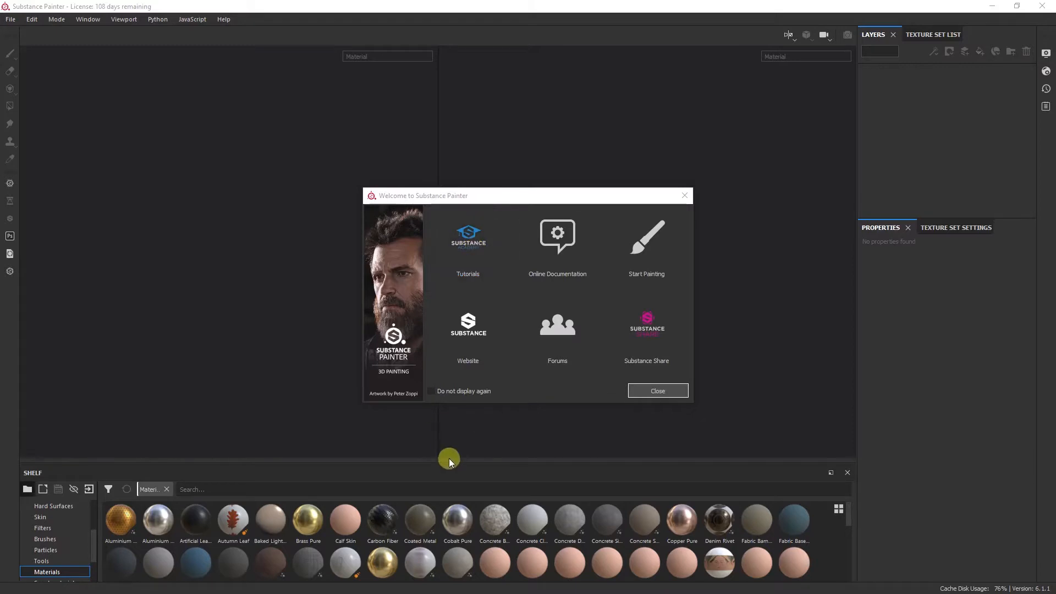
pyautogui.click(660, 391)
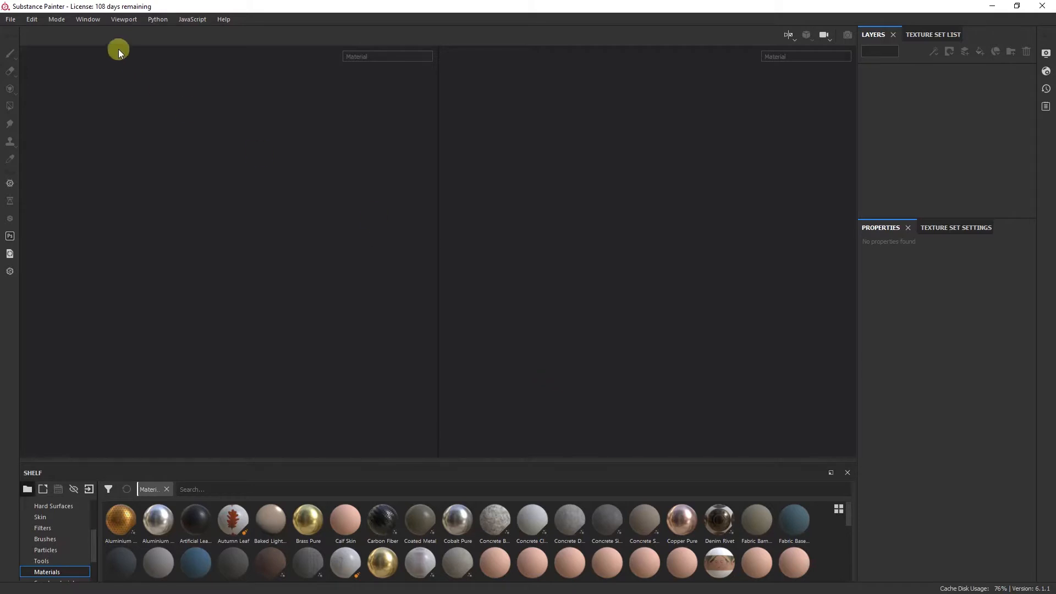
# Start a new project and choose Bouclier_LOW from the Export folder as its mesh file
pyautogui.click(11, 19)
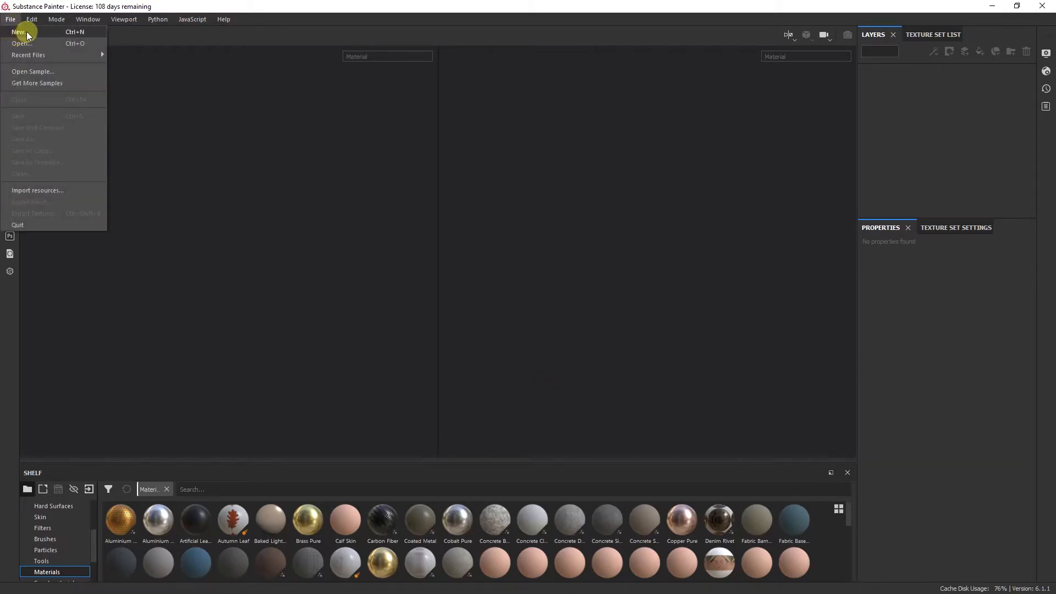
pyautogui.click(22, 32)
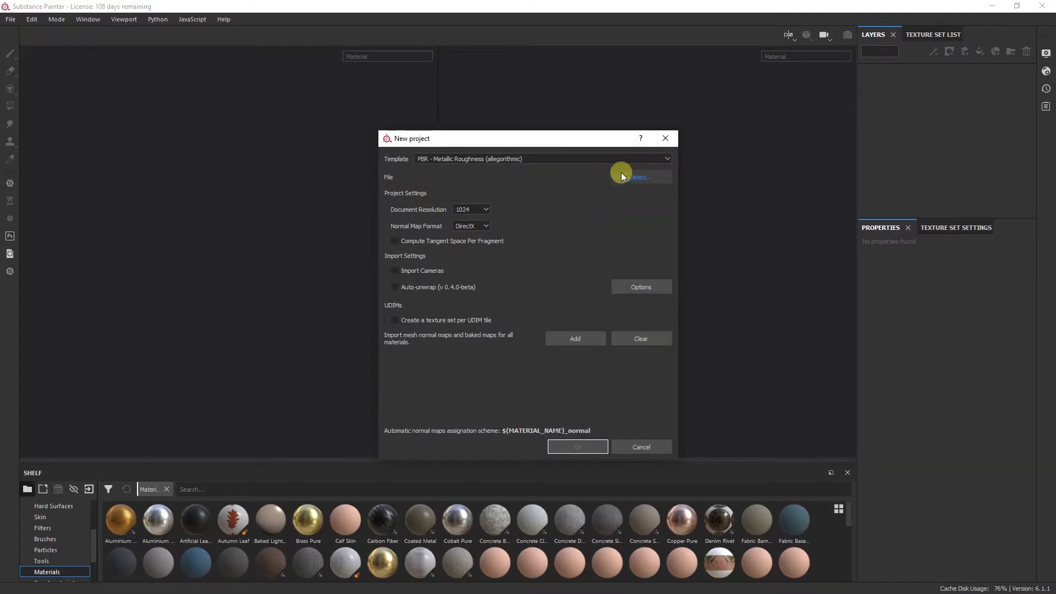
pyautogui.click(638, 177)
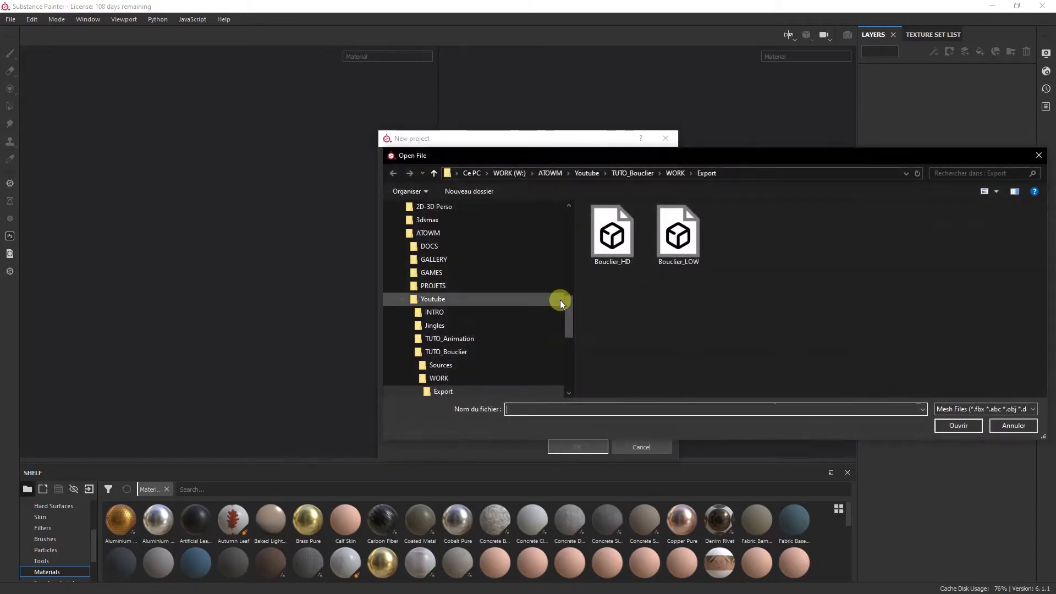
pyautogui.doubleClick(676, 250)
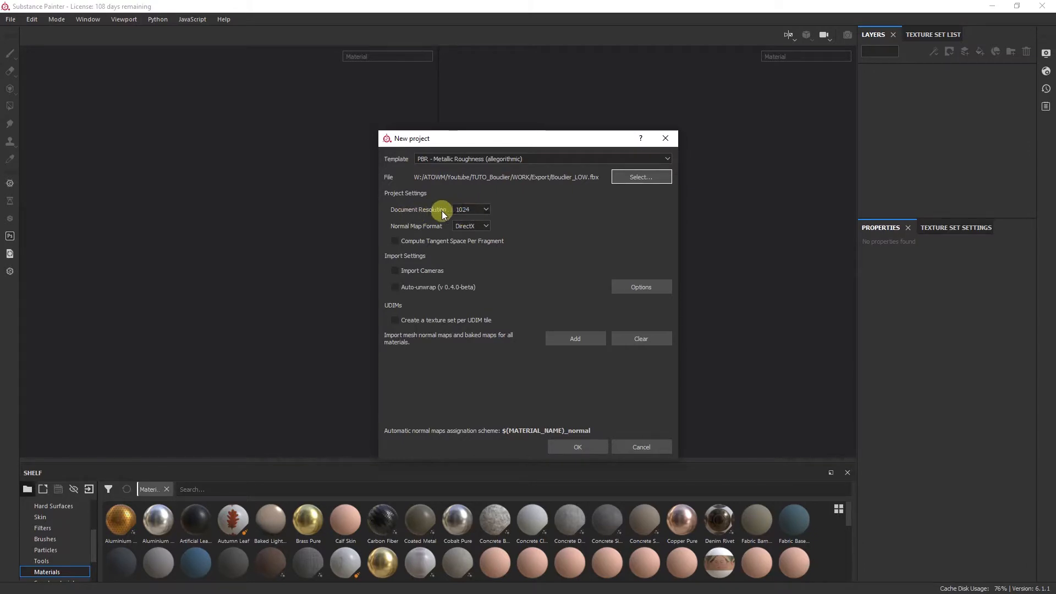
# Set the document resolution to 4096 and create the project with the PBR - Metallic Roughness template
pyautogui.click(474, 212)
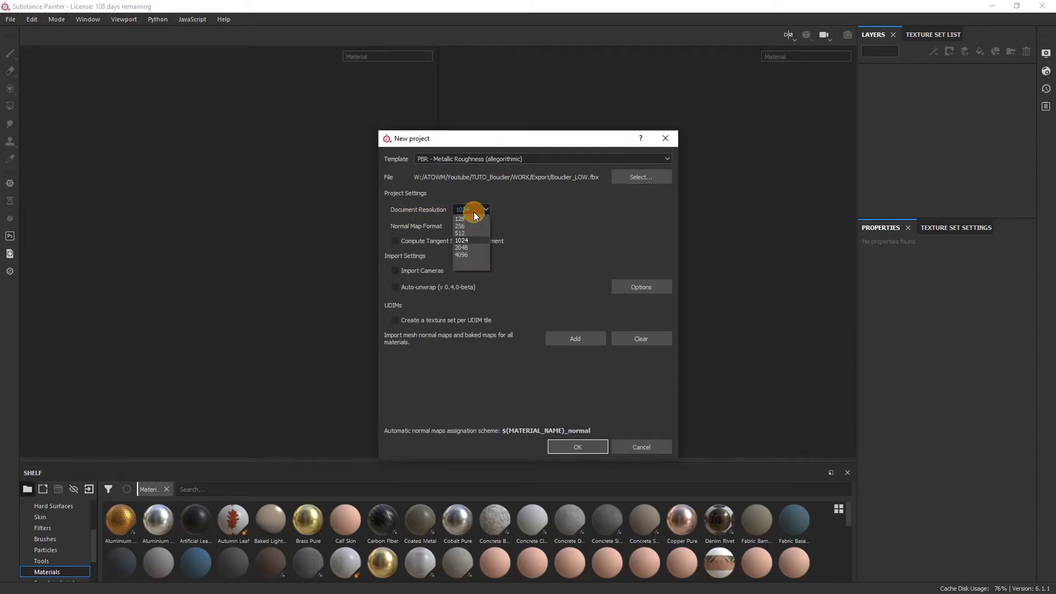
pyautogui.click(461, 255)
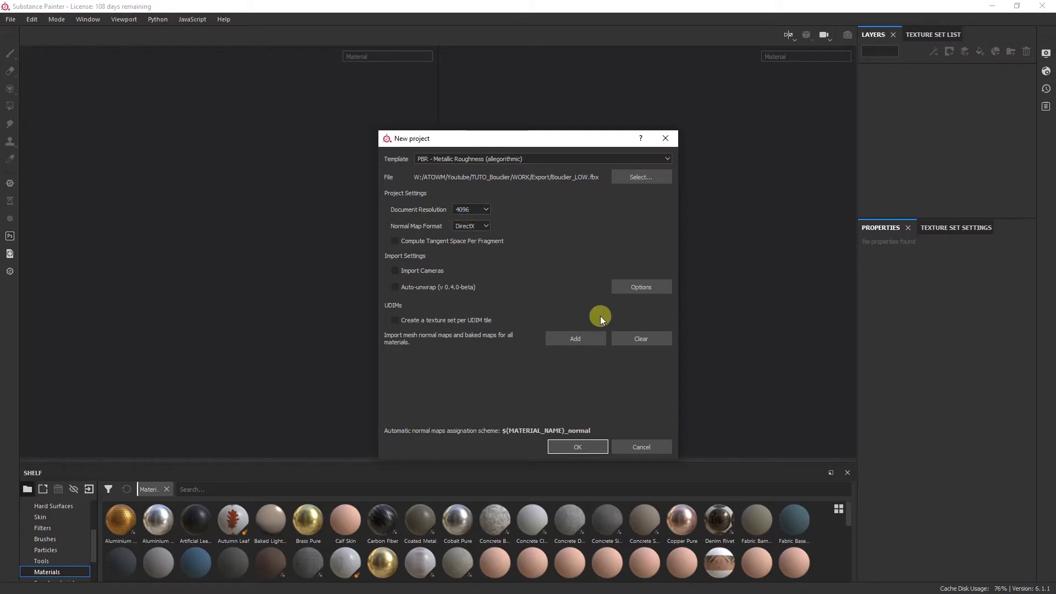
pyautogui.click(433, 287)
pyautogui.click(433, 291)
pyautogui.click(574, 445)
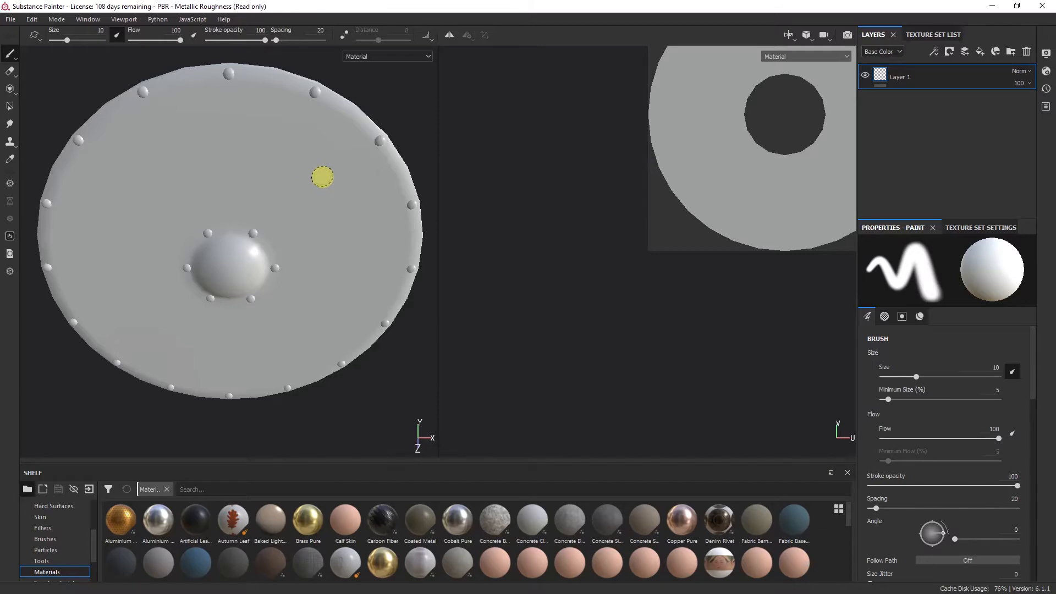
# Examine the imported low-poly shield in the 3D view from several angles and distances
pyautogui.moveTo(242, 176)
pyautogui.keyDown('alt'); pyautogui.mouseDown(button='middle')
pyautogui.moveTo(250, 183)
pyautogui.moveTo(228, 174)
pyautogui.mouseUp(button='middle'); pyautogui.keyUp('alt')
pyautogui.moveTo(279, 221)
pyautogui.keyDown('alt'); pyautogui.mouseDown(button='middle')
pyautogui.moveTo(287, 241)
pyautogui.moveTo(340, 203)
pyautogui.moveTo(321, 189)
pyautogui.moveTo(323, 233)
pyautogui.mouseUp(button='middle'); pyautogui.keyUp('alt')
pyautogui.press('alt')
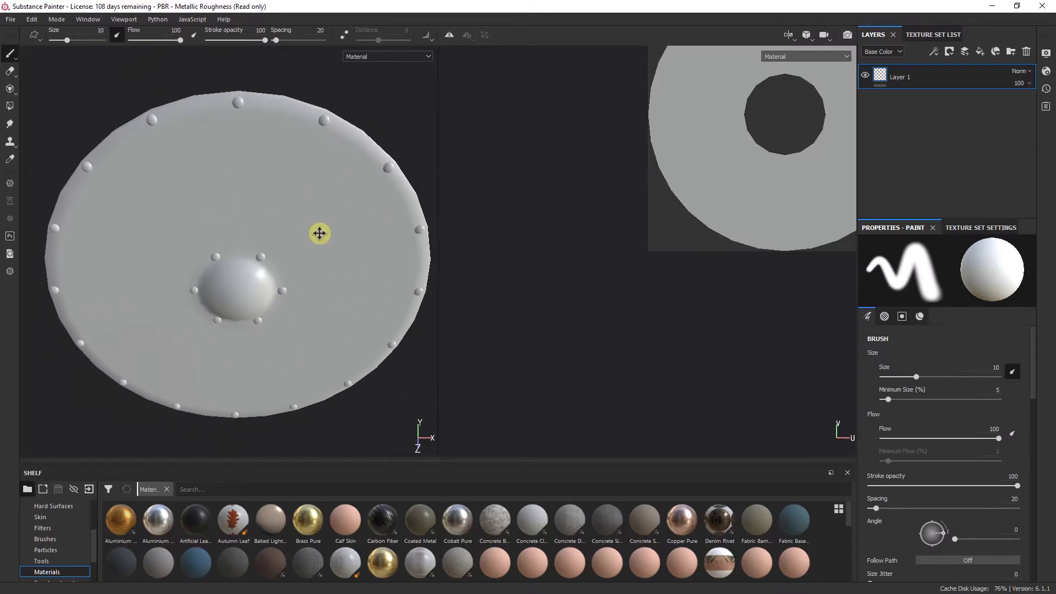
pyautogui.keyDown('alt'); pyautogui.moveTo(350, 328); pyautogui.dragTo(313, 262); pyautogui.keyUp('alt')
pyautogui.scroll(3, 314, 262)
pyautogui.scroll(-2, 314, 260)
pyautogui.scroll(2, 314, 260)
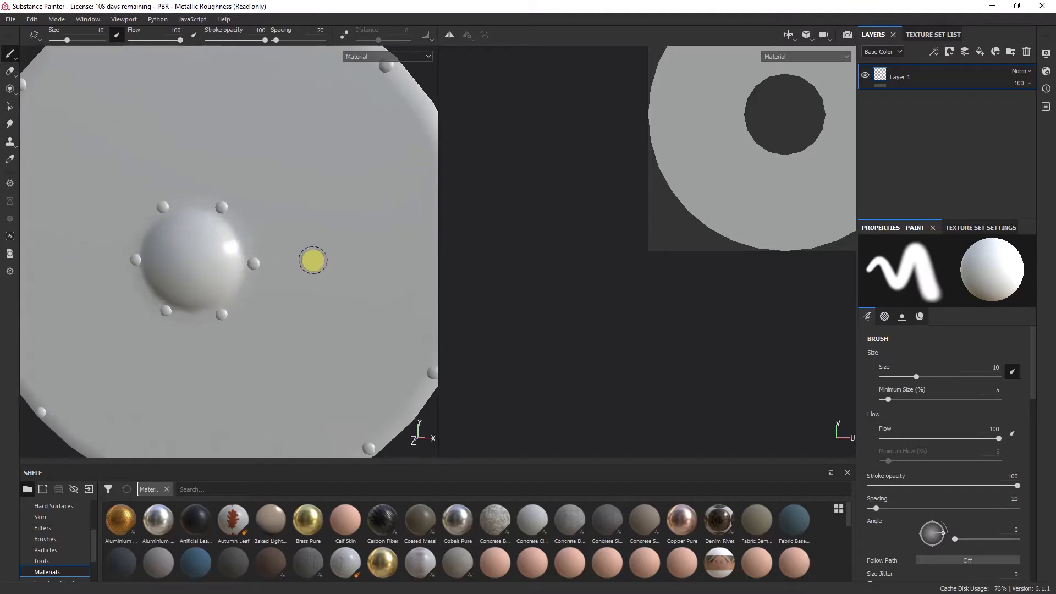
pyautogui.scroll(-3, 312, 262)
pyautogui.keyDown('alt'); pyautogui.moveTo(317, 269); pyautogui.dragTo(320, 203, button='right'); pyautogui.keyUp('alt')
pyautogui.moveTo(320, 203)
pyautogui.keyDown('alt'); pyautogui.mouseDown()
pyautogui.moveTo(266, 285)
pyautogui.moveTo(528, 266)
pyautogui.moveTo(205, 276)
pyautogui.moveTo(313, 283)
pyautogui.moveTo(283, 275)
pyautogui.mouseUp(); pyautogui.keyUp('alt')
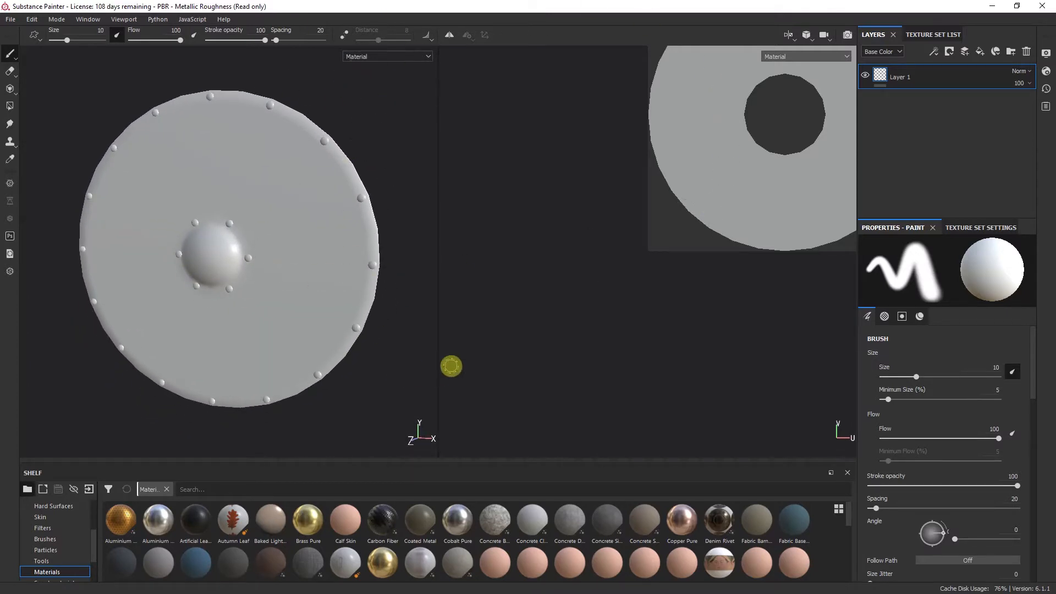
# Widen the 3D view of the shield by narrowing the 2D UV view beside it
pyautogui.moveTo(437, 361); pyautogui.dragTo(513, 363)
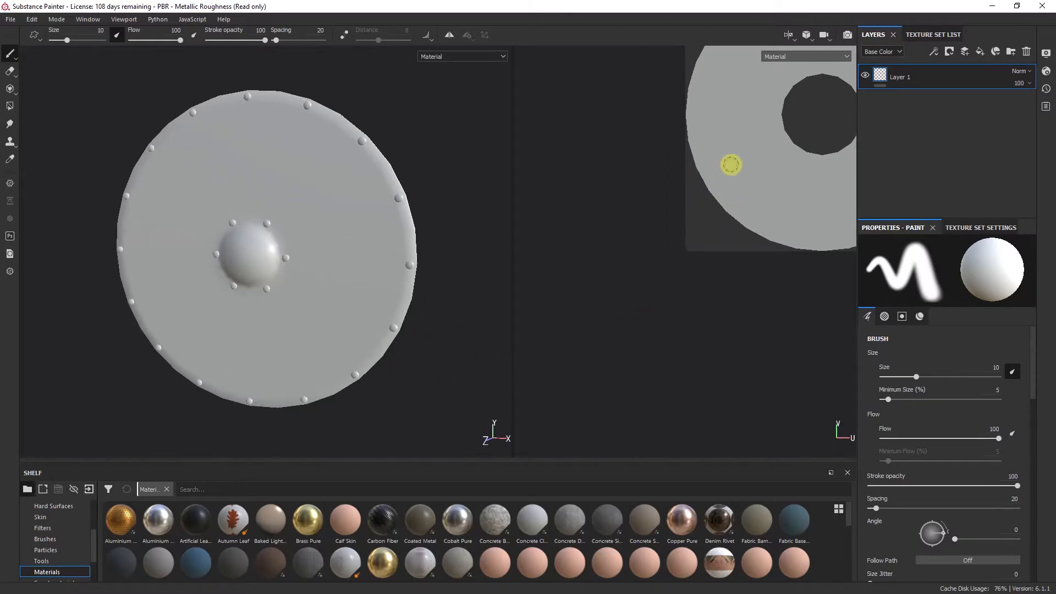
# Frame the shield's entire UV layout in the 2D view and adjust the shield's viewing angle in the 3D view
pyautogui.moveTo(733, 165); pyautogui.dragTo(587, 299, button='middle')
pyautogui.moveTo(696, 218)
pyautogui.mouseDown(button='middle')
pyautogui.moveTo(669, 264)
pyautogui.moveTo(702, 275)
pyautogui.moveTo(698, 242)
pyautogui.moveTo(714, 222)
pyautogui.mouseUp(button='middle')
pyautogui.scroll(-6, 651, 253)
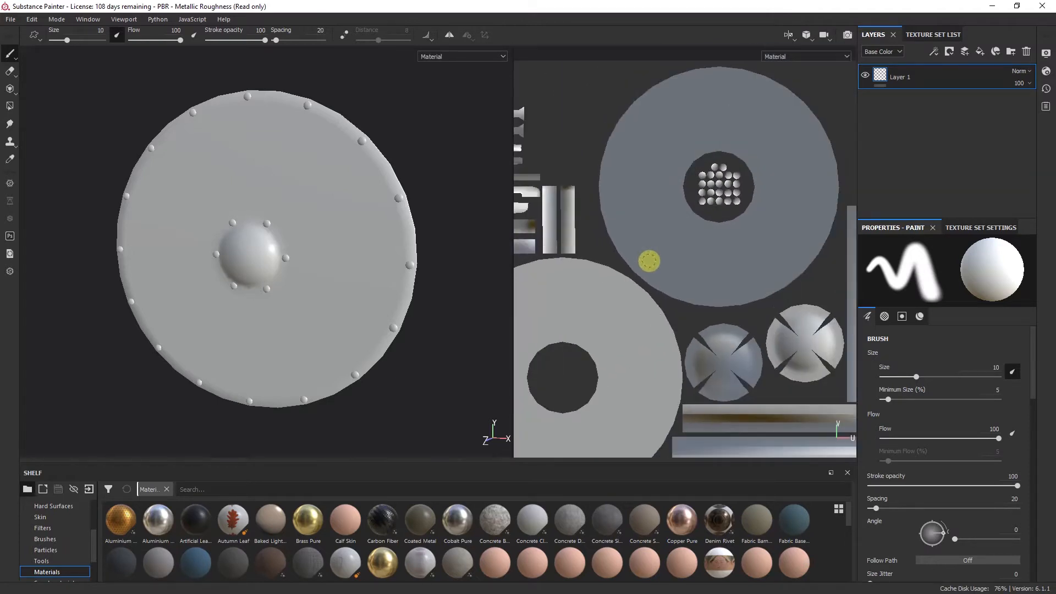
pyautogui.scroll(3, 658, 247)
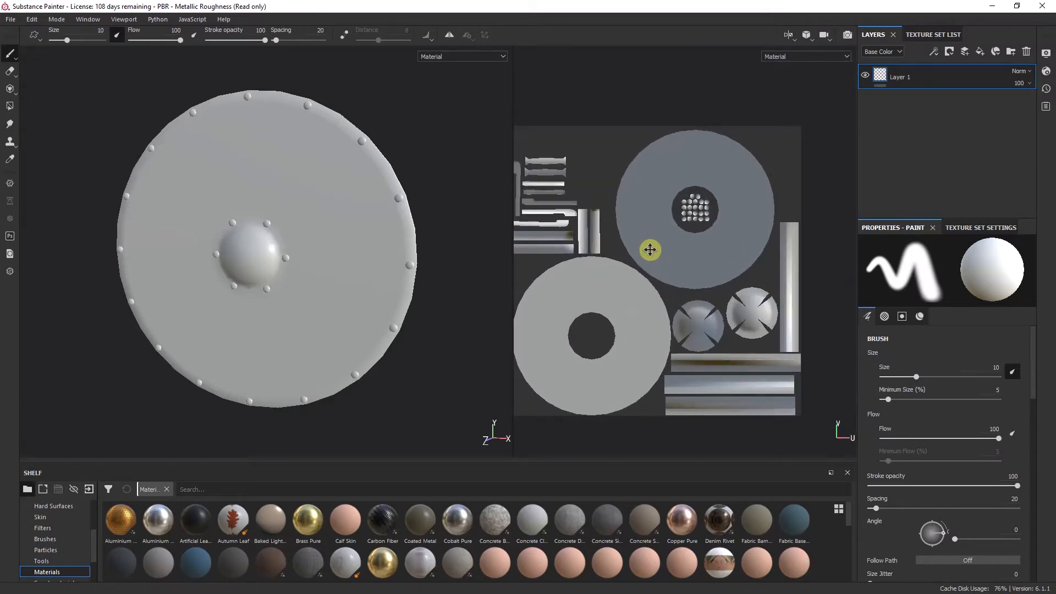
pyautogui.moveTo(650, 245); pyautogui.dragTo(685, 228, button='middle')
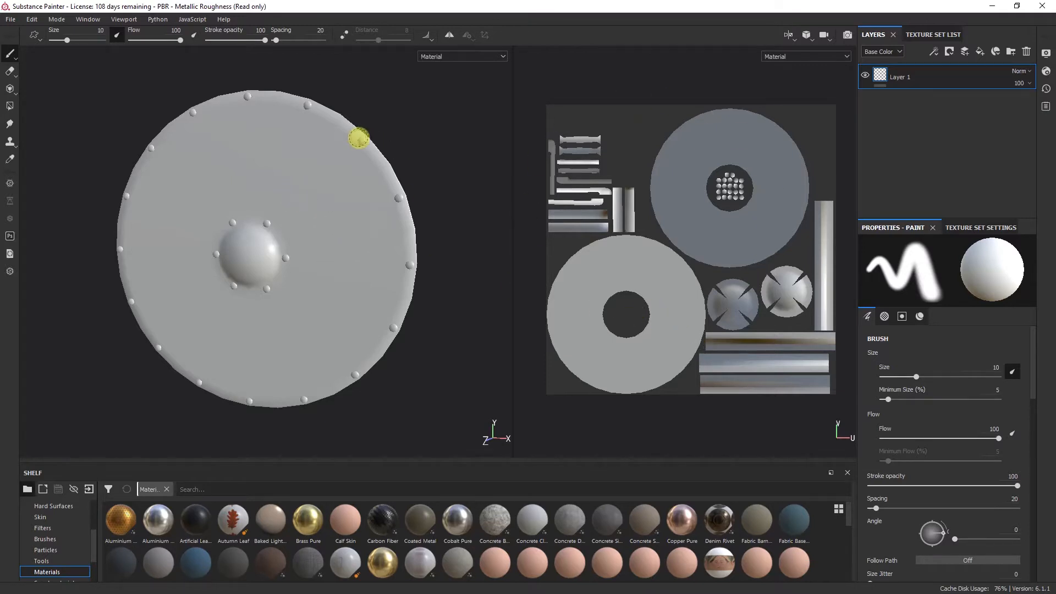
pyautogui.keyDown('alt'); pyautogui.moveTo(372, 134); pyautogui.dragTo(371, 80); pyautogui.keyUp('alt')
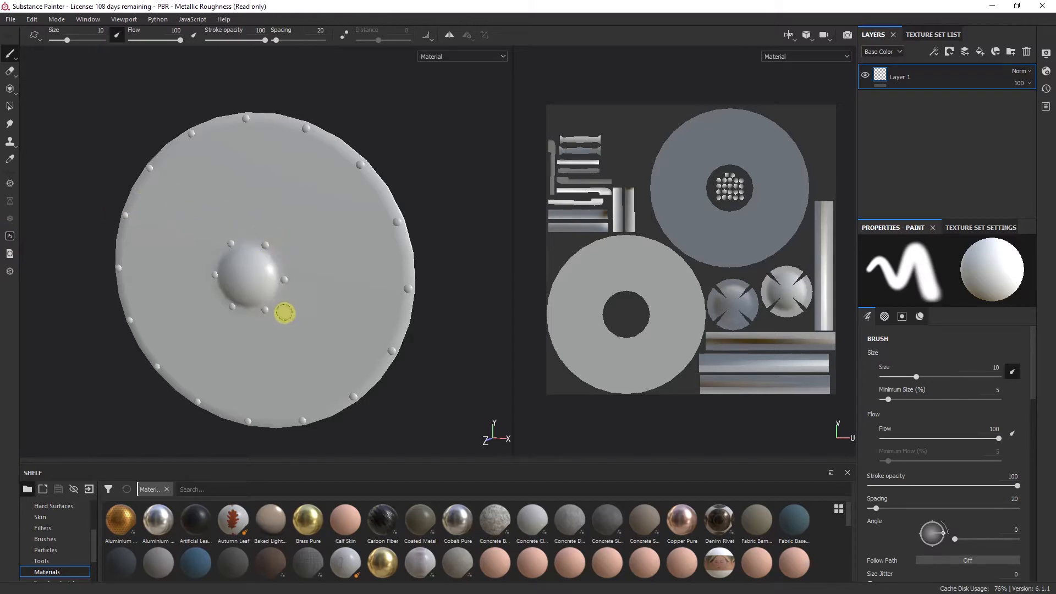
pyautogui.keyDown('alt'); pyautogui.moveTo(287, 293); pyautogui.dragTo(286, 262); pyautogui.keyUp('alt')
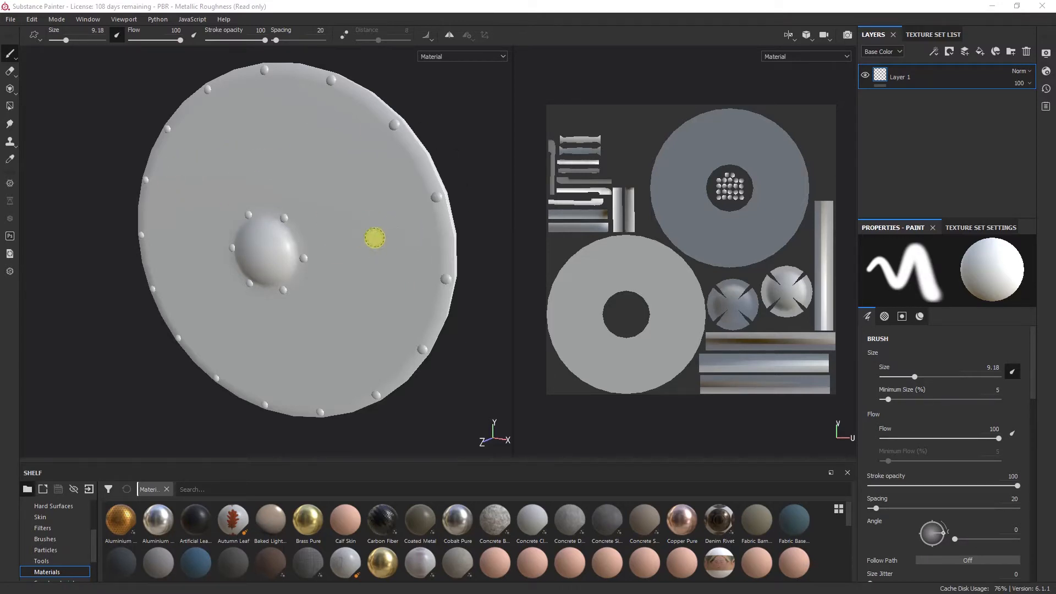
# Set the paint brush size to 13.82, its angle to 353 and its spacing to 5
pyautogui.moveTo(370, 228)
pyautogui.keyDown('ctrl'); pyautogui.mouseDown(button='right')
pyautogui.moveTo(490, 224)
pyautogui.moveTo(388, 224)
pyautogui.moveTo(502, 208)
pyautogui.moveTo(364, 221)
pyautogui.mouseUp(button='right'); pyautogui.keyUp('ctrl')
pyautogui.moveTo(363, 221)
pyautogui.keyDown('ctrl'); pyautogui.mouseDown()
pyautogui.moveTo(306, 231)
pyautogui.moveTo(134, 221)
pyautogui.moveTo(415, 216)
pyautogui.moveTo(405, 234)
pyautogui.mouseUp(); pyautogui.keyUp('ctrl')
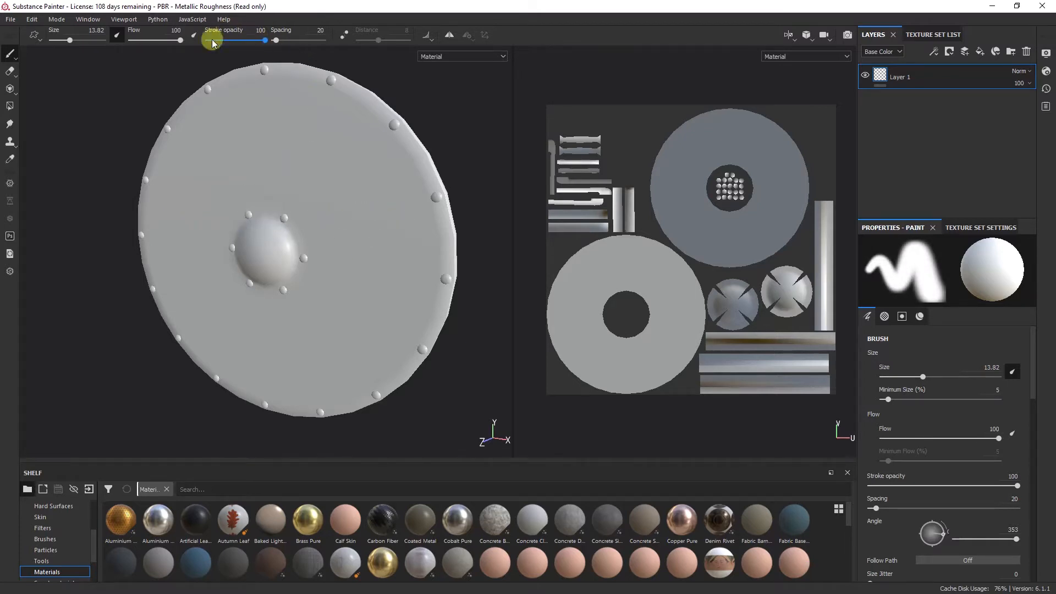
pyautogui.moveTo(265, 40)
pyautogui.mouseDown()
pyautogui.moveTo(212, 44)
pyautogui.moveTo(341, 41)
pyautogui.moveTo(266, 37)
pyautogui.mouseUp()
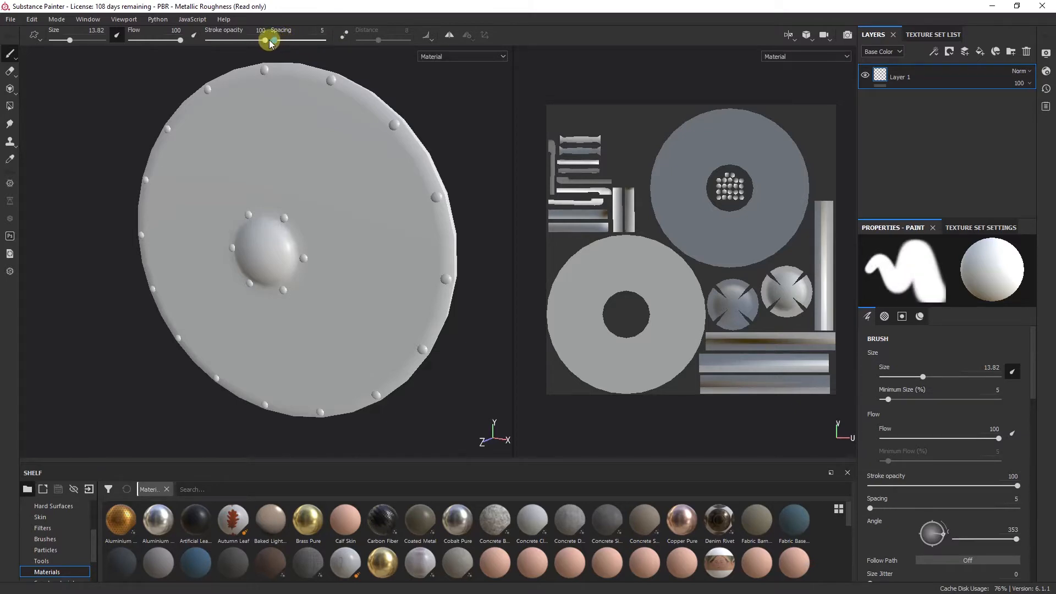
pyautogui.click(41, 41)
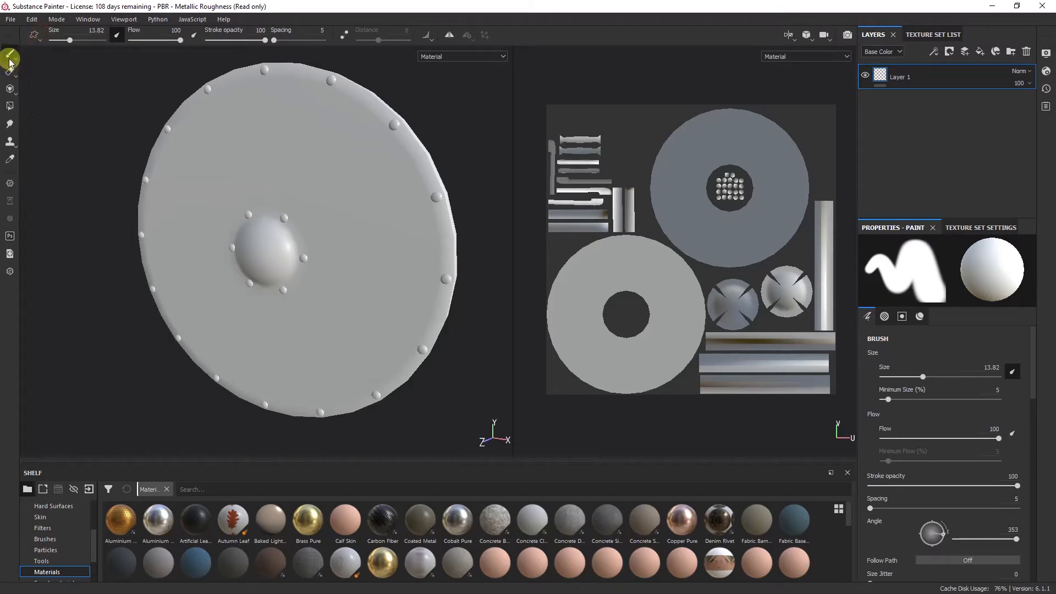
pyautogui.moveTo(10, 56)
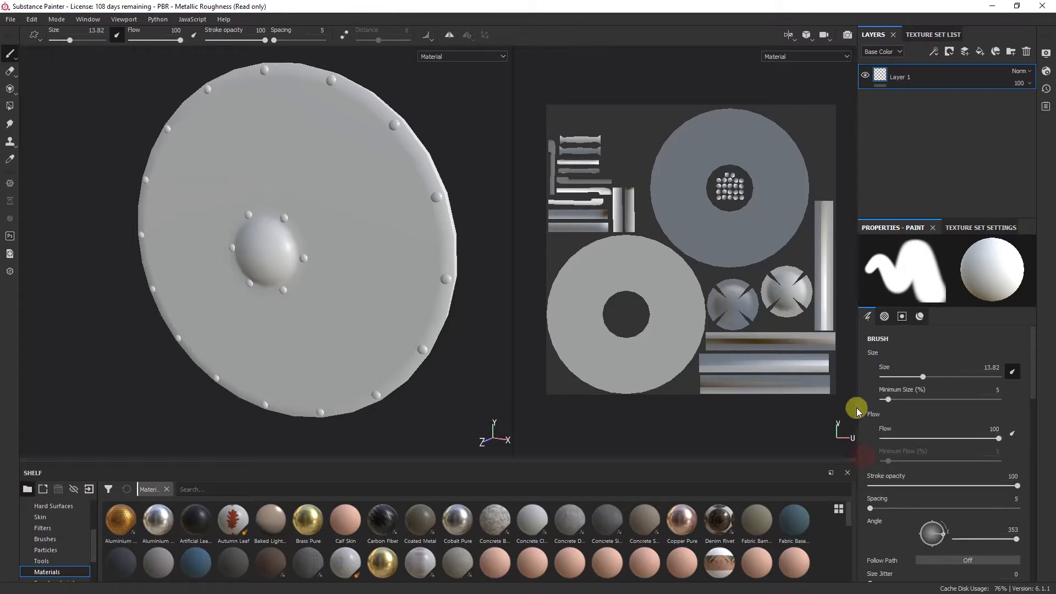
# Look through the paint brush properties and view the shield from a slightly different angle
pyautogui.scroll(-4, 864, 462)
pyautogui.scroll(-2, 865, 466)
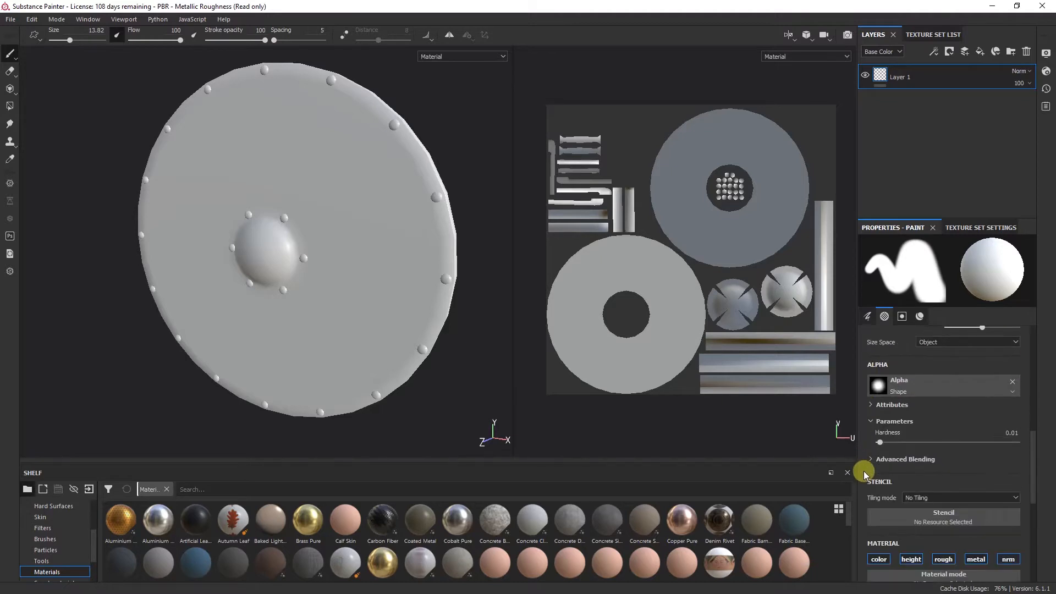
pyautogui.scroll(4, 864, 464)
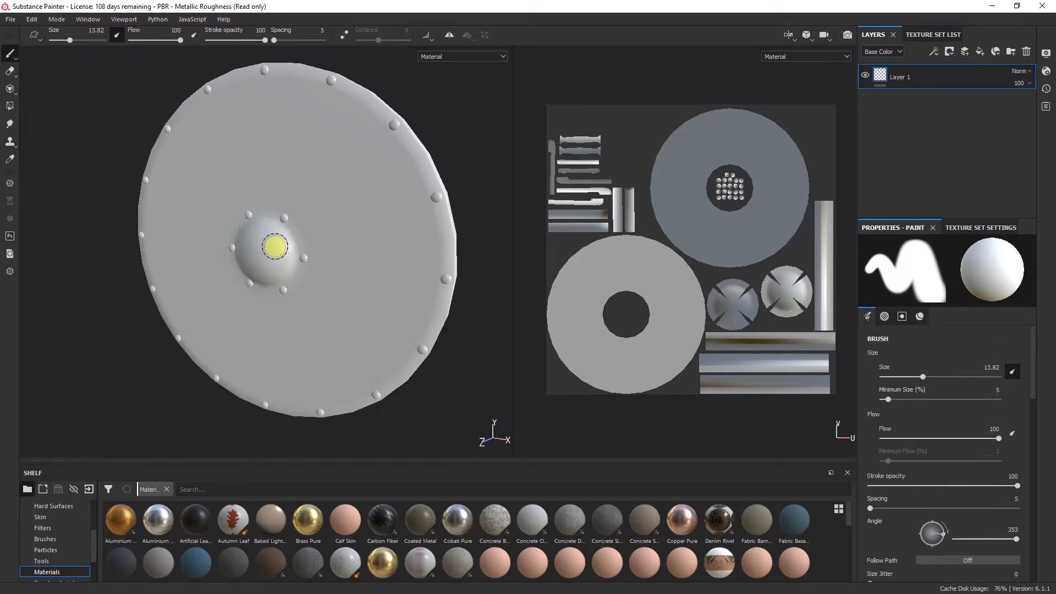
pyautogui.moveTo(375, 219)
pyautogui.keyDown('alt'); pyautogui.mouseDown()
pyautogui.moveTo(351, 231)
pyautogui.moveTo(385, 264)
pyautogui.mouseUp(); pyautogui.keyUp('alt')
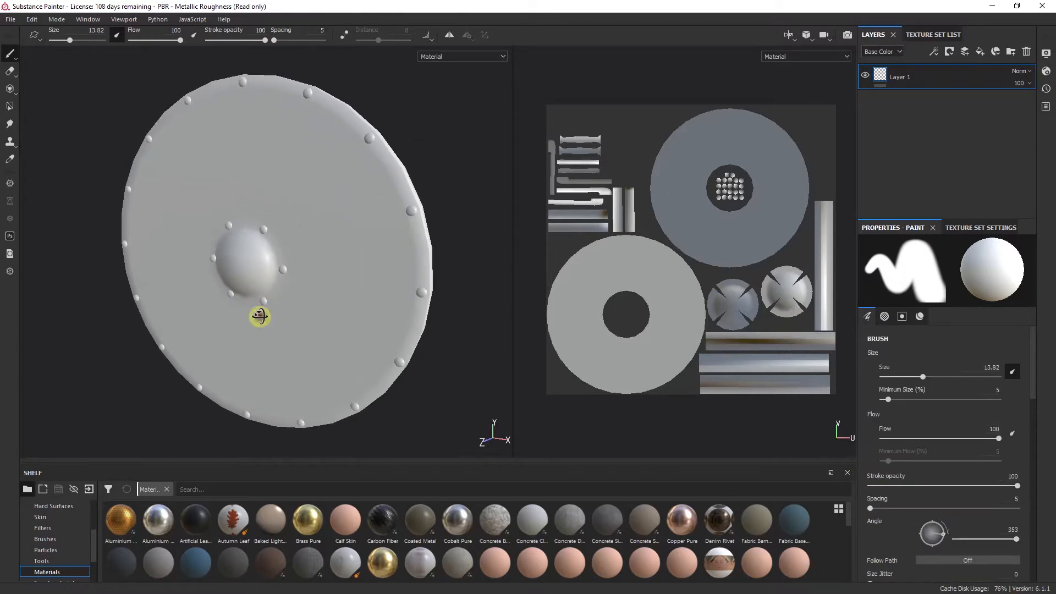
pyautogui.keyDown('alt'); pyautogui.moveTo(259, 314); pyautogui.dragTo(276, 309); pyautogui.keyUp('alt')
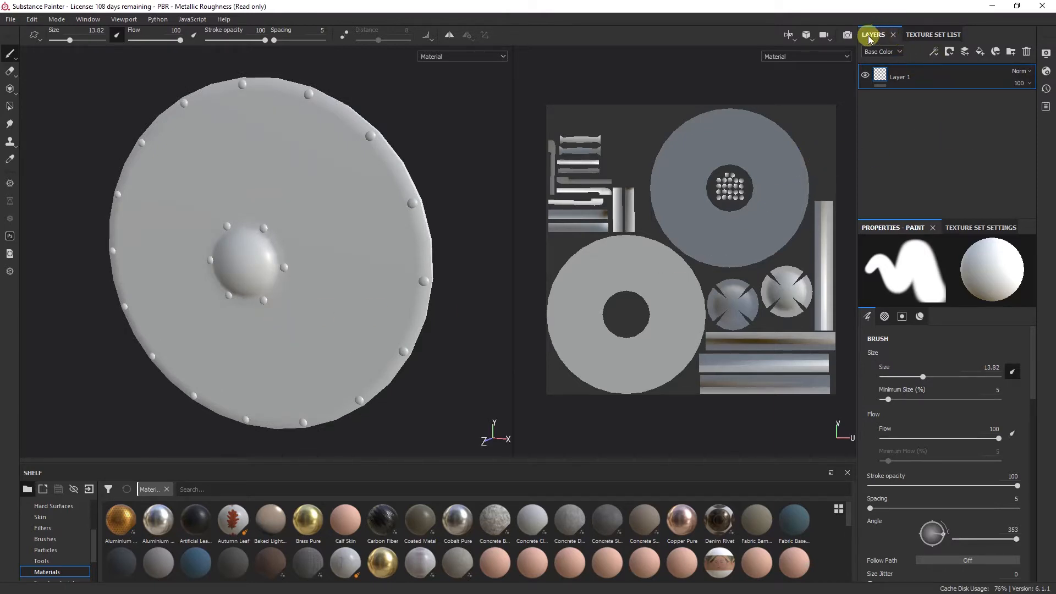
# Inspect the Bouclier entry in the texture set list and return to the layer stack
pyautogui.click(926, 35)
pyautogui.click(873, 34)
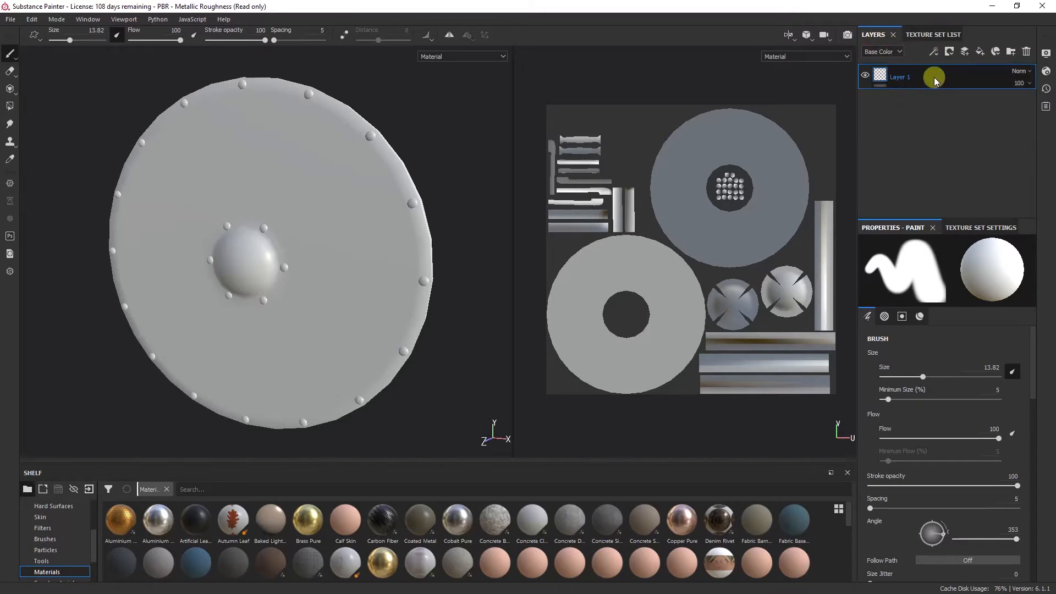
pyautogui.click(926, 36)
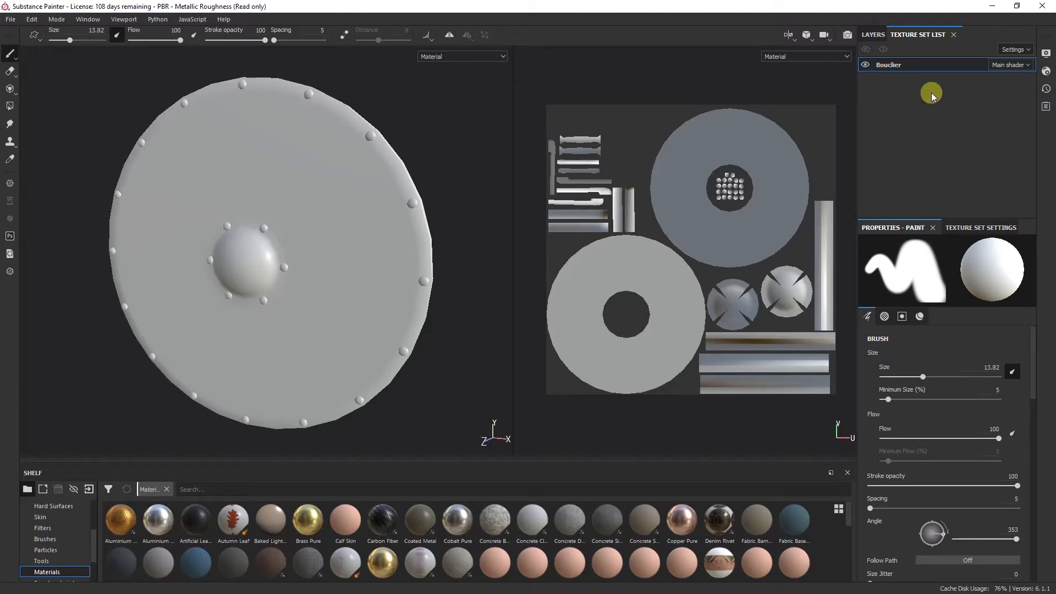
pyautogui.click(873, 37)
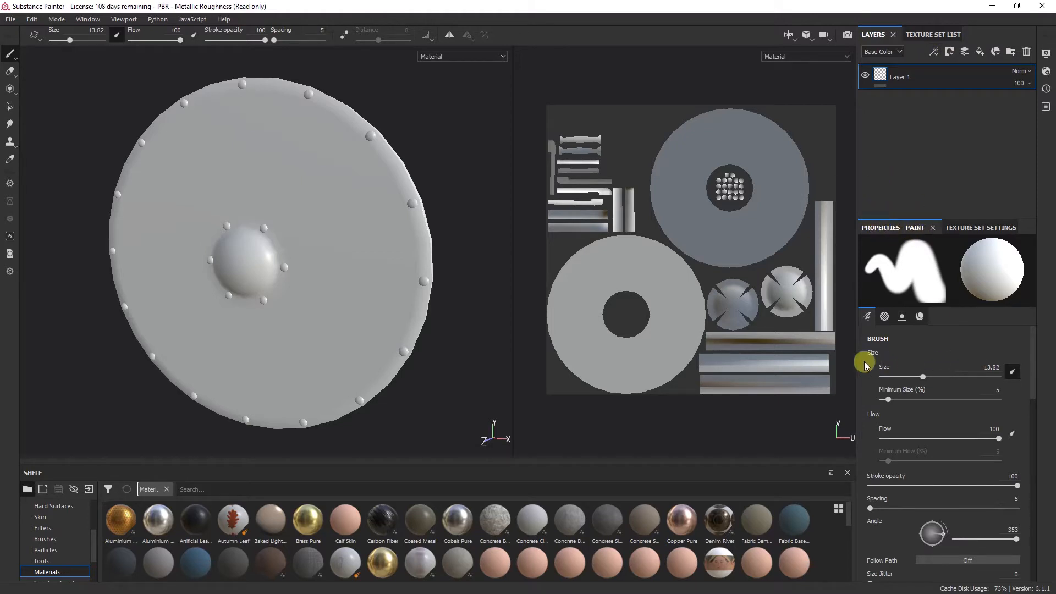
# Review the brush's alpha and stencil settings in the paint properties, including the stencil tiling mode
pyautogui.scroll(-5, 864, 365)
pyautogui.scroll(5, 864, 366)
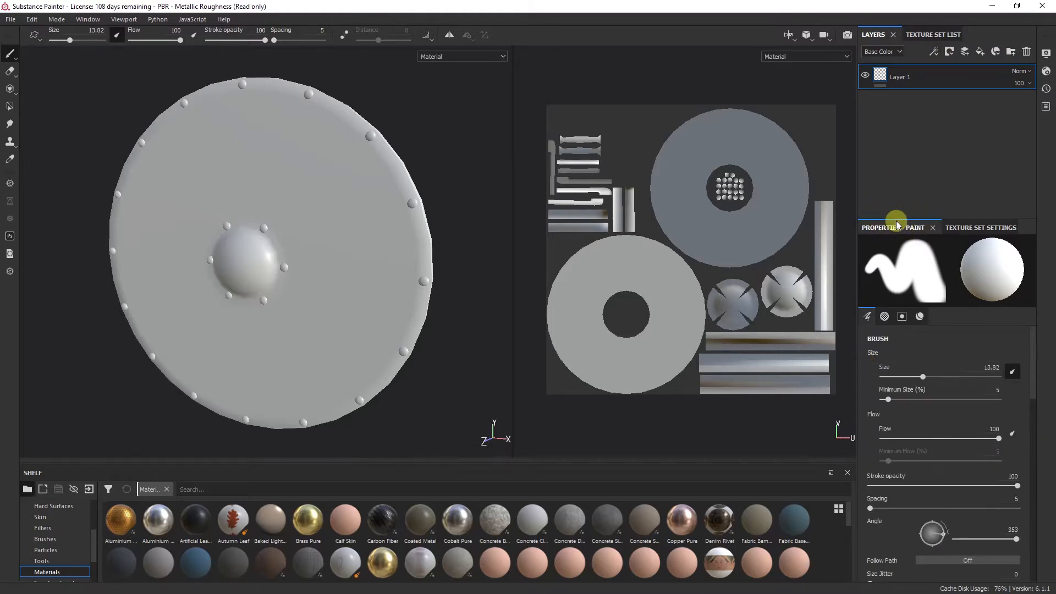
pyautogui.click(883, 317)
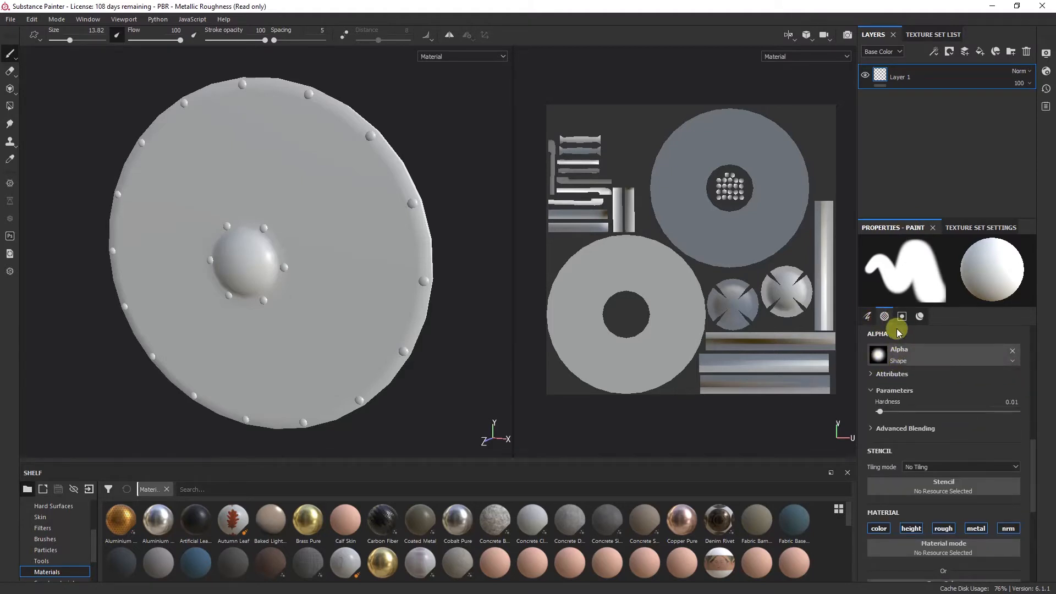
pyautogui.click(901, 317)
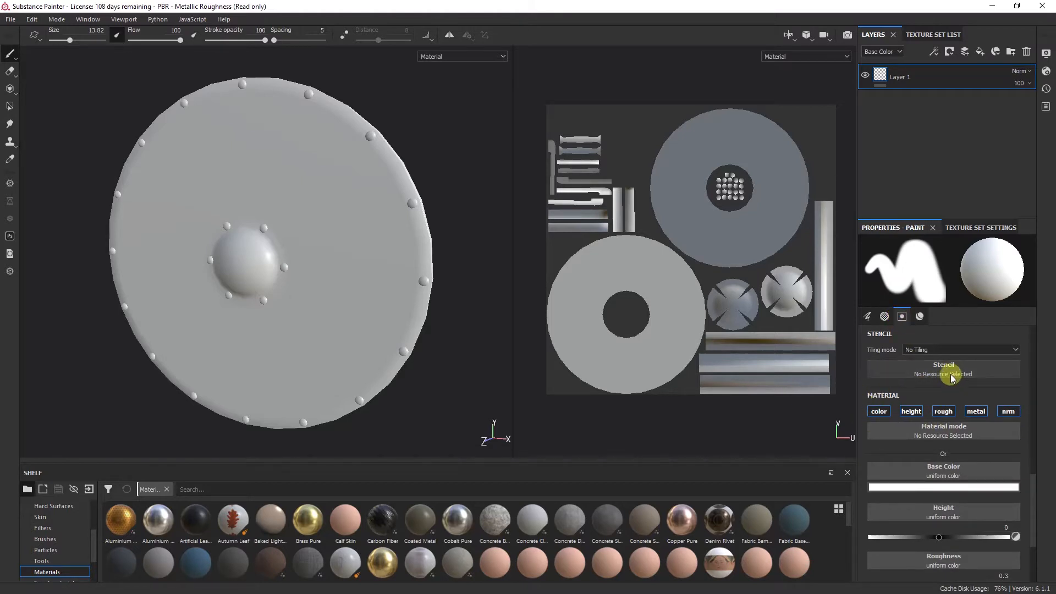
pyautogui.click(962, 350)
pyautogui.click(968, 352)
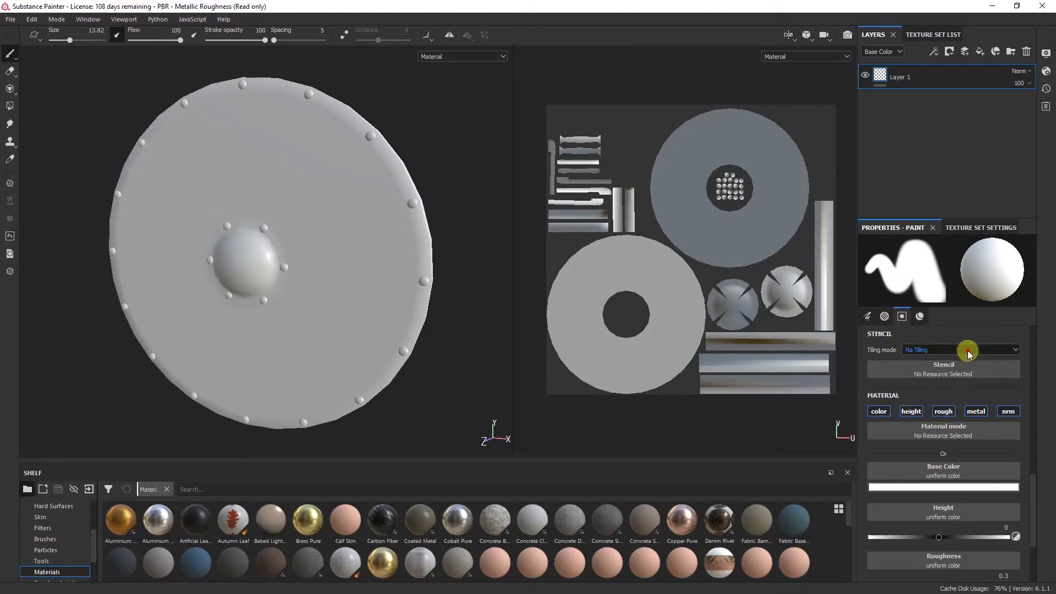
# Review the brush material's color, height, rough, metal and nrm channels and the settings of each
pyautogui.click(877, 413)
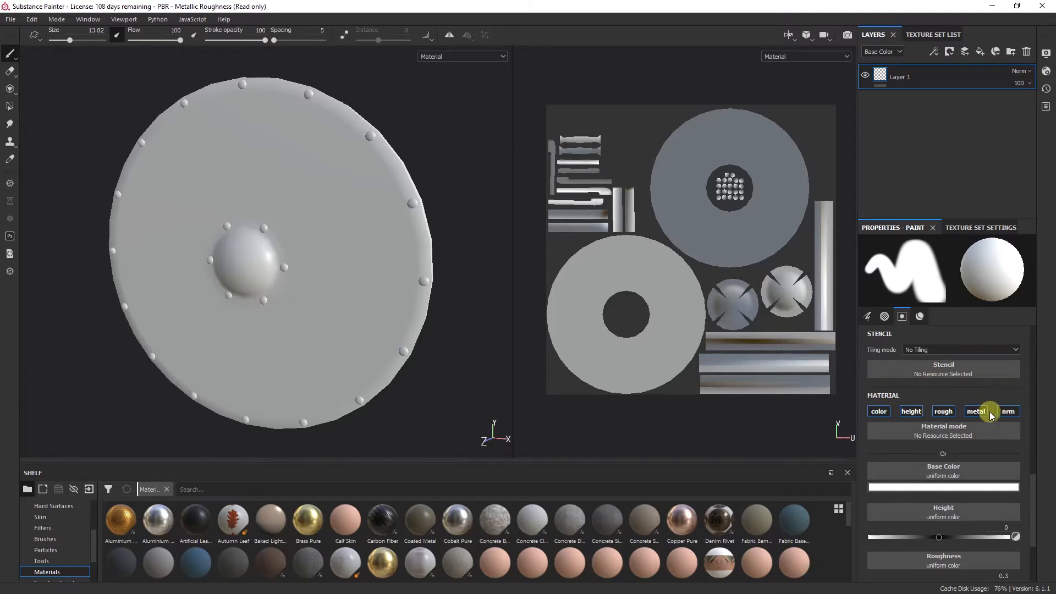
pyautogui.click(1012, 414)
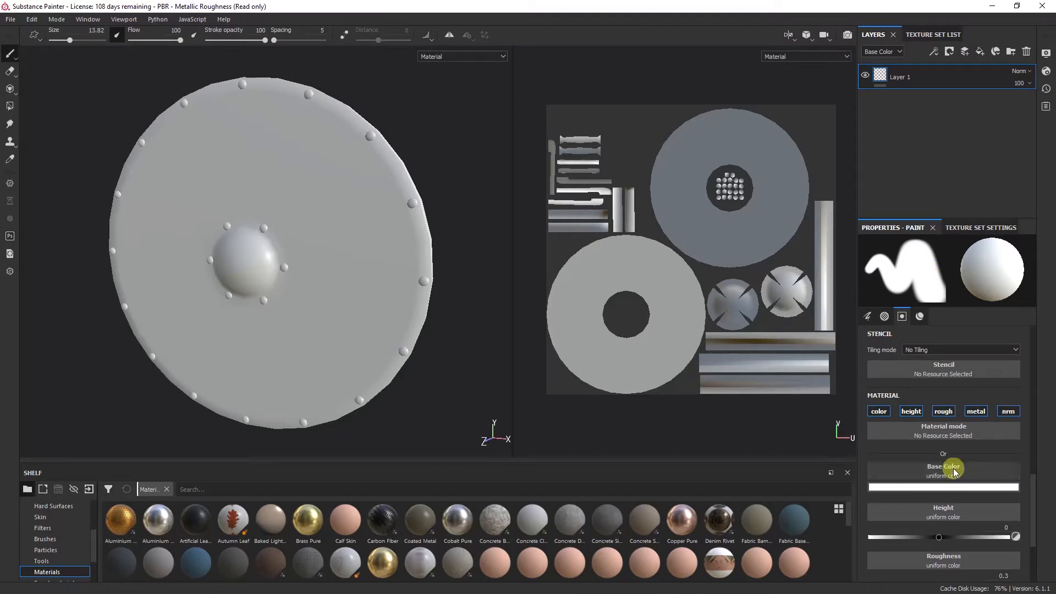
pyautogui.click(879, 412)
pyautogui.click(877, 412)
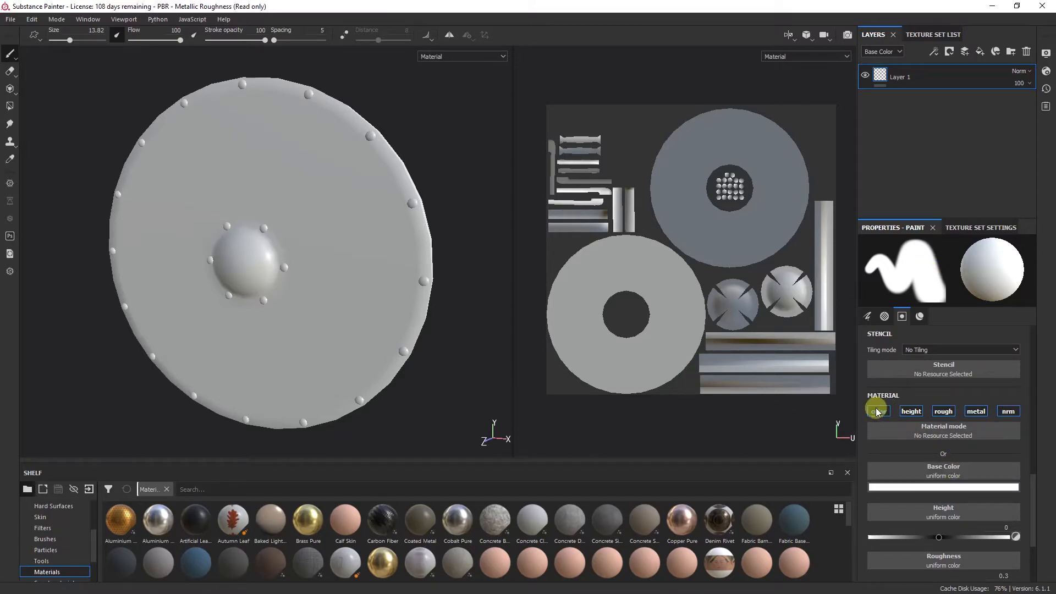
pyautogui.click(908, 414)
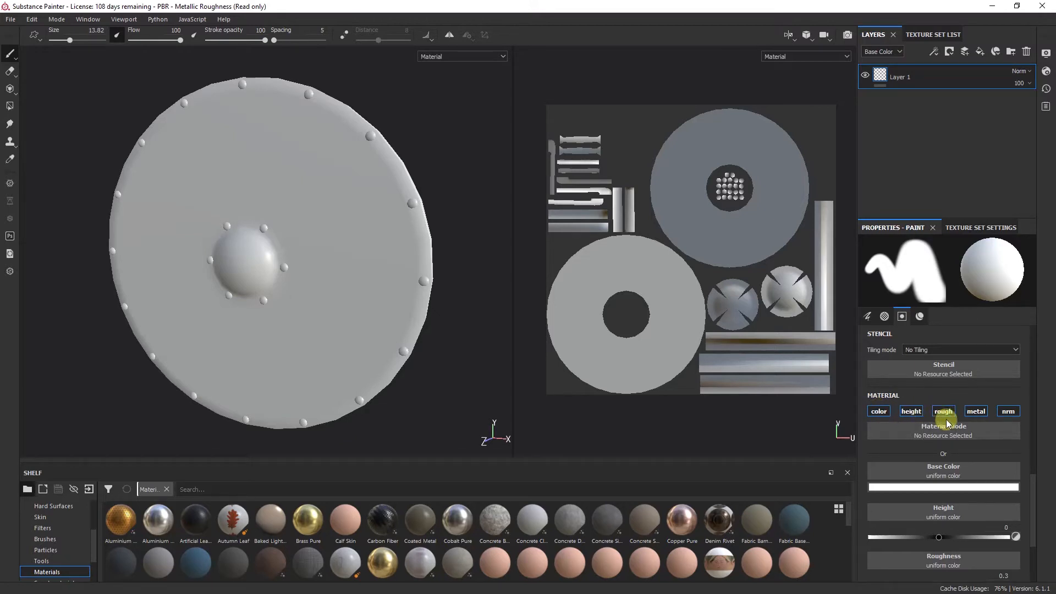
pyautogui.click(972, 413)
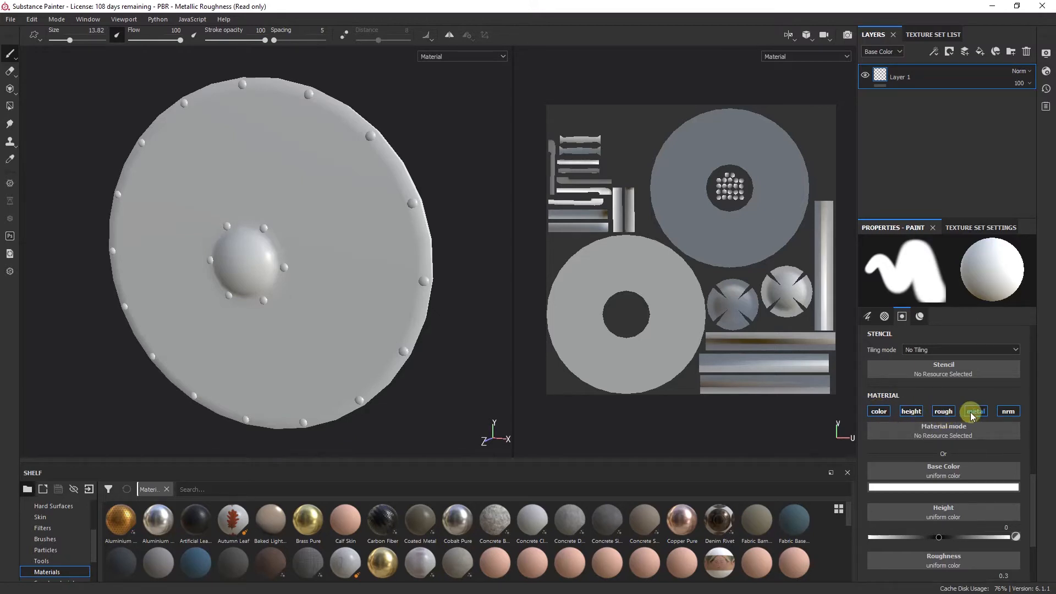
pyautogui.click(1008, 412)
pyautogui.scroll(-4, 861, 461)
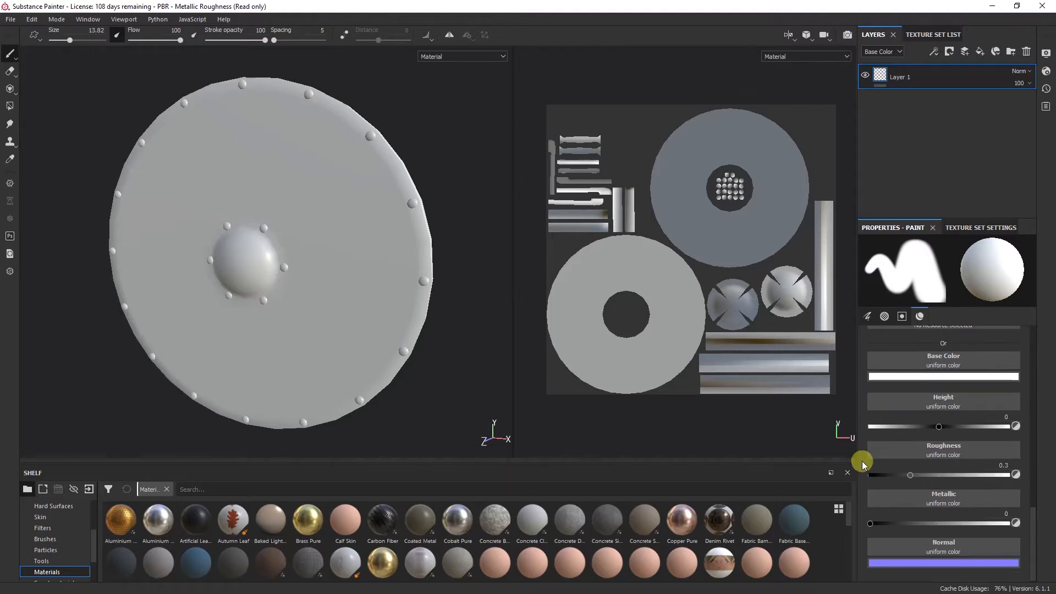
pyautogui.scroll(10, 861, 461)
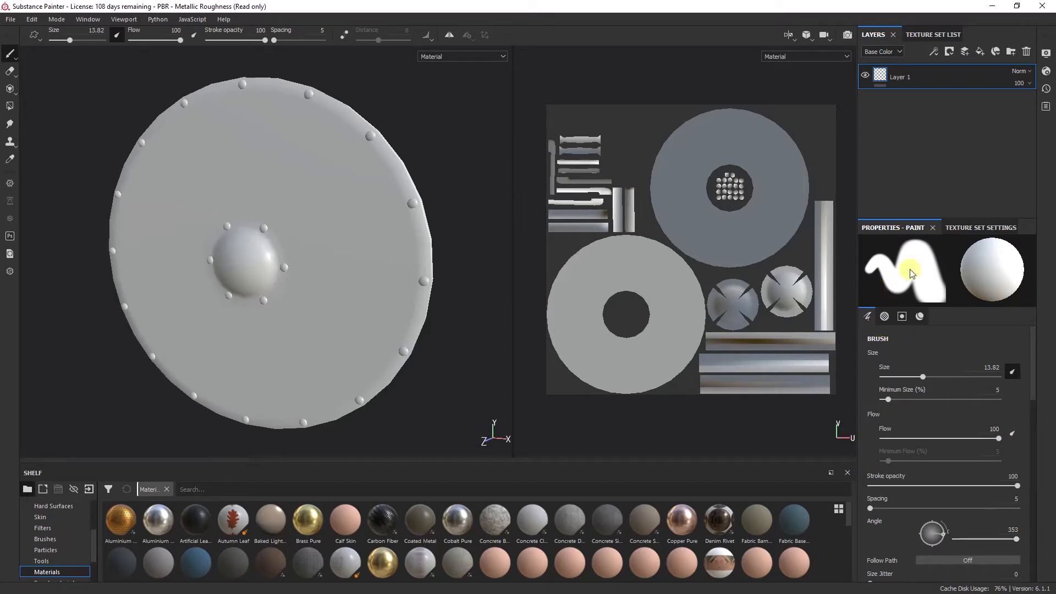
pyautogui.moveTo(921, 317)
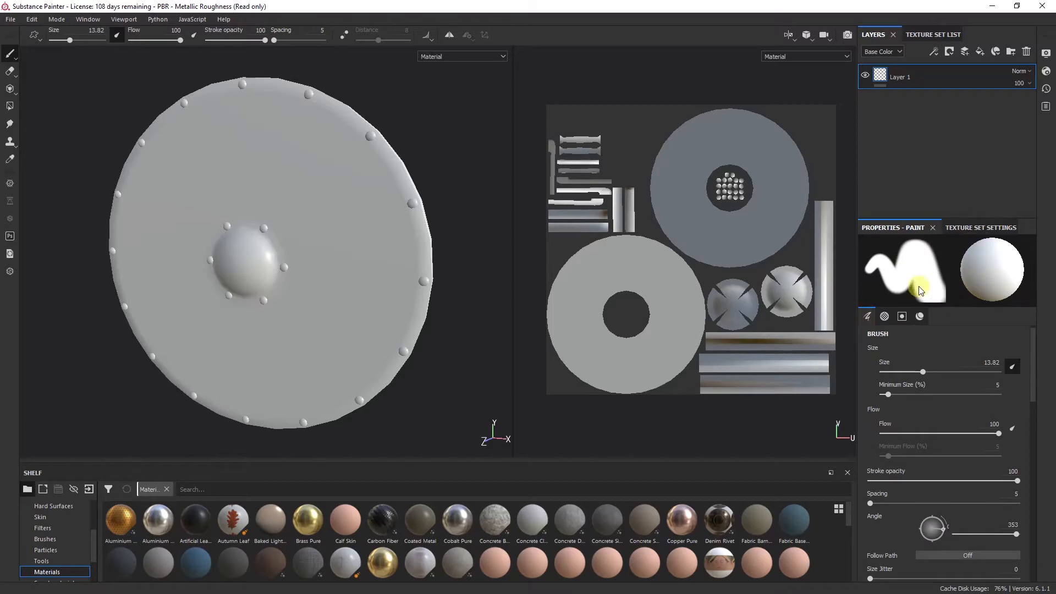
# Review the Bouclier texture set's size, channels and mesh map settings
pyautogui.click(982, 227)
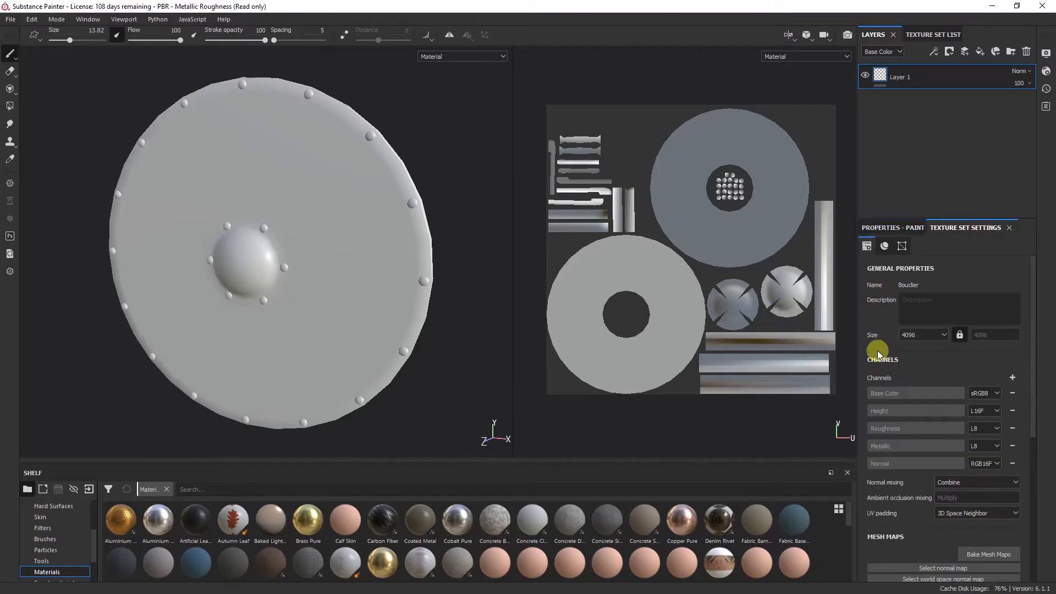
pyautogui.scroll(-3, 872, 351)
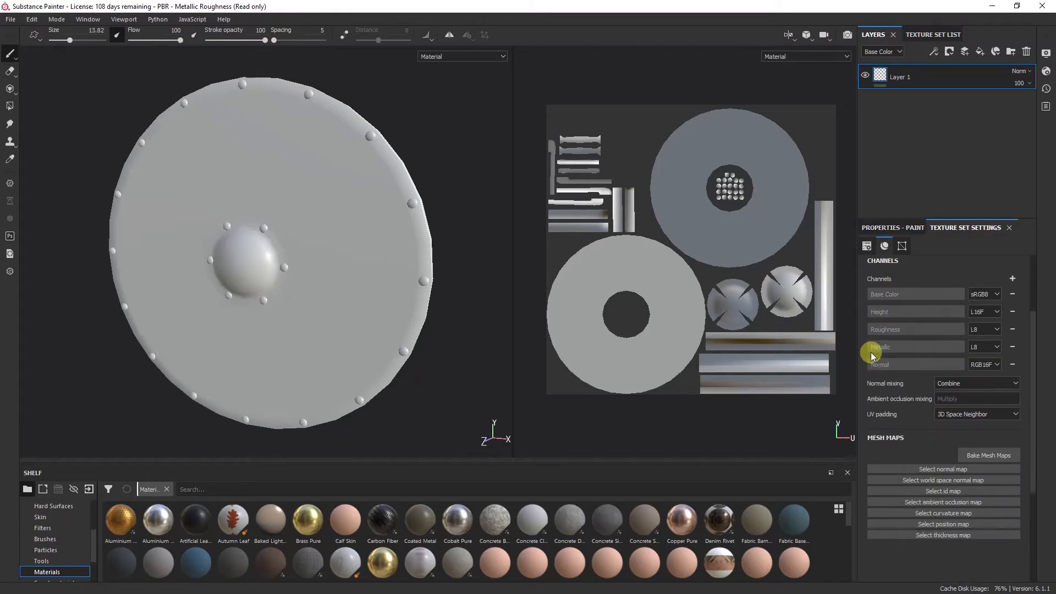
pyautogui.scroll(3, 873, 349)
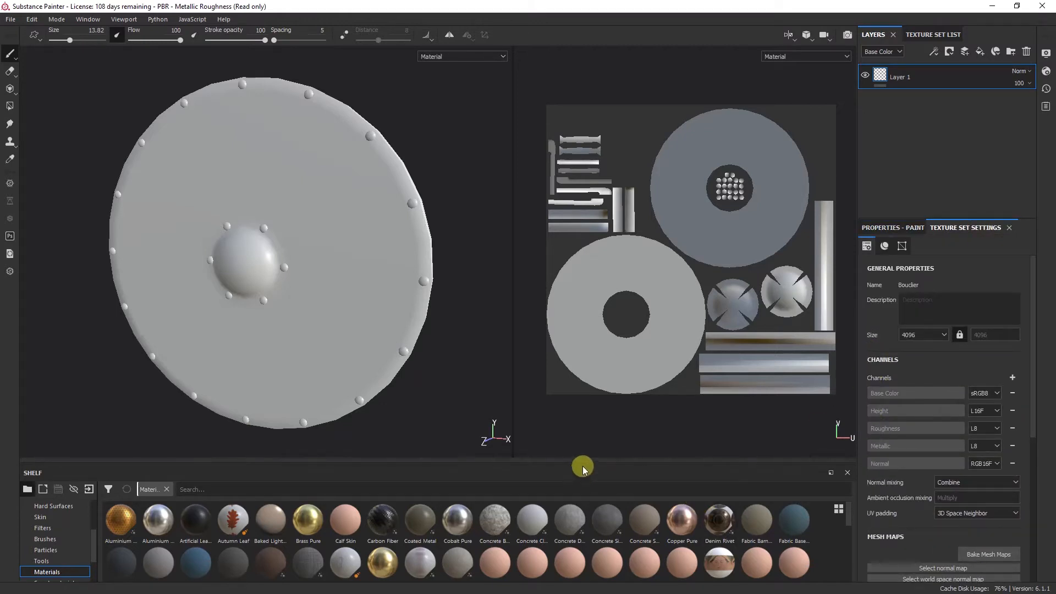
# Make the shelf taller so that more rows of materials fit, and look over the material thumbnails
pyautogui.moveTo(584, 463); pyautogui.dragTo(581, 420)
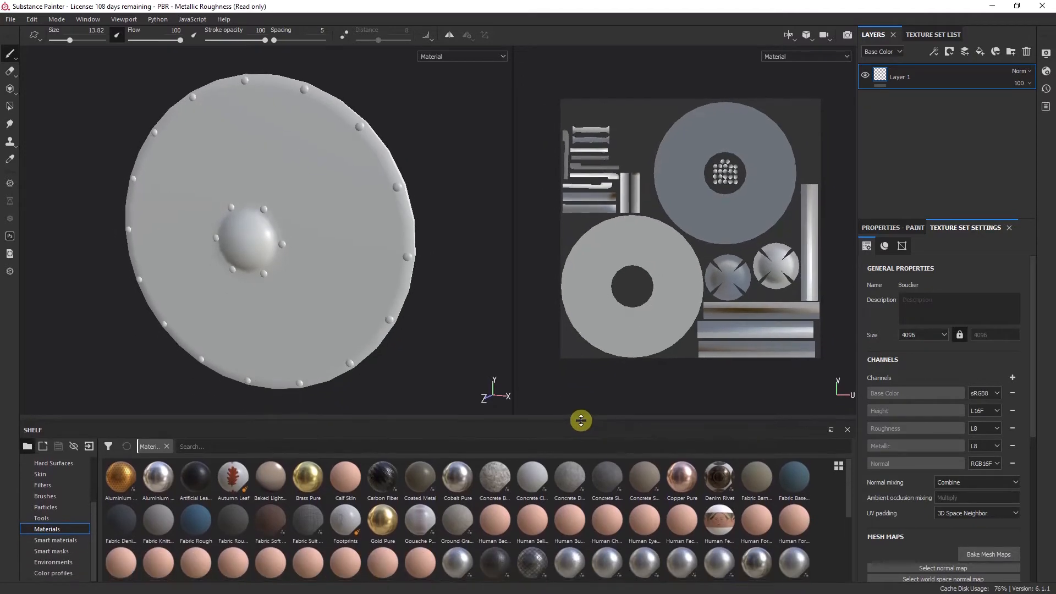
pyautogui.scroll(-2, 281, 558)
pyautogui.scroll(2, 305, 533)
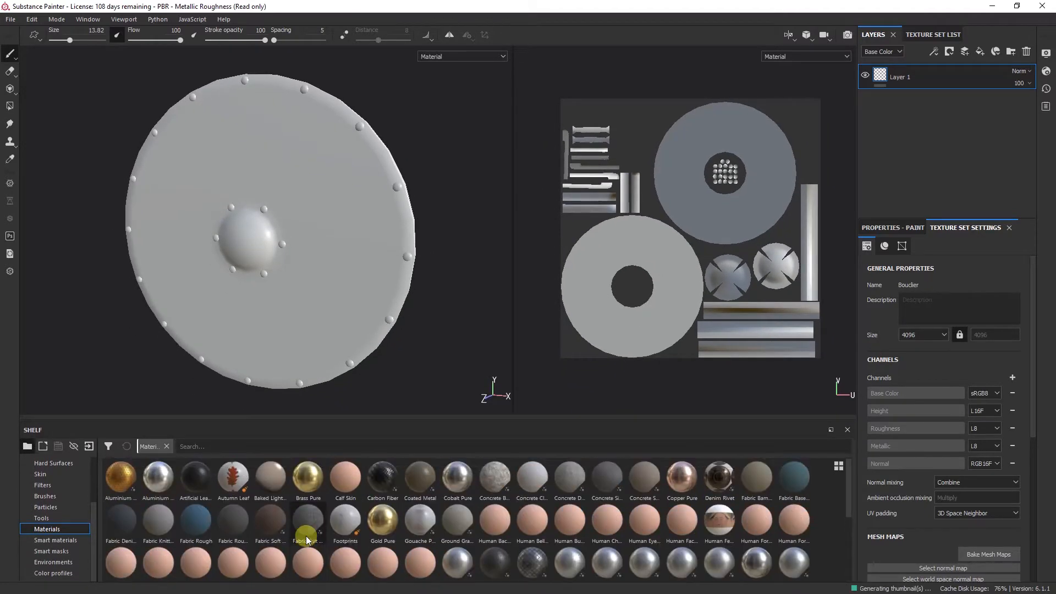
# Look through the shelf's smart materials, smart masks, environments and color profiles
pyautogui.click(48, 543)
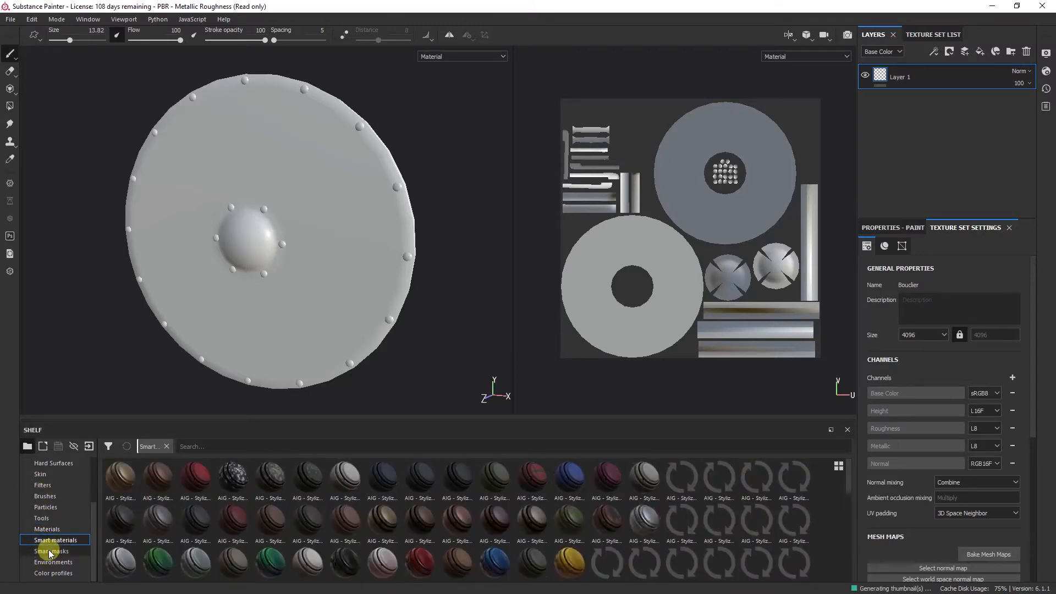
pyautogui.click(50, 551)
pyautogui.scroll(2, 48, 528)
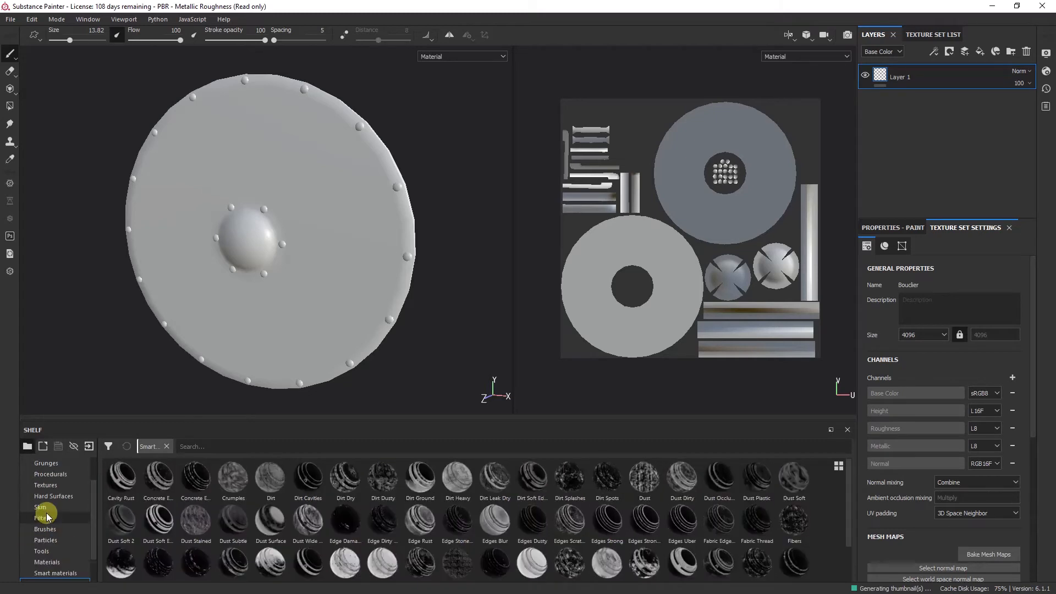
pyautogui.scroll(-3, 42, 522)
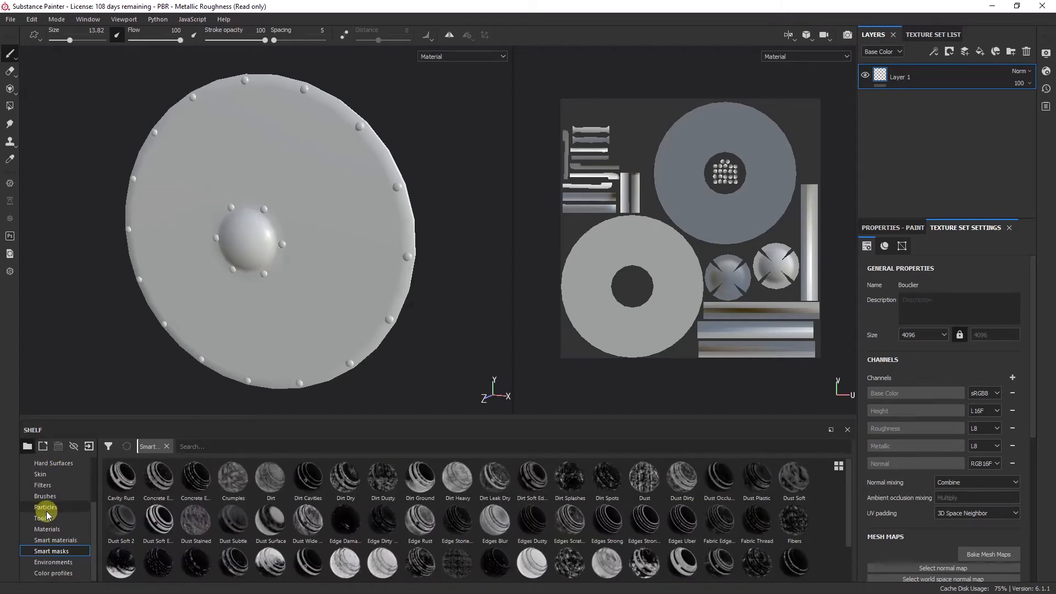
pyautogui.click(57, 562)
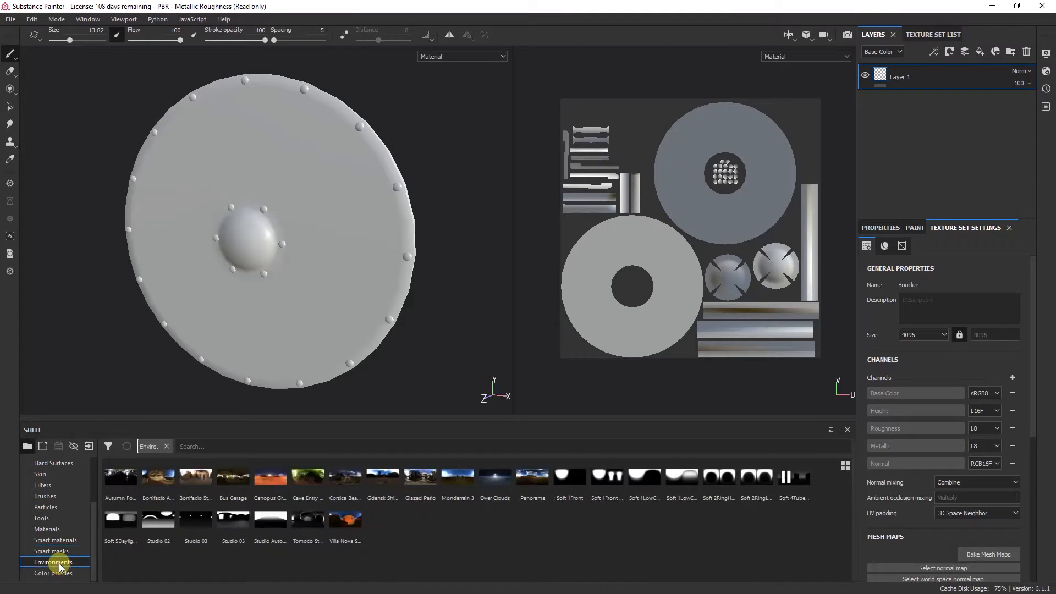
pyautogui.click(58, 574)
pyautogui.click(58, 563)
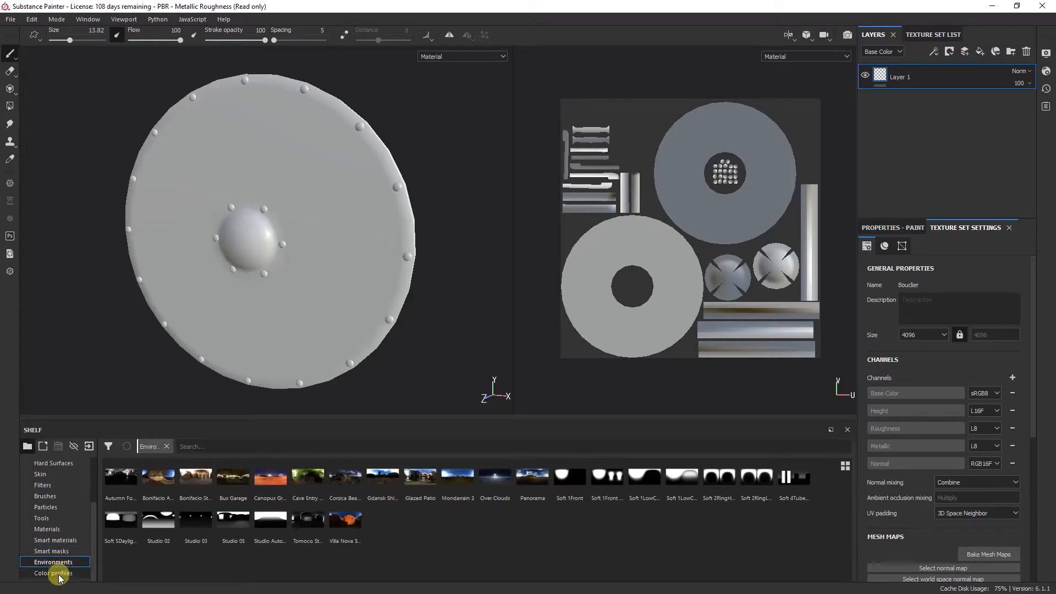
pyautogui.click(58, 573)
pyautogui.scroll(3, 41, 502)
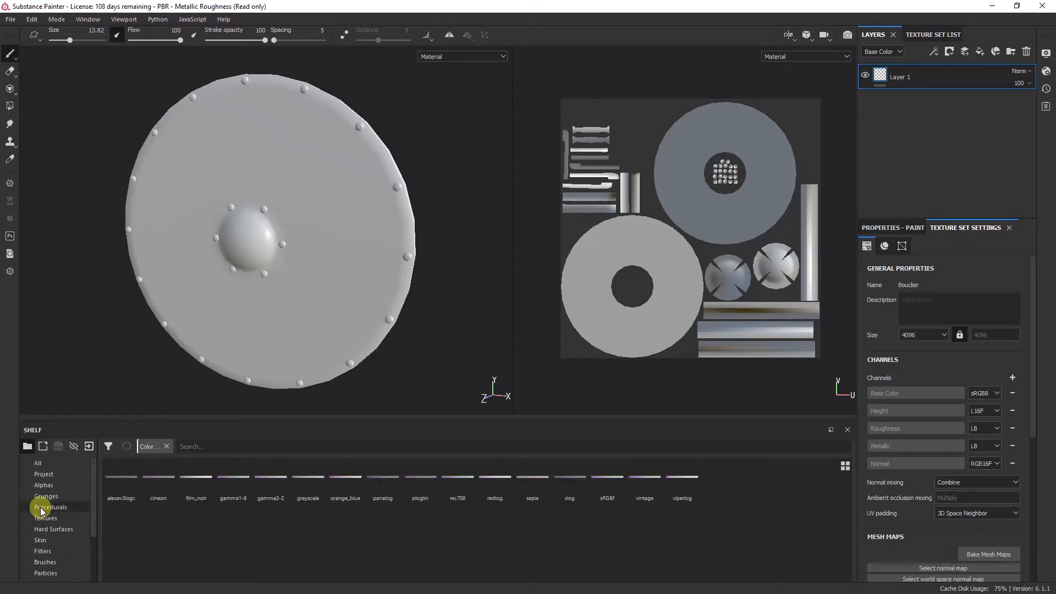
# Look through the shelf's project, alphas, grunges, procedurals and textures categories, then return to the materials
pyautogui.click(39, 464)
pyautogui.click(41, 473)
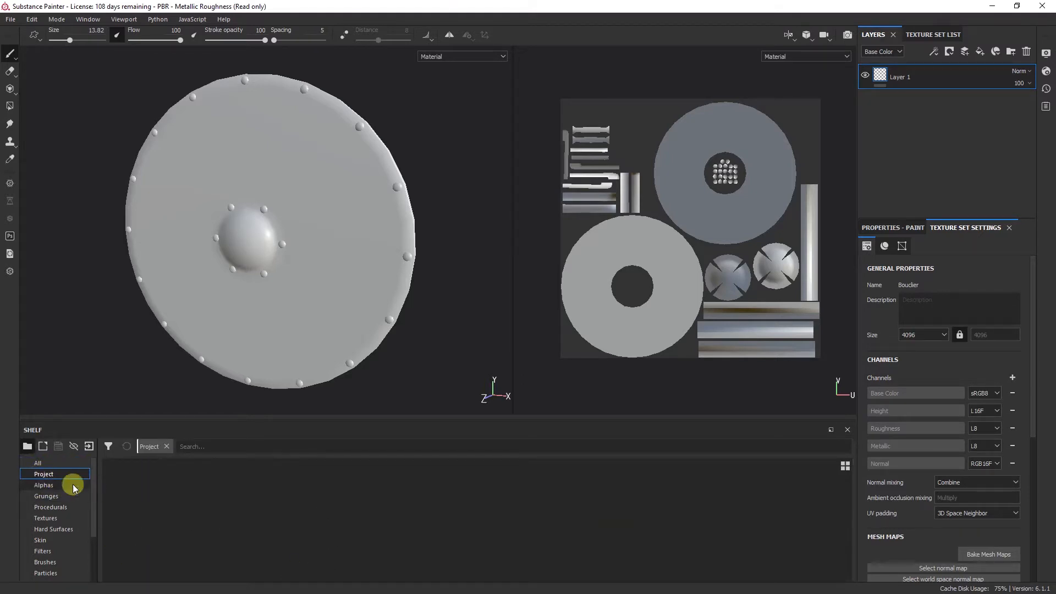
pyautogui.click(44, 486)
pyautogui.click(46, 496)
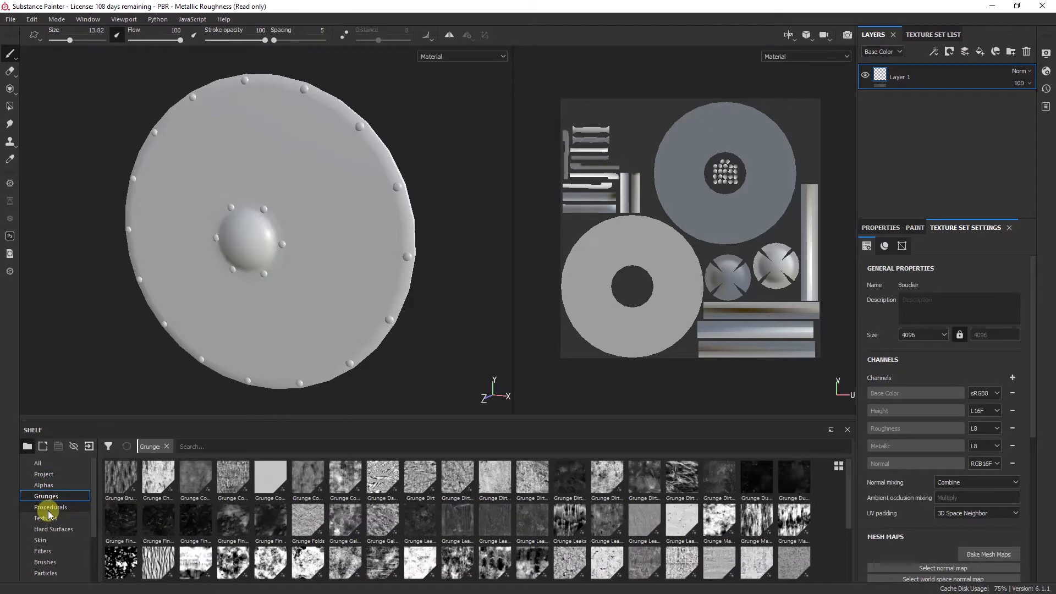
pyautogui.click(49, 507)
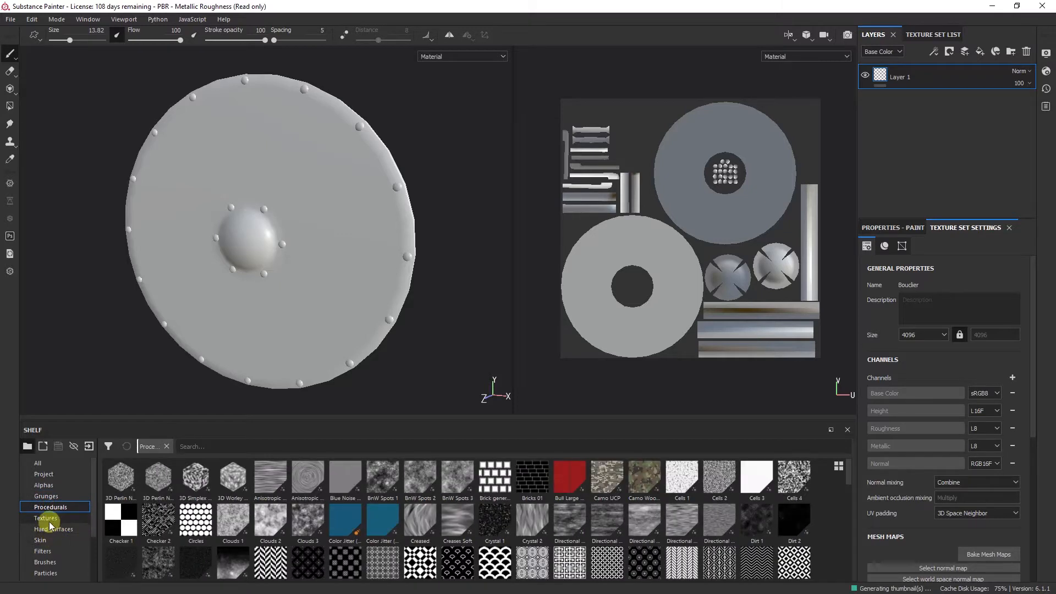
pyautogui.click(48, 521)
pyautogui.scroll(-2, 47, 549)
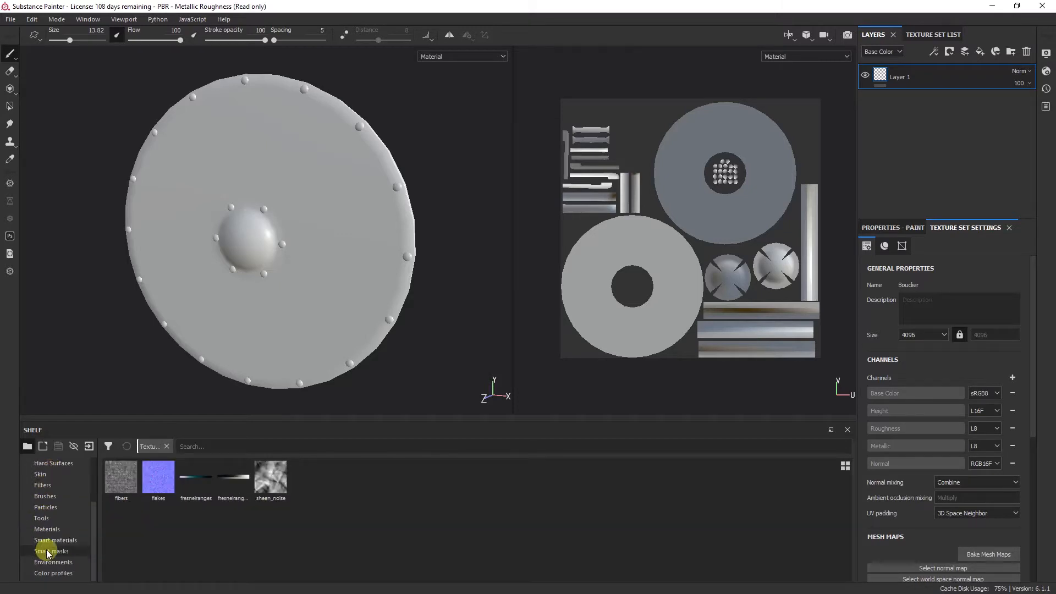
pyautogui.click(47, 529)
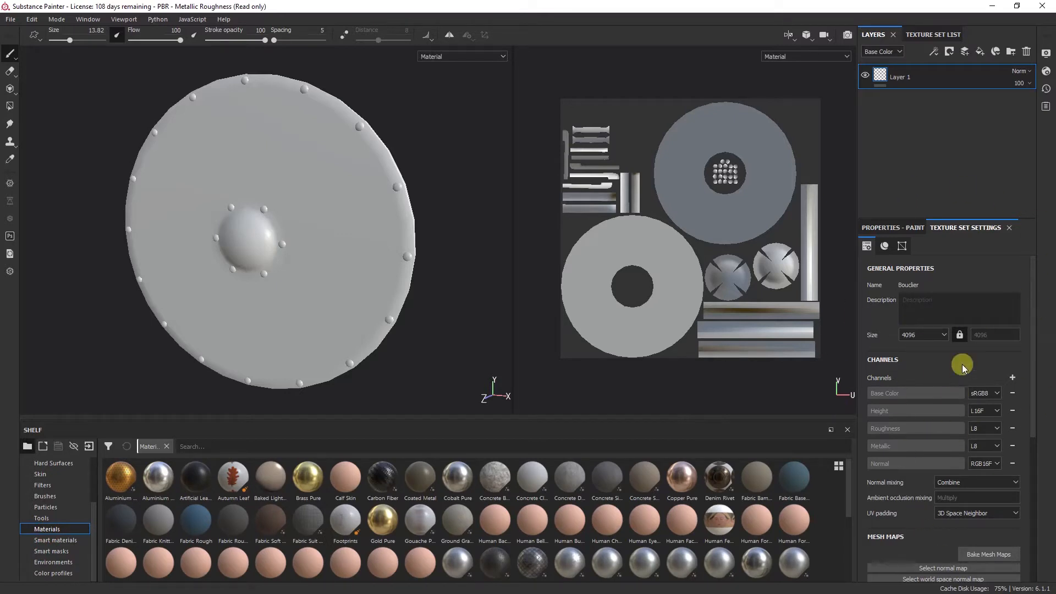
# Open the mesh map baking settings for the Bouclier texture set and set the output size to 4096
pyautogui.scroll(-2, 894, 508)
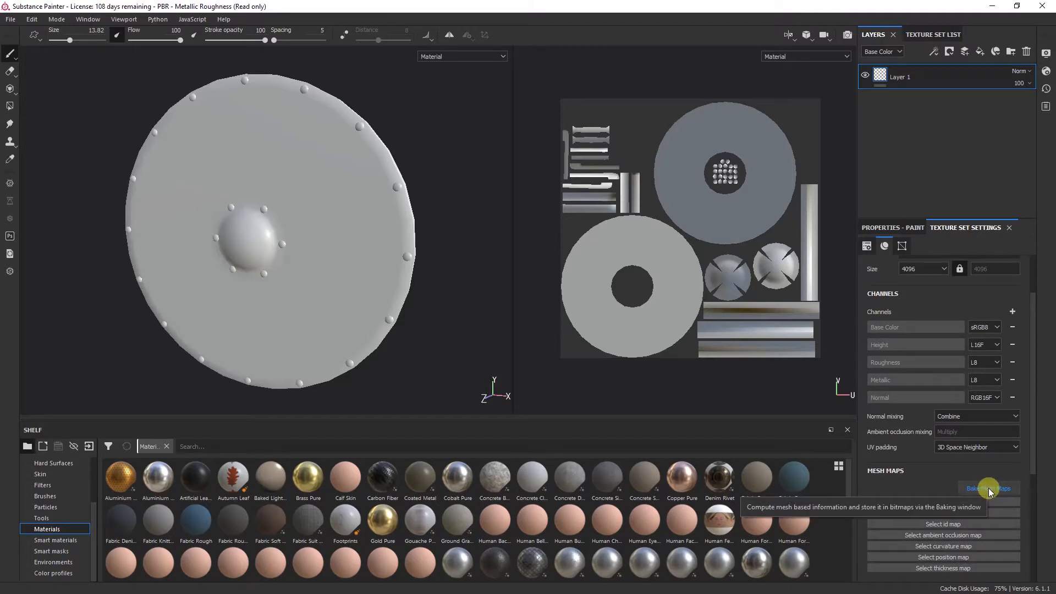
pyautogui.click(989, 490)
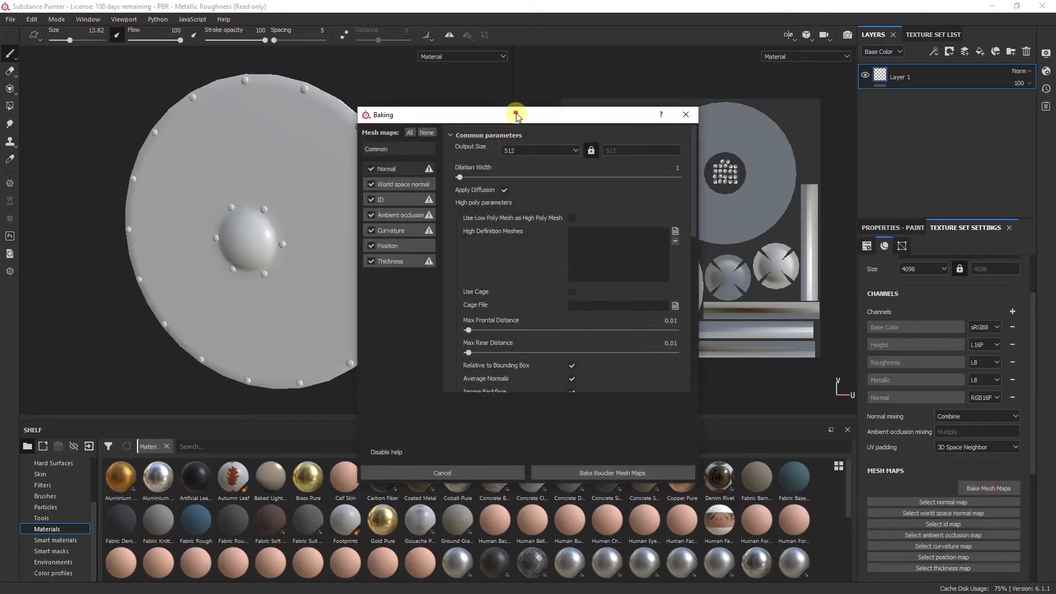
pyautogui.moveTo(516, 114); pyautogui.dragTo(533, 89)
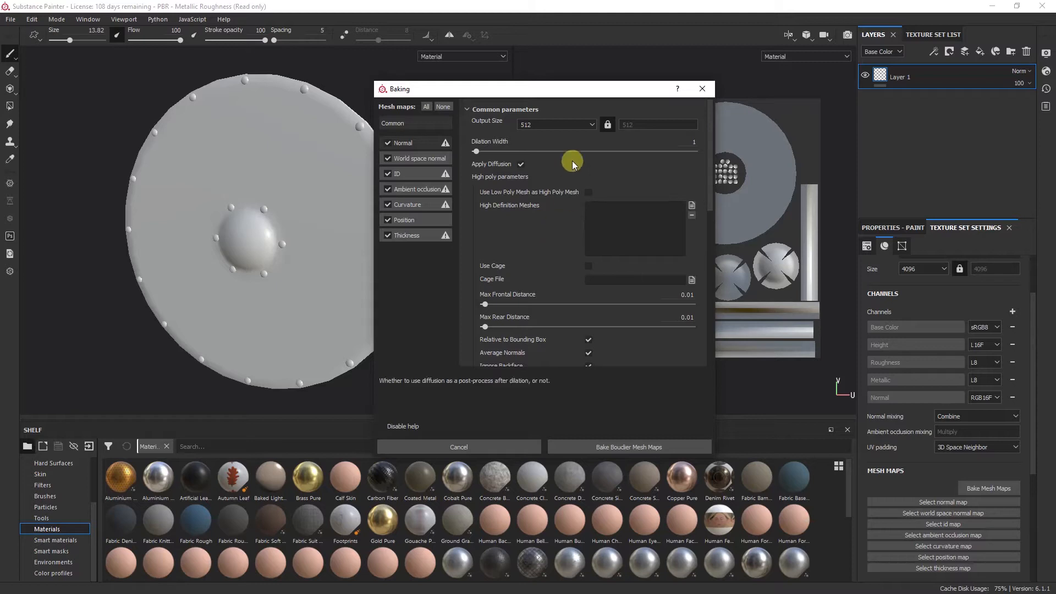
pyautogui.click(582, 125)
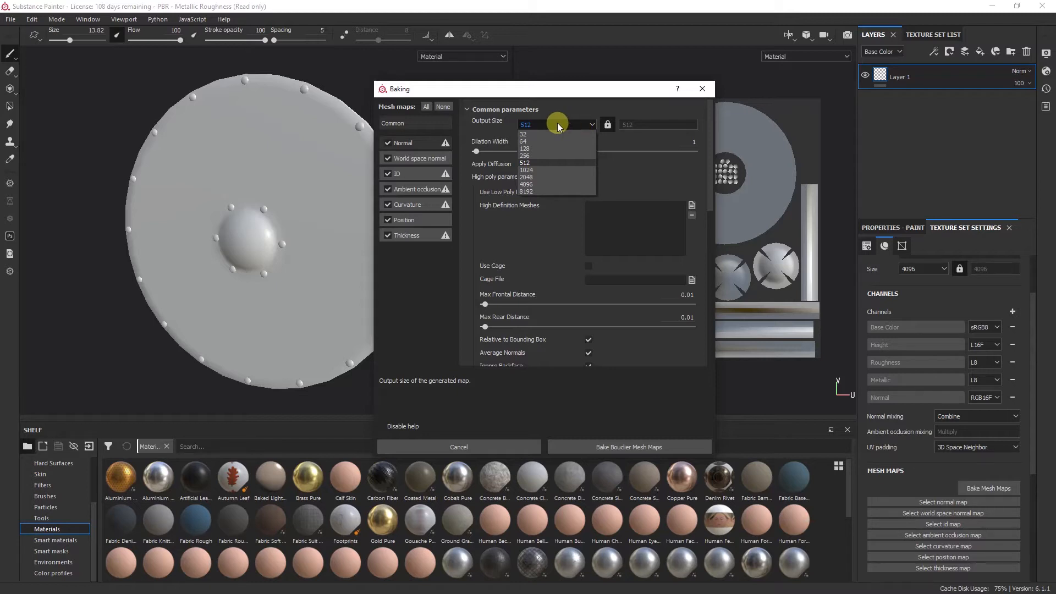
pyautogui.click(528, 184)
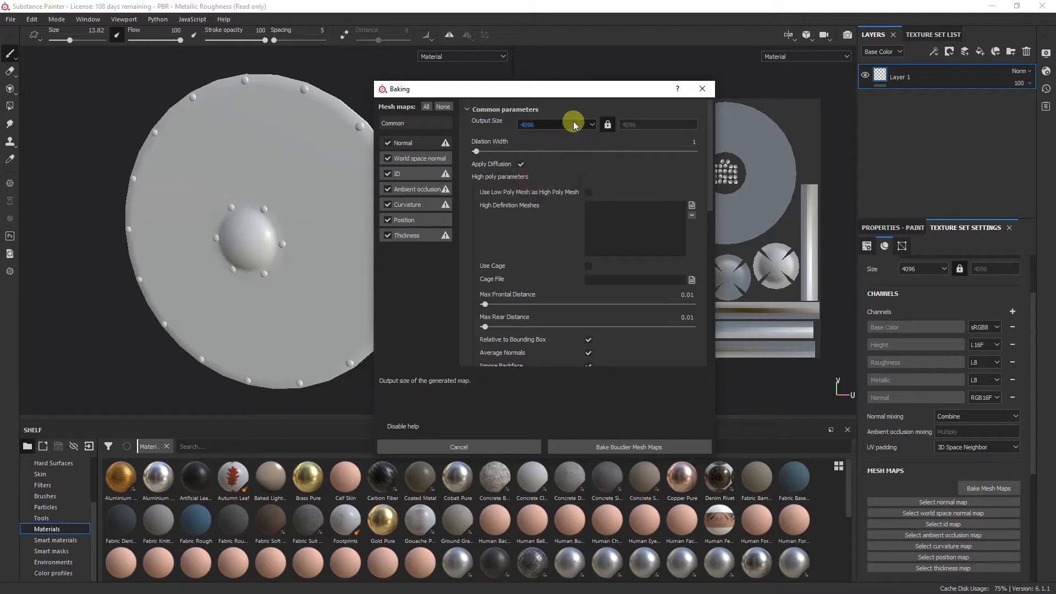
pyautogui.doubleClick(547, 126)
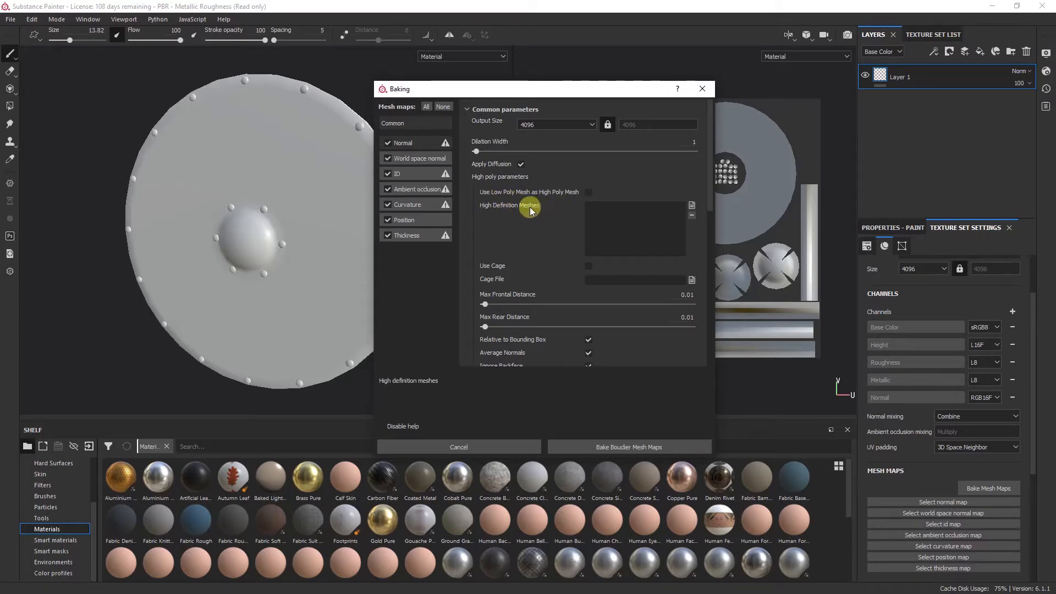
# Load Bouclier_HD from the Export folder as the high definition mesh for the bake
pyautogui.click(692, 207)
pyautogui.click(608, 187)
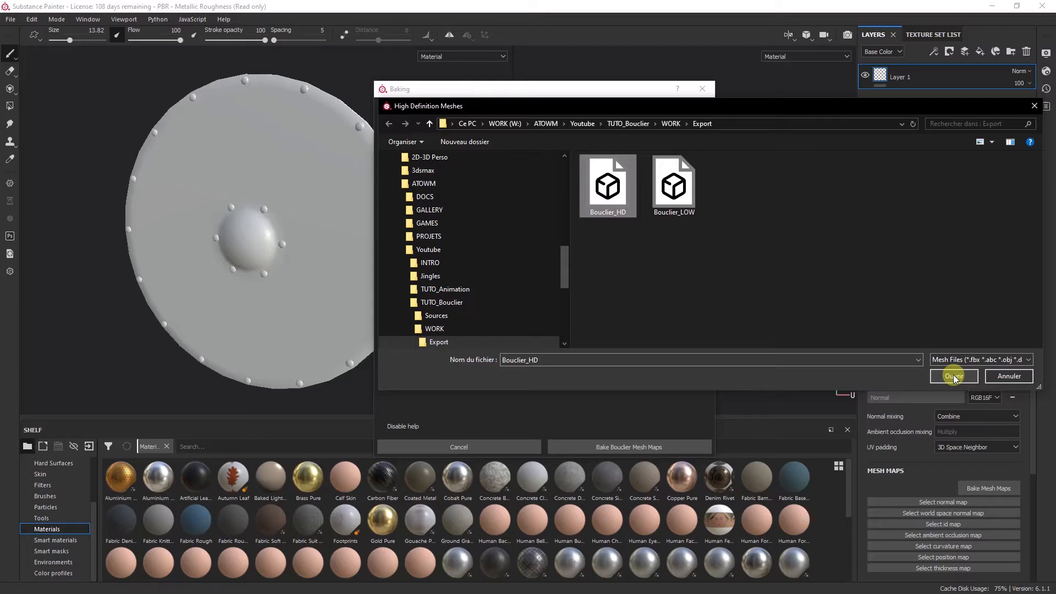
pyautogui.click(955, 376)
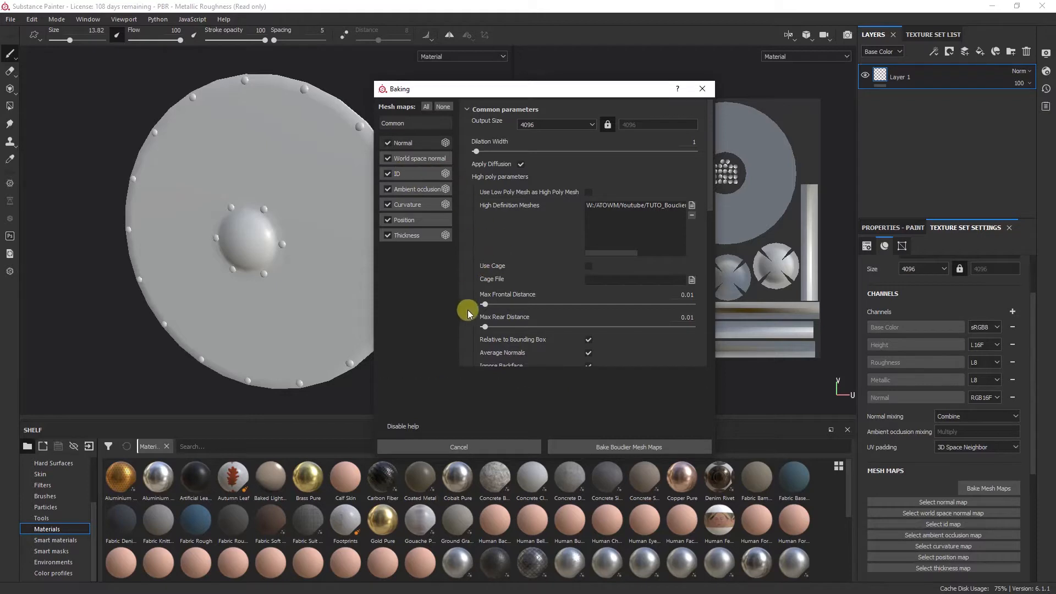
# Set both the max frontal distance and the max rear distance of the bake to 0.005
pyautogui.scroll(-2, 471, 328)
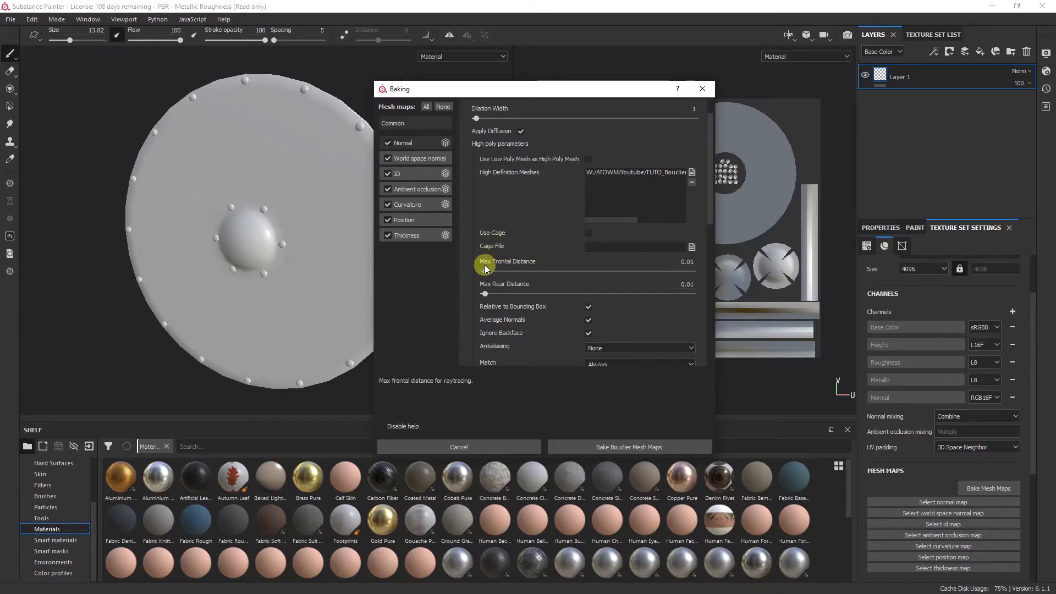
pyautogui.write('0.005')
pyautogui.click(688, 284)
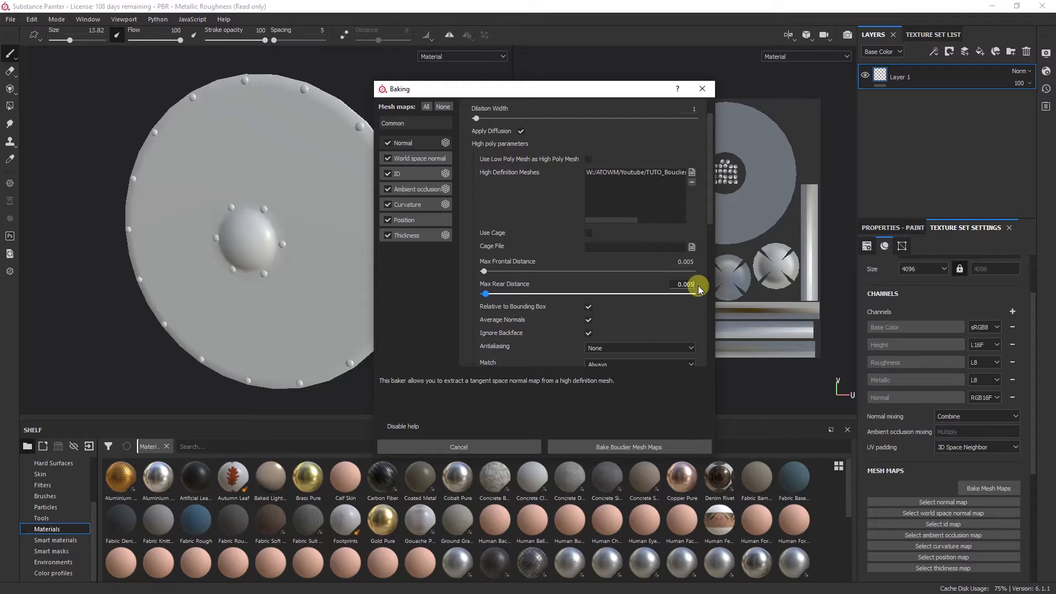
pyautogui.click(699, 321)
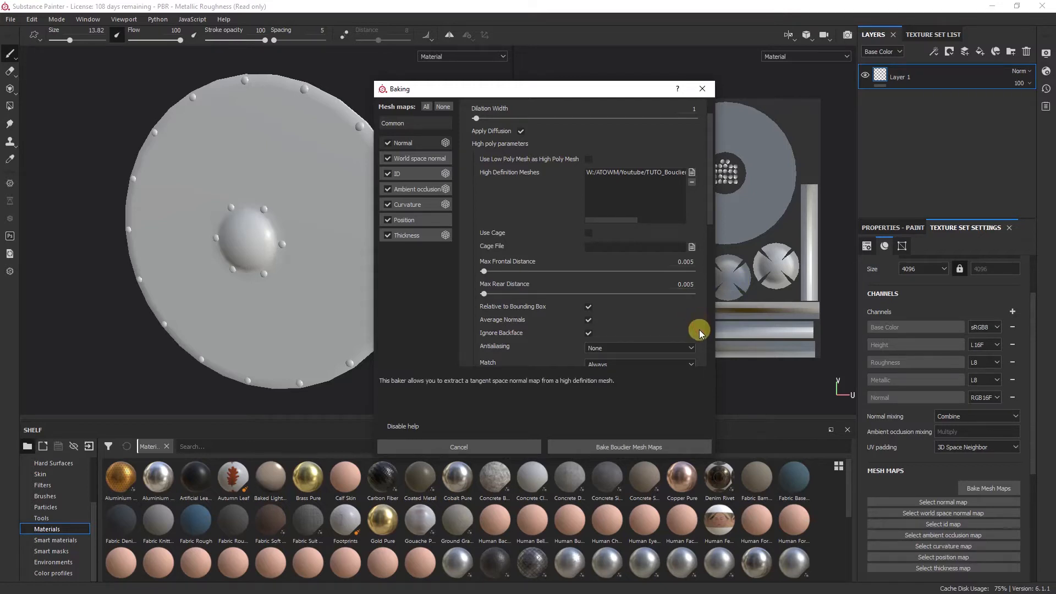
# Set the bake's antialiasing to Subsampling 8x8
pyautogui.scroll(-2, 699, 332)
pyautogui.scroll(-5, 700, 333)
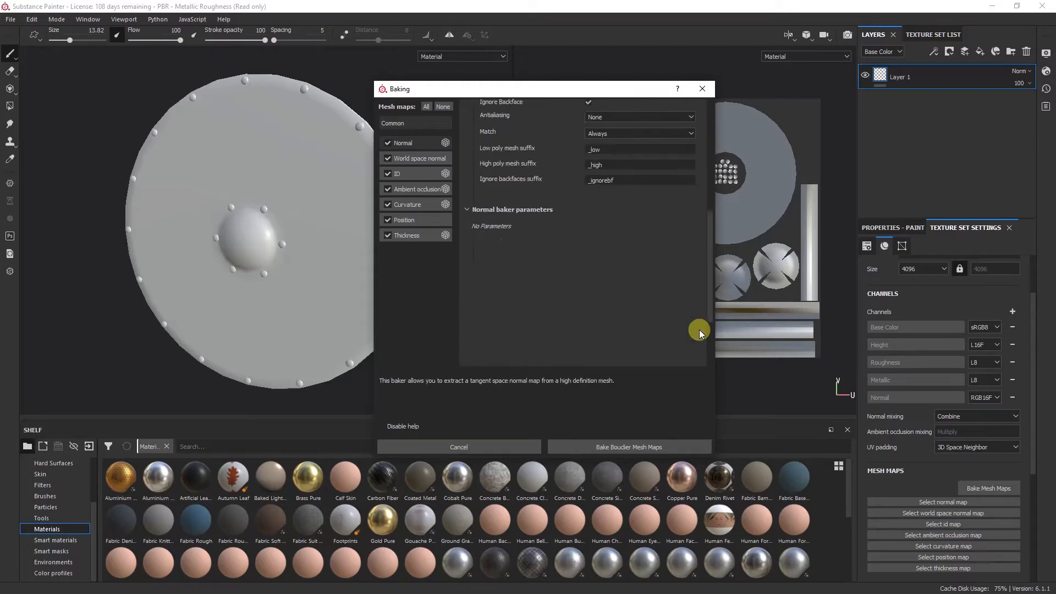
pyautogui.scroll(4, 700, 332)
pyautogui.scroll(1, 699, 332)
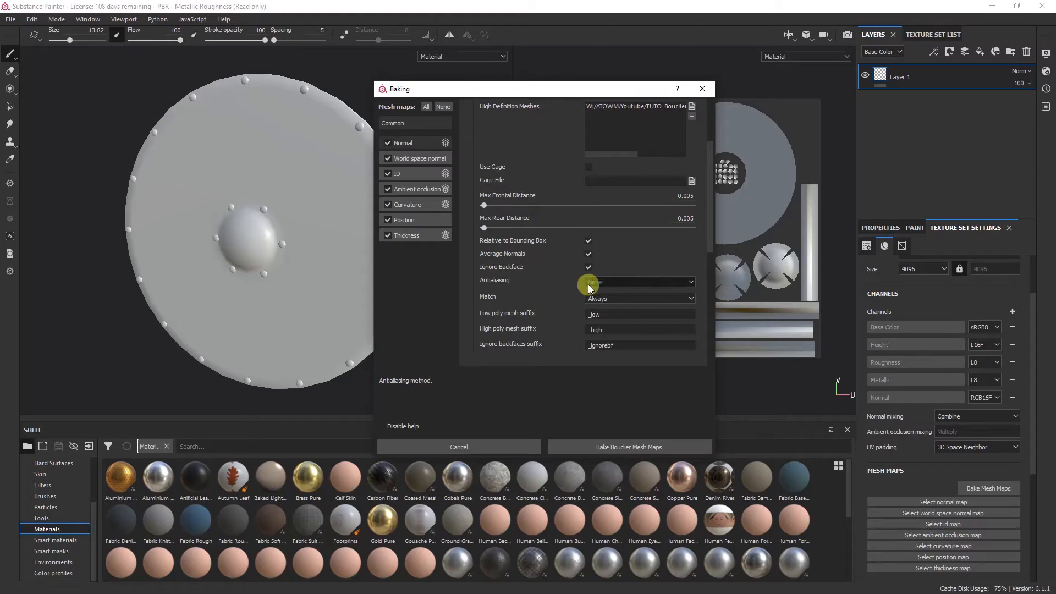
pyautogui.click(609, 282)
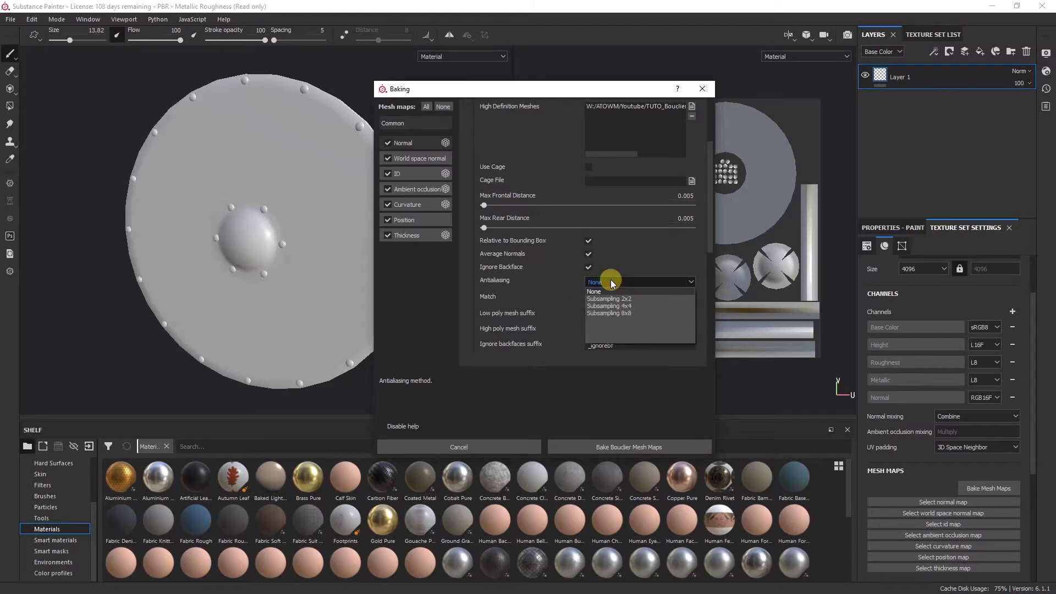
pyautogui.click(608, 281)
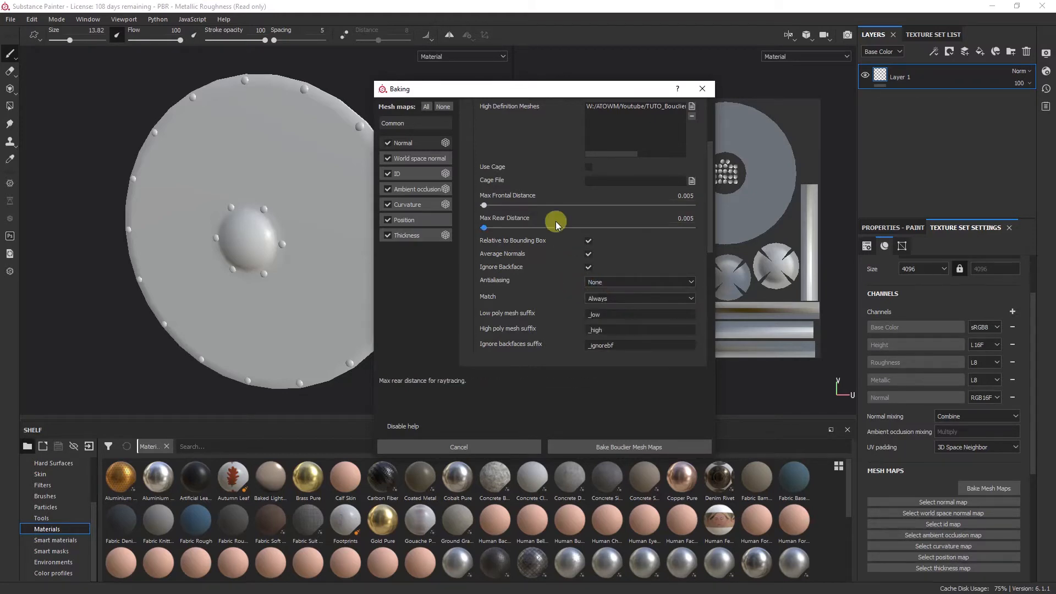
pyautogui.click(602, 281)
pyautogui.click(625, 314)
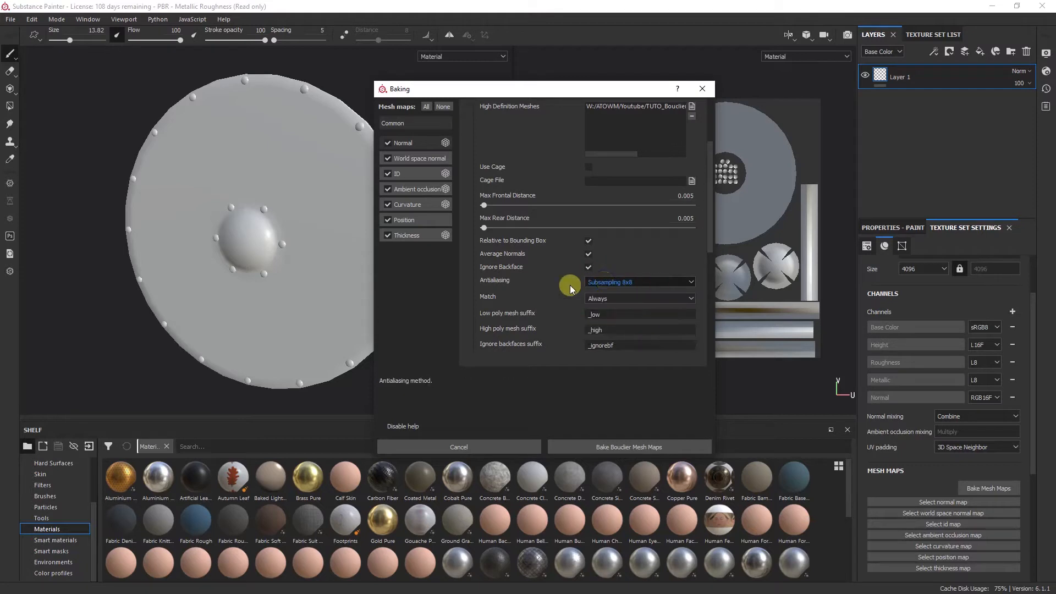
# Review the bake's match method and the low poly and high poly mesh suffixes
pyautogui.scroll(-1, 480, 296)
pyautogui.scroll(1, 479, 289)
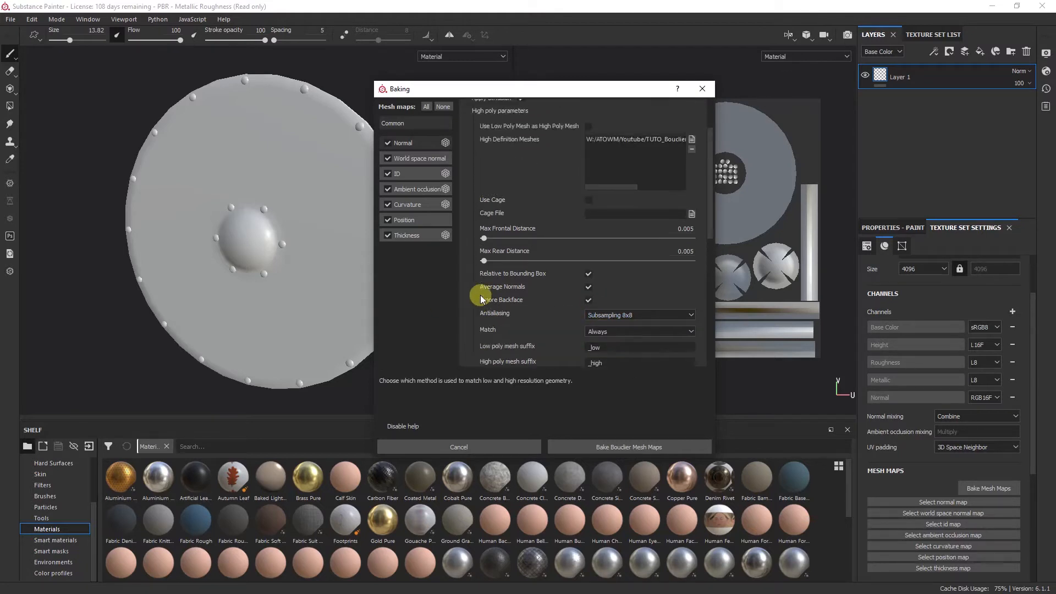
pyautogui.scroll(-1, 479, 292)
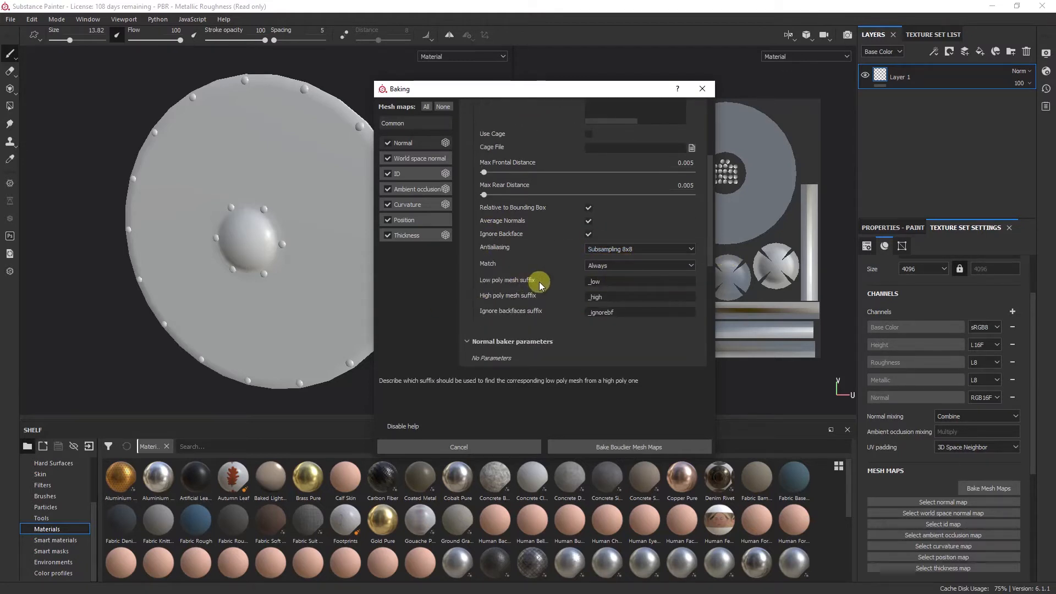
pyautogui.click(615, 281)
pyautogui.click(602, 297)
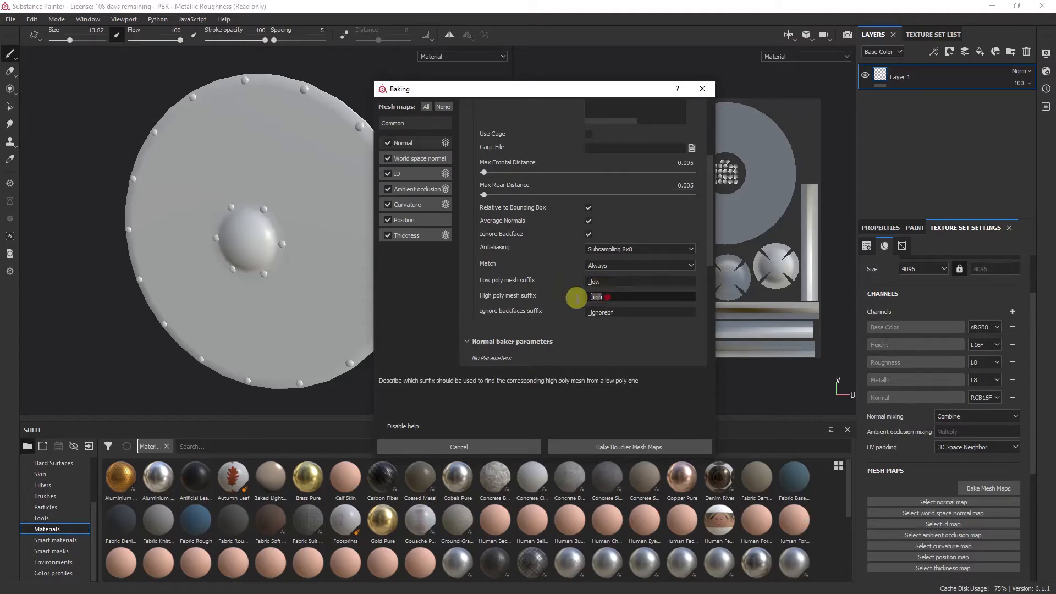
pyautogui.click(609, 282)
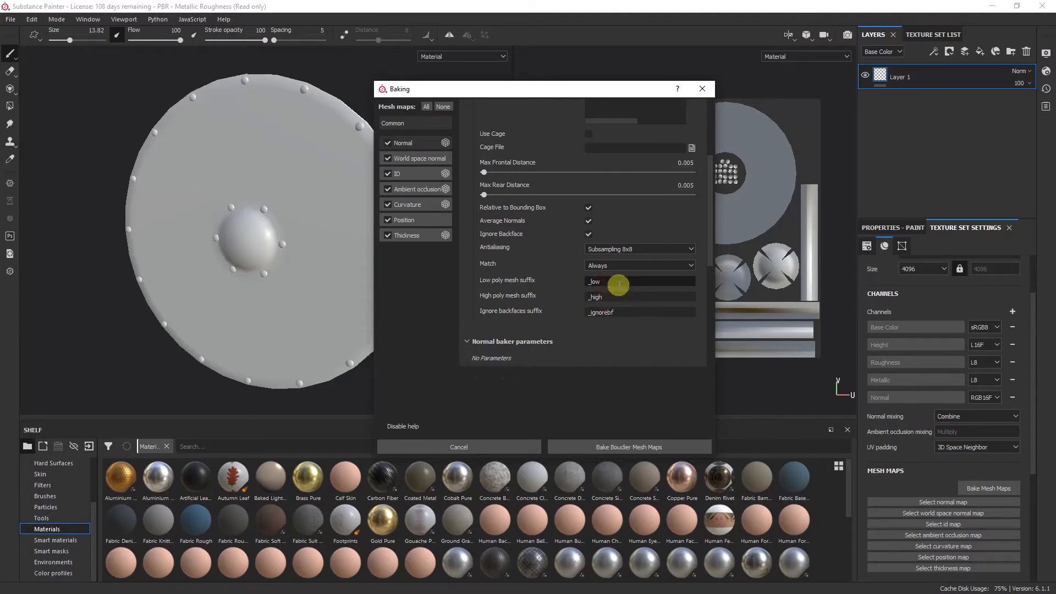
pyautogui.scroll(4, 473, 279)
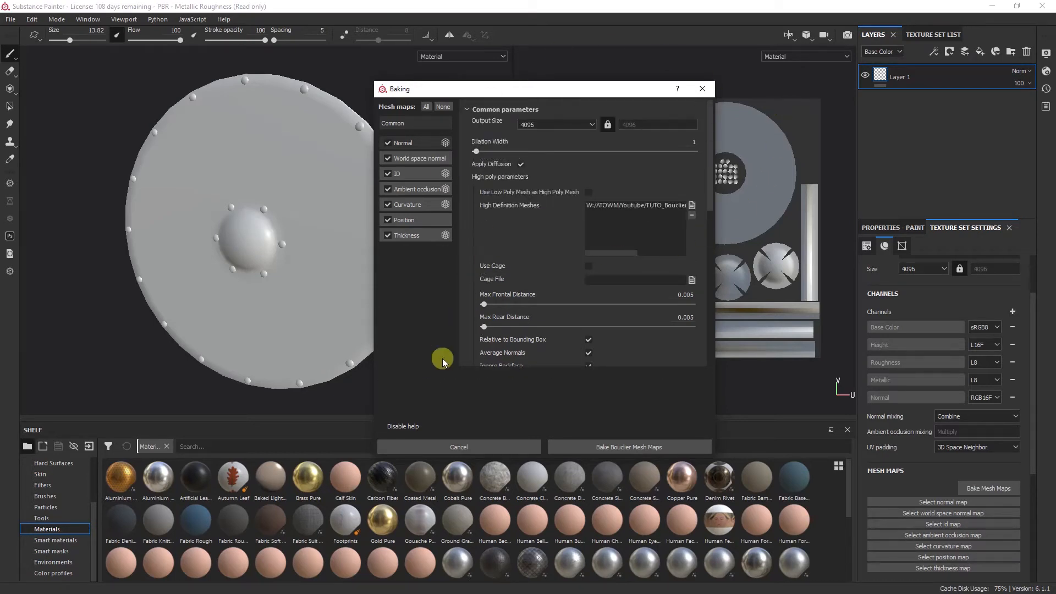
# Bake the Bouclier mesh maps, dismiss the finished report and look over the resulting maps in the texture set settings
pyautogui.click(628, 448)
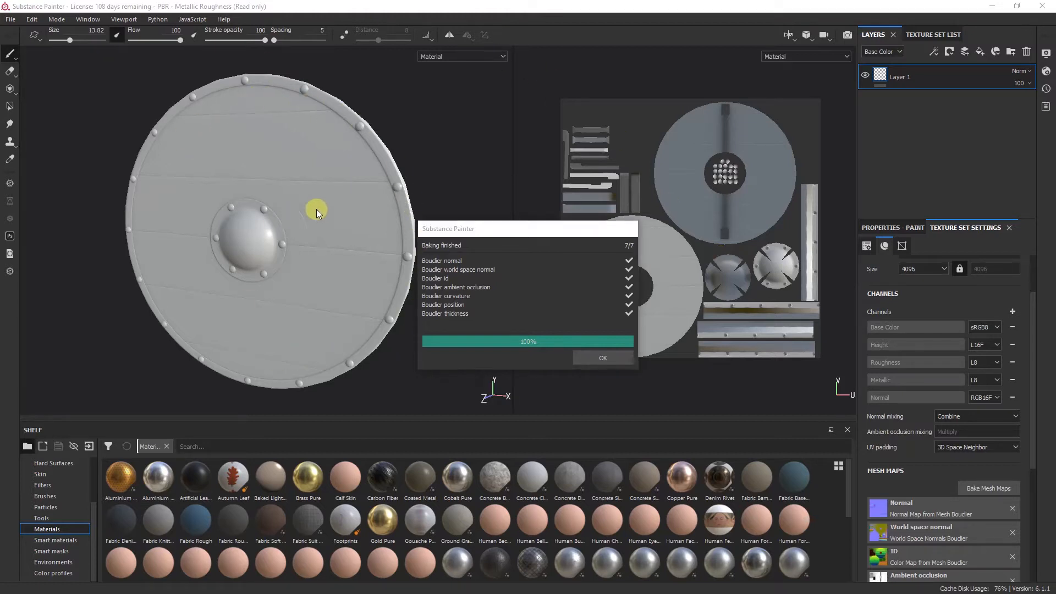
pyautogui.click(603, 358)
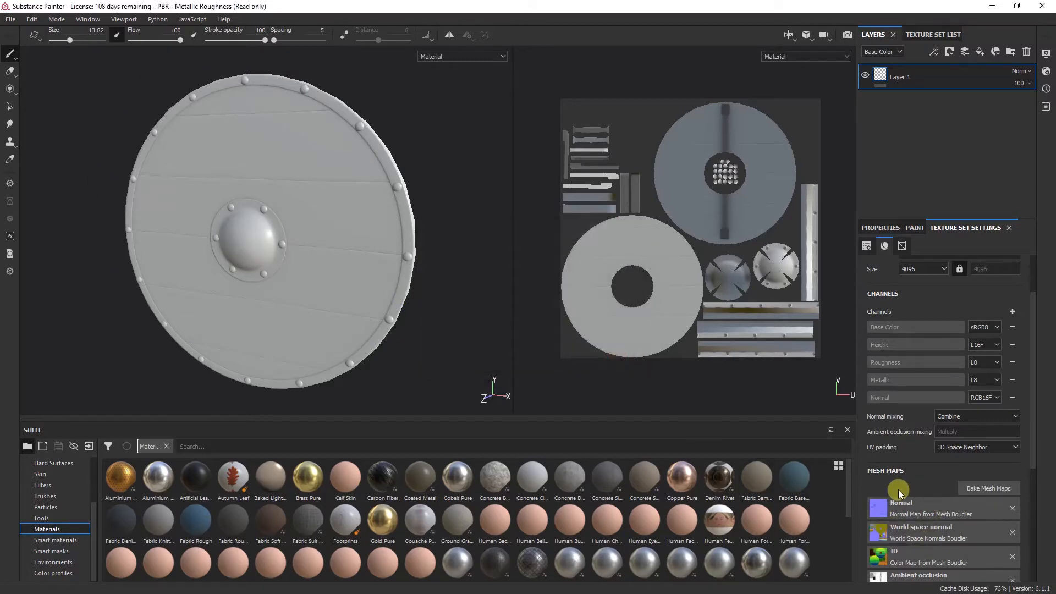
pyautogui.scroll(-5, 898, 486)
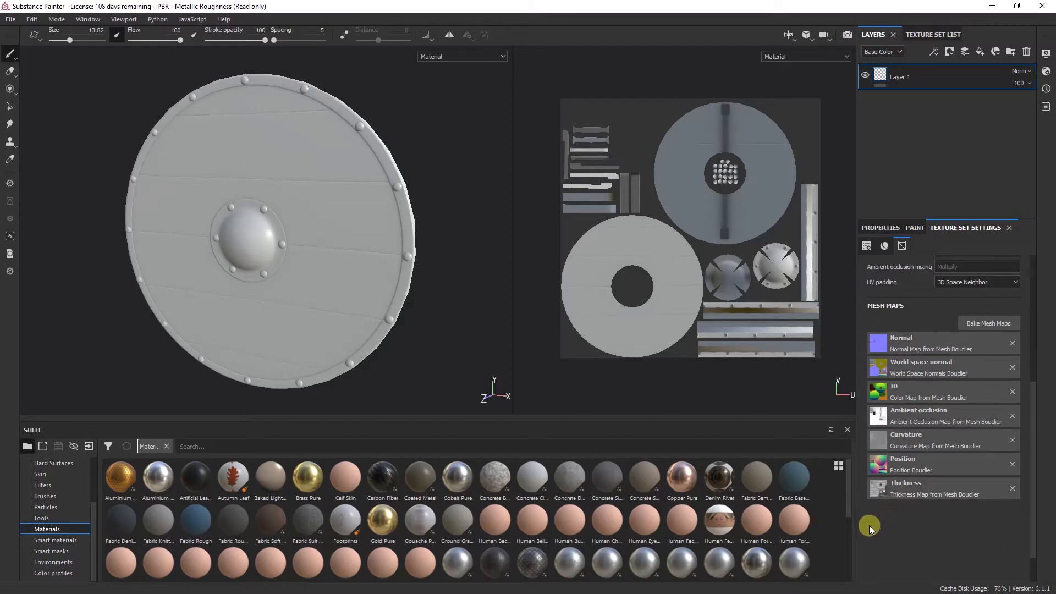
# Inspect the baked detail on the shield's front, back handle and central boss in the 3D view
pyautogui.scroll(2, 862, 525)
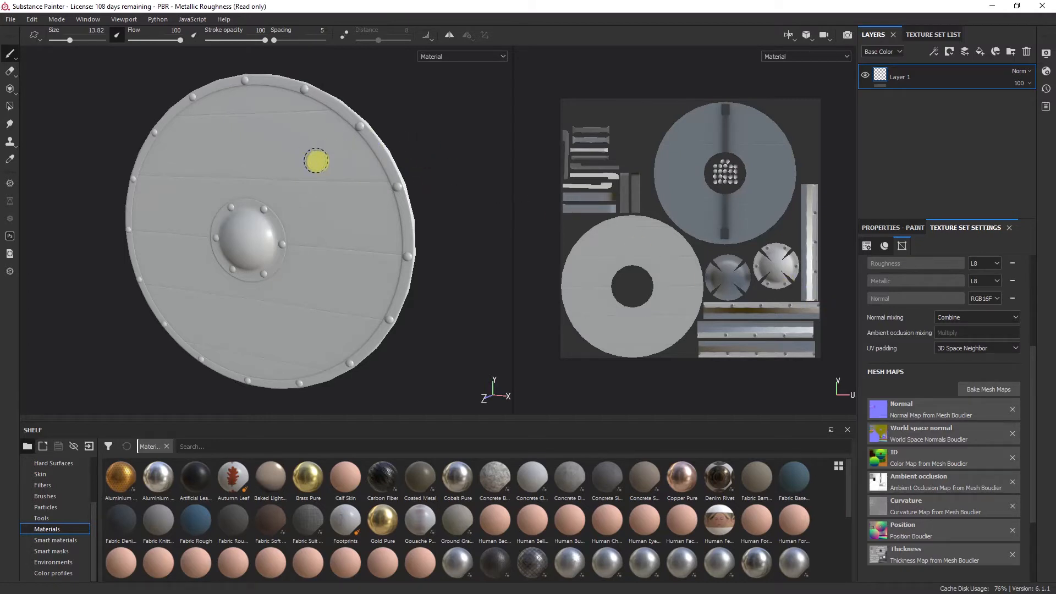
pyautogui.keyDown('alt'); pyautogui.moveTo(337, 186); pyautogui.dragTo(55, 197); pyautogui.keyUp('alt')
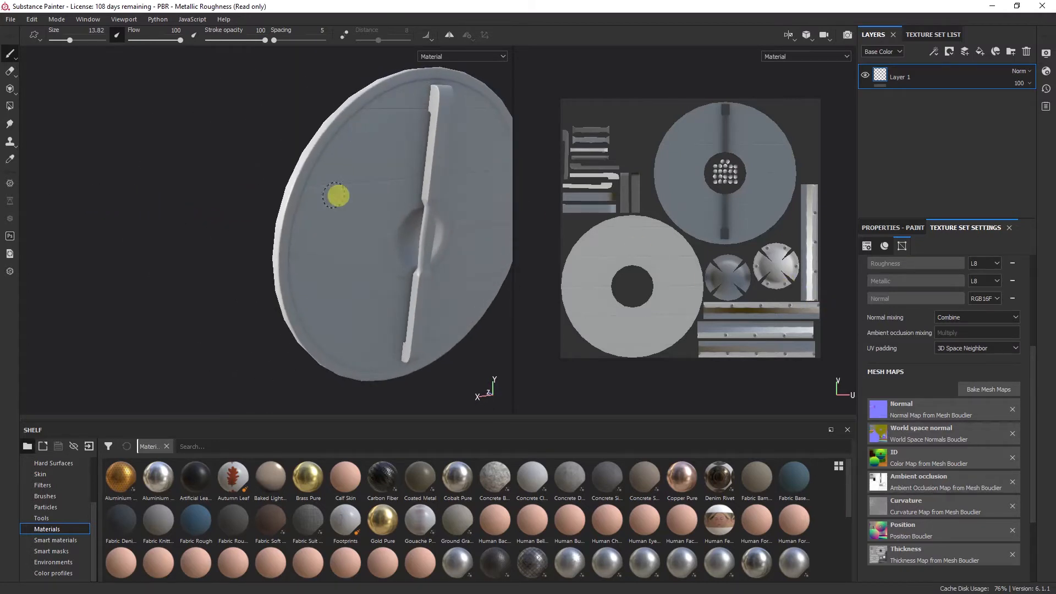
pyautogui.keyDown('alt'); pyautogui.moveTo(422, 200); pyautogui.dragTo(280, 272, button='middle'); pyautogui.keyUp('alt')
pyautogui.keyDown('alt'); pyautogui.moveTo(233, 229); pyautogui.dragTo(222, 349, button='right'); pyautogui.keyUp('alt')
pyautogui.keyDown('alt'); pyautogui.moveTo(236, 256); pyautogui.dragTo(208, 315, button='right'); pyautogui.keyUp('alt')
pyautogui.keyDown('alt'); pyautogui.moveTo(174, 294); pyautogui.dragTo(409, 282); pyautogui.keyUp('alt')
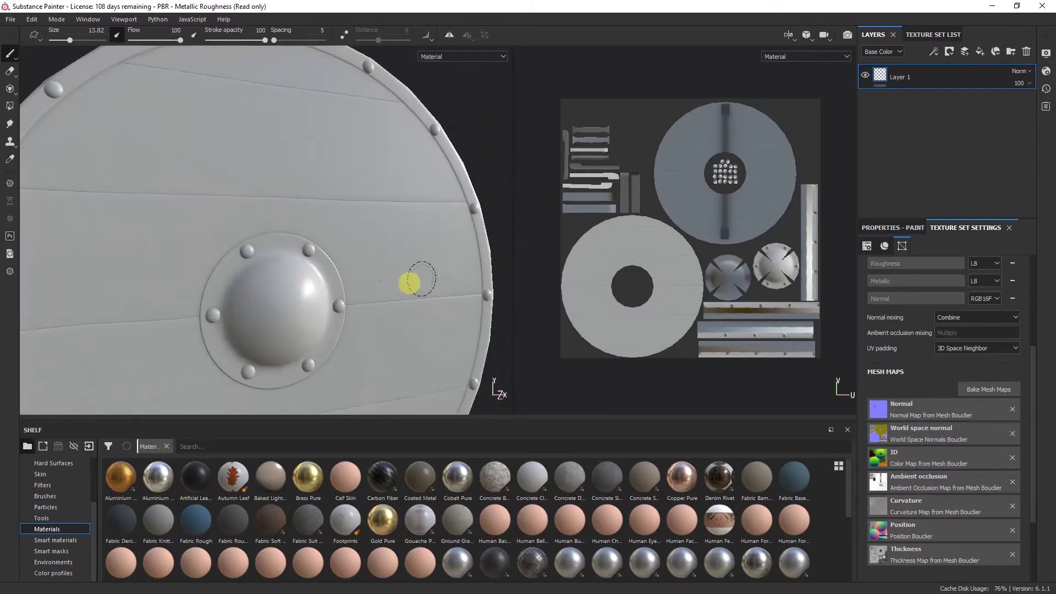
pyautogui.keyDown('alt'); pyautogui.moveTo(210, 315); pyautogui.dragTo(366, 150, button='middle'); pyautogui.keyUp('alt')
pyautogui.keyDown('alt'); pyautogui.moveTo(328, 246); pyautogui.dragTo(379, 205); pyautogui.keyUp('alt')
pyautogui.keyDown('alt'); pyautogui.moveTo(380, 206); pyautogui.dragTo(238, 299, button='middle'); pyautogui.keyUp('alt')
pyautogui.keyDown('alt'); pyautogui.moveTo(238, 299); pyautogui.dragTo(302, 254); pyautogui.keyUp('alt')
pyautogui.keyDown('alt'); pyautogui.moveTo(302, 254); pyautogui.dragTo(328, 189, button='right'); pyautogui.keyUp('alt')
pyautogui.moveTo(328, 189)
pyautogui.keyDown('alt'); pyautogui.mouseDown()
pyautogui.moveTo(295, 253)
pyautogui.moveTo(320, 213)
pyautogui.mouseUp(); pyautogui.keyUp('alt')
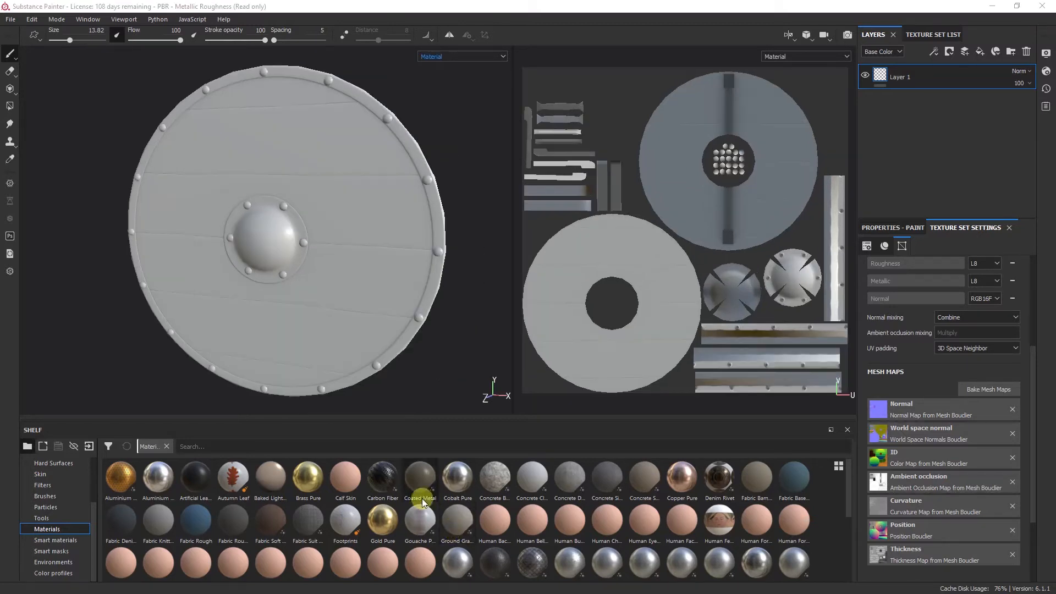
# Open the display settings and set the environment opacity to 25 and the environment exposure to -0.19
pyautogui.click(121, 20)
pyautogui.moveTo(93, 21)
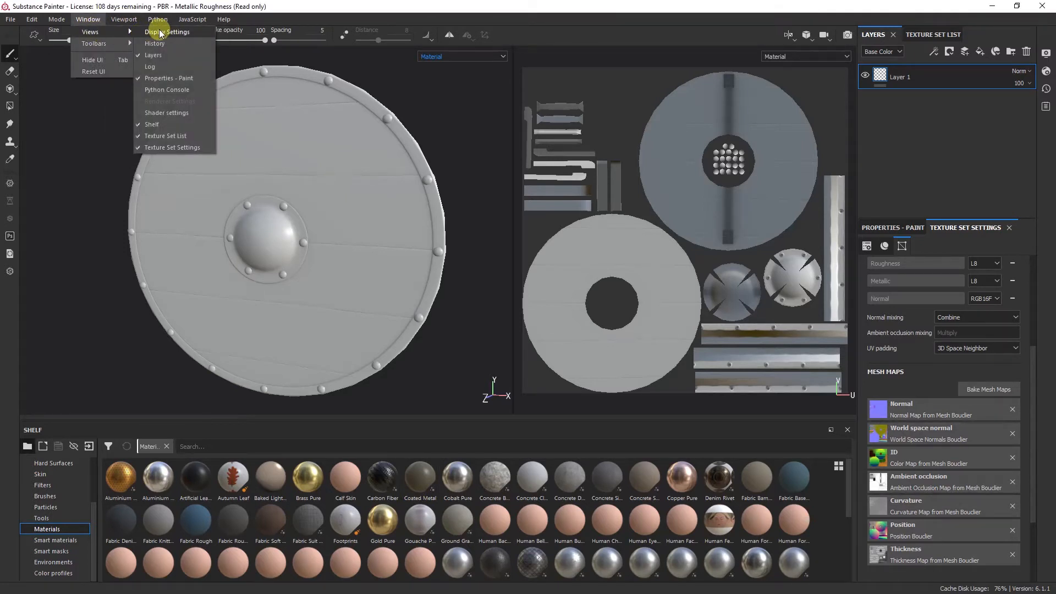
pyautogui.click(161, 33)
pyautogui.moveTo(641, 99); pyautogui.dragTo(586, 110)
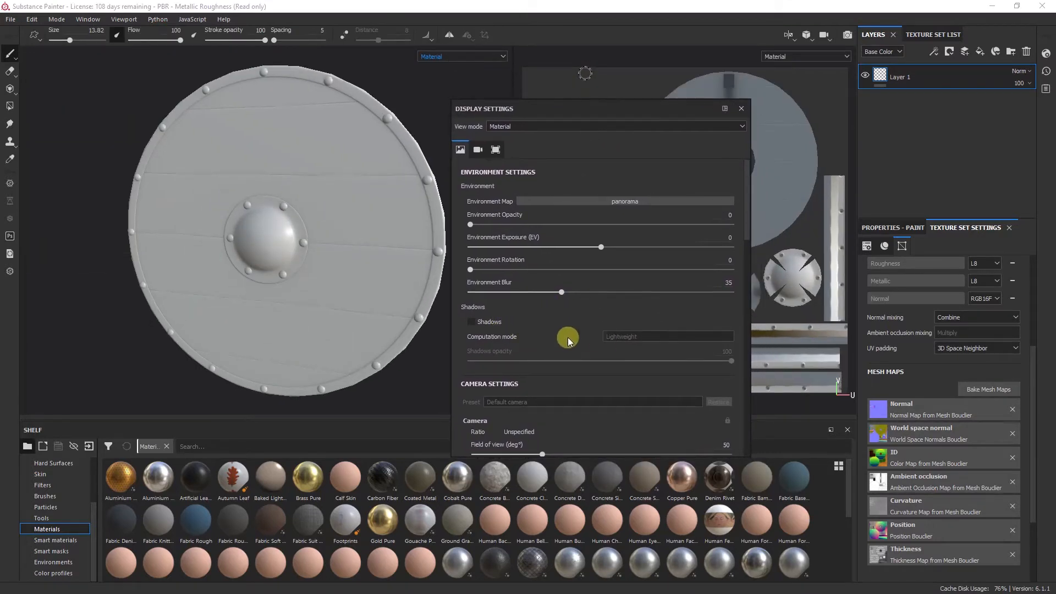
pyautogui.moveTo(602, 108); pyautogui.dragTo(637, 96)
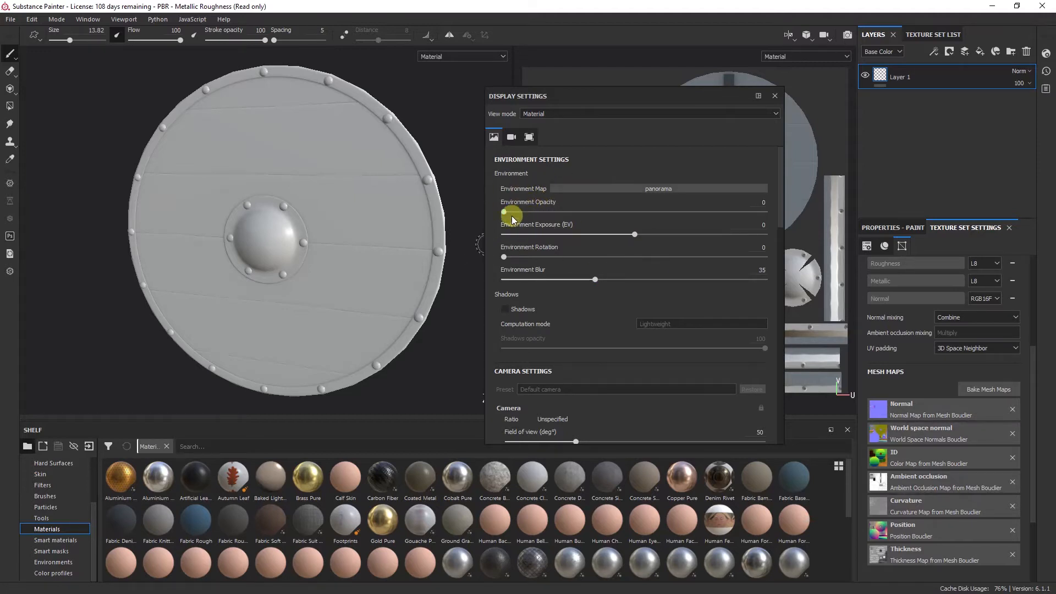
pyautogui.moveTo(503, 213); pyautogui.dragTo(568, 217)
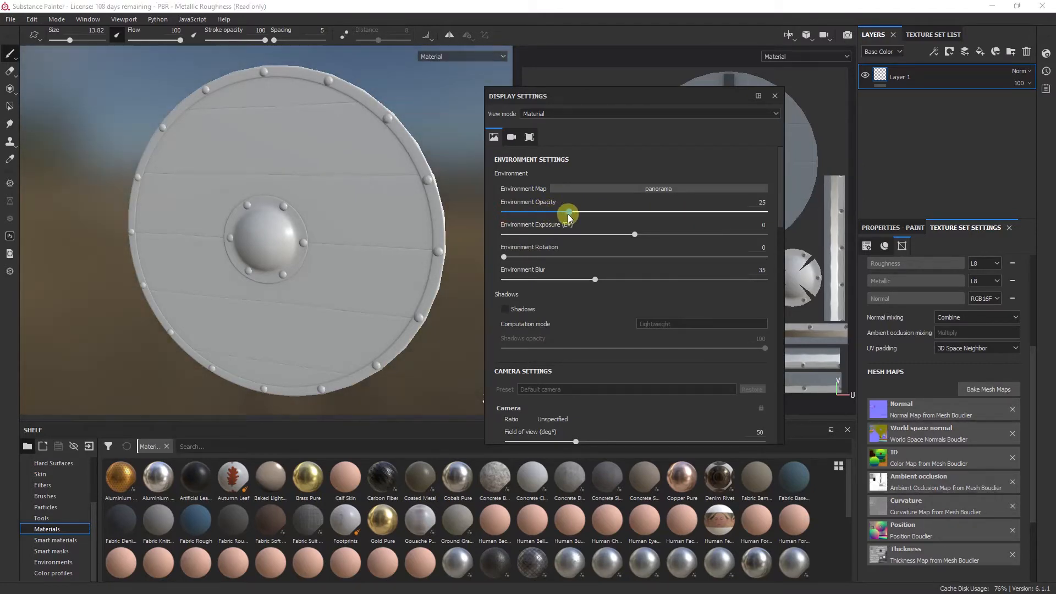
pyautogui.moveTo(637, 232); pyautogui.dragTo(632, 255)
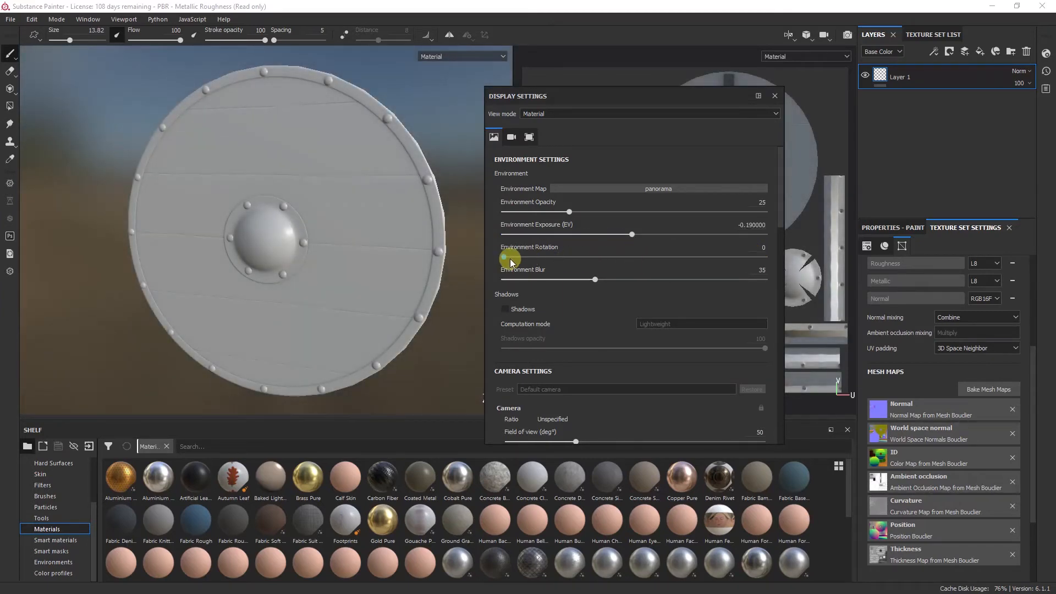
# Set the environment rotation to 239 and the environment blur to 24, trying shadows on and switching them back off
pyautogui.moveTo(510, 258); pyautogui.dragTo(724, 259)
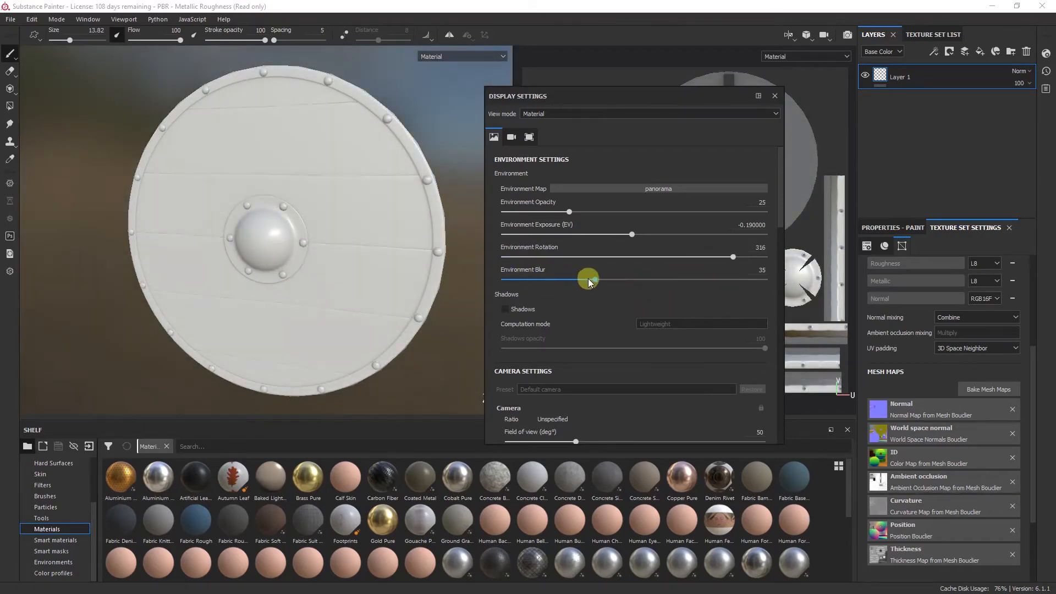
pyautogui.moveTo(588, 282); pyautogui.dragTo(625, 282)
pyautogui.click(506, 317)
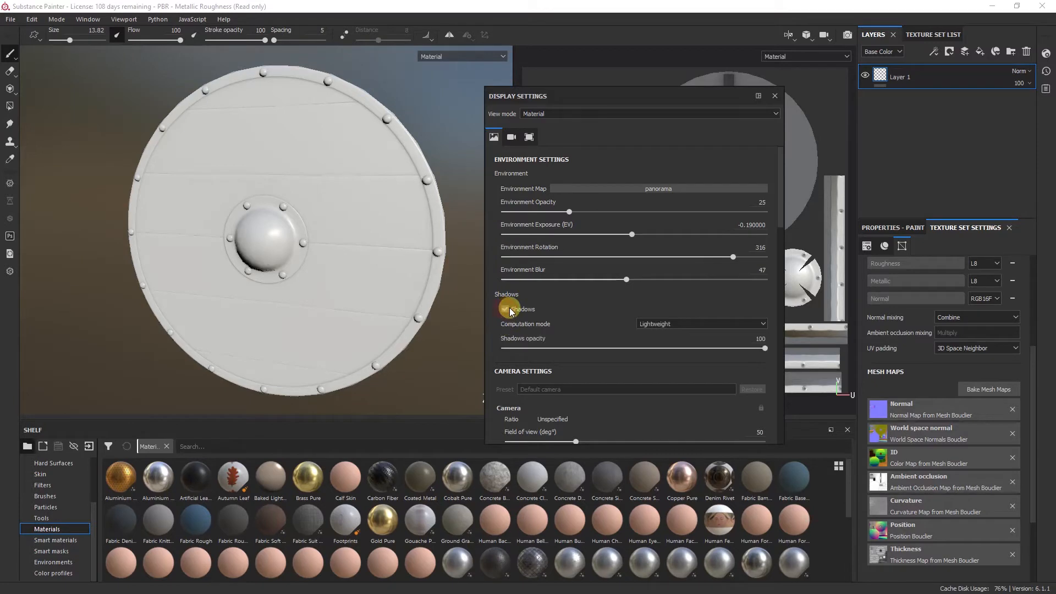
pyautogui.moveTo(625, 279); pyautogui.dragTo(566, 279)
pyautogui.moveTo(733, 257); pyautogui.dragTo(677, 258)
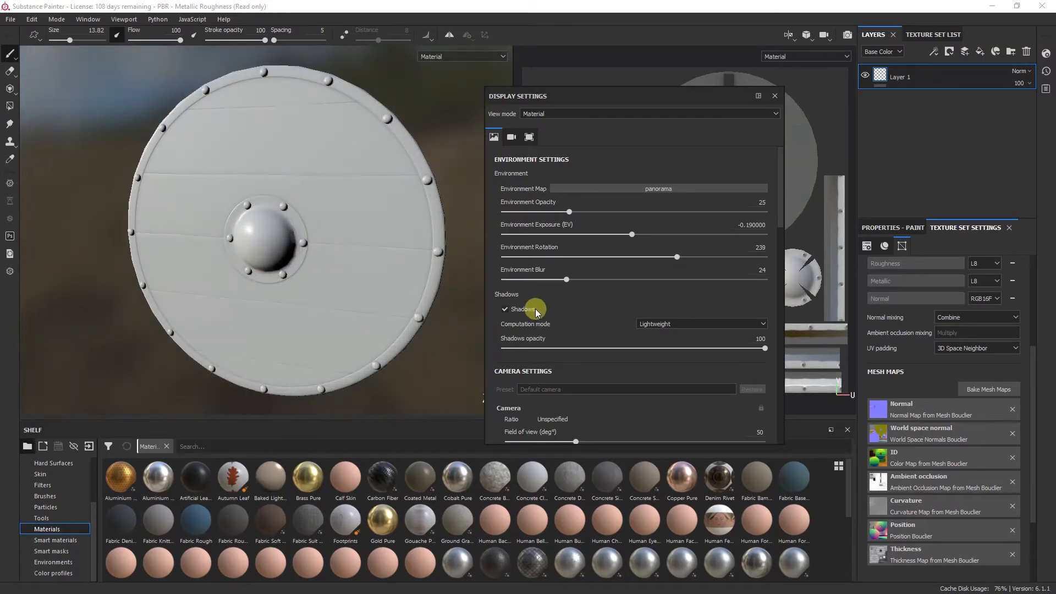
pyautogui.click(509, 310)
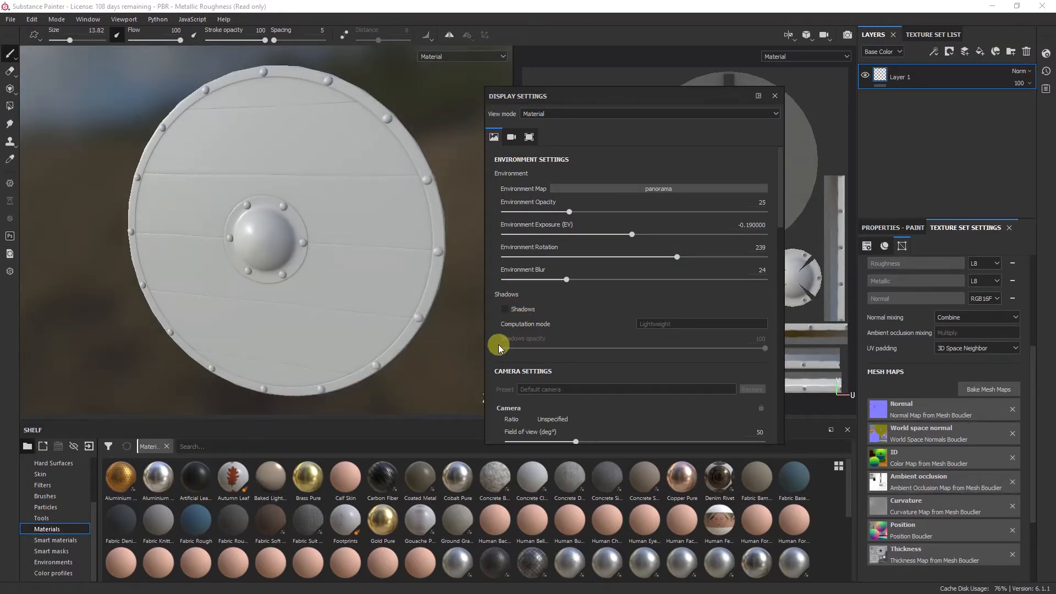
# Set the camera's field of view to 42 degrees in the display settings
pyautogui.scroll(-2, 493, 346)
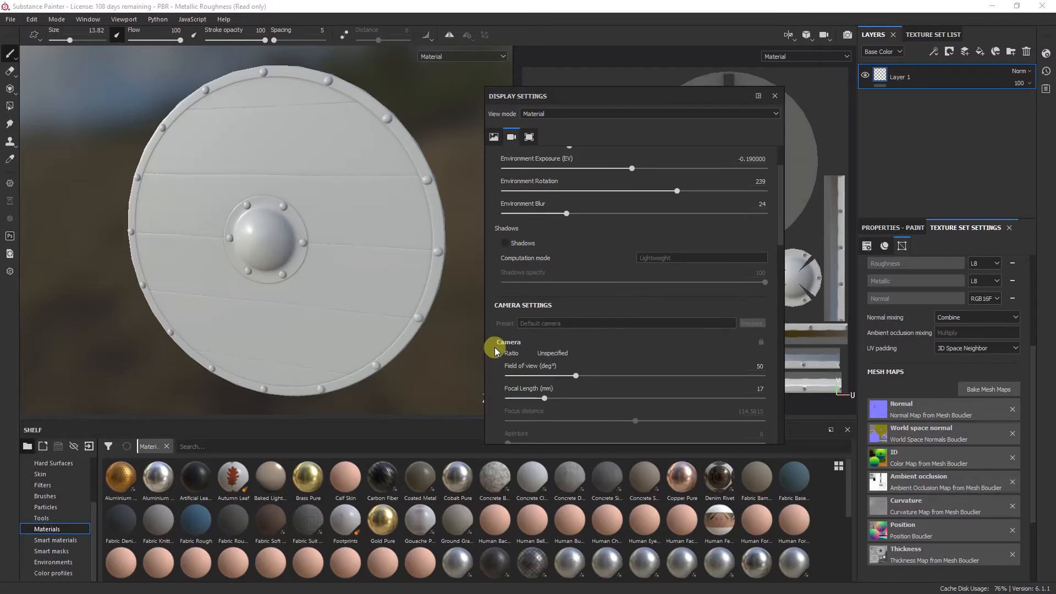
pyautogui.scroll(-1, 496, 347)
pyautogui.scroll(-1, 496, 347)
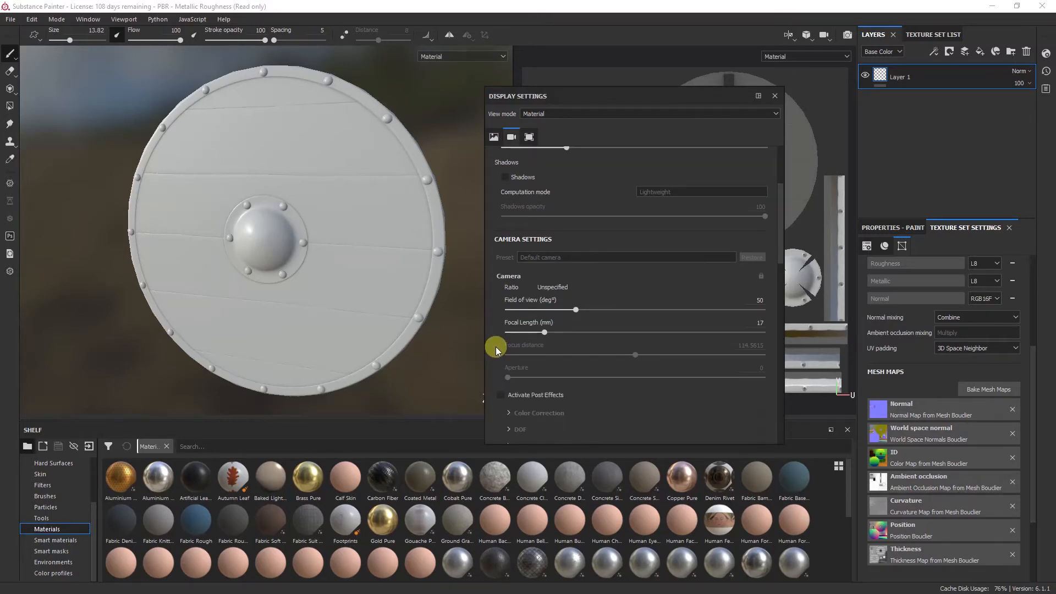
pyautogui.moveTo(575, 308); pyautogui.dragTo(551, 336)
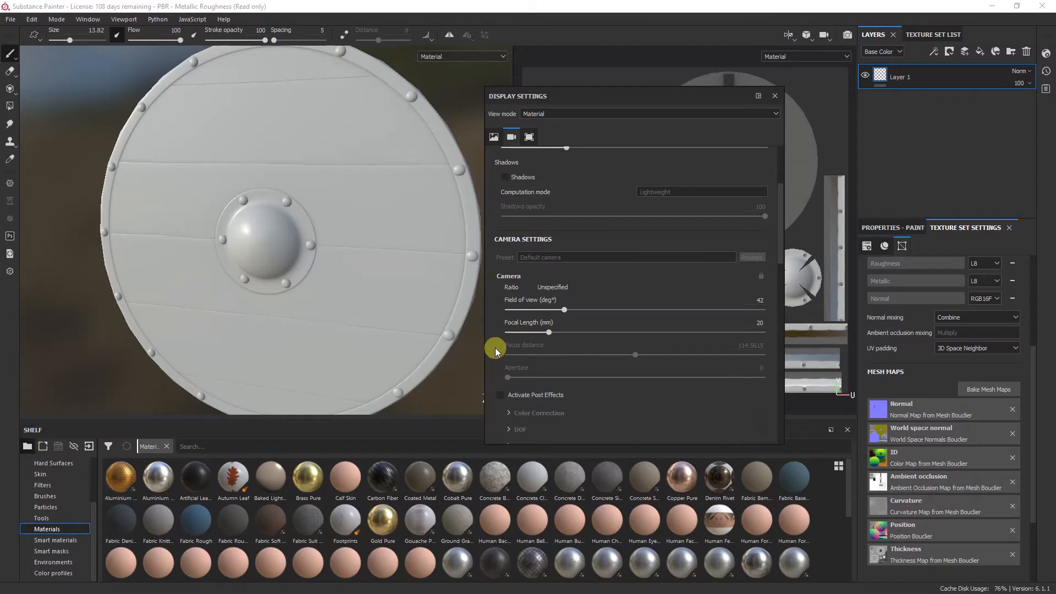
# Try the camera's post effects on the shield and deactivate them again
pyautogui.scroll(-3, 495, 347)
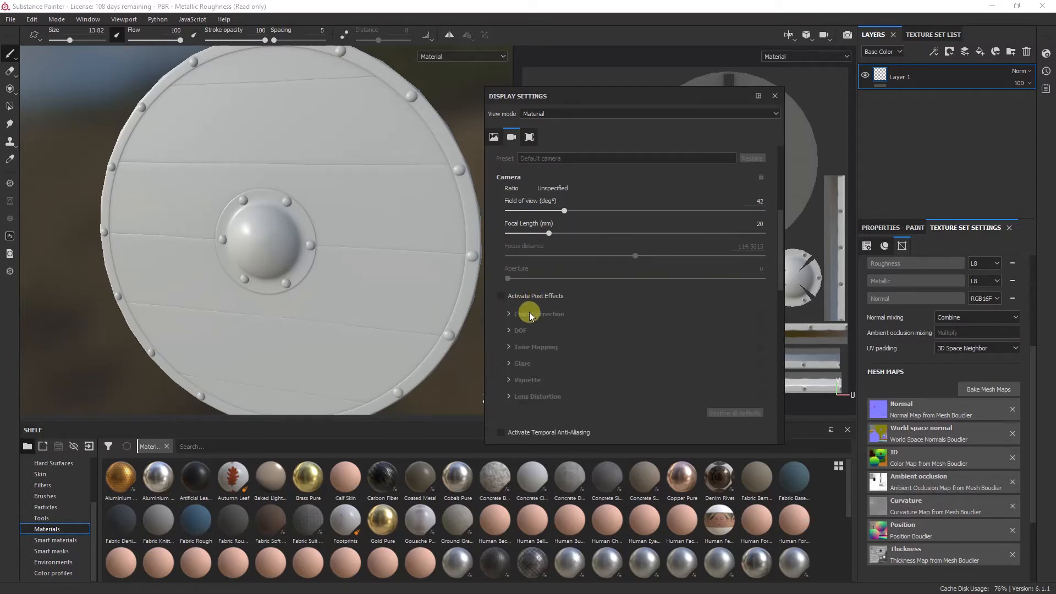
pyautogui.click(516, 297)
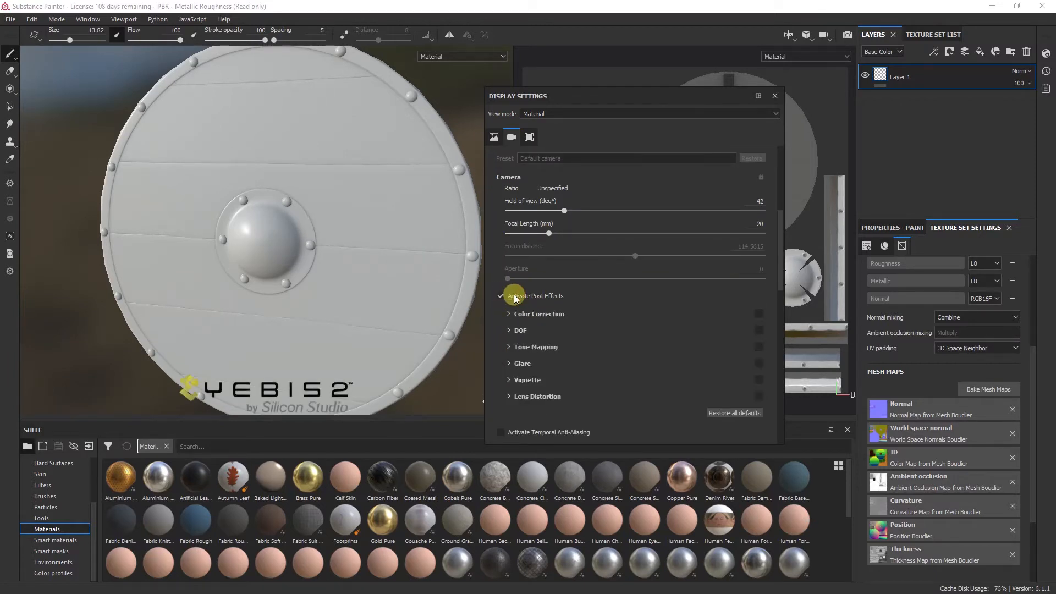
pyautogui.click(512, 300)
pyautogui.click(500, 296)
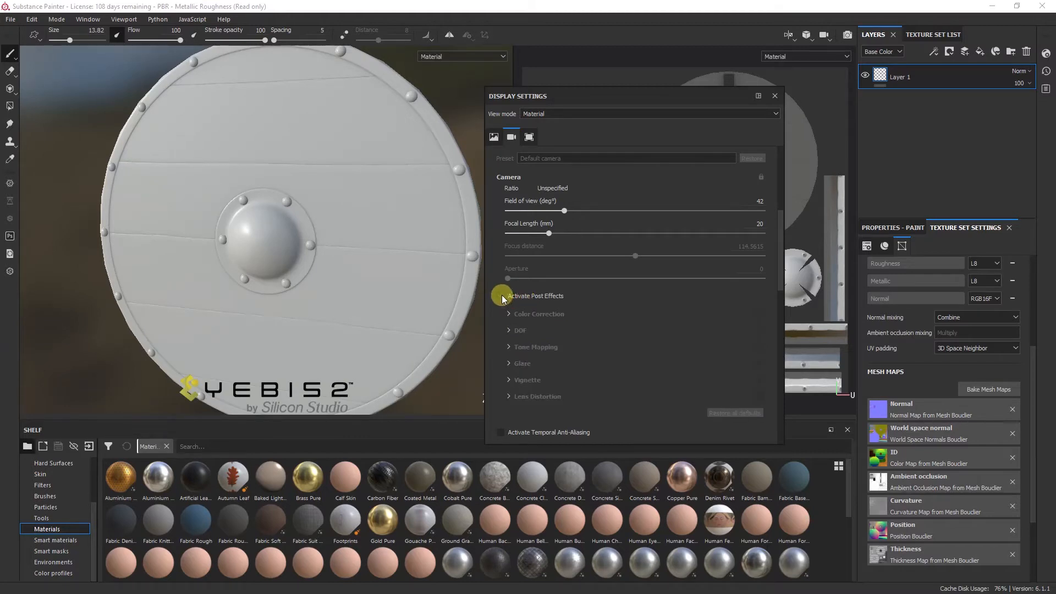
pyautogui.click(501, 296)
# Show the mesh wireframe on the shield and set the wireframe color to near black
pyautogui.scroll(-2, 490, 349)
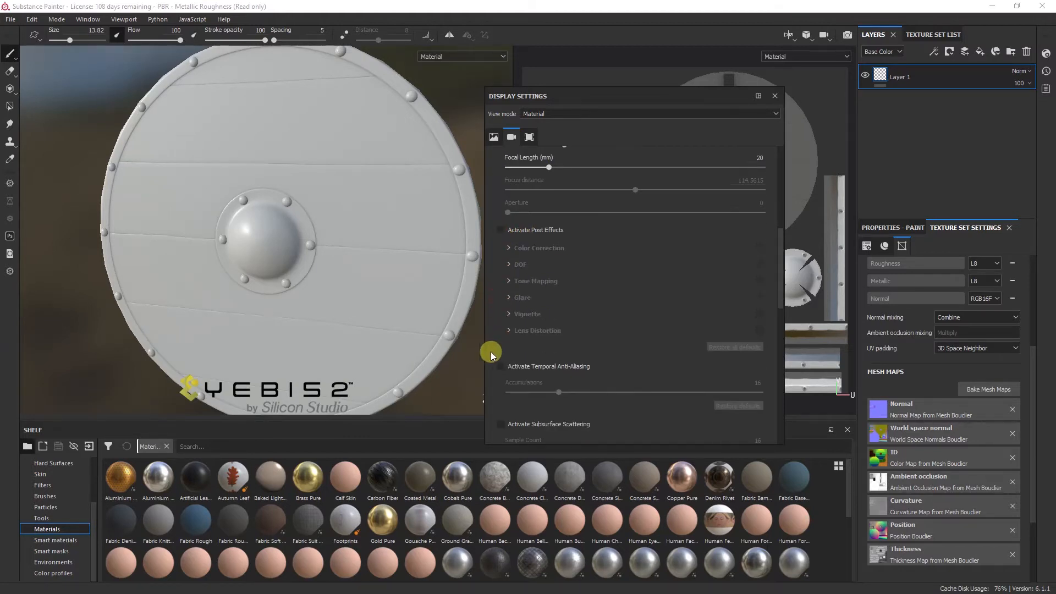
pyautogui.keyDown('alt'); pyautogui.moveTo(364, 311); pyautogui.dragTo(354, 290); pyautogui.keyUp('alt')
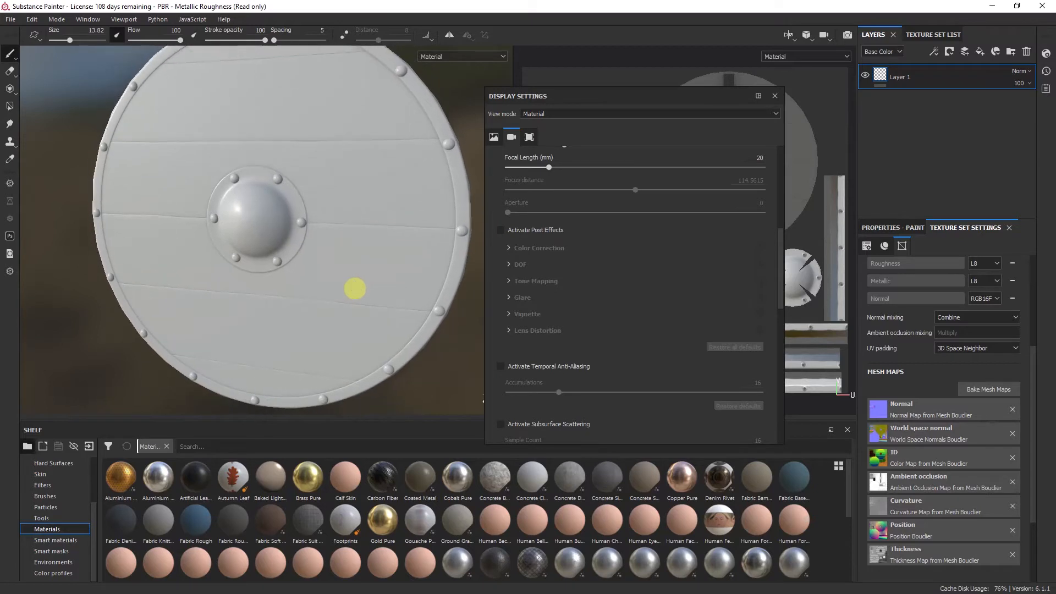
pyautogui.scroll(-8, 493, 389)
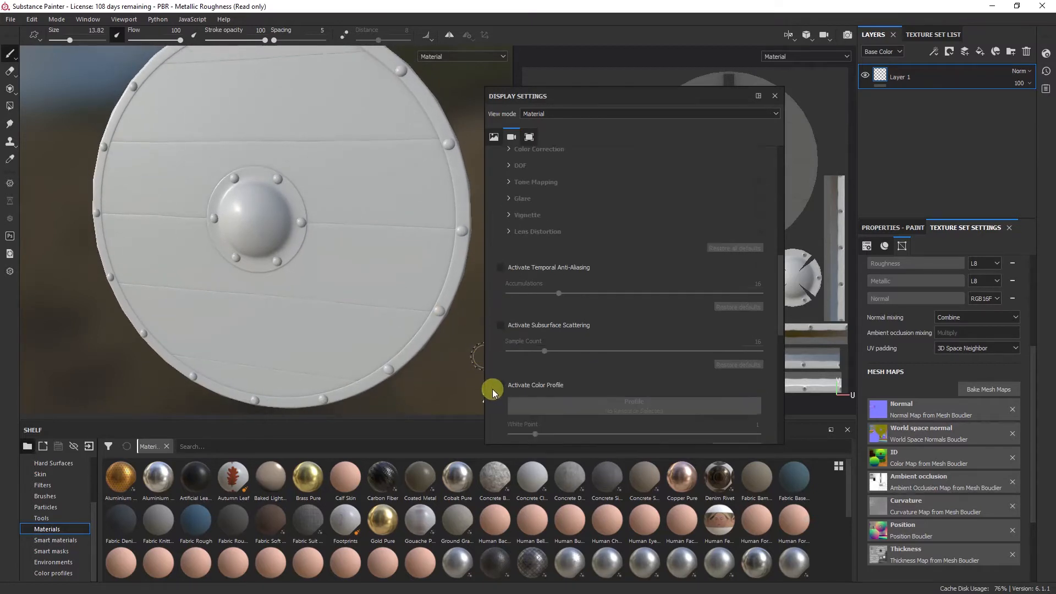
pyautogui.scroll(-6, 494, 392)
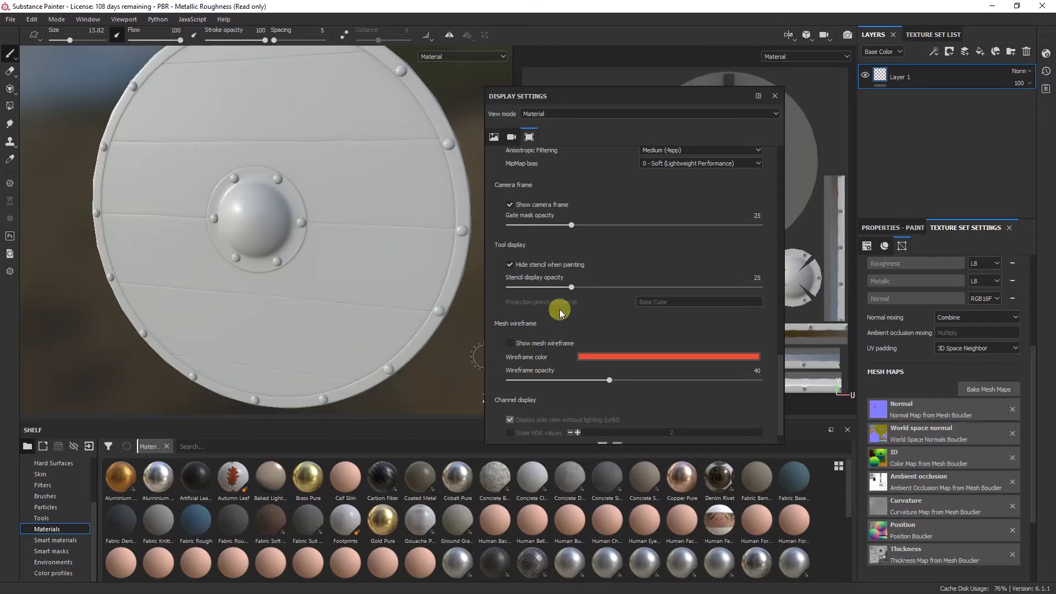
pyautogui.click(510, 343)
pyautogui.keyDown('alt'); pyautogui.moveTo(370, 292); pyautogui.dragTo(404, 298); pyautogui.keyUp('alt')
pyautogui.click(608, 357)
pyautogui.moveTo(627, 420); pyautogui.dragTo(612, 465)
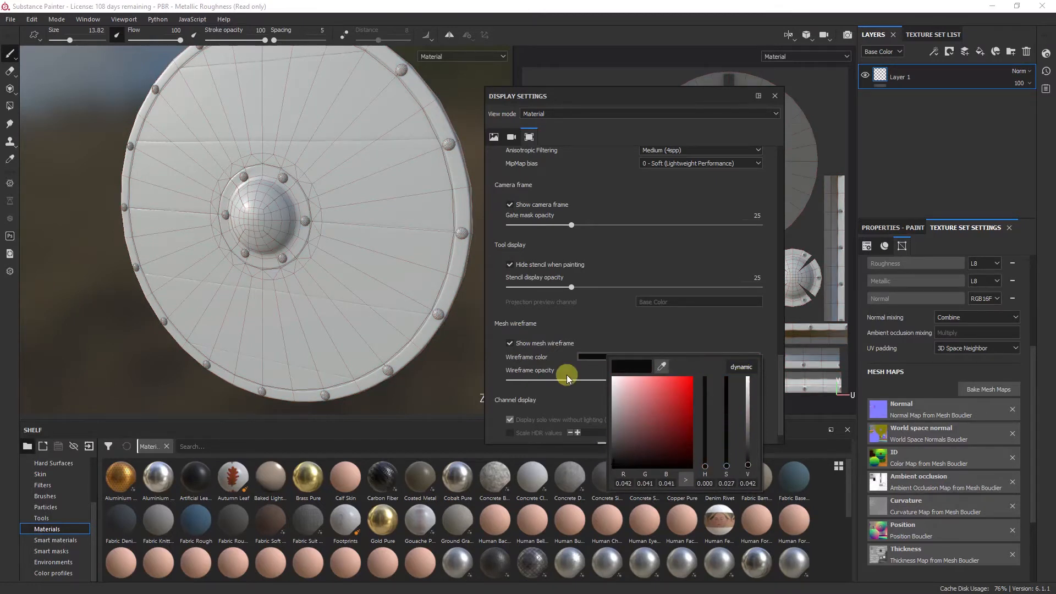
pyautogui.click(495, 359)
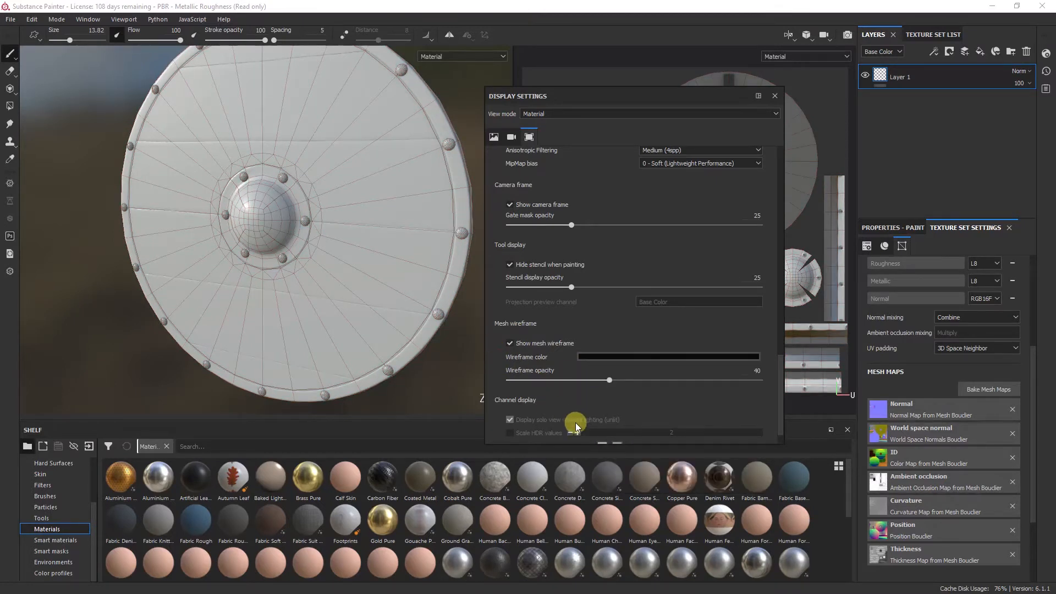
# Set the wireframe opacity to 24, hide the mesh wireframe and close the display settings
pyautogui.scroll(5, 498, 379)
pyautogui.scroll(-6, 498, 379)
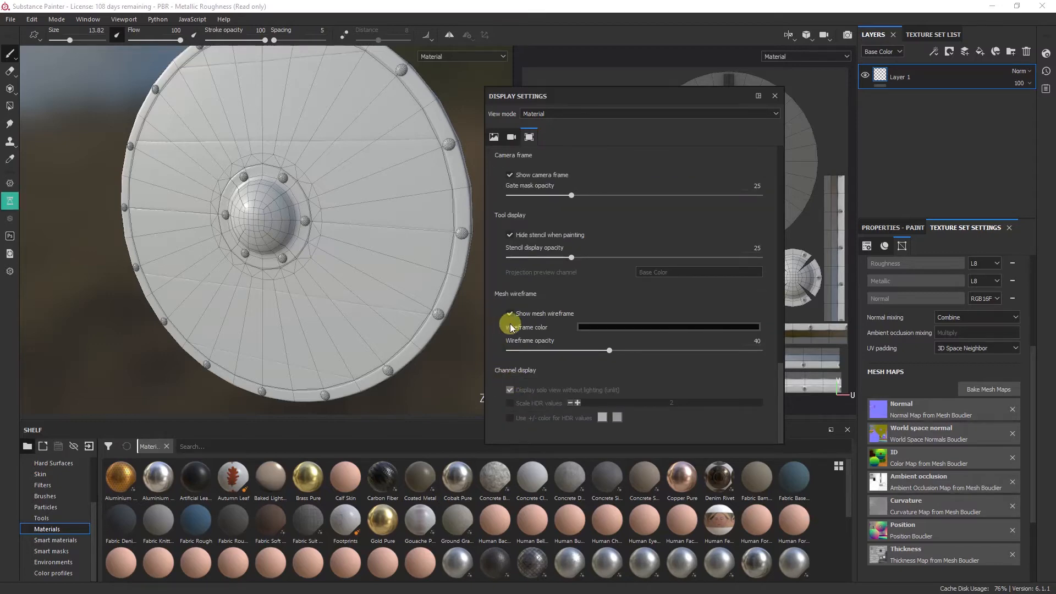
pyautogui.click(512, 314)
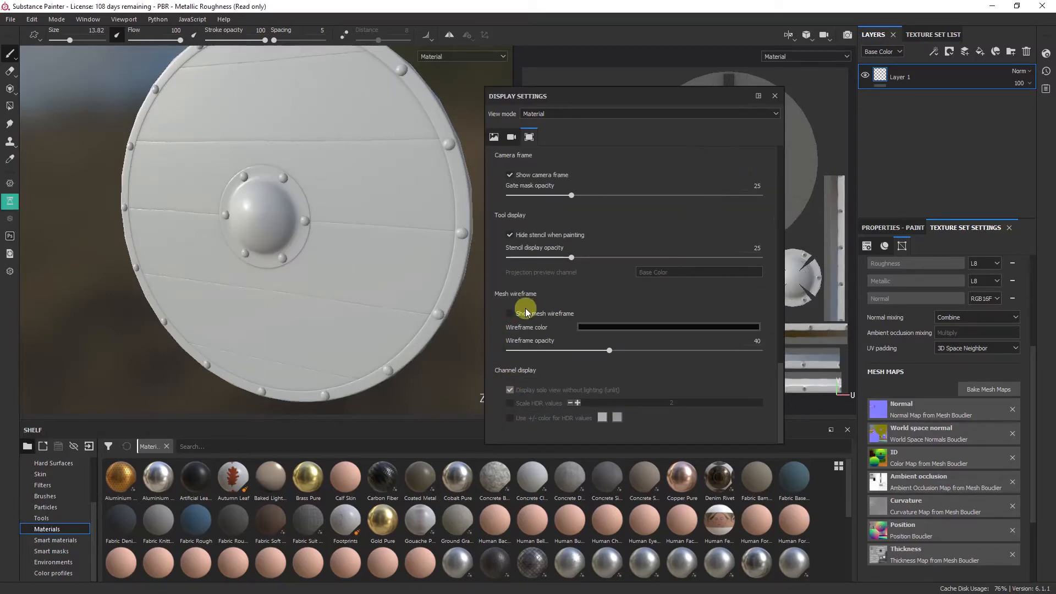
pyautogui.click(526, 313)
pyautogui.moveTo(610, 350); pyautogui.dragTo(535, 341)
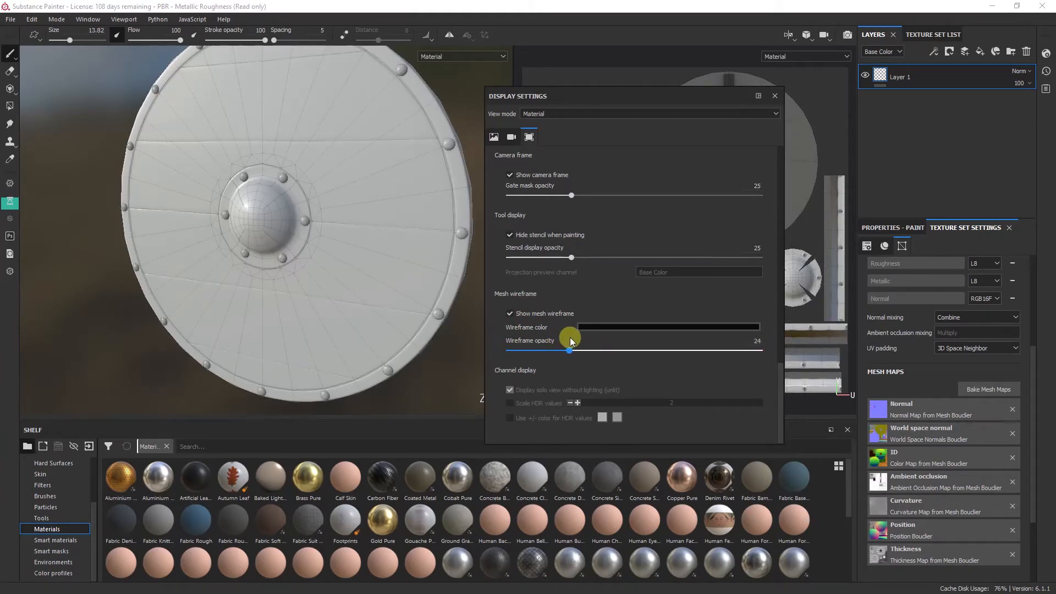
pyautogui.click(508, 314)
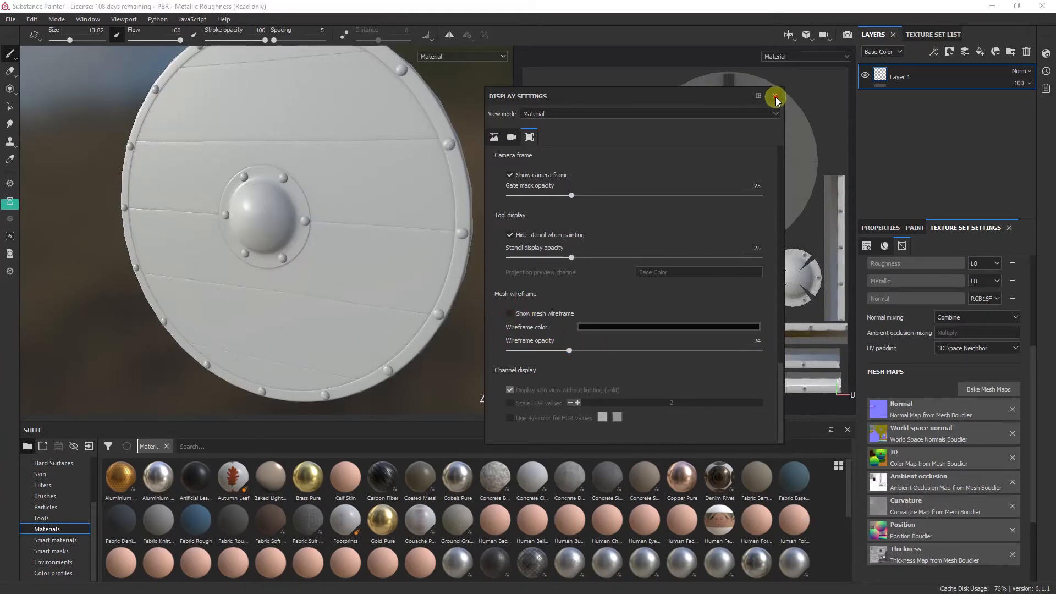
pyautogui.click(774, 95)
# Switch from painting to the Iray rendering mode to render the whole shield in its environment
pyautogui.click(29, 21)
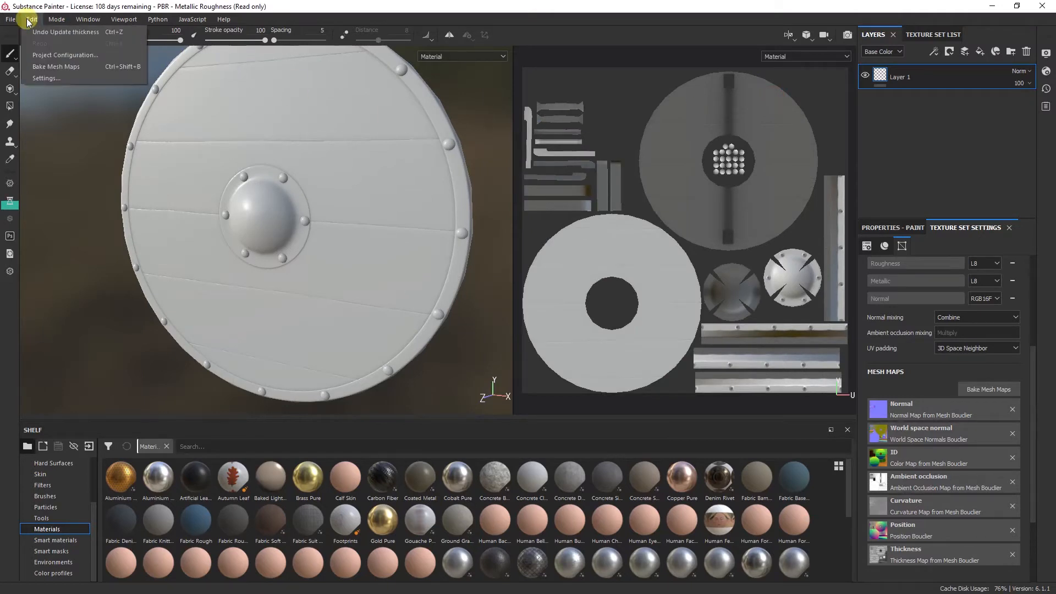
pyautogui.moveTo(85, 25)
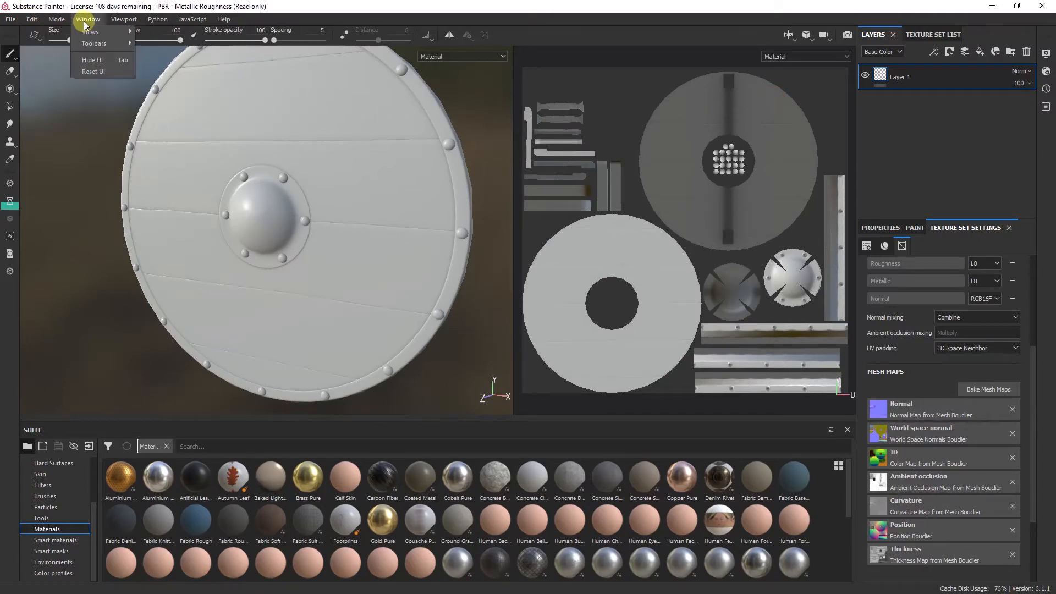
pyautogui.moveTo(128, 24)
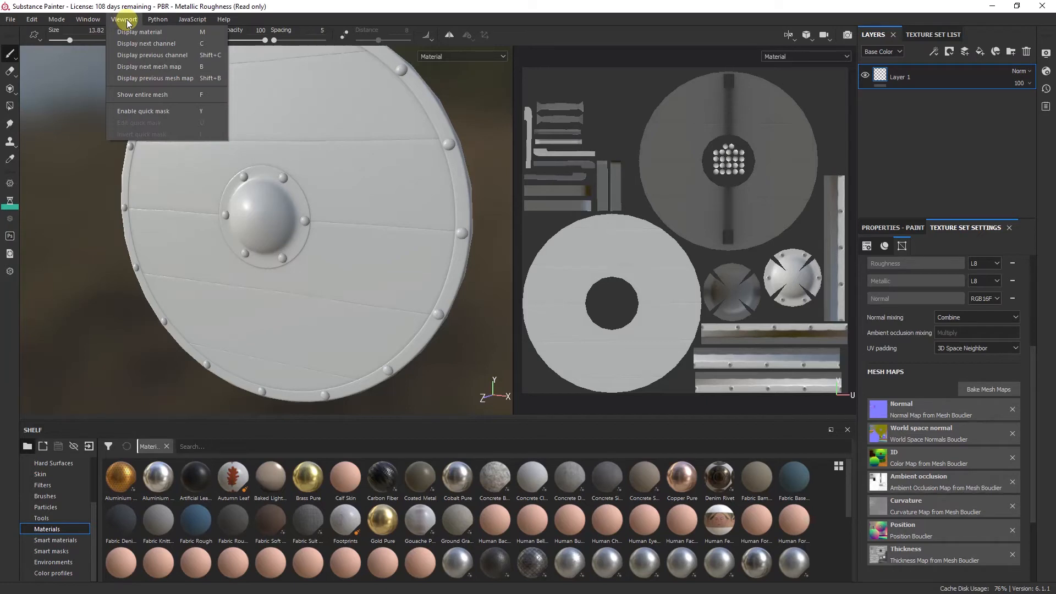
pyautogui.click(63, 20)
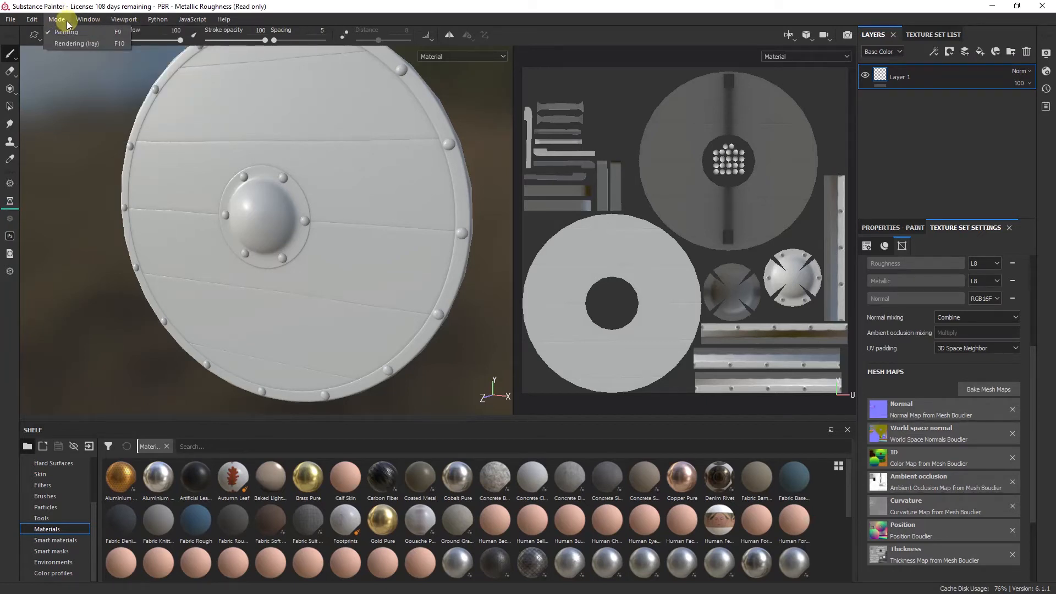
pyautogui.click(80, 44)
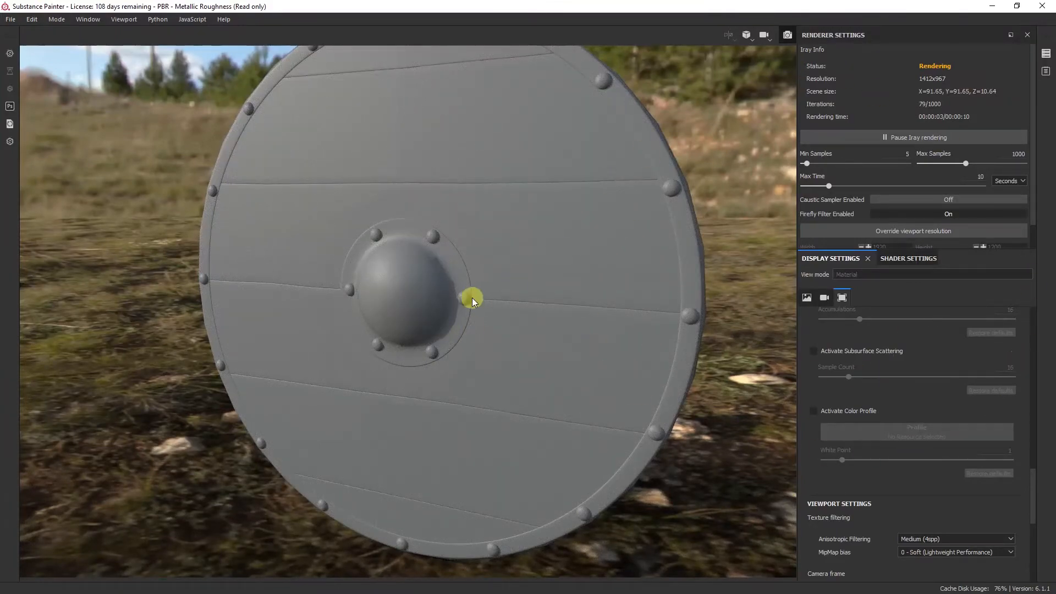
pyautogui.keyDown('alt'); pyautogui.moveTo(487, 330); pyautogui.dragTo(434, 329); pyautogui.keyUp('alt')
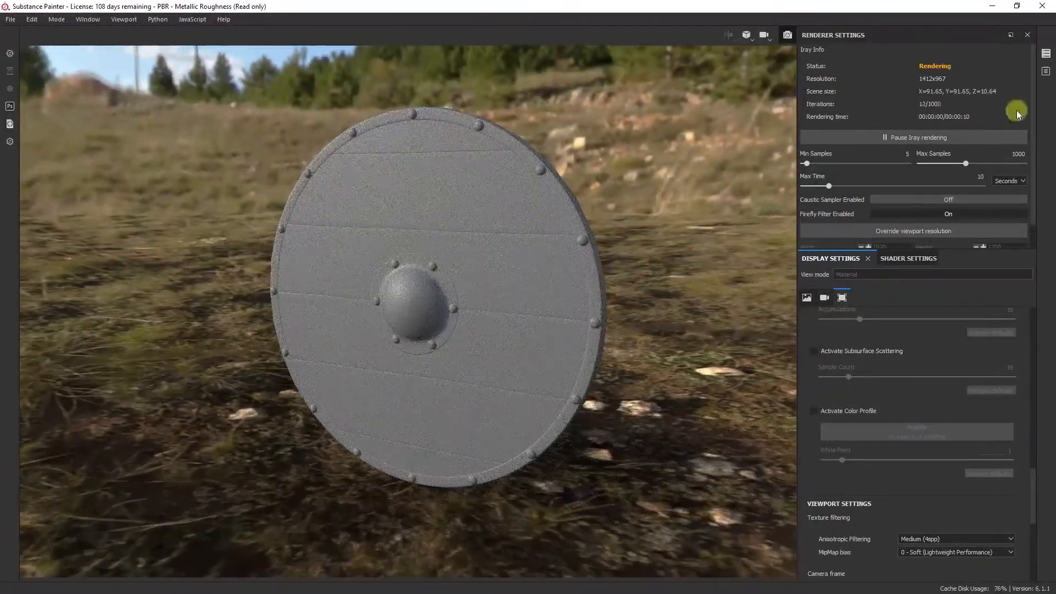
# Return from Iray rendering to painting mode and choose the Concrete Clean material for the brush
pyautogui.click(57, 20)
pyautogui.click(65, 33)
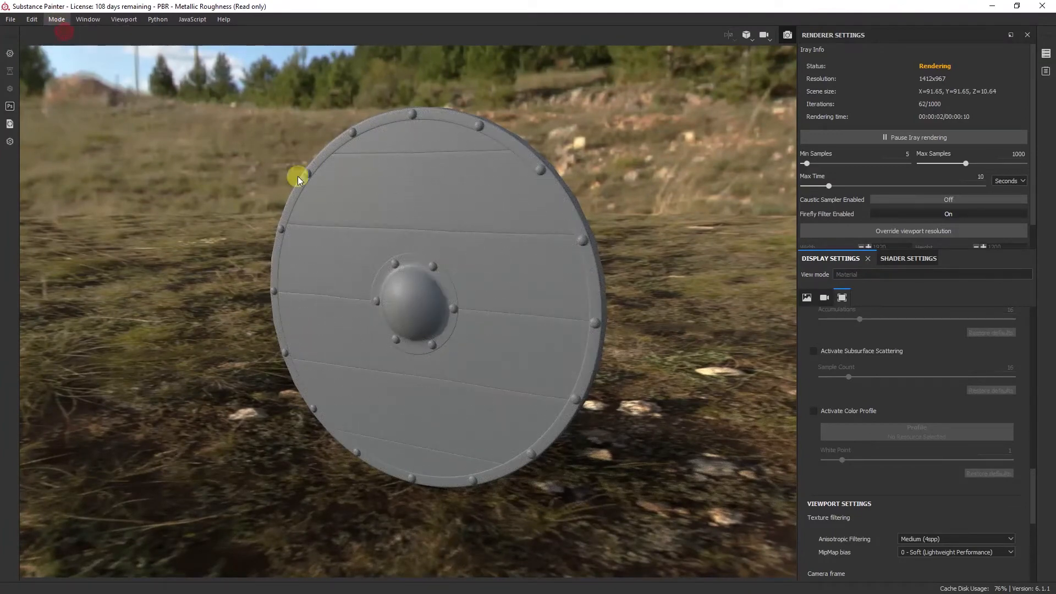
pyautogui.keyDown('alt'); pyautogui.moveTo(294, 330); pyautogui.dragTo(297, 324); pyautogui.keyUp('alt')
pyautogui.click(532, 477)
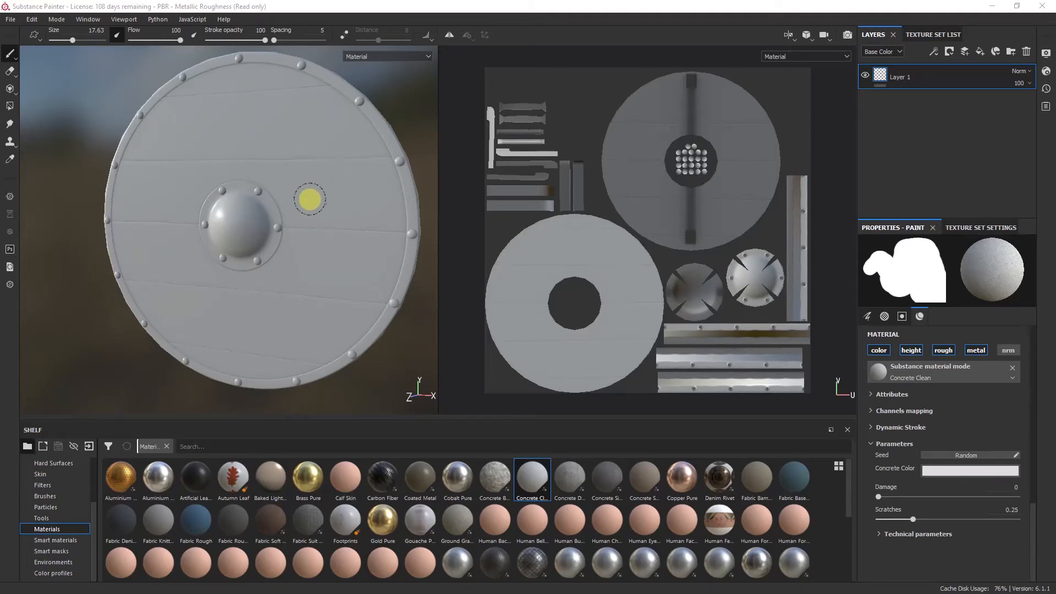
pyautogui.keyDown('alt'); pyautogui.moveTo(307, 195); pyautogui.dragTo(313, 245); pyautogui.keyUp('alt')
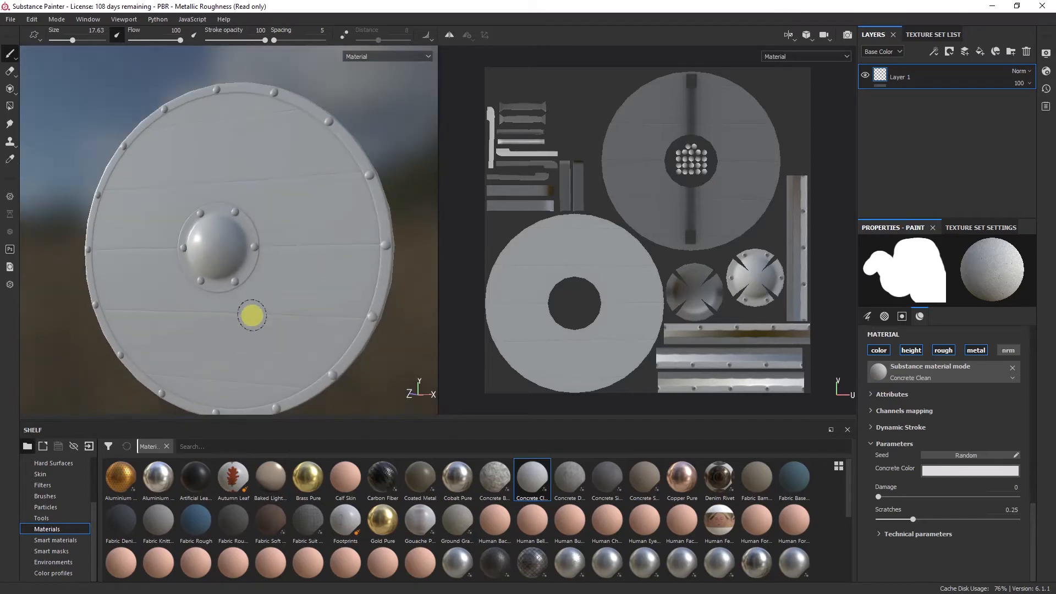
pyautogui.moveTo(247, 312)
pyautogui.keyDown('alt'); pyautogui.mouseDown()
pyautogui.moveTo(273, 295)
pyautogui.moveTo(266, 273)
pyautogui.moveTo(242, 297)
pyautogui.moveTo(271, 299)
pyautogui.moveTo(217, 288)
pyautogui.moveTo(228, 294)
pyautogui.mouseUp(); pyautogui.keyUp('alt')
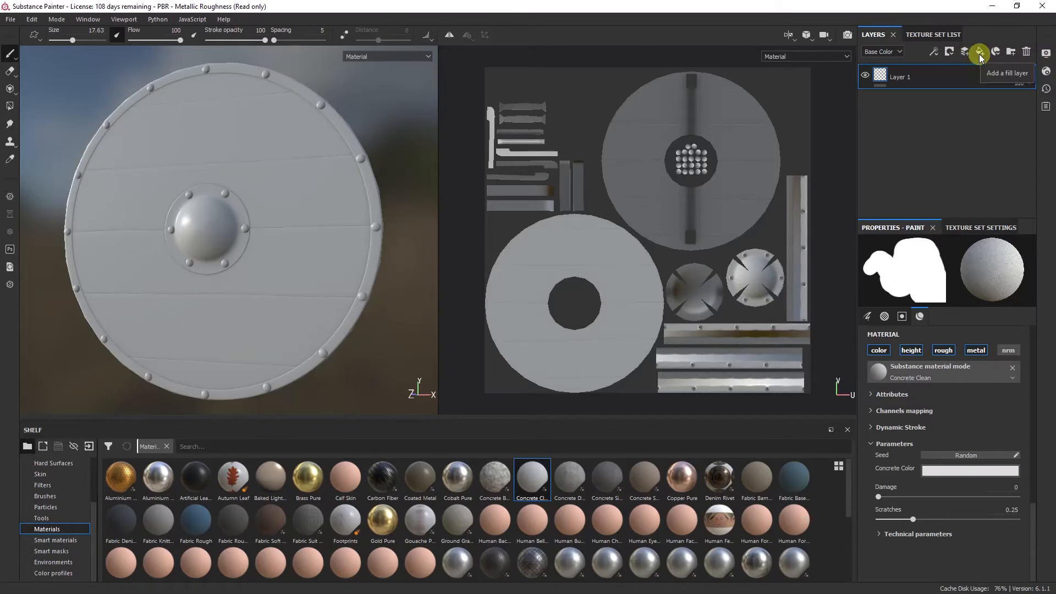
# Review the effects, mask types and smart materials available for the shield's paint layer
pyautogui.click(934, 54)
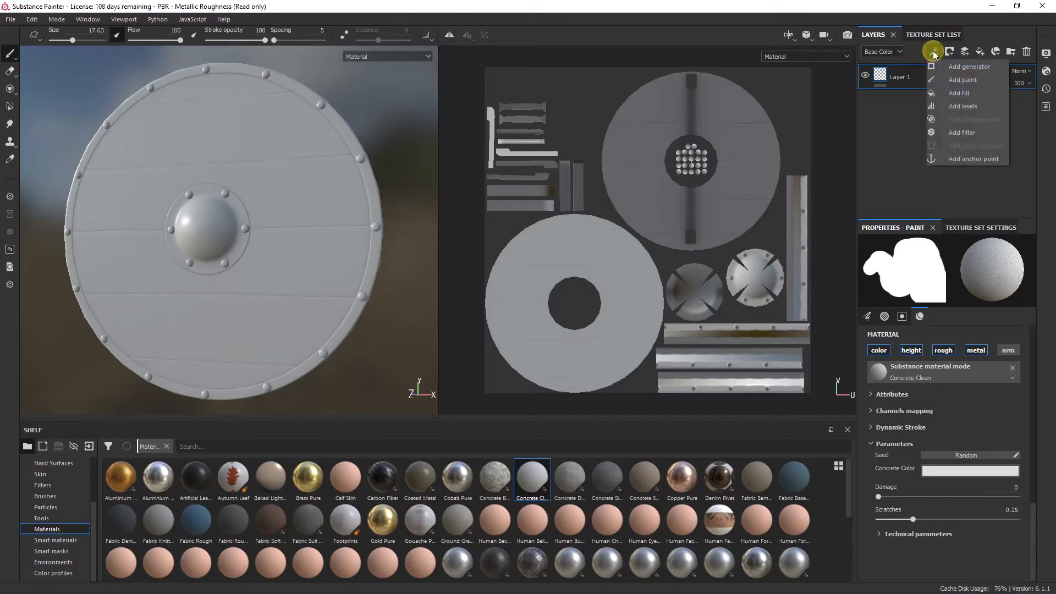
pyautogui.click(950, 52)
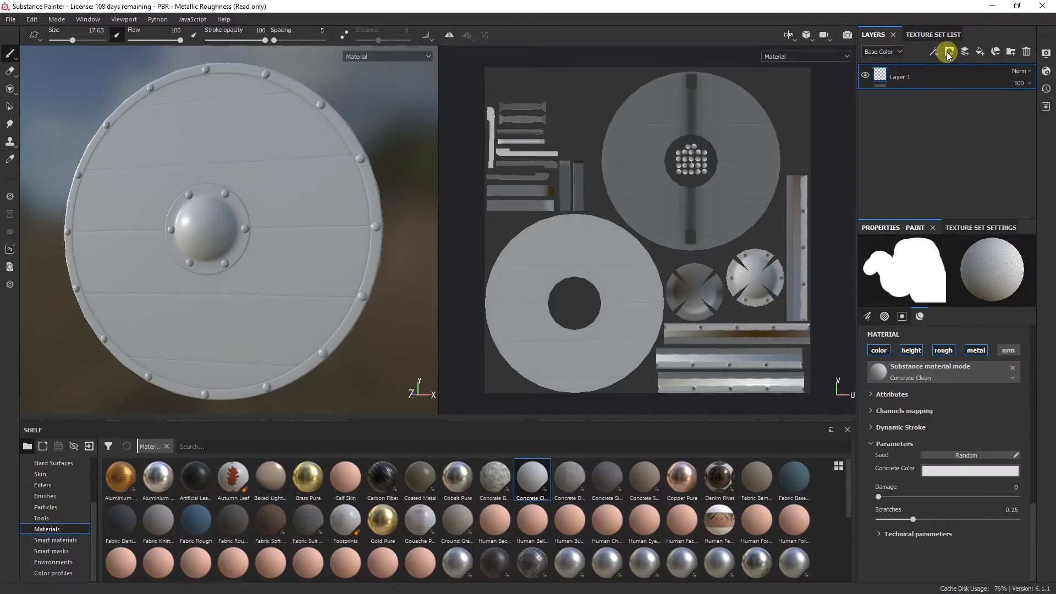
pyautogui.click(949, 51)
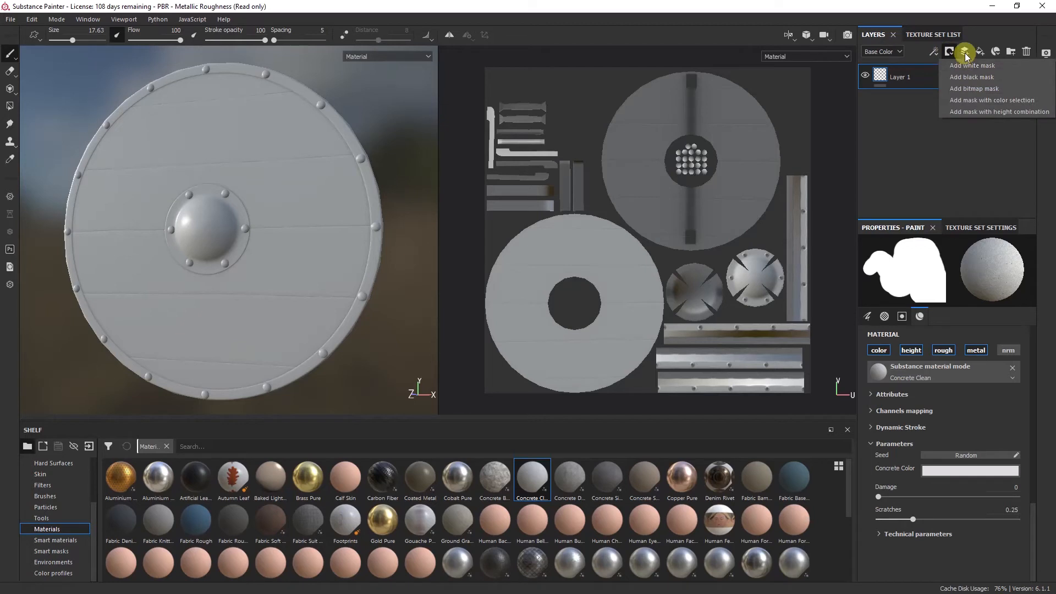
pyautogui.click(969, 49)
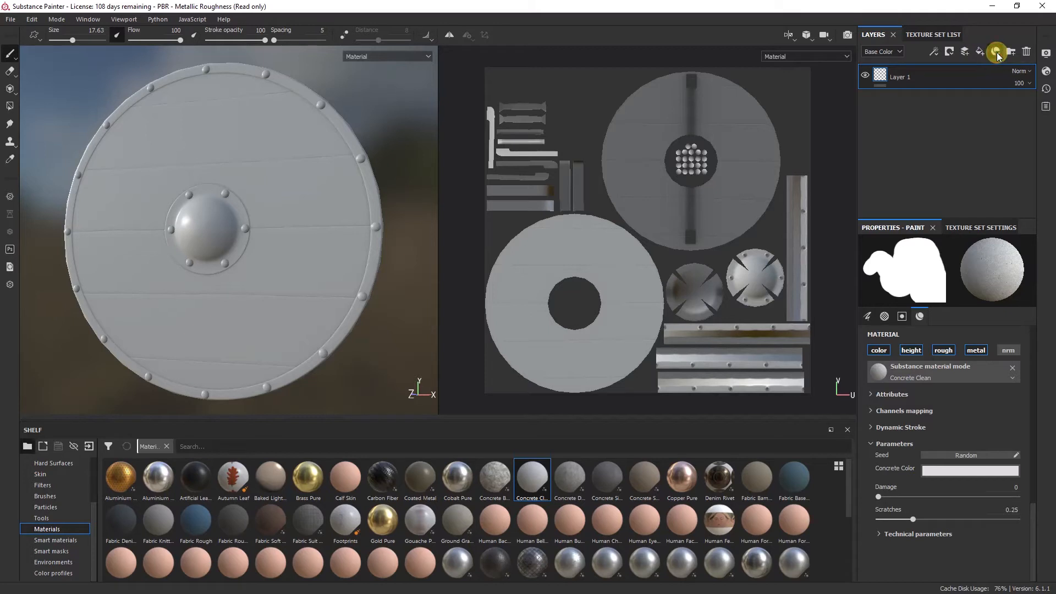
pyautogui.click(996, 52)
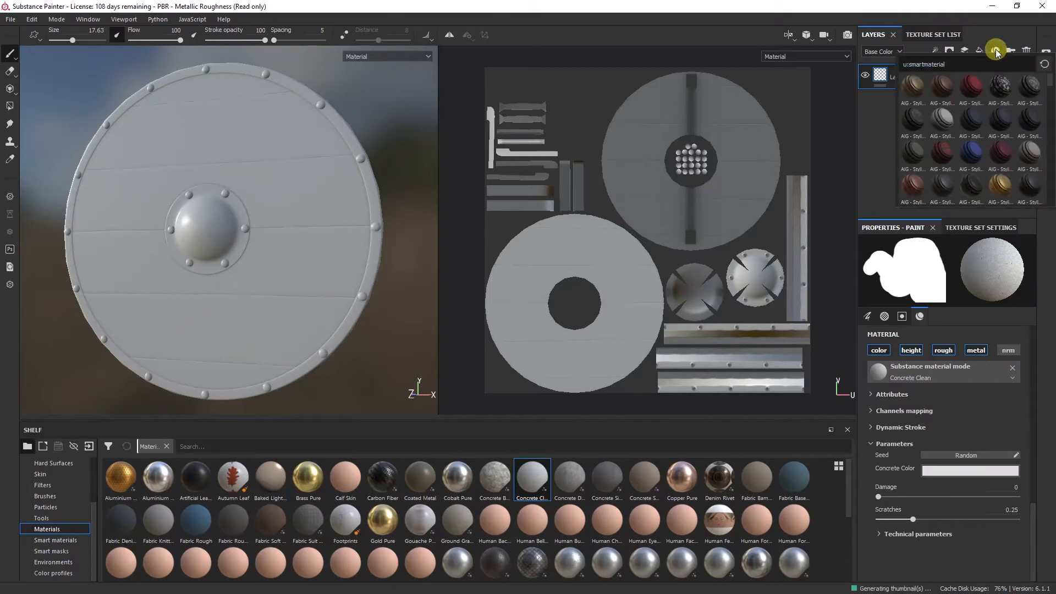
pyautogui.click(872, 94)
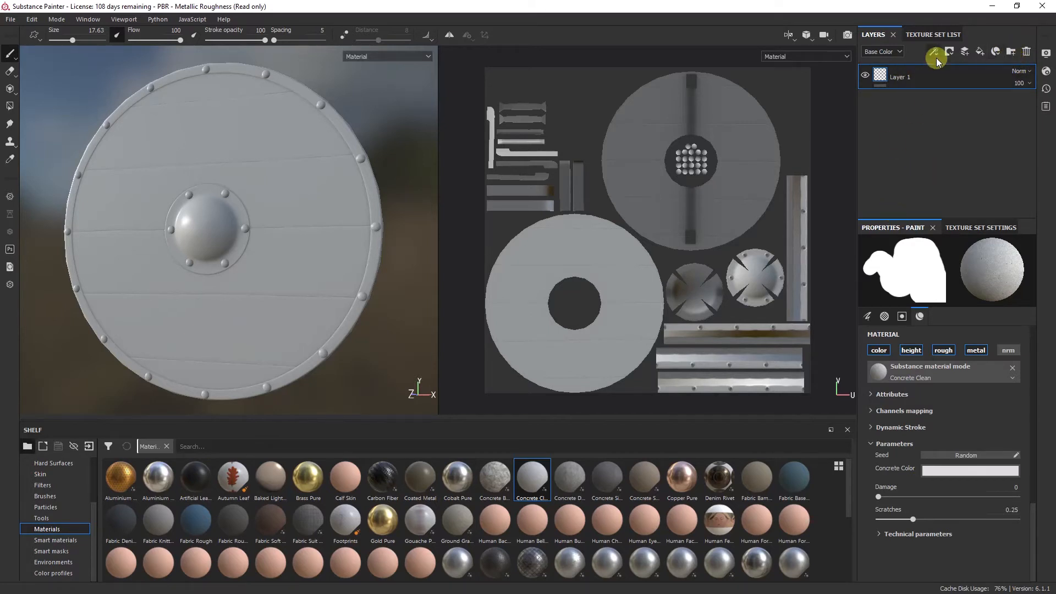
# Add a fill layer above the paint layer and assign it the Iron Diamond Armor material
pyautogui.click(980, 52)
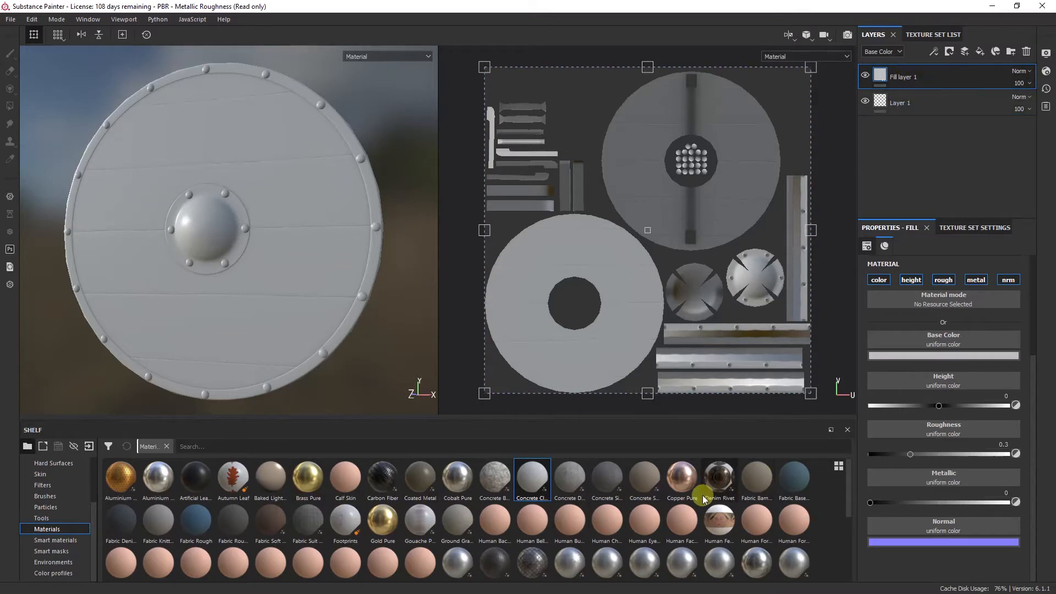
pyautogui.scroll(-5, 388, 534)
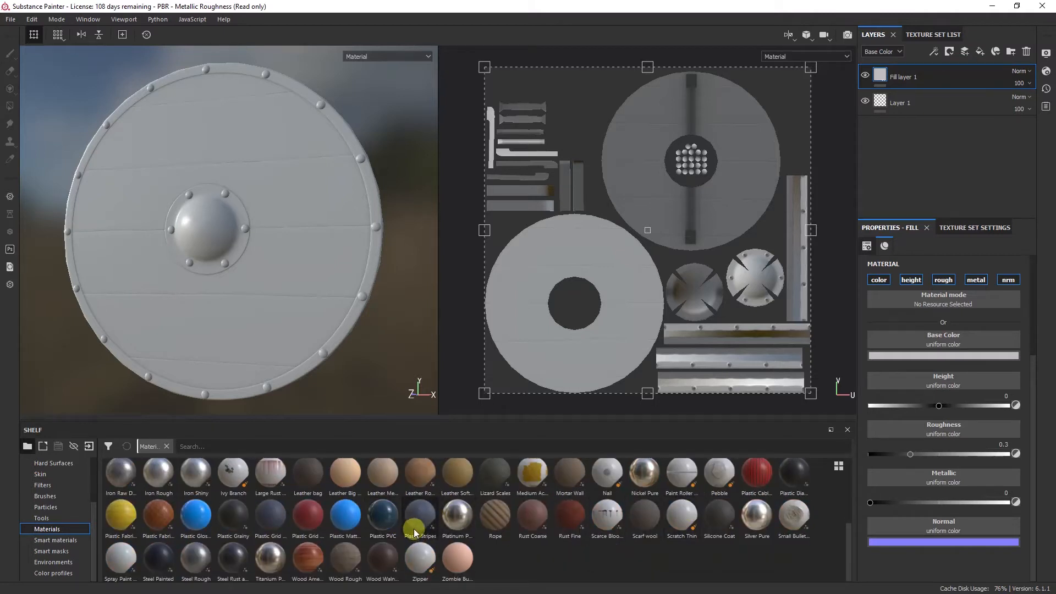
pyautogui.scroll(1, 464, 525)
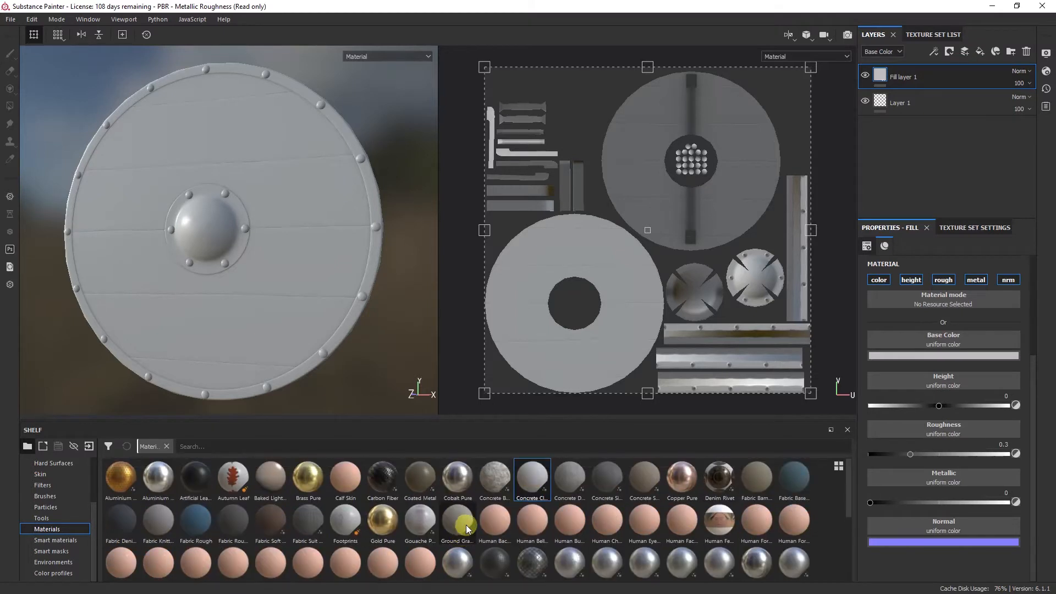
pyautogui.scroll(4, 531, 490)
pyautogui.click(528, 565)
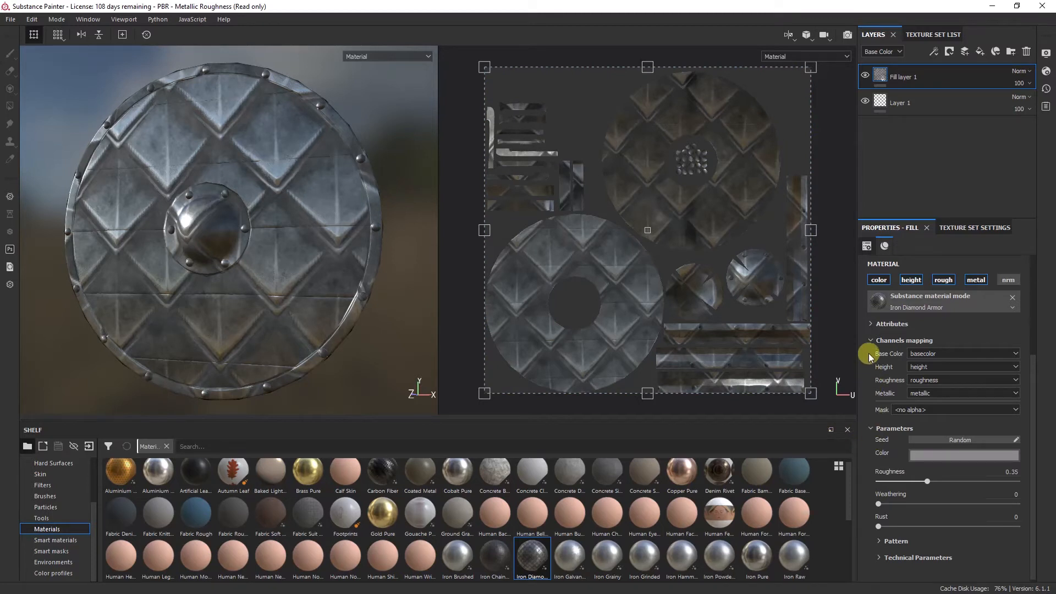
# Inspect how the armor material wraps around the shield and set the fill layer's projection to Tri-planar projection
pyautogui.scroll(5, 869, 353)
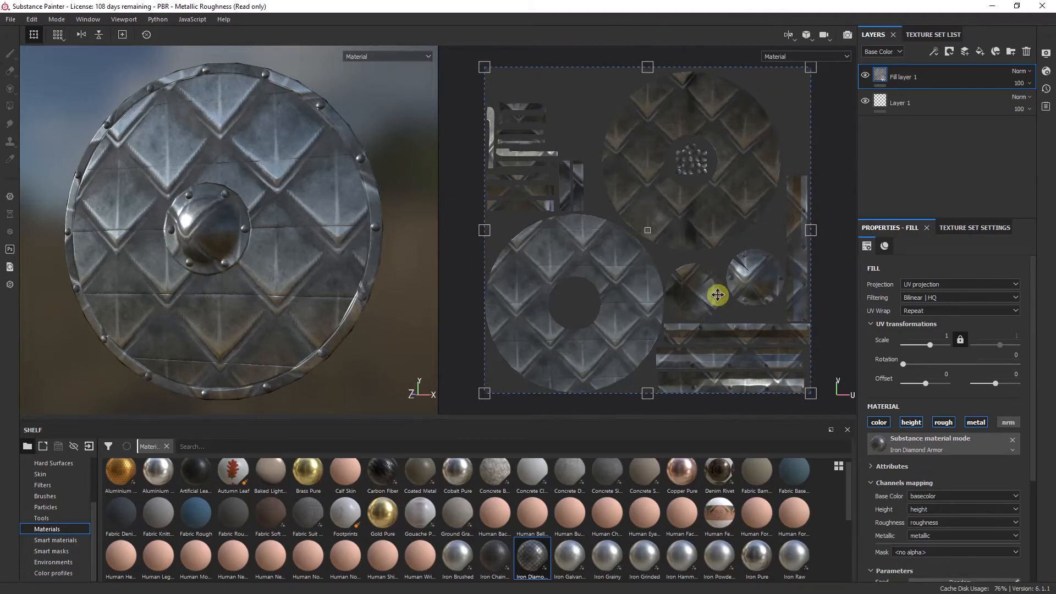
pyautogui.keyDown('alt'); pyautogui.moveTo(328, 207); pyautogui.dragTo(231, 209); pyautogui.keyUp('alt')
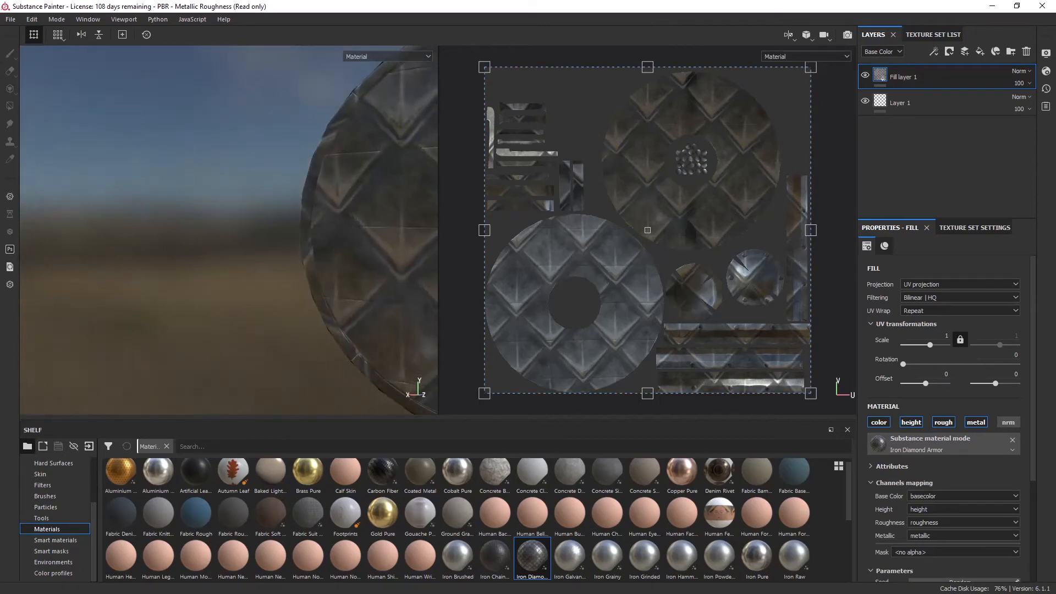
pyautogui.keyDown('alt'); pyautogui.moveTo(55, 236); pyautogui.dragTo(254, 222); pyautogui.keyUp('alt')
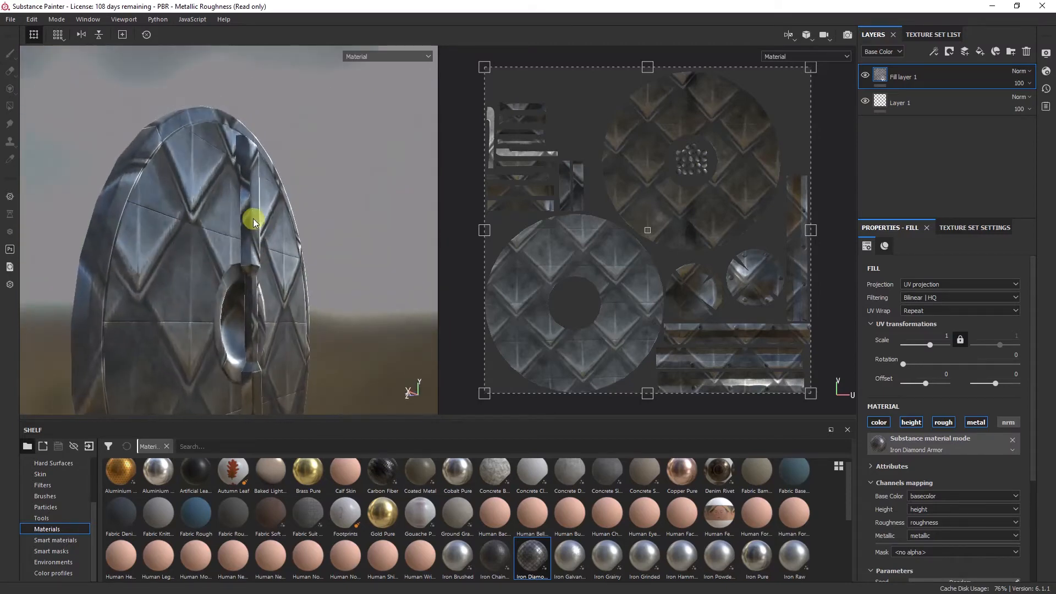
pyautogui.keyDown('alt'); pyautogui.moveTo(254, 222); pyautogui.dragTo(248, 316, button='right'); pyautogui.keyUp('alt')
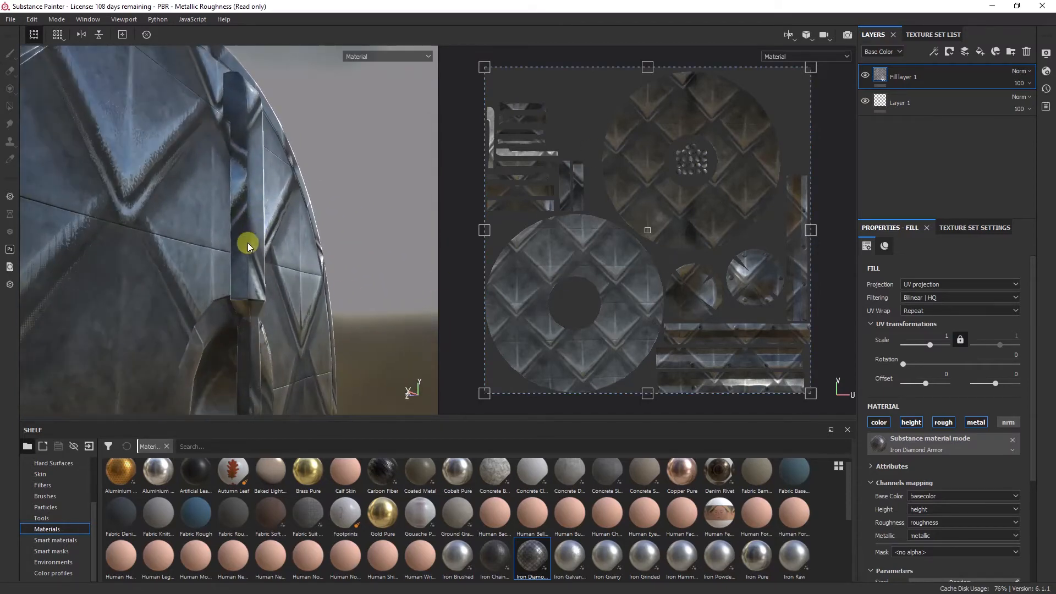
pyautogui.keyDown('alt'); pyautogui.moveTo(247, 247); pyautogui.dragTo(146, 267); pyautogui.keyUp('alt')
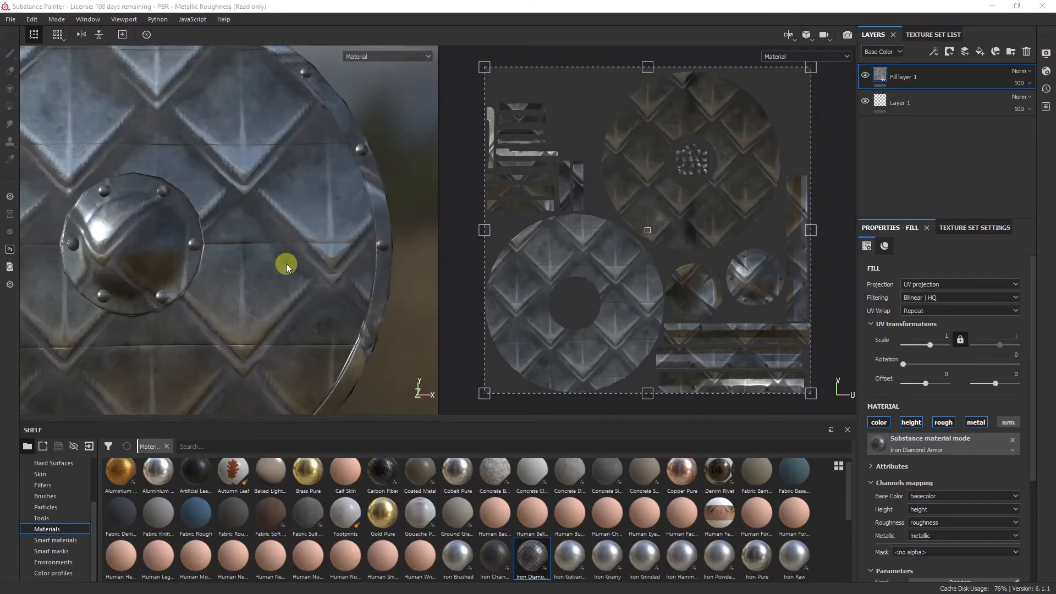
pyautogui.keyDown('alt'); pyautogui.moveTo(283, 276); pyautogui.dragTo(307, 252); pyautogui.keyUp('alt')
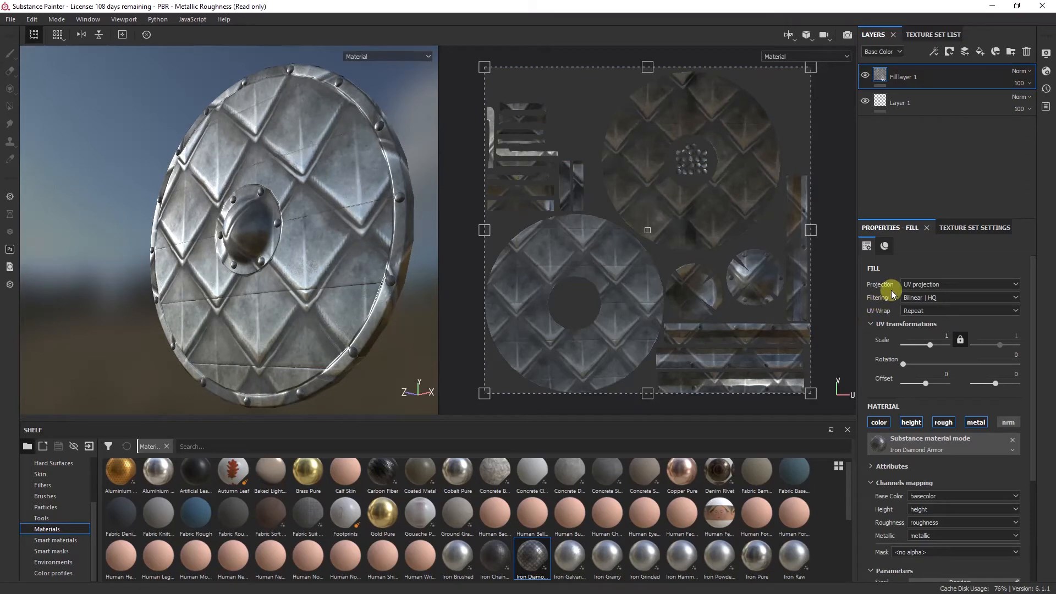
pyautogui.click(918, 285)
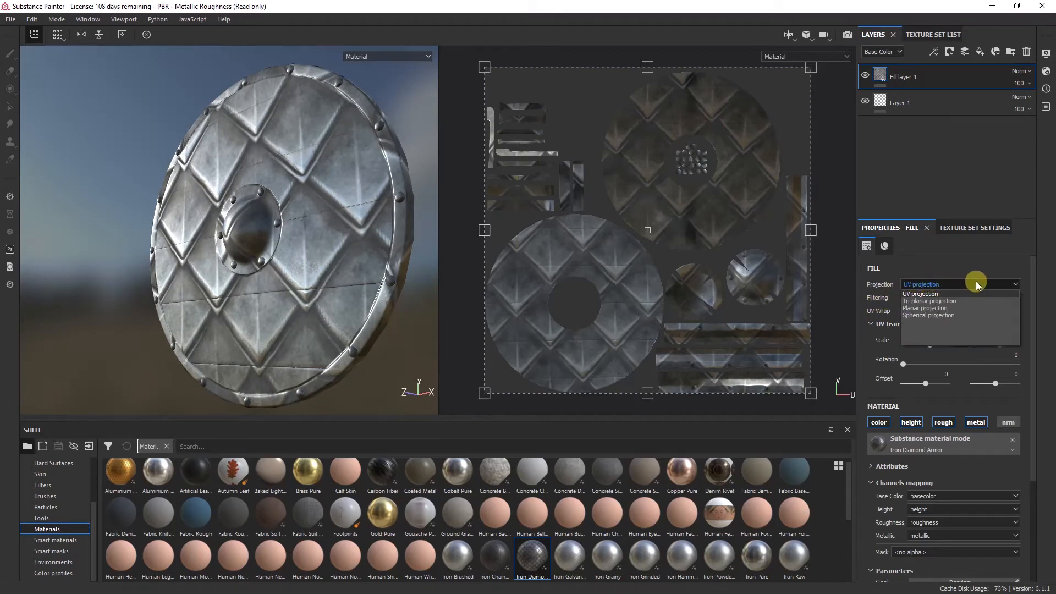
pyautogui.click(921, 302)
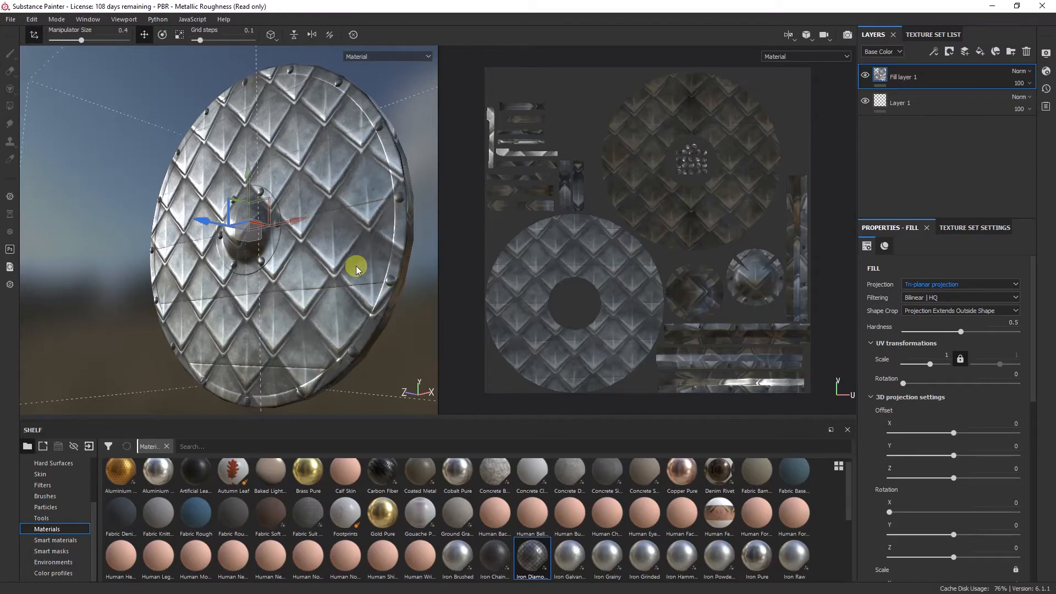
pyautogui.keyDown('alt'); pyautogui.moveTo(353, 266); pyautogui.dragTo(176, 269); pyautogui.keyUp('alt')
pyautogui.keyDown('alt'); pyautogui.moveTo(372, 161); pyautogui.dragTo(462, 189); pyautogui.keyUp('alt')
pyautogui.keyDown('alt'); pyautogui.moveTo(221, 287); pyautogui.dragTo(323, 295); pyautogui.keyUp('alt')
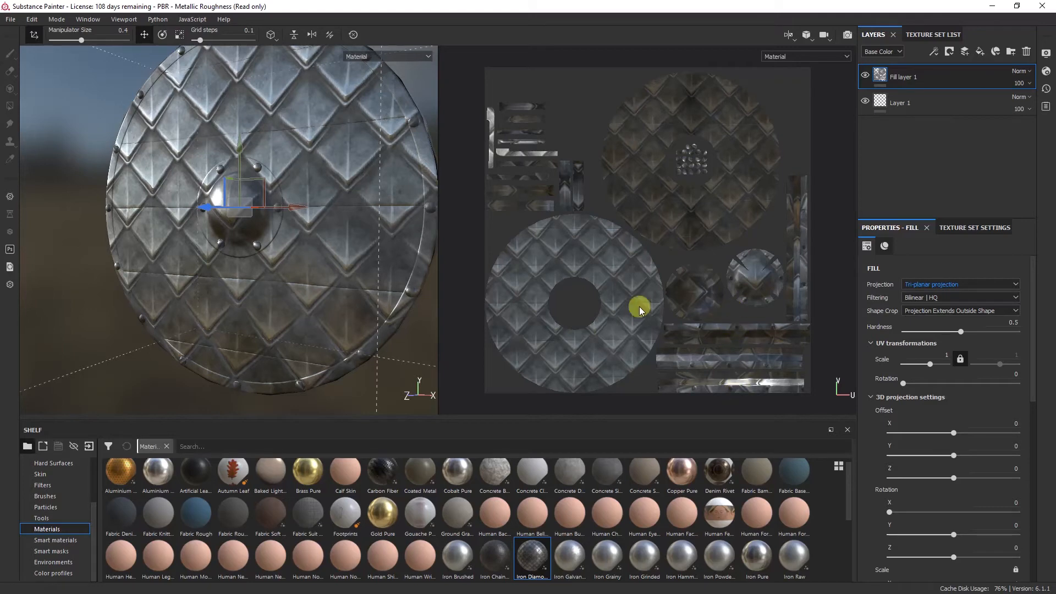
pyautogui.keyDown('alt'); pyautogui.moveTo(302, 327); pyautogui.dragTo(275, 276); pyautogui.keyUp('alt')
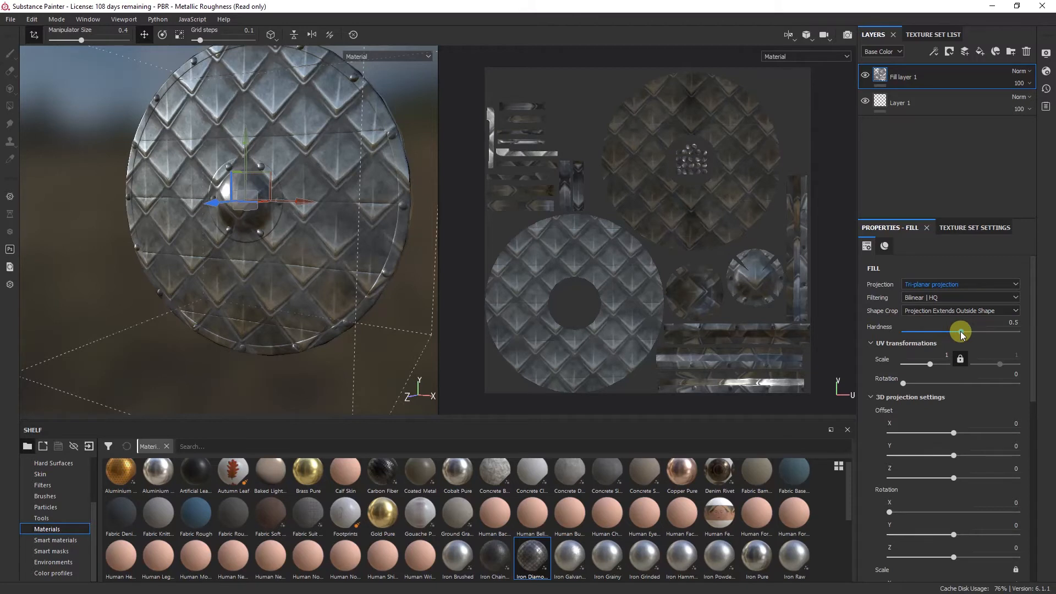
# Try a tri-planar projection hardness of 0.07 on Fill layer 1 and restore it to 0.5
pyautogui.scroll(-1, 864, 360)
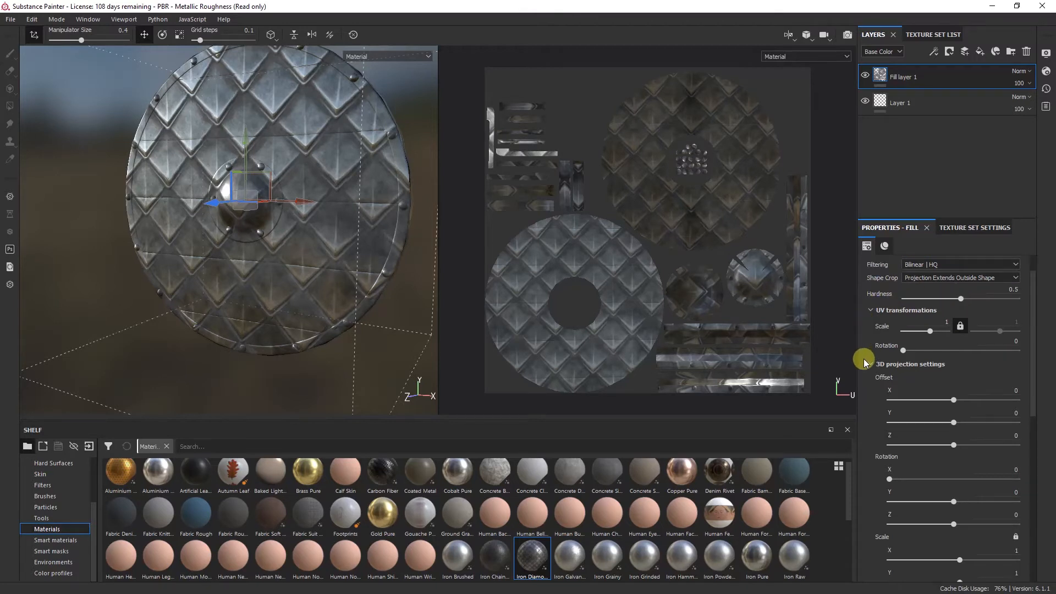
pyautogui.scroll(1, 864, 363)
pyautogui.moveTo(963, 335); pyautogui.dragTo(911, 338)
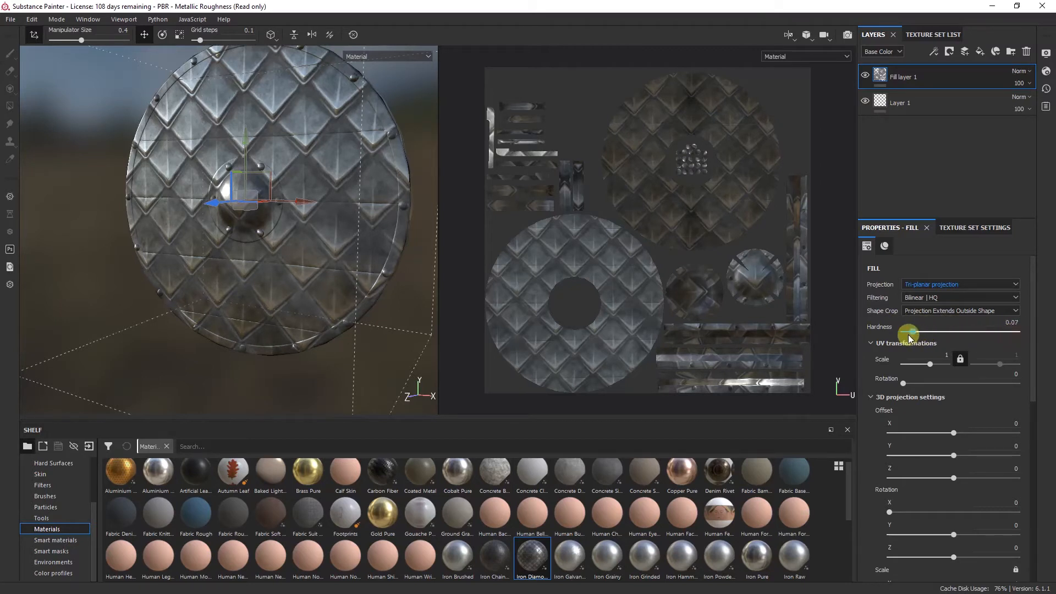
pyautogui.moveTo(975, 341)
pyautogui.mouseDown()
pyautogui.moveTo(990, 338)
pyautogui.moveTo(957, 342)
pyautogui.mouseUp()
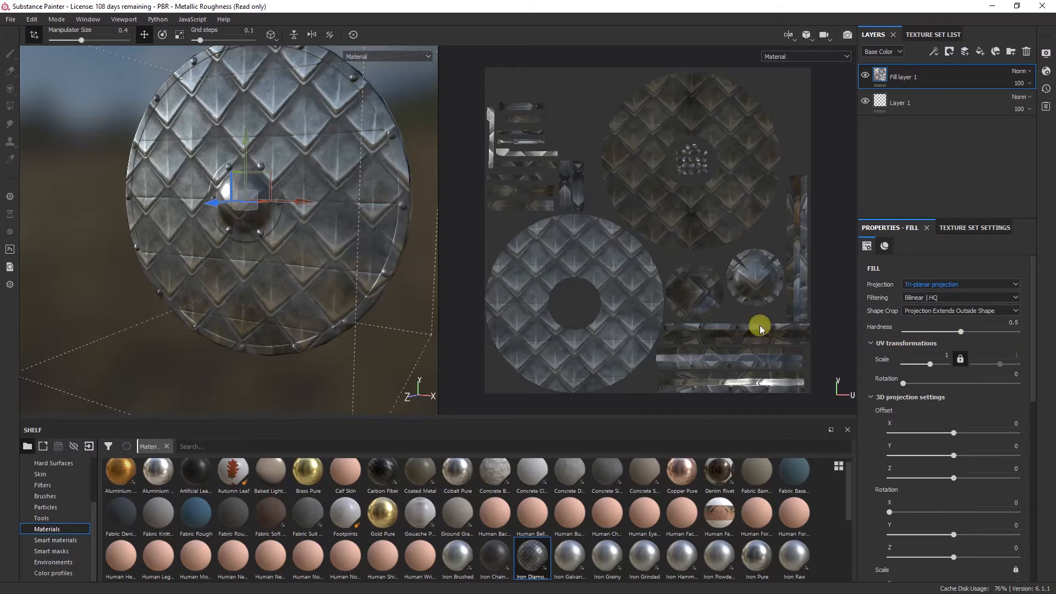
pyautogui.keyDown('alt'); pyautogui.moveTo(323, 313); pyautogui.dragTo(327, 218); pyautogui.keyUp('alt')
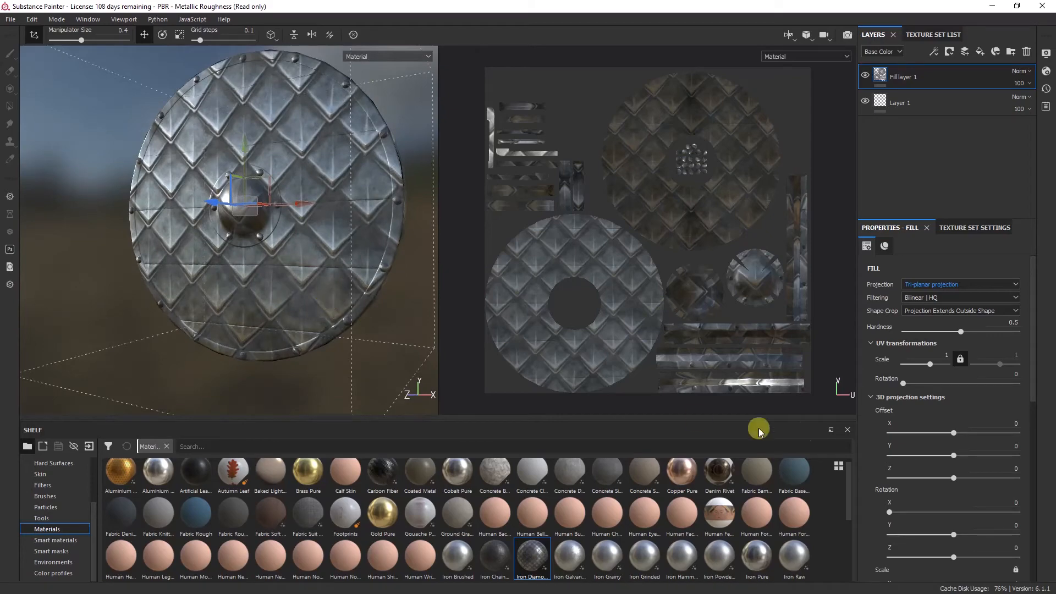
# Set the UV scale of Fill layer 1 to 3.16, keeping its rotation at 0
pyautogui.moveTo(932, 366); pyautogui.dragTo(932, 367)
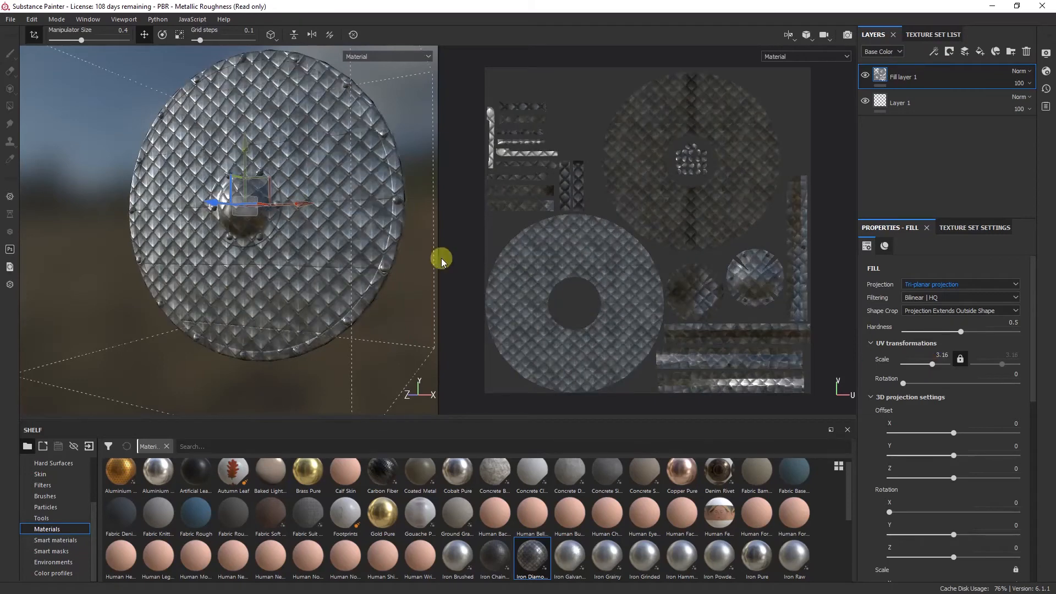
pyautogui.moveTo(315, 238)
pyautogui.keyDown('alt'); pyautogui.mouseDown()
pyautogui.moveTo(389, 249)
pyautogui.moveTo(314, 245)
pyautogui.moveTo(305, 220)
pyautogui.moveTo(310, 246)
pyautogui.mouseUp(); pyautogui.keyUp('alt')
pyautogui.moveTo(903, 381); pyautogui.dragTo(856, 382)
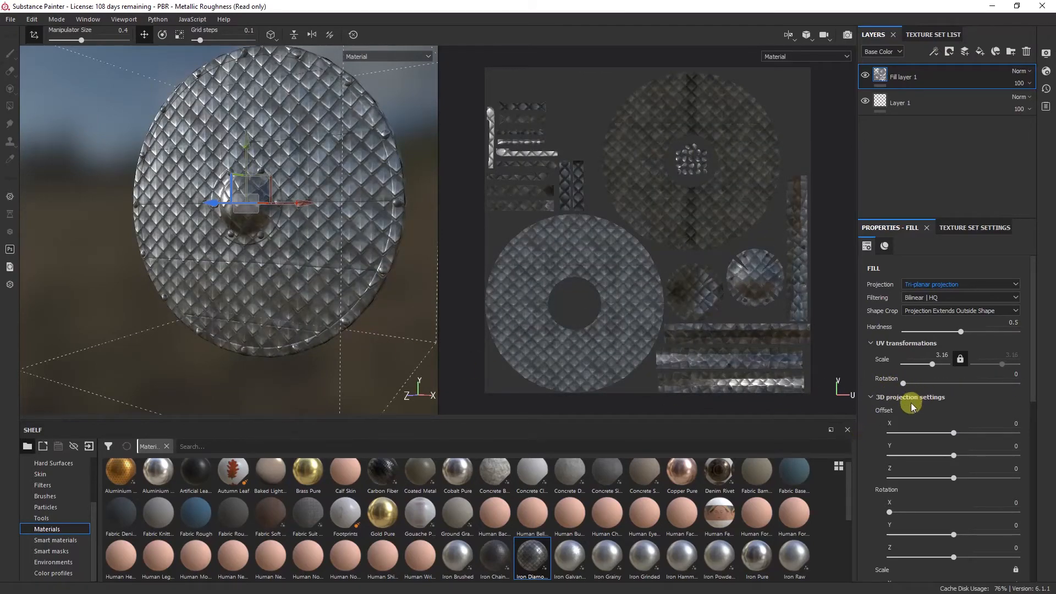
# Shift the fill's 3D projection along X to an offset of about 0.12 and collapse the 3D projection settings
pyautogui.moveTo(954, 434)
pyautogui.mouseDown()
pyautogui.moveTo(978, 433)
pyautogui.moveTo(940, 434)
pyautogui.moveTo(950, 432)
pyautogui.mouseUp()
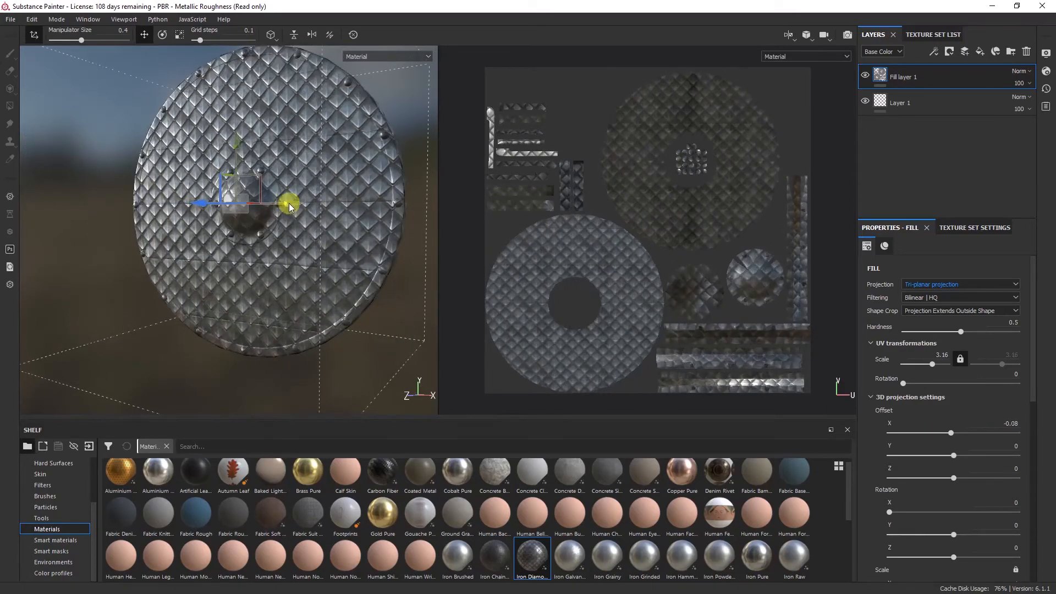
pyautogui.moveTo(279, 203); pyautogui.dragTo(309, 210)
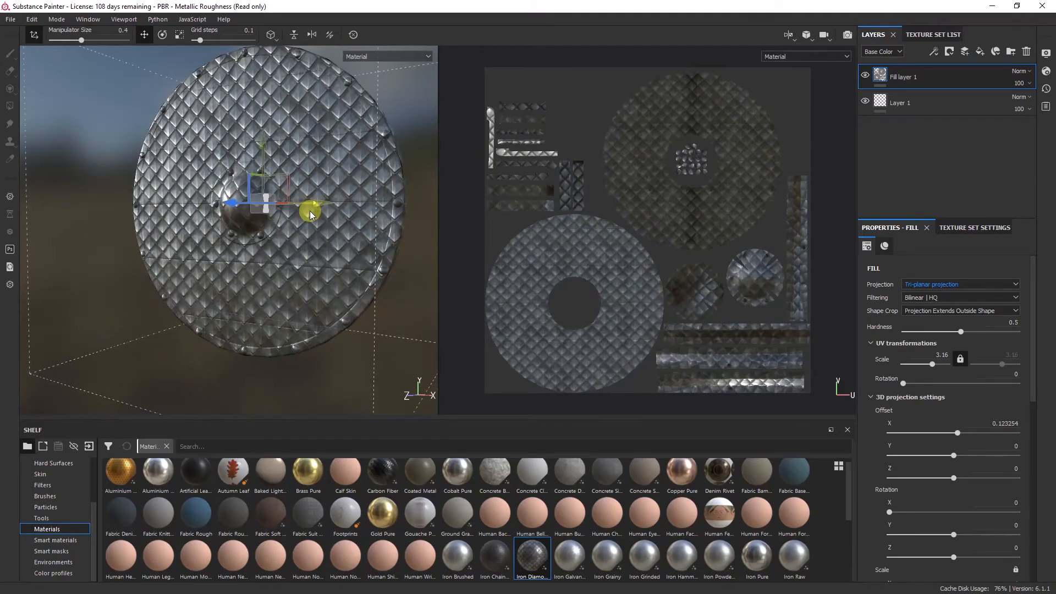
pyautogui.click(870, 396)
# Enable the normal channel in the Iron Diamond Armor fill material and inspect its effect on the shield
pyautogui.scroll(-2, 863, 485)
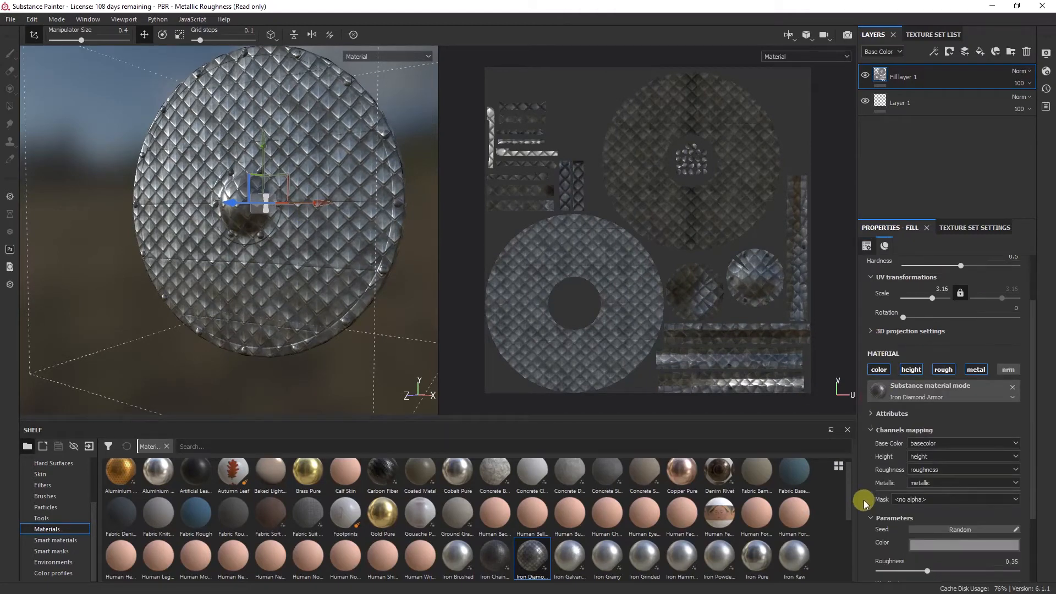
pyautogui.click(1007, 371)
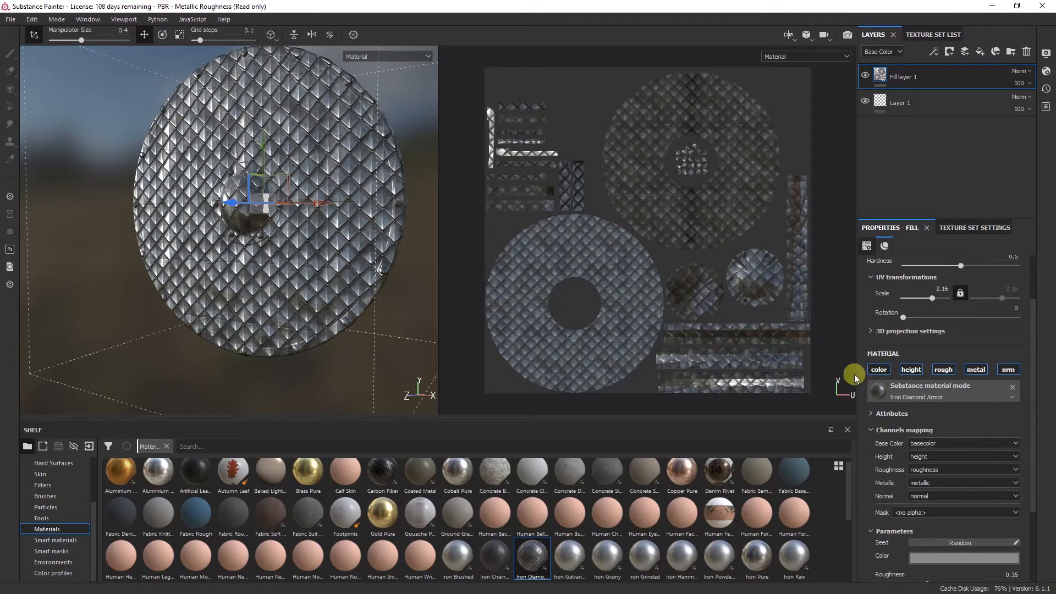
pyautogui.click(1011, 372)
pyautogui.click(1012, 372)
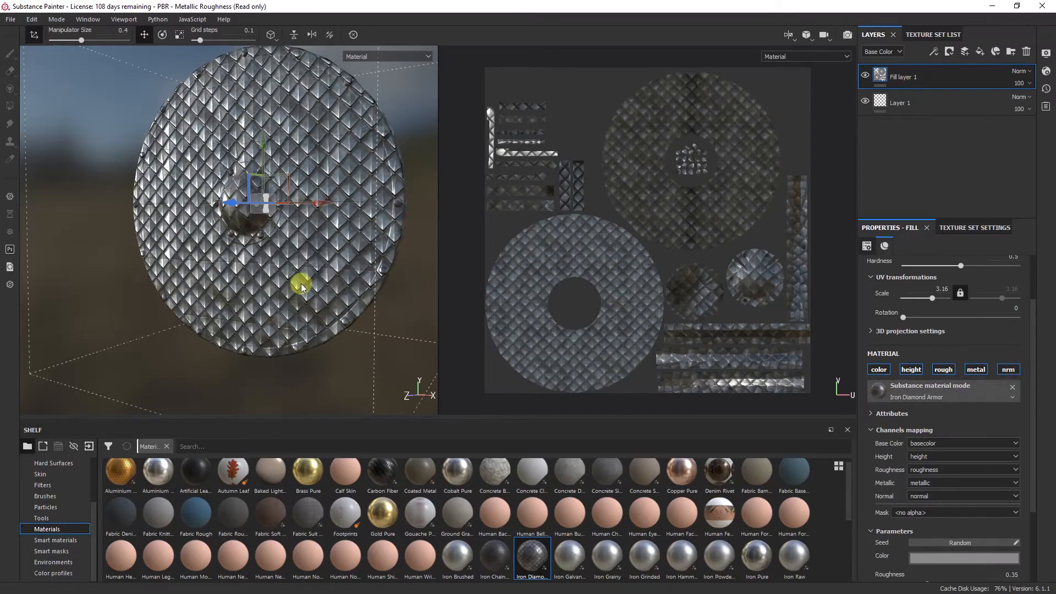
pyautogui.keyDown('alt'); pyautogui.moveTo(299, 285); pyautogui.dragTo(335, 207); pyautogui.keyUp('alt')
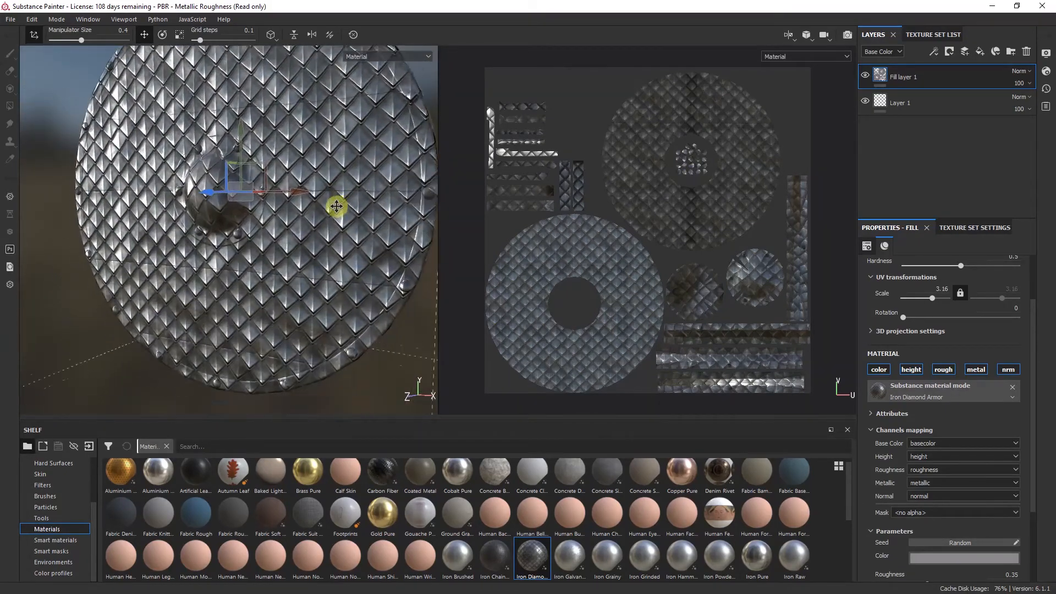
# Lighten the Iron Diamond Armor colour to a neutral grey with RGB values of 0.653
pyautogui.click(915, 514)
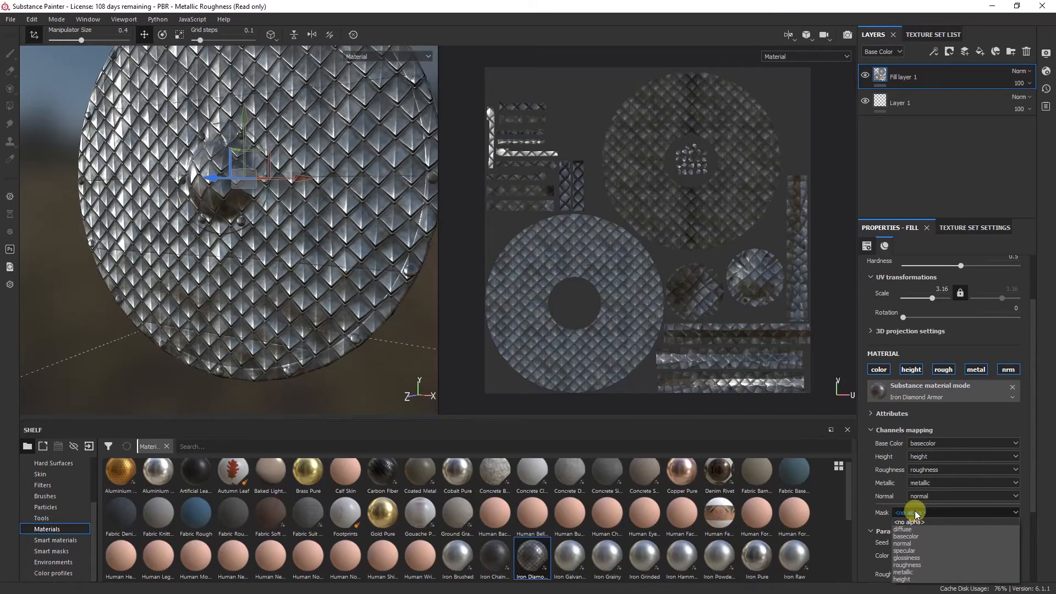
pyautogui.click(916, 512)
pyautogui.scroll(-3, 864, 517)
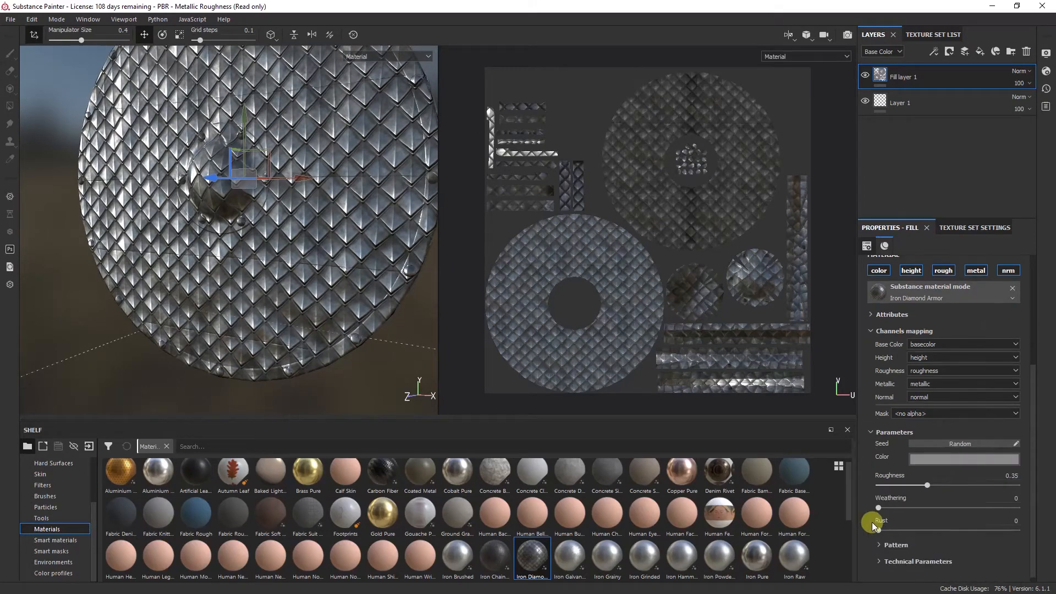
pyautogui.click(953, 464)
pyautogui.moveTo(977, 373); pyautogui.dragTo(899, 378)
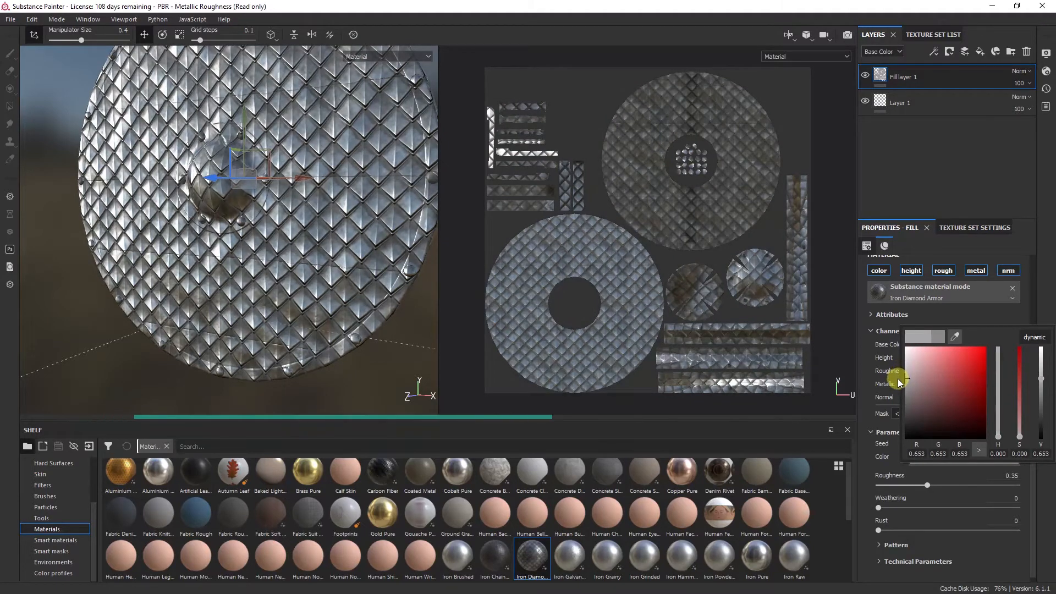
pyautogui.click(866, 404)
# Set the armor material's roughness to 0.3 and its weathering to 0.06, leaving rust at 0
pyautogui.scroll(-1, 870, 475)
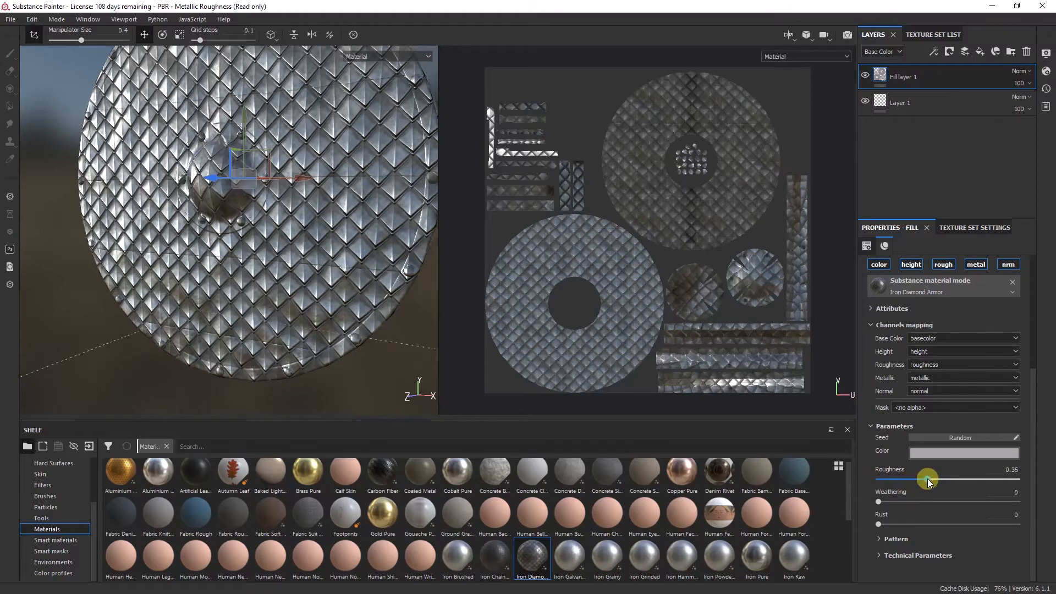
pyautogui.moveTo(926, 479)
pyautogui.mouseDown()
pyautogui.moveTo(1022, 475)
pyautogui.moveTo(886, 474)
pyautogui.moveTo(918, 479)
pyautogui.mouseUp()
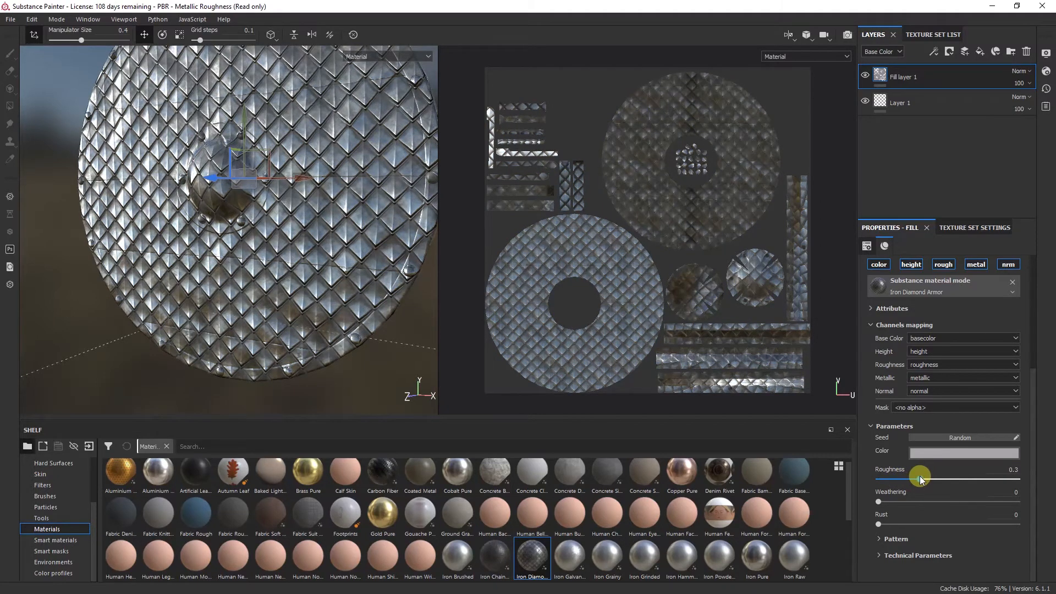
pyautogui.keyDown('alt'); pyautogui.moveTo(406, 346); pyautogui.dragTo(295, 307); pyautogui.keyUp('alt')
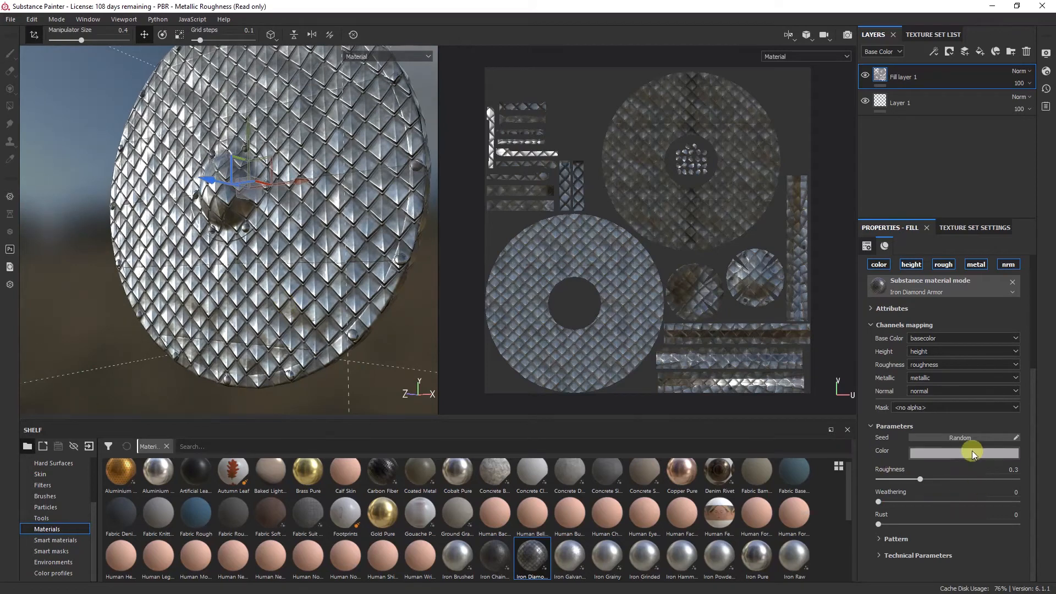
pyautogui.moveTo(879, 501); pyautogui.dragTo(1041, 499)
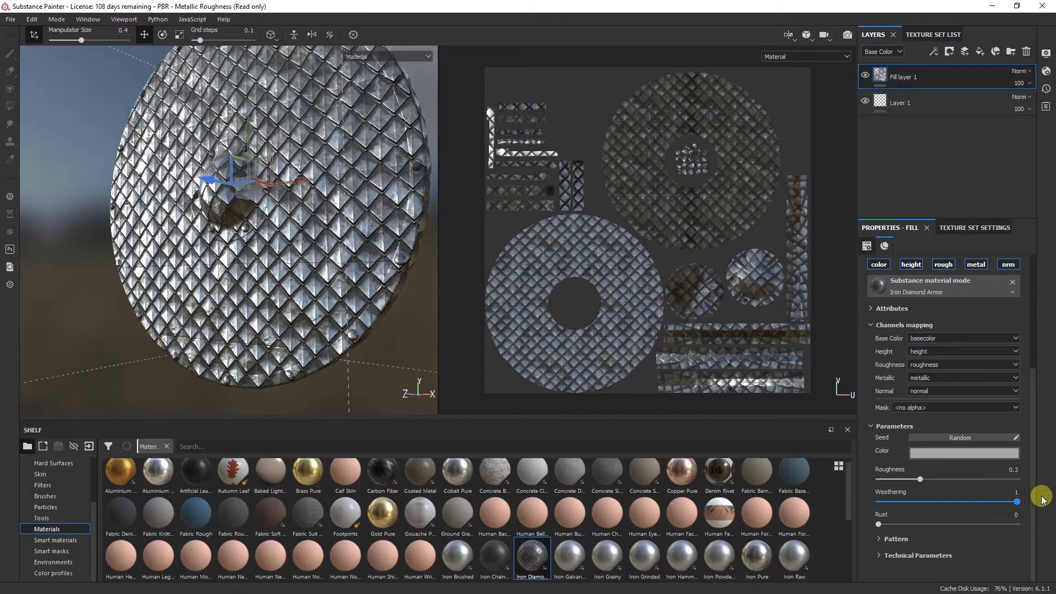
pyautogui.moveTo(963, 493); pyautogui.dragTo(896, 495)
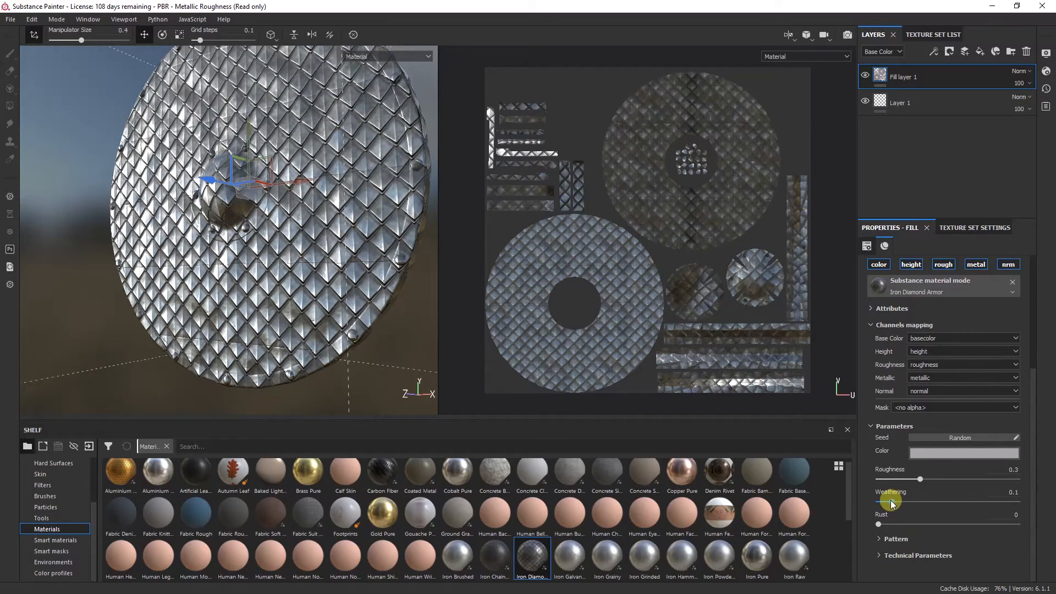
pyautogui.moveTo(890, 500); pyautogui.dragTo(872, 523)
# Expand the armor's pattern parameters, try a tile value of 2 and return it to 1
pyautogui.click(880, 539)
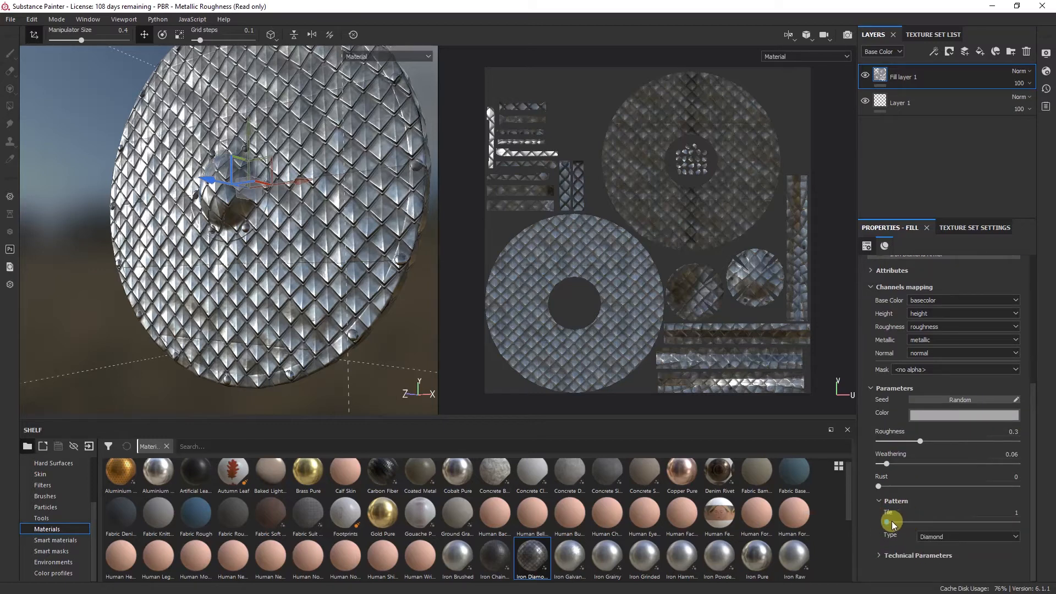
pyautogui.moveTo(892, 524); pyautogui.dragTo(924, 522)
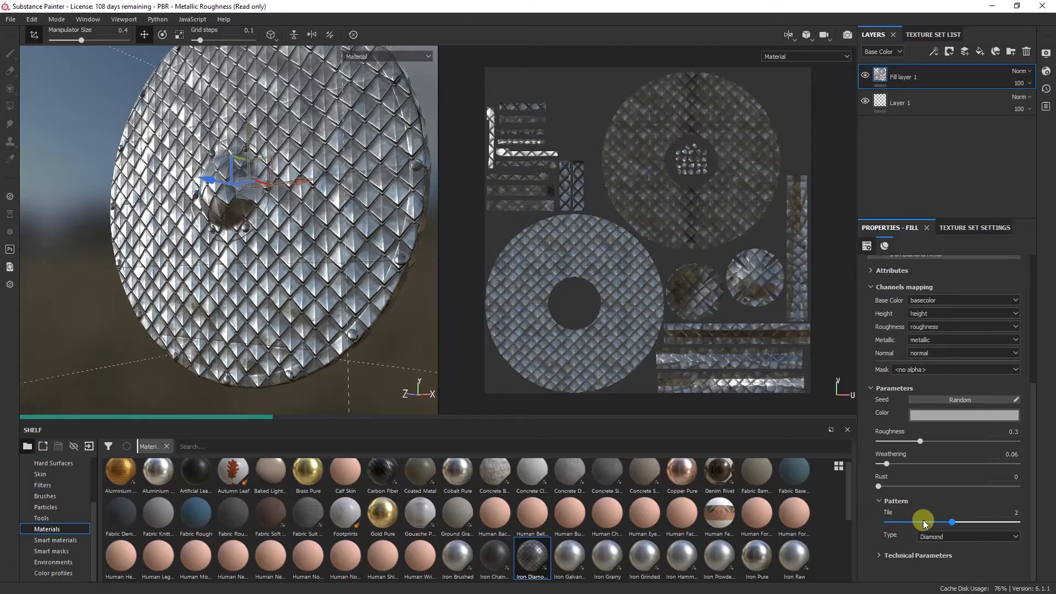
pyautogui.click(924, 520)
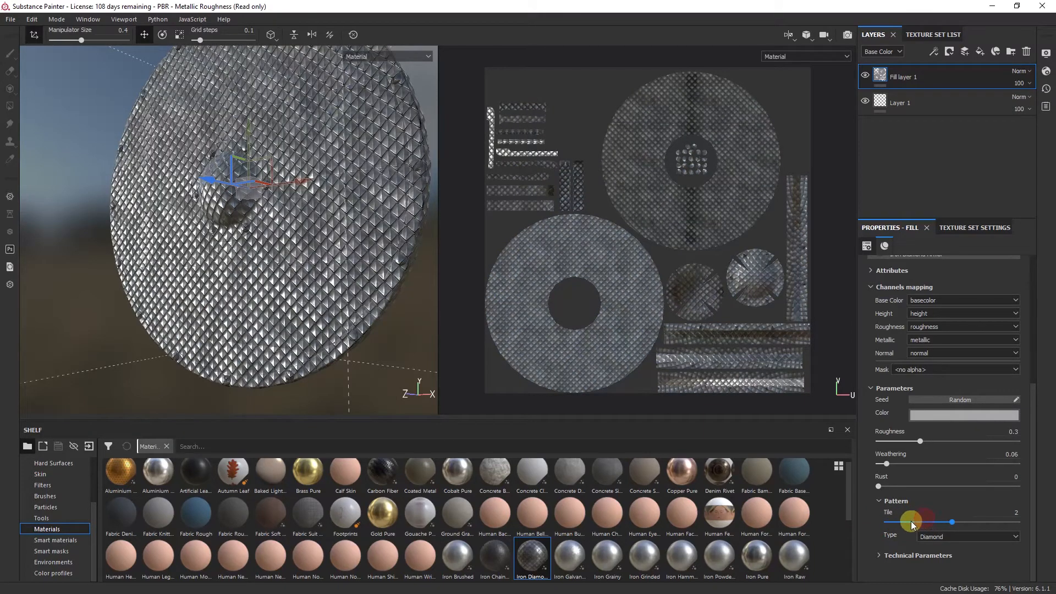
pyautogui.click(911, 522)
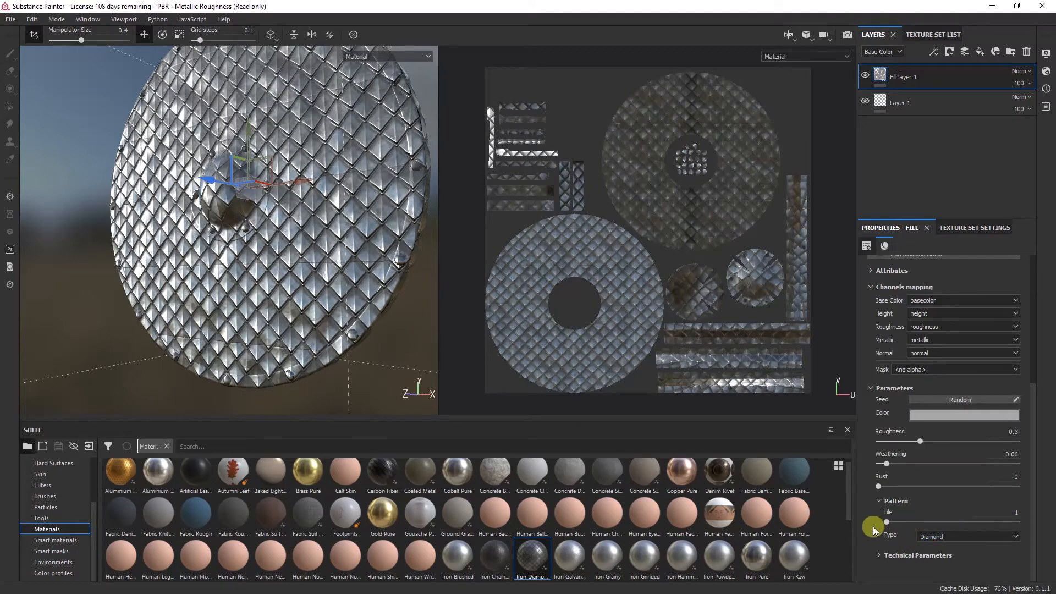
# Compare the Rectangle, Crescent and Circle pattern types on the armor material and settle on Crescent
pyautogui.click(954, 542)
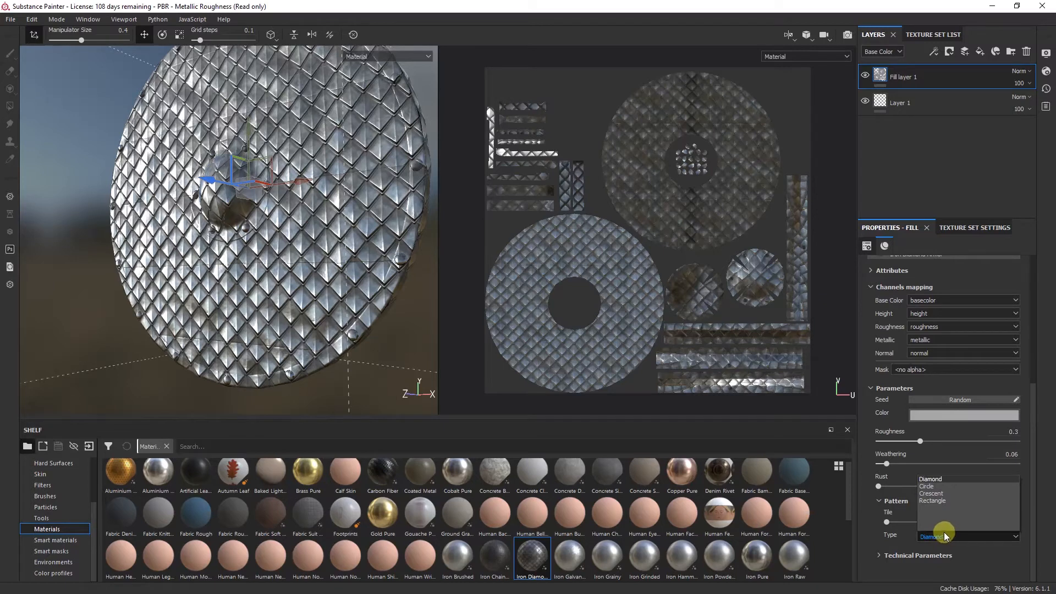
pyautogui.click(935, 500)
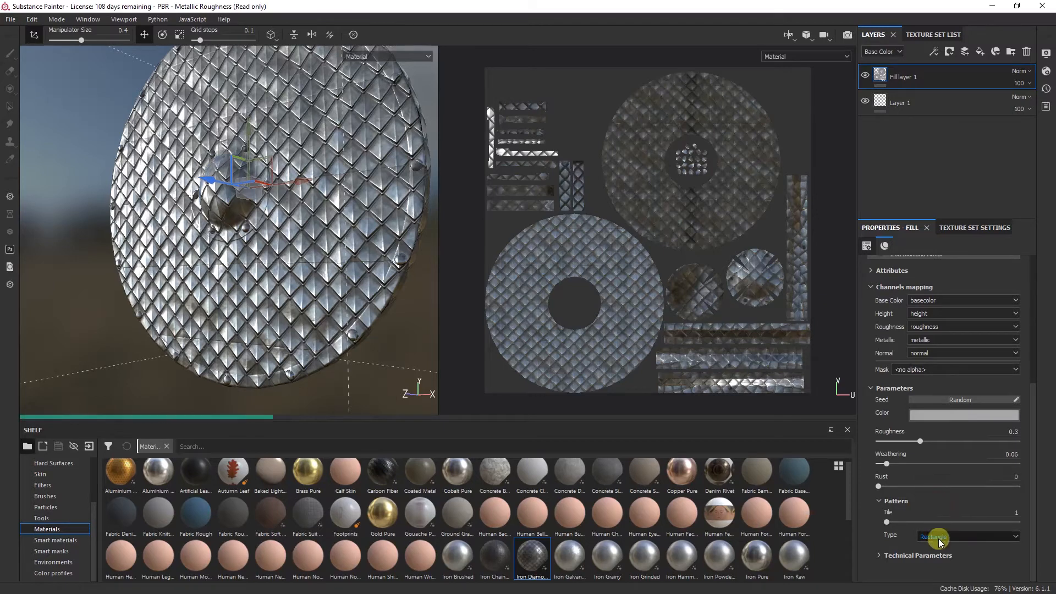
pyautogui.click(943, 538)
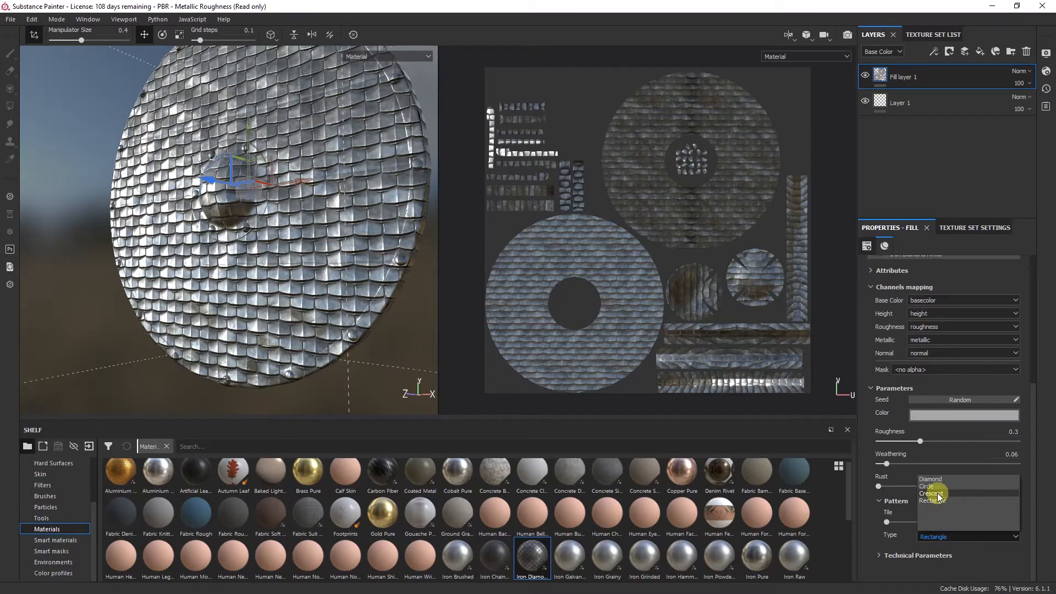
pyautogui.click(936, 491)
pyautogui.click(945, 539)
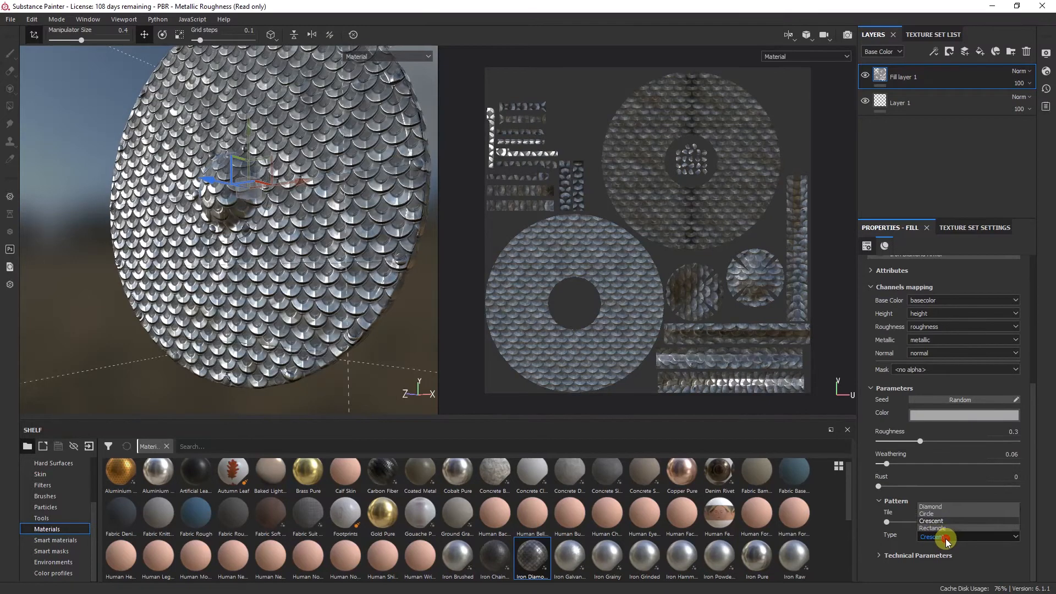
pyautogui.click(934, 488)
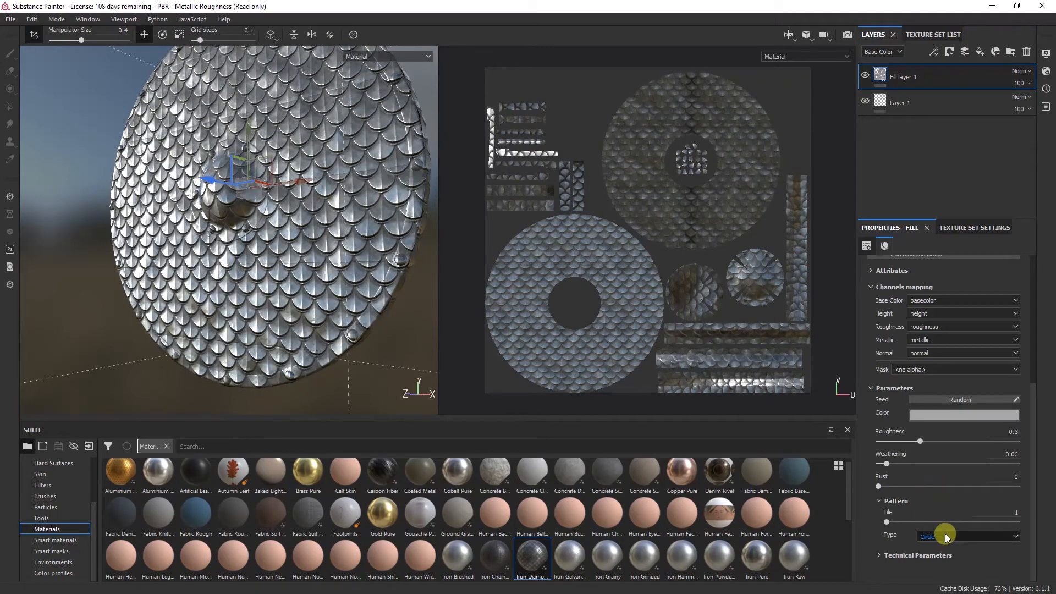
pyautogui.click(944, 533)
pyautogui.click(940, 493)
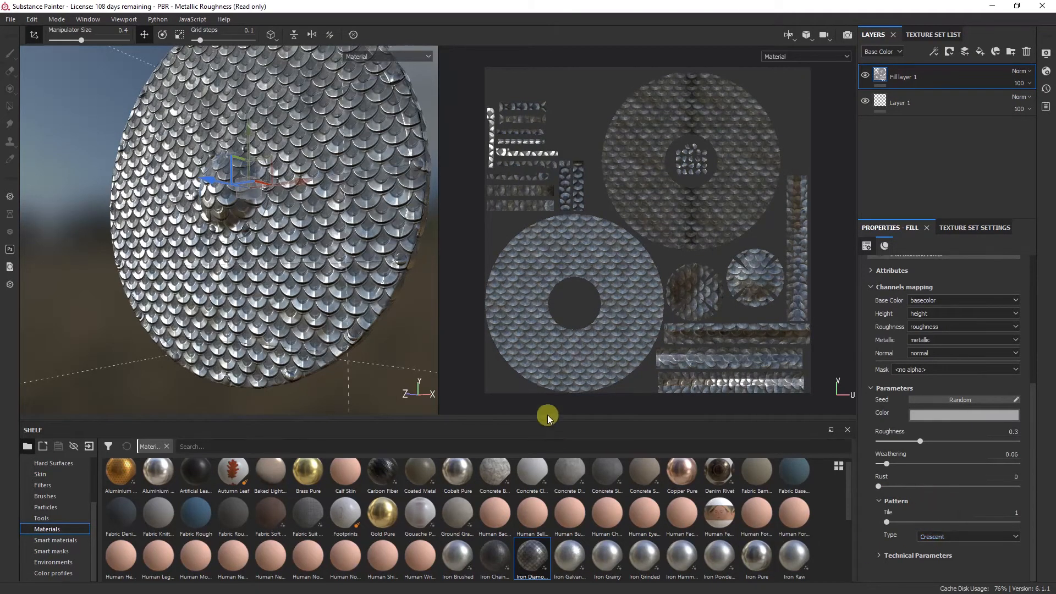
# Examine the crescent scale pattern across the shield's front from several angles and distances
pyautogui.keyDown('alt'); pyautogui.moveTo(221, 327); pyautogui.dragTo(266, 274); pyautogui.keyUp('alt')
pyautogui.keyDown('alt'); pyautogui.moveTo(266, 273); pyautogui.dragTo(282, 341, button='right'); pyautogui.keyUp('alt')
pyautogui.keyDown('alt'); pyautogui.moveTo(283, 341); pyautogui.dragTo(311, 288); pyautogui.keyUp('alt')
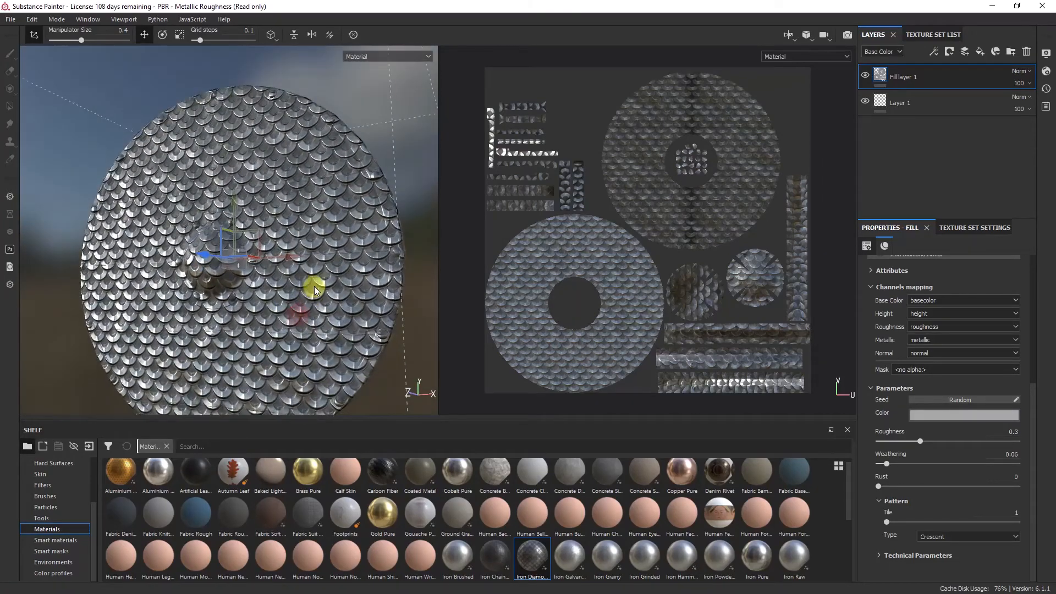
pyautogui.keyDown('alt'); pyautogui.moveTo(300, 326); pyautogui.dragTo(300, 295, button='right'); pyautogui.keyUp('alt')
pyautogui.keyDown('alt'); pyautogui.moveTo(299, 296); pyautogui.dragTo(281, 318); pyautogui.keyUp('alt')
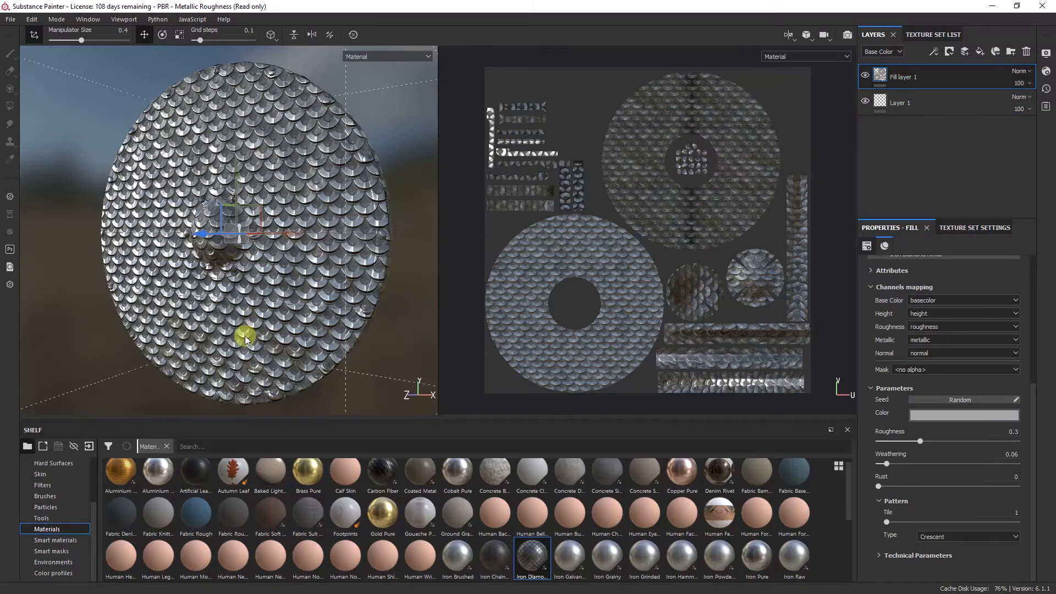
pyautogui.moveTo(219, 348)
pyautogui.keyDown('alt'); pyautogui.mouseDown()
pyautogui.moveTo(478, 340)
pyautogui.moveTo(238, 355)
pyautogui.moveTo(219, 346)
pyautogui.mouseUp(); pyautogui.keyUp('alt')
# Mask Fill layer 1 with a color selection, picking the mid-green plank color (R 15, G 154, B 61) from the ID map
pyautogui.scroll(5, 891, 352)
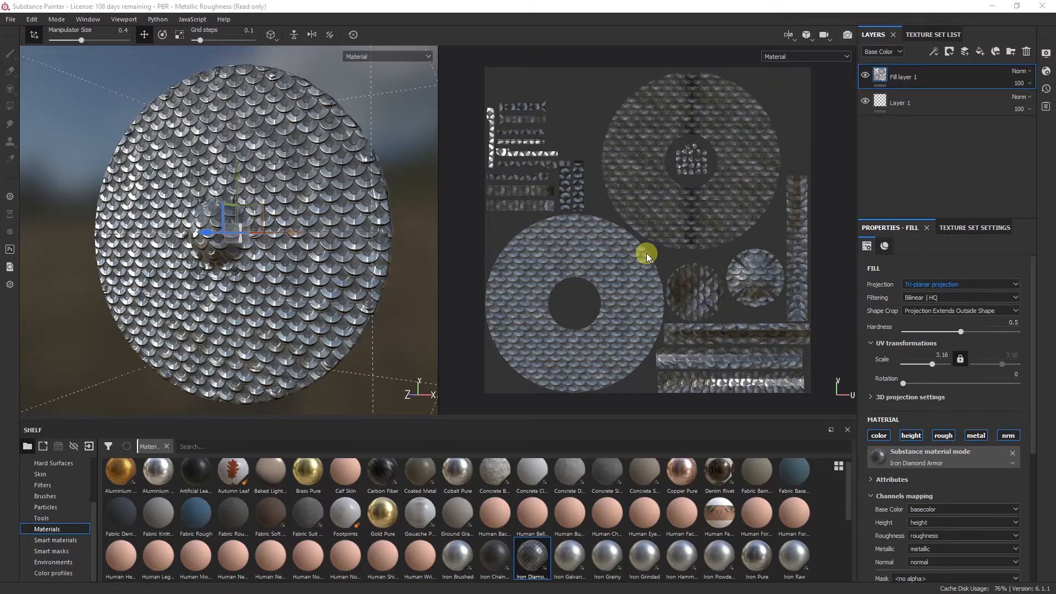
pyautogui.doubleClick(905, 78)
pyautogui.click(907, 61)
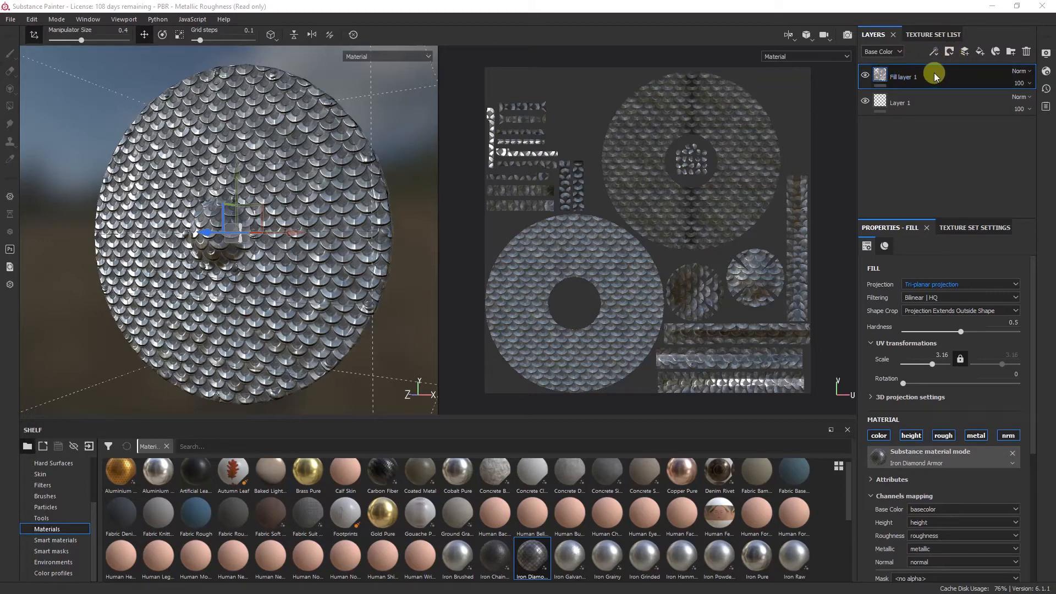
pyautogui.click(949, 51)
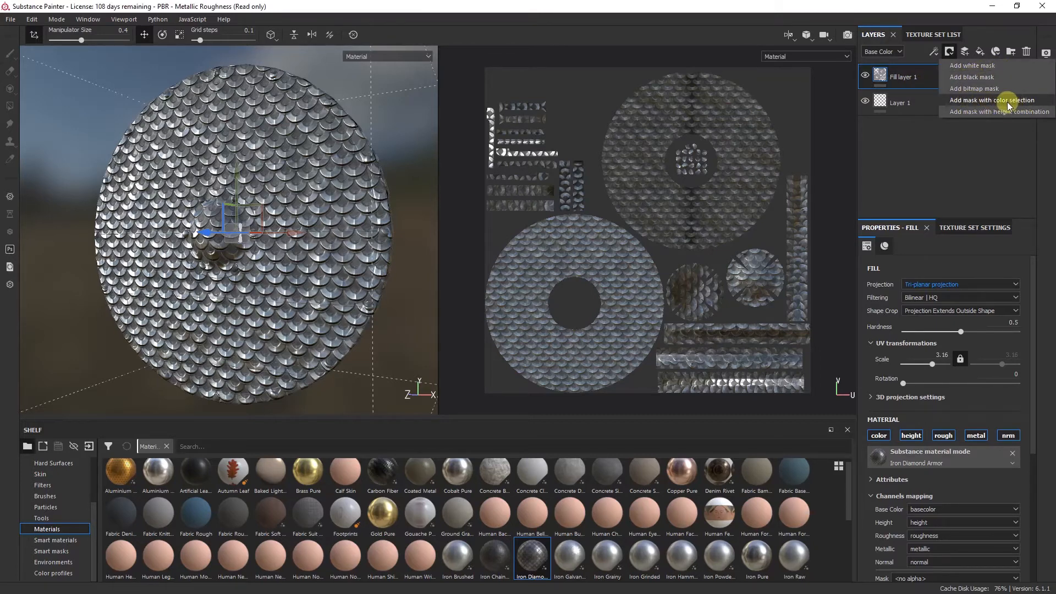
pyautogui.click(971, 101)
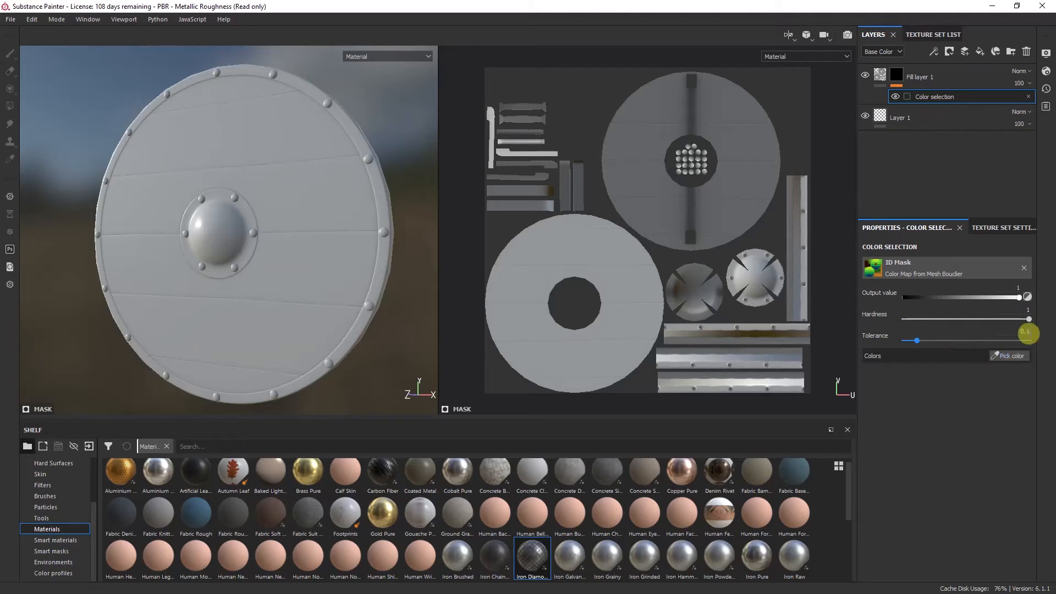
pyautogui.click(1010, 361)
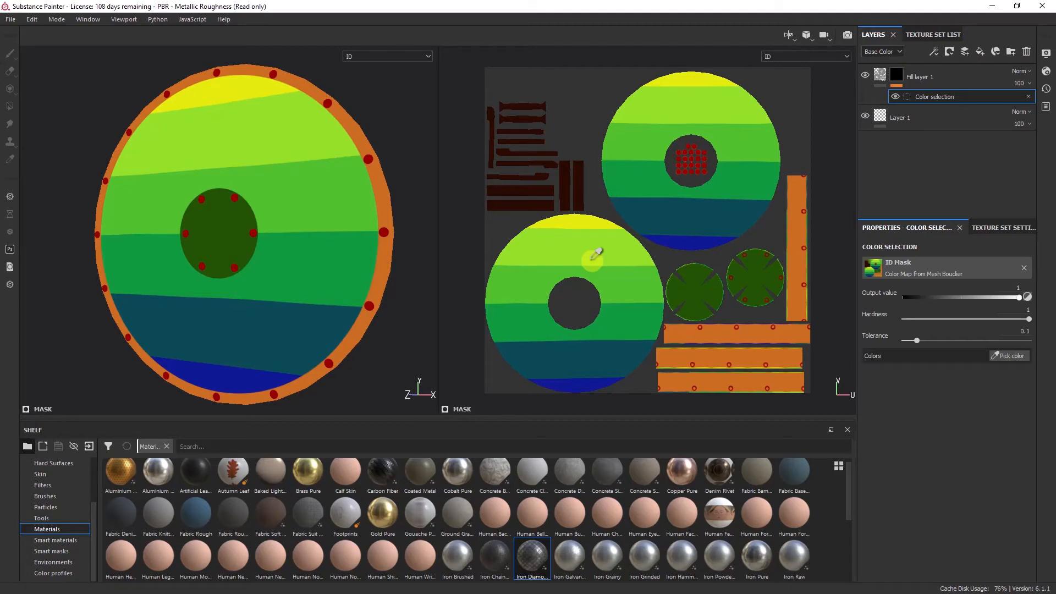
pyautogui.click(615, 323)
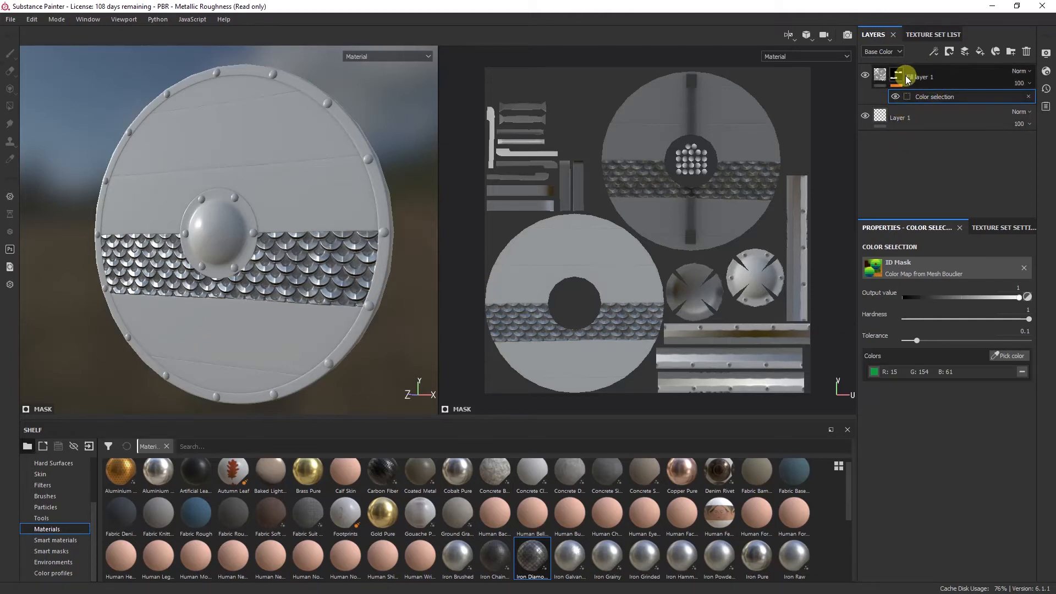
# Switch between Fill layer 1's mask and its fill content, finishing with the fill content selected for editing
pyautogui.doubleClick(929, 78)
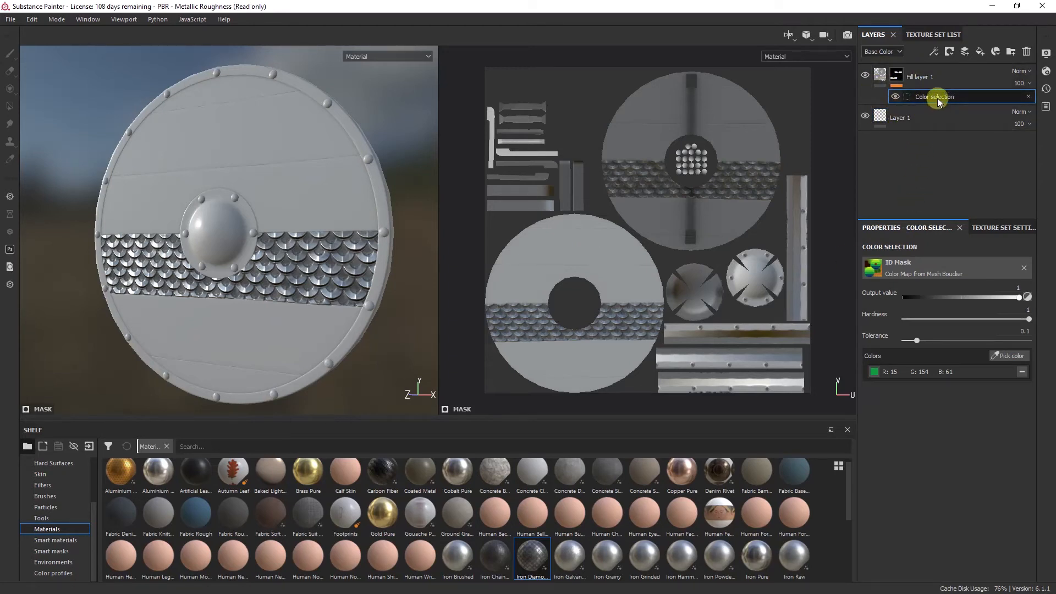
pyautogui.click(880, 75)
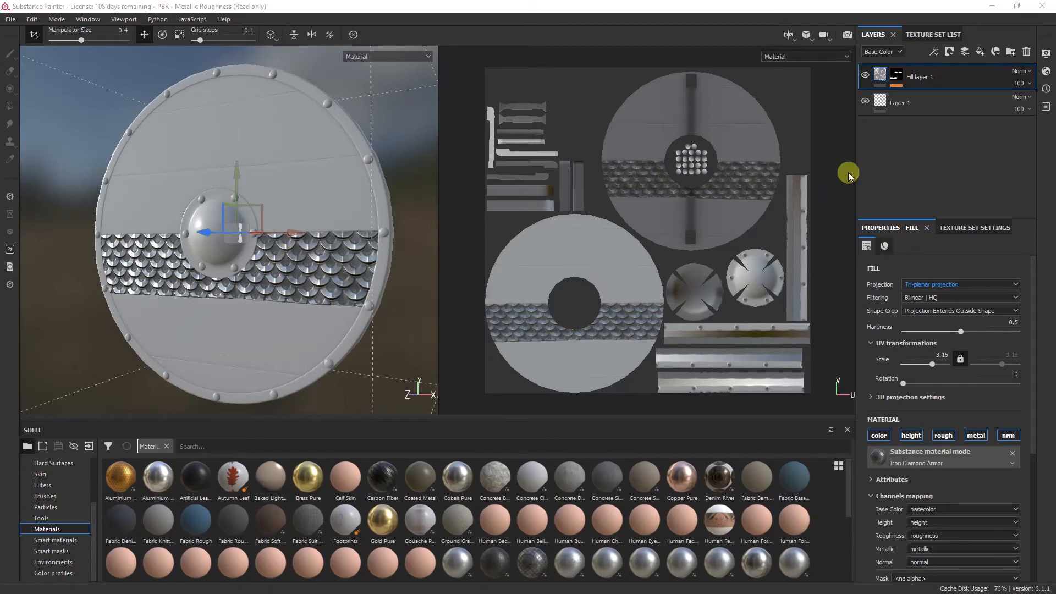
pyautogui.click(900, 74)
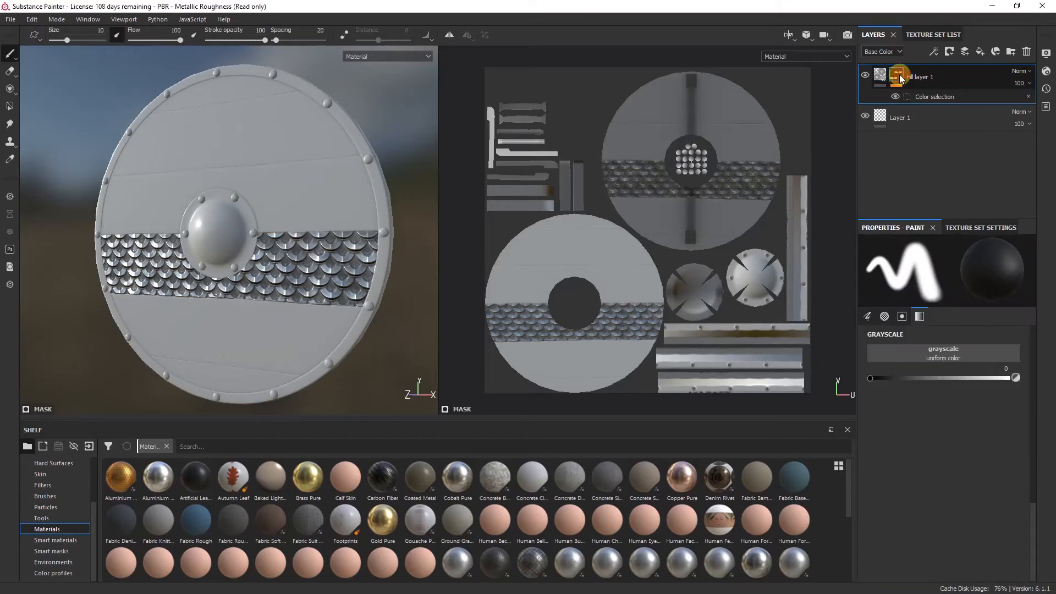
pyautogui.click(900, 75)
pyautogui.click(900, 75)
pyautogui.click(879, 75)
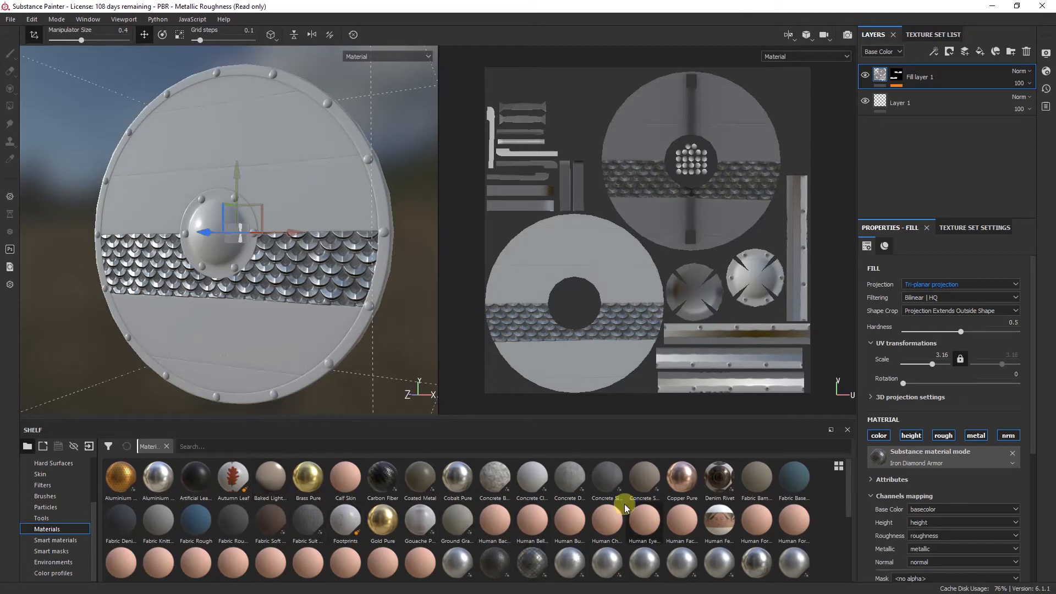
# Try the Aluminium Insulator material on the masked plank, experiment with its rotation and return it to 0
pyautogui.click(121, 477)
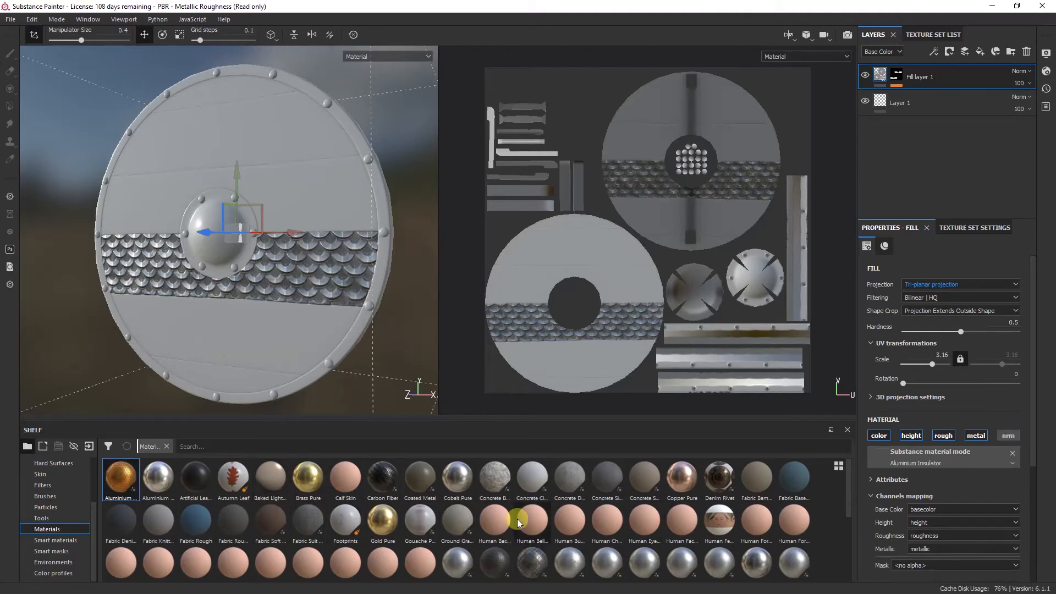
pyautogui.moveTo(517, 521)
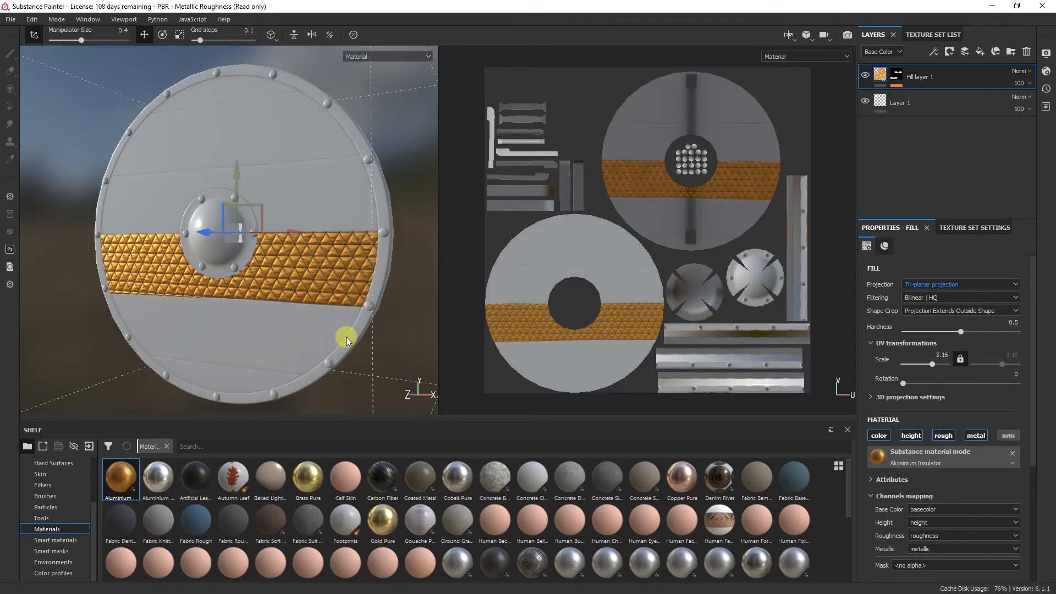
pyautogui.moveTo(212, 319)
pyautogui.keyDown('alt'); pyautogui.mouseDown()
pyautogui.moveTo(304, 309)
pyautogui.moveTo(539, 313)
pyautogui.moveTo(181, 308)
pyautogui.moveTo(242, 310)
pyautogui.moveTo(231, 330)
pyautogui.moveTo(279, 321)
pyautogui.moveTo(181, 309)
pyautogui.moveTo(215, 307)
pyautogui.mouseUp(); pyautogui.keyUp('alt')
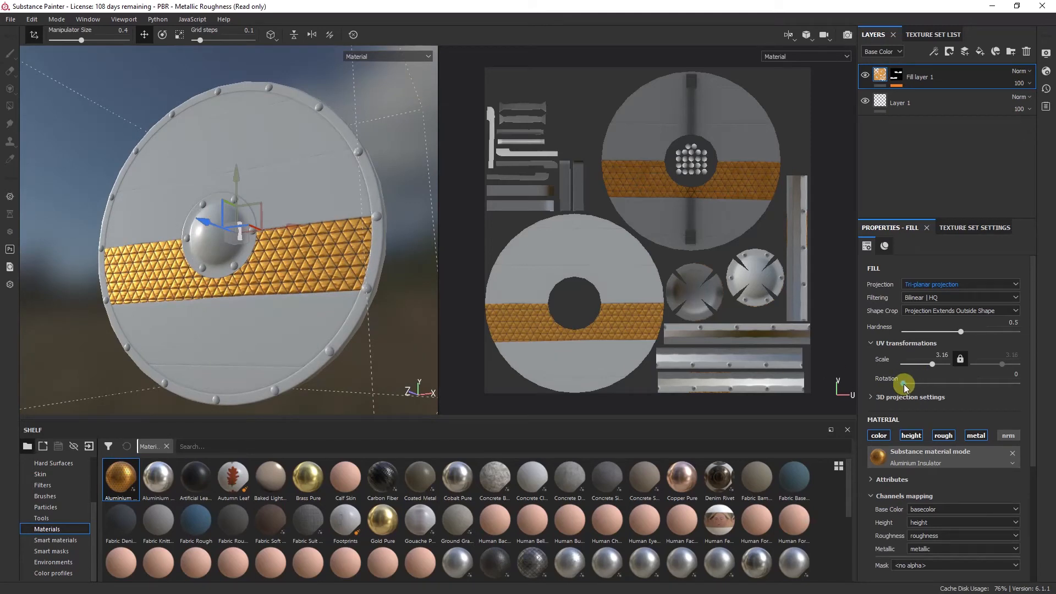
pyautogui.moveTo(903, 384)
pyautogui.mouseDown()
pyautogui.moveTo(955, 378)
pyautogui.moveTo(901, 380)
pyautogui.mouseUp()
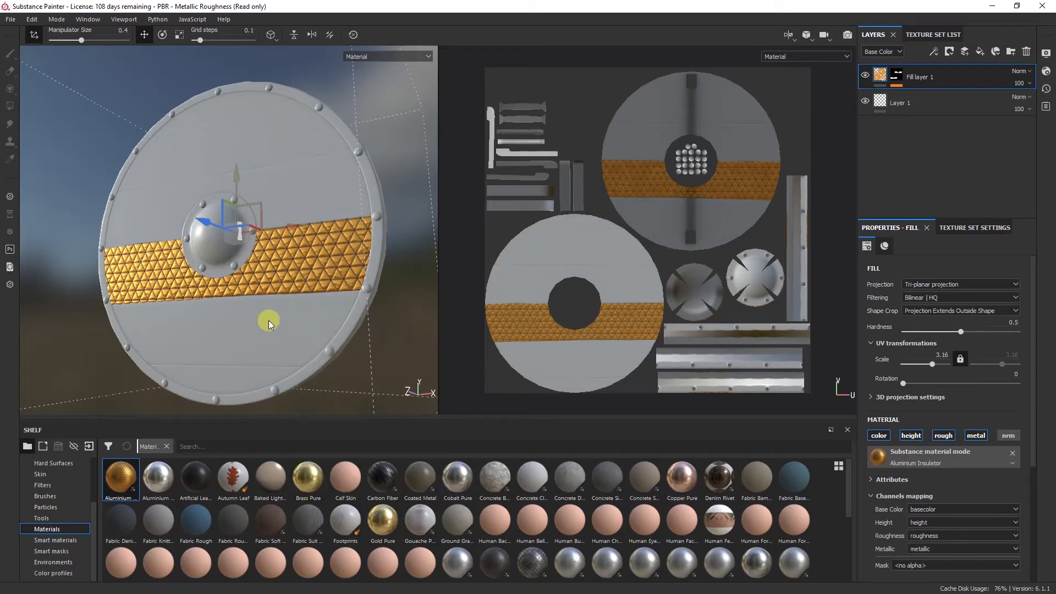
pyautogui.moveTo(266, 316)
pyautogui.keyDown('alt'); pyautogui.mouseDown()
pyautogui.moveTo(299, 330)
pyautogui.moveTo(278, 325)
pyautogui.mouseUp(); pyautogui.keyUp('alt')
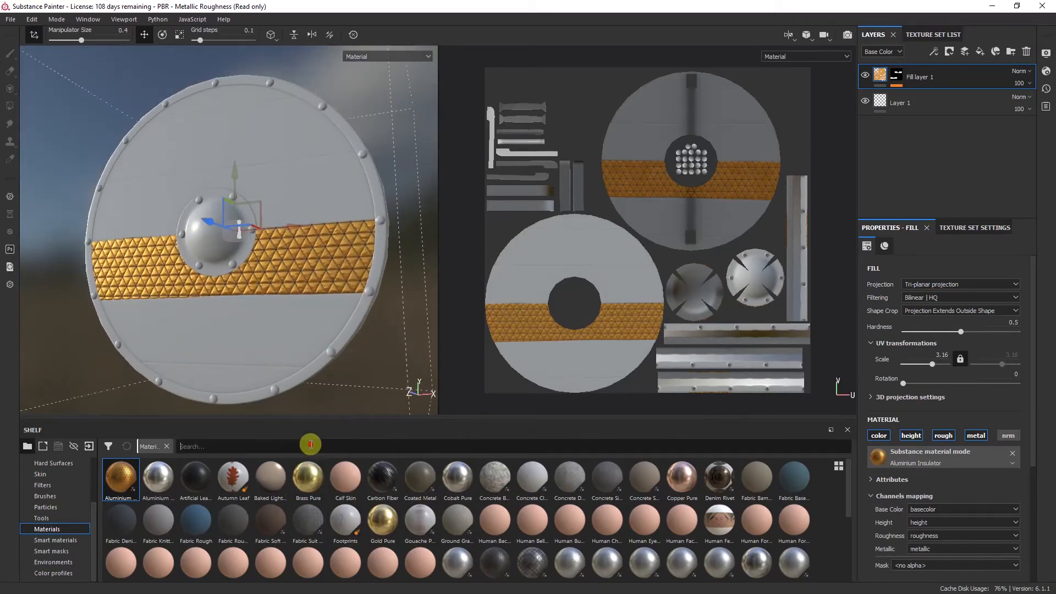
# Search the materials for wood, apply Wood Rough to the masked plank and set its UV scale to 1.78
pyautogui.click(214, 445)
pyautogui.write('wood')
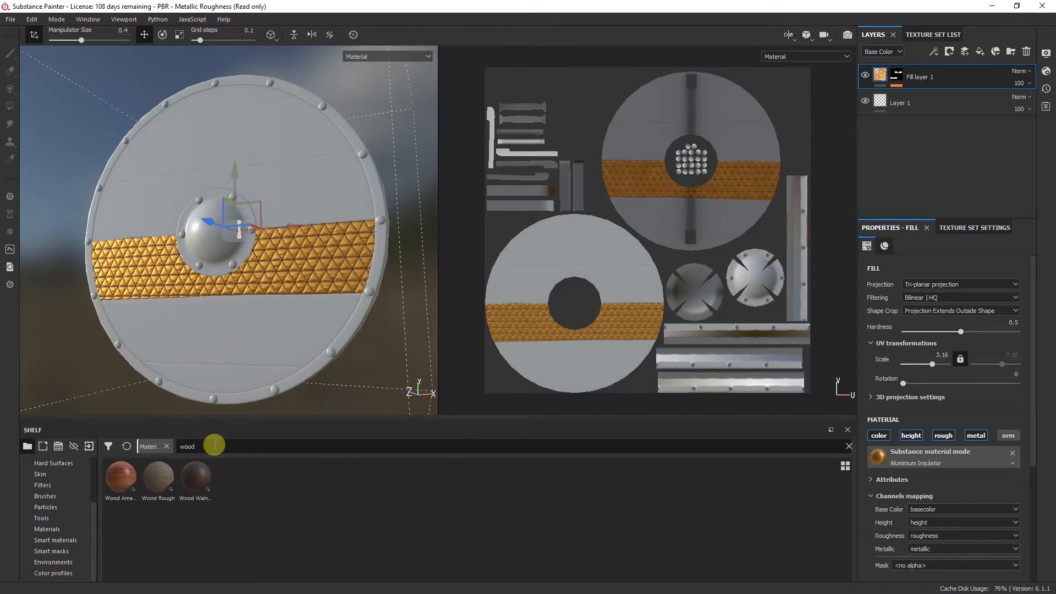
pyautogui.click(158, 477)
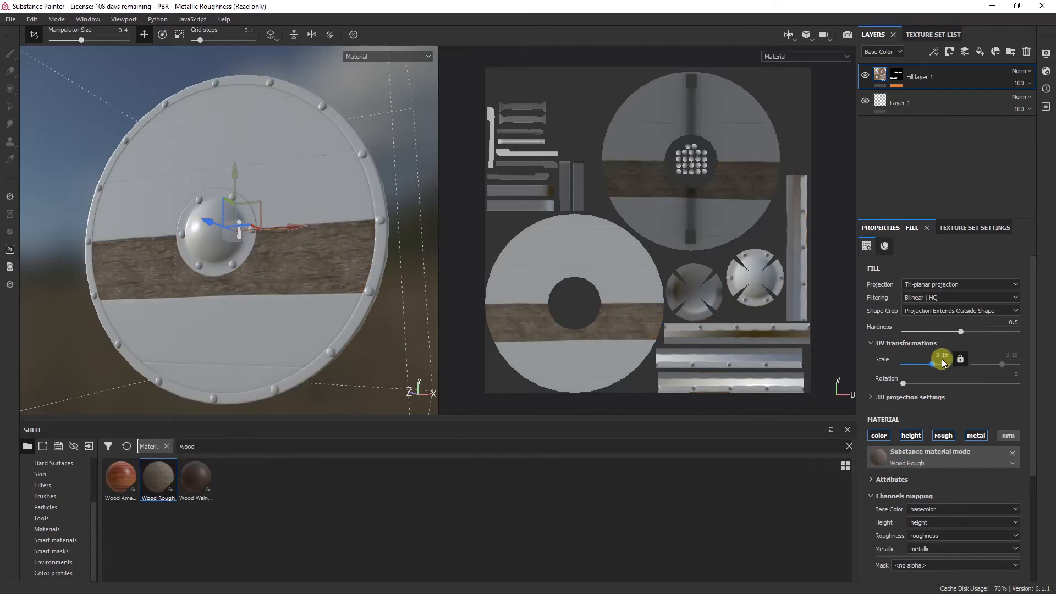
pyautogui.moveTo(931, 364); pyautogui.dragTo(931, 364)
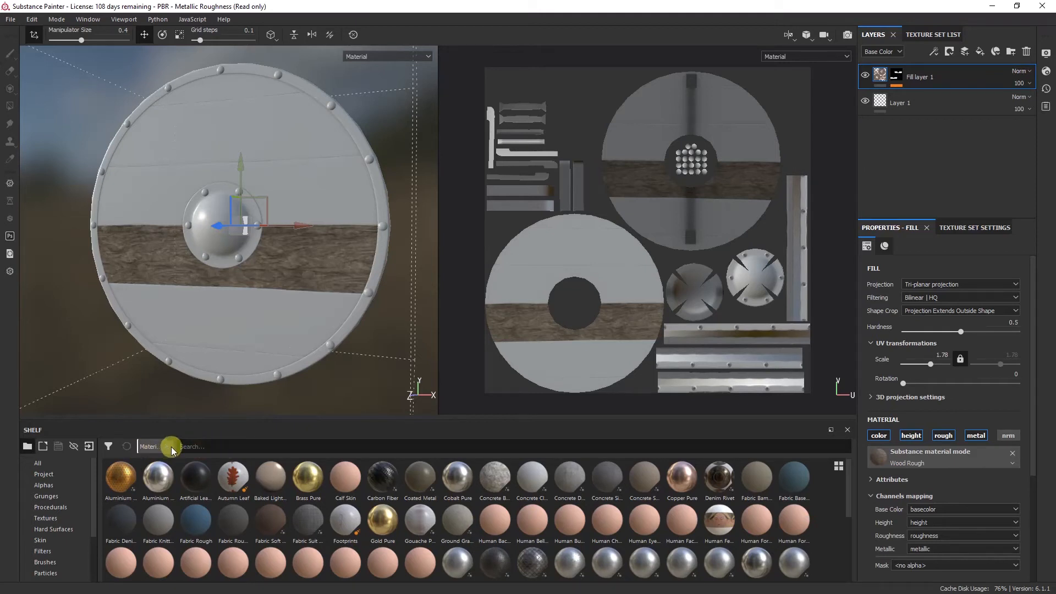
# Search the whole shelf for wood and add the Wood Ship Hull Old smart material above Fill layer 1
pyautogui.click(38, 463)
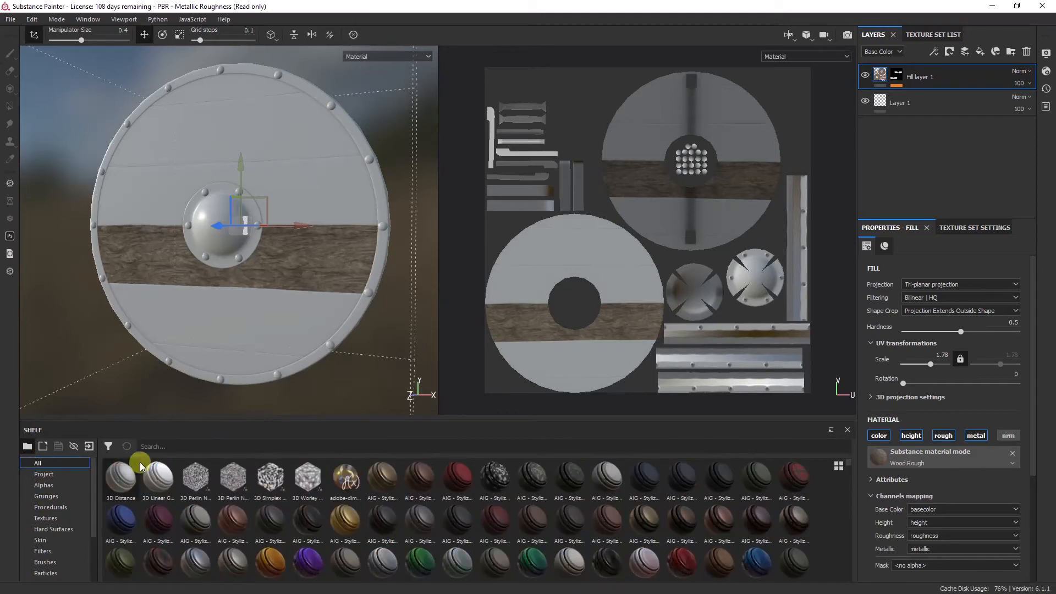
pyautogui.click(166, 444)
pyautogui.write('wood')
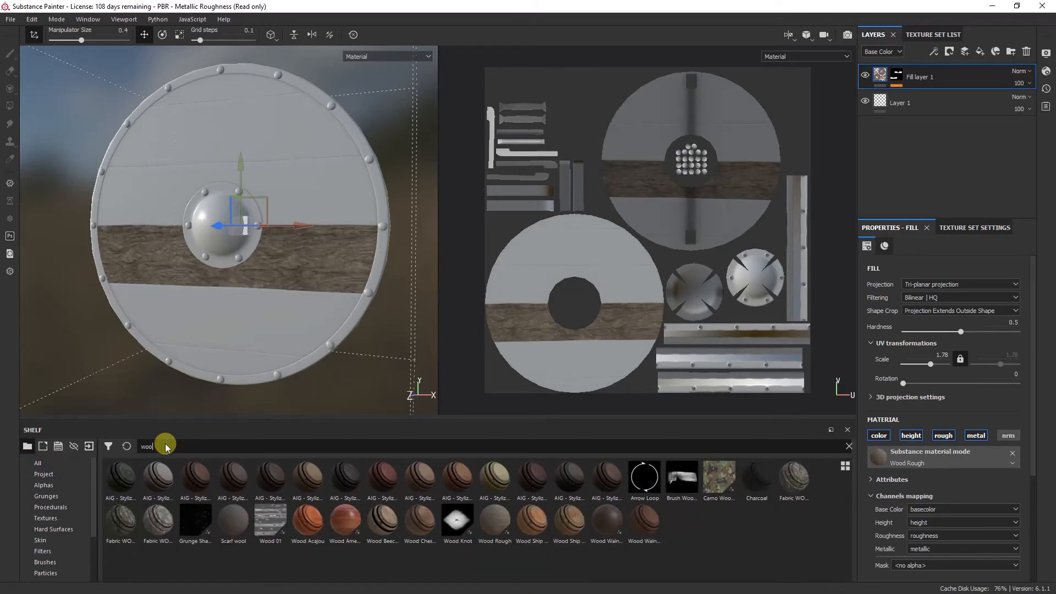
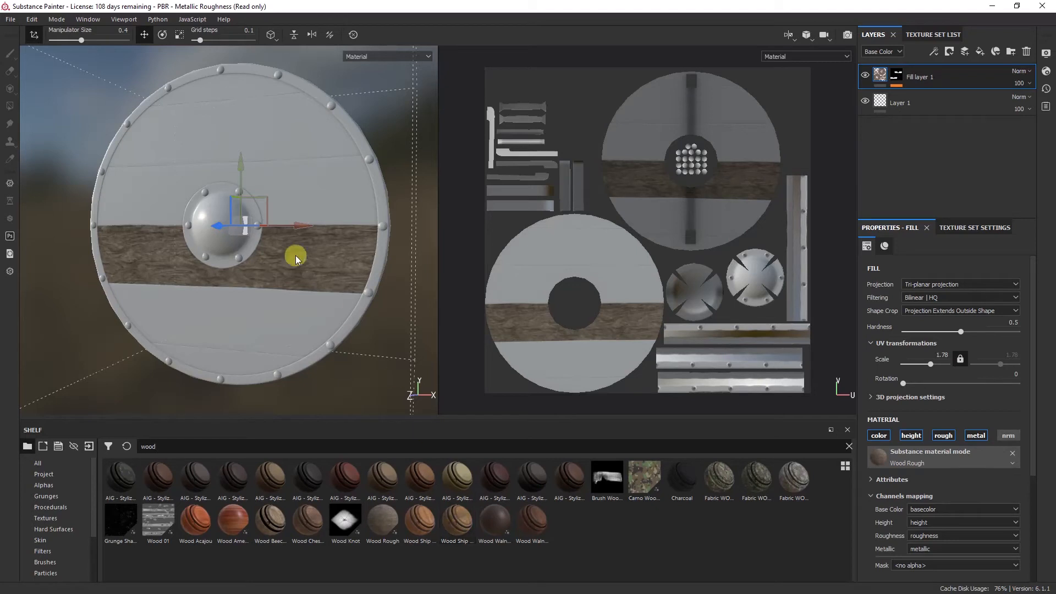
pyautogui.moveTo(444, 535); pyautogui.dragTo(906, 71)
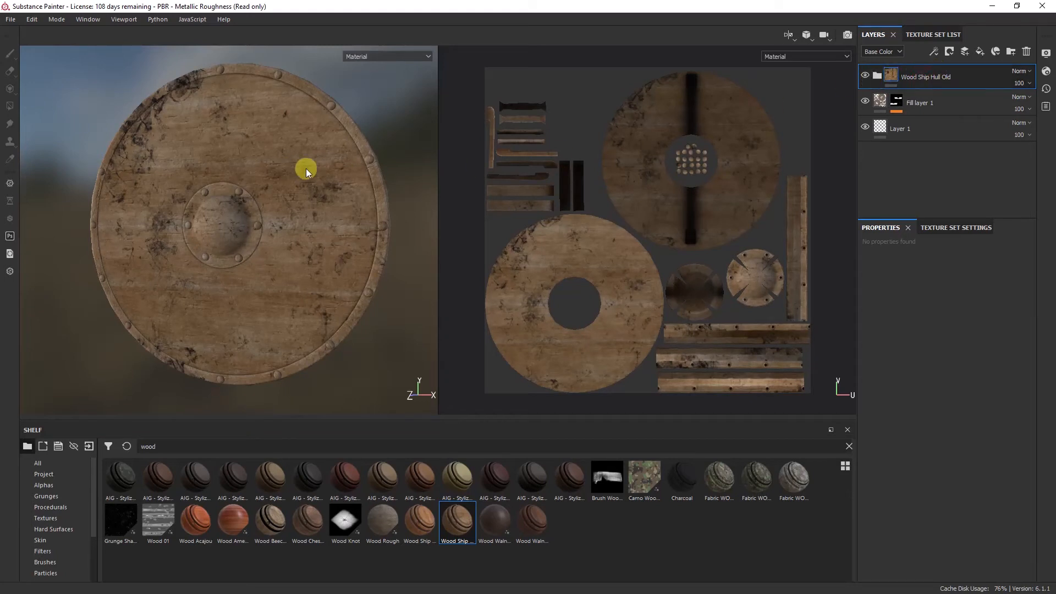
# Expand the Wood Ship Hull Old group, look through its sublayers and enlarge the layer list slightly
pyautogui.click(877, 77)
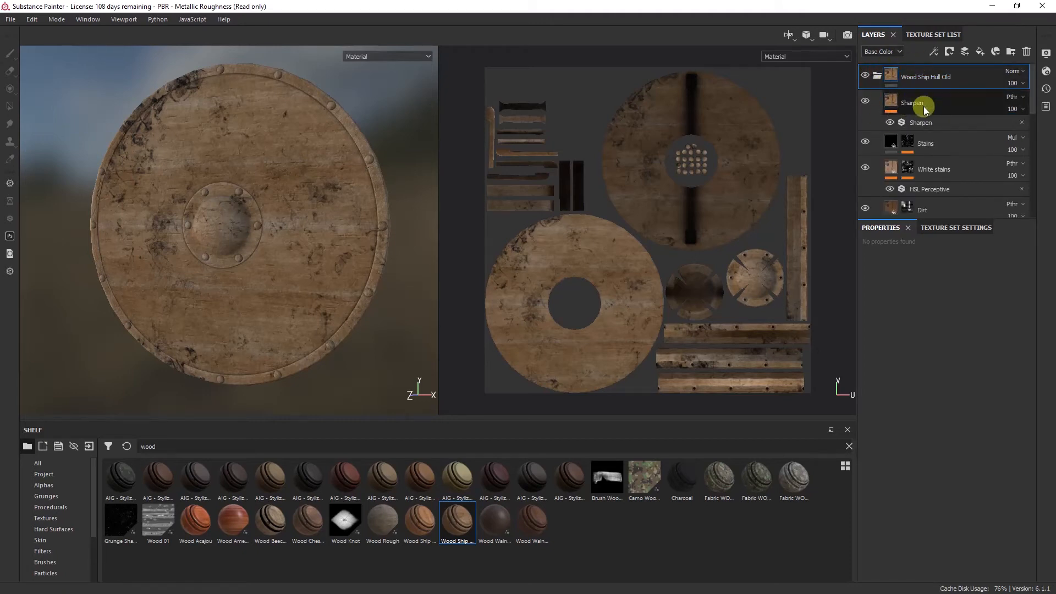
pyautogui.scroll(-6, 903, 158)
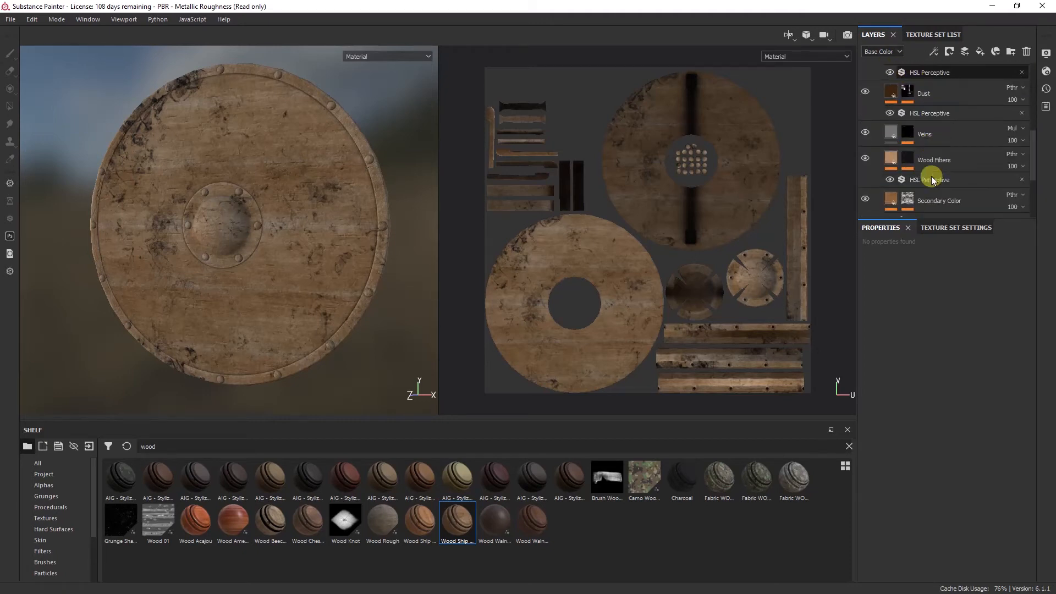
pyautogui.scroll(1, 932, 176)
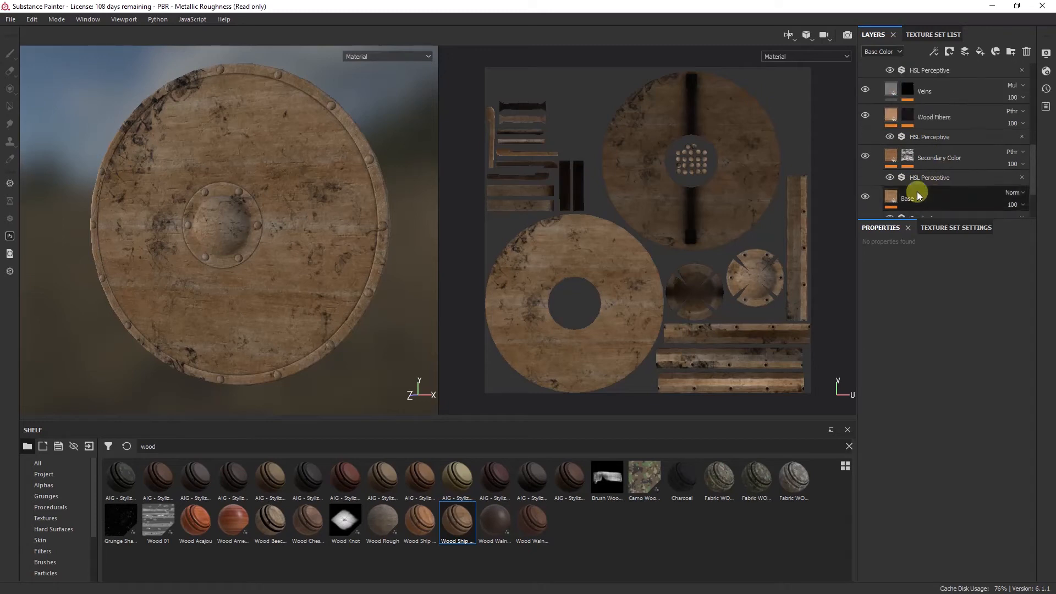
pyautogui.scroll(5, 942, 147)
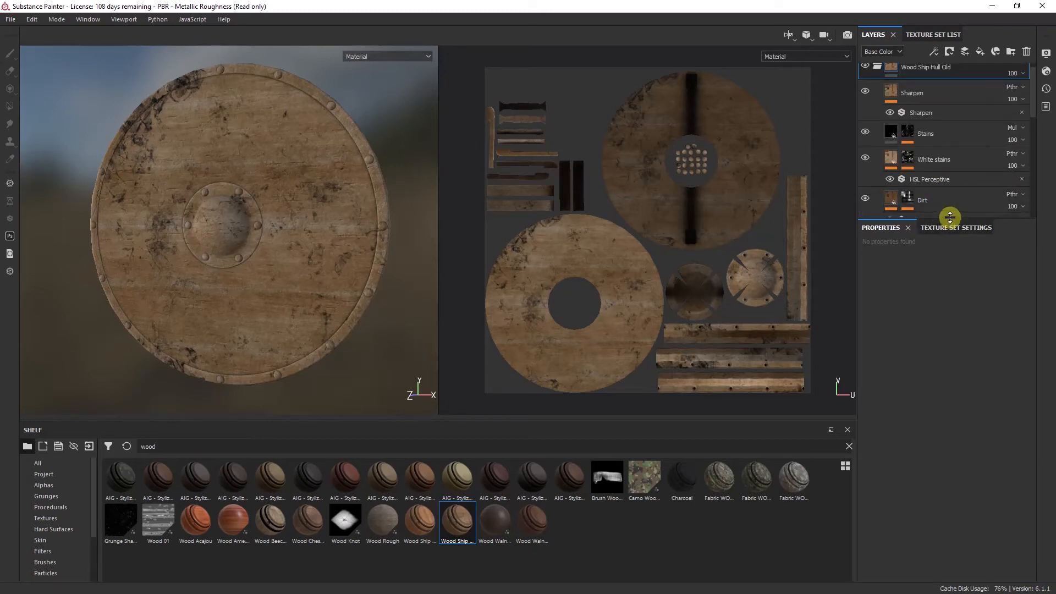
pyautogui.moveTo(951, 223); pyautogui.dragTo(962, 246)
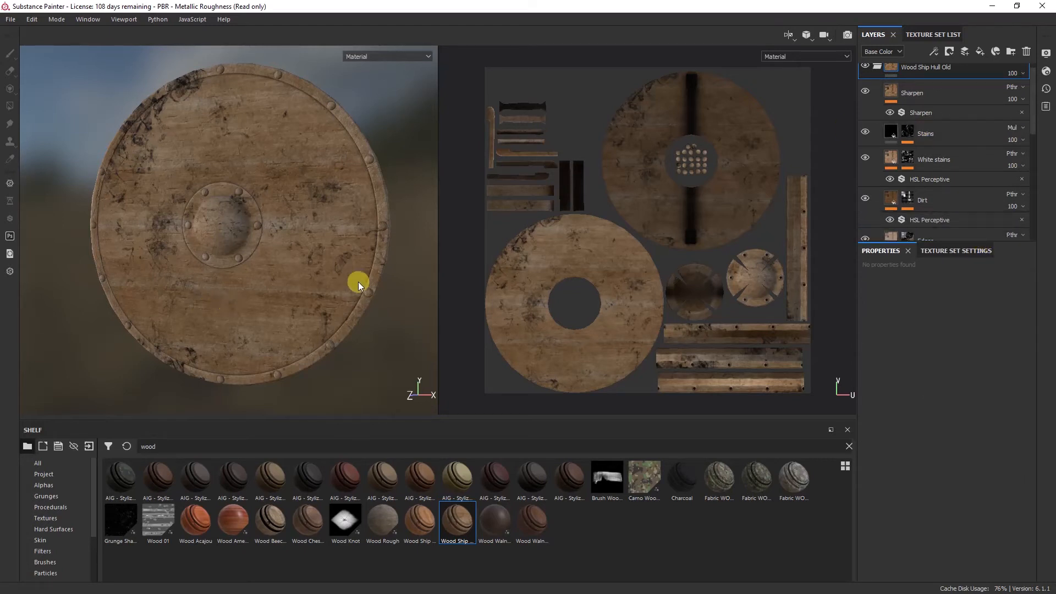
# Hide the Sharpen layer in the Wood Ship Hull Old group and open its Sharpen filter's parameters
pyautogui.keyDown('alt'); pyautogui.moveTo(302, 217); pyautogui.dragTo(276, 235); pyautogui.keyUp('alt')
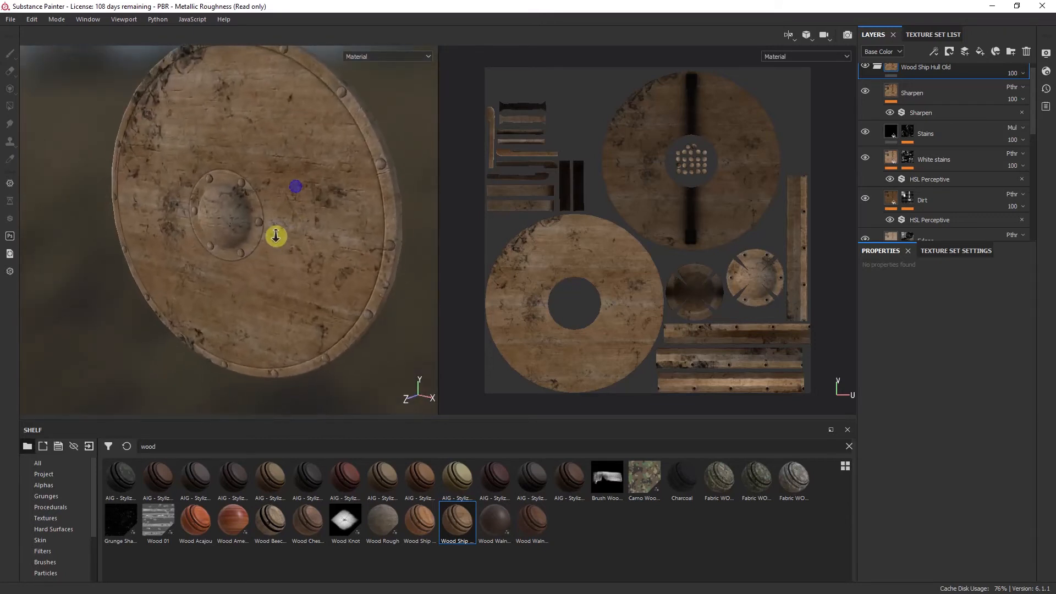
pyautogui.keyDown('alt'); pyautogui.moveTo(276, 235); pyautogui.dragTo(325, 325, button='right'); pyautogui.keyUp('alt')
pyautogui.keyDown('alt'); pyautogui.moveTo(330, 325); pyautogui.dragTo(352, 221); pyautogui.keyUp('alt')
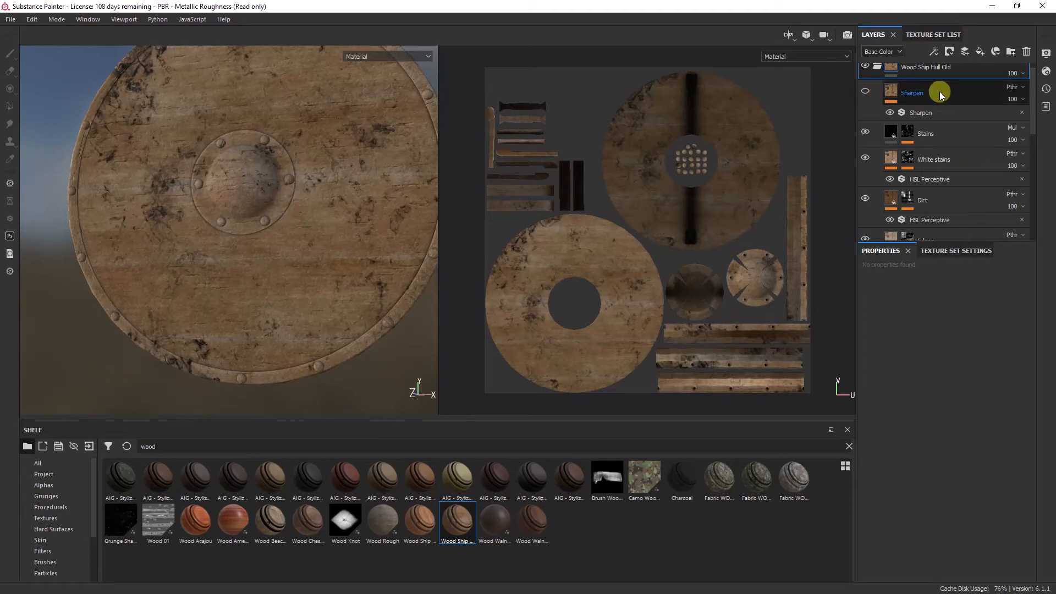
pyautogui.click(942, 112)
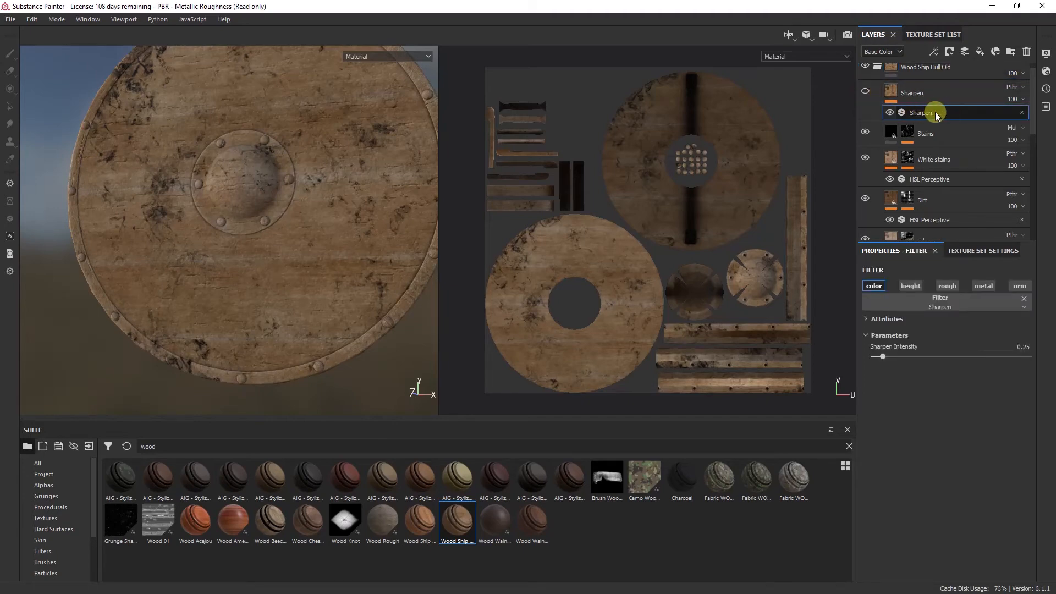
# Inspect the Stains layer's fill settings, expand its mask and open the Grunge Map 010 parameters
pyautogui.click(937, 133)
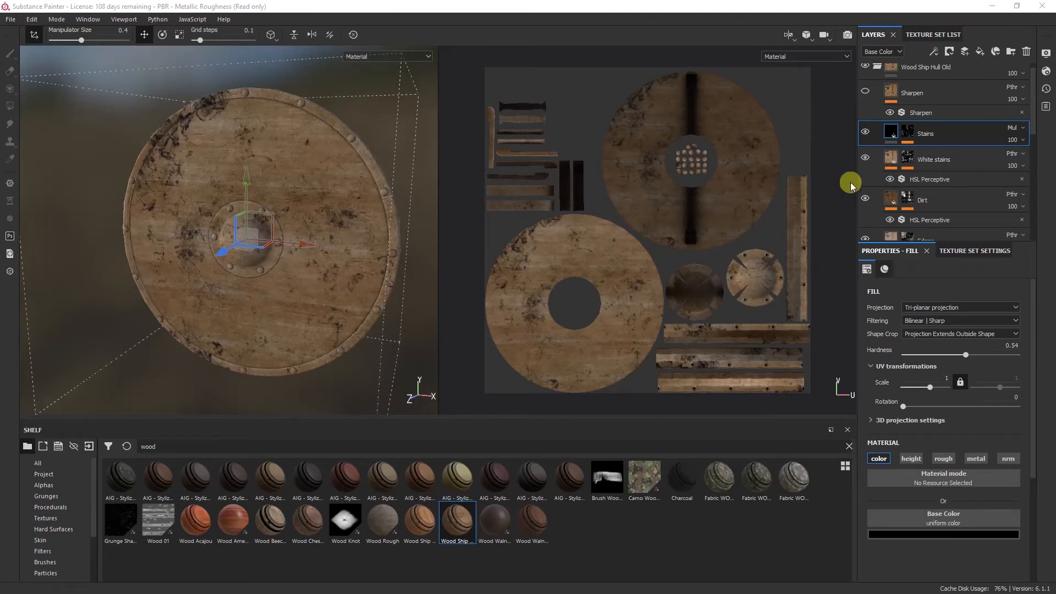
pyautogui.click(890, 133)
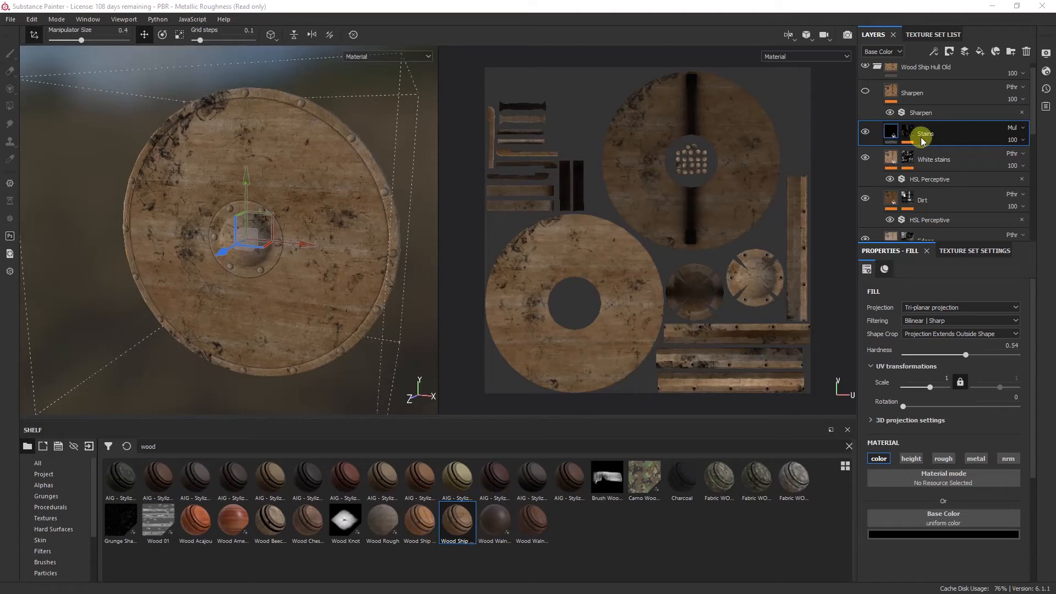
pyautogui.click(907, 132)
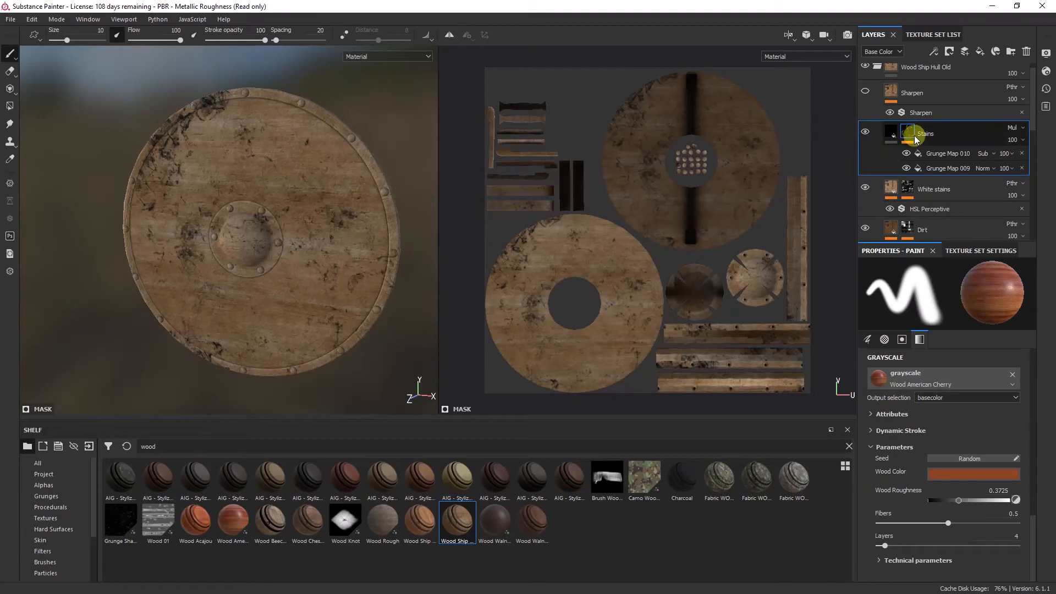
pyautogui.scroll(-1, 935, 137)
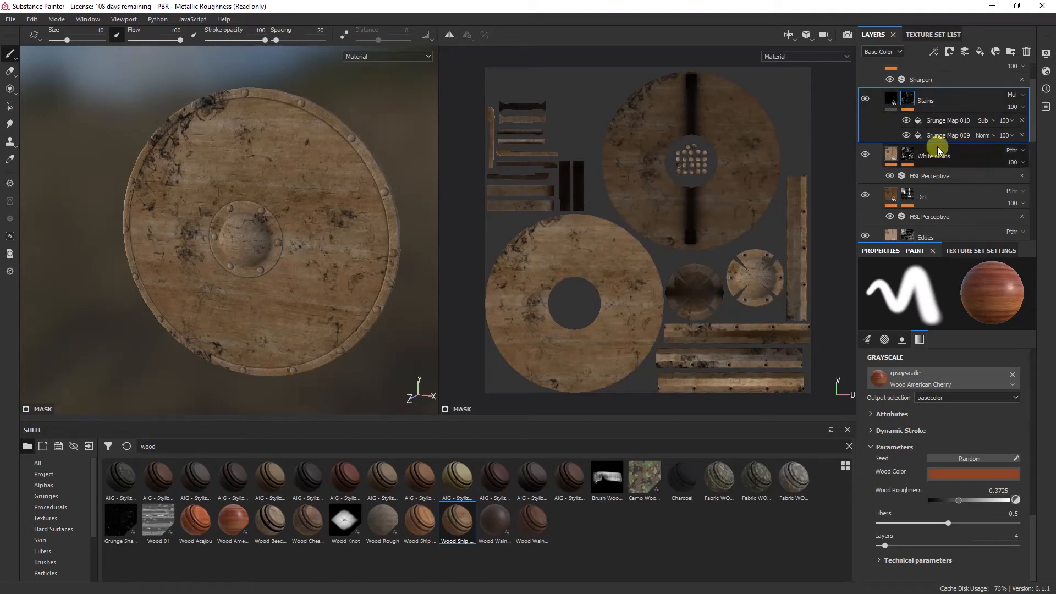
pyautogui.scroll(1, 935, 127)
pyautogui.click(944, 153)
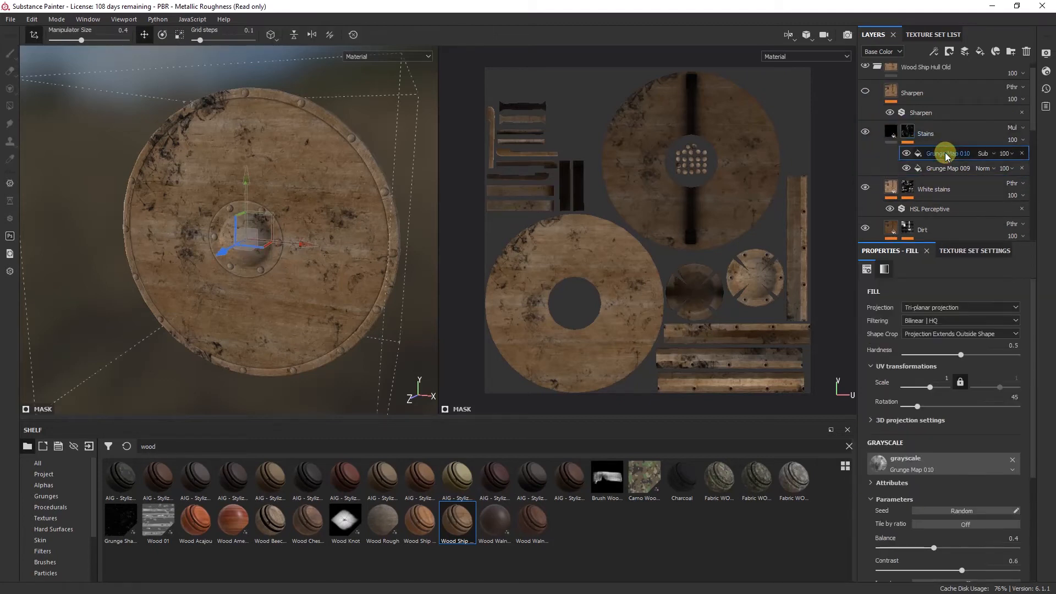
# Compare the Stains mask with Grunge Map 010 and Grunge Map 009 each switched off and on
pyautogui.click(907, 154)
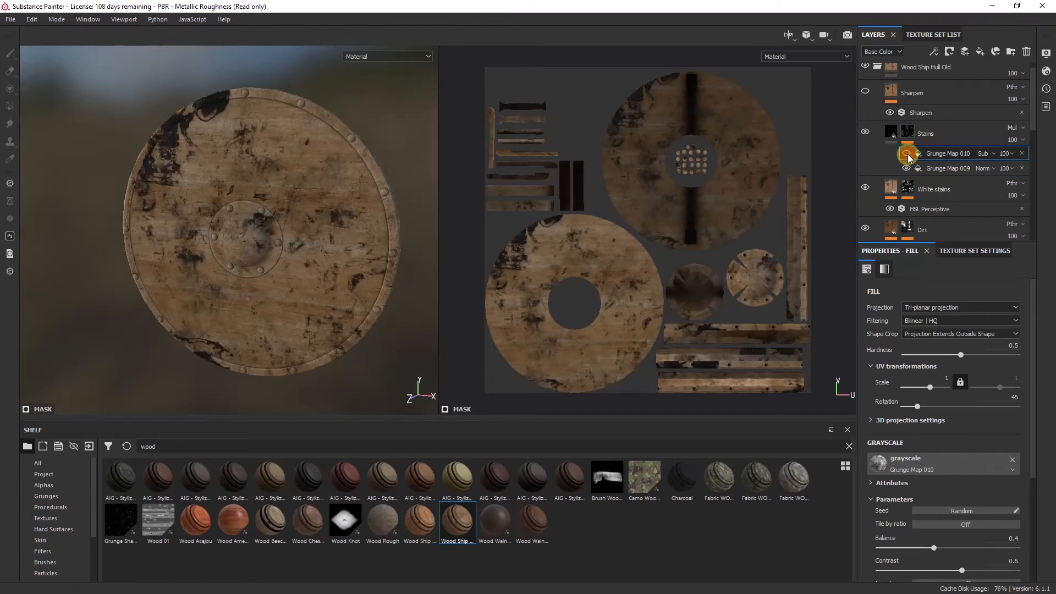
pyautogui.click(906, 154)
pyautogui.click(907, 154)
pyautogui.click(906, 154)
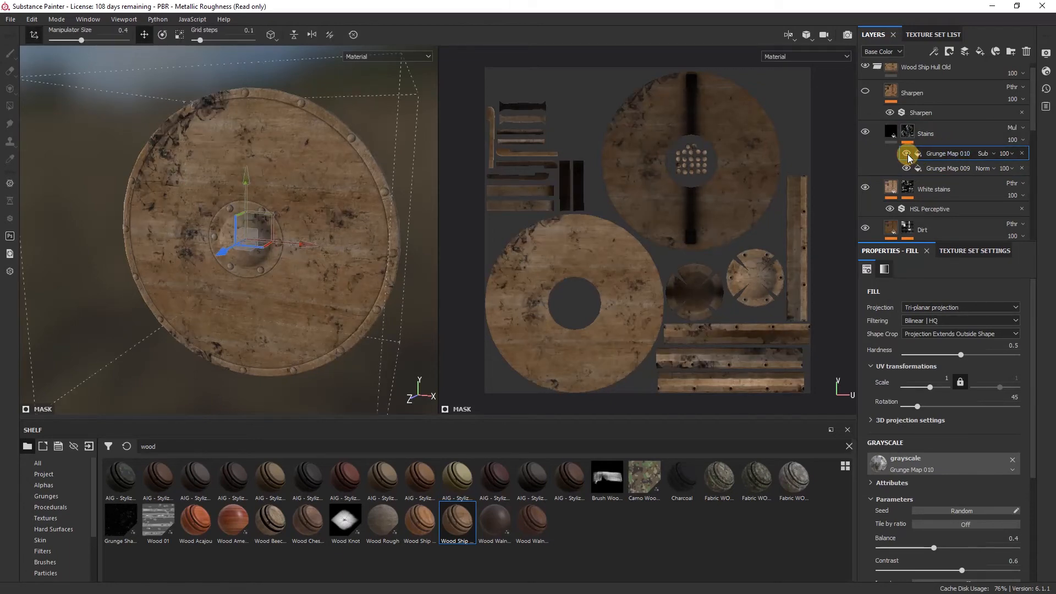
pyautogui.click(907, 168)
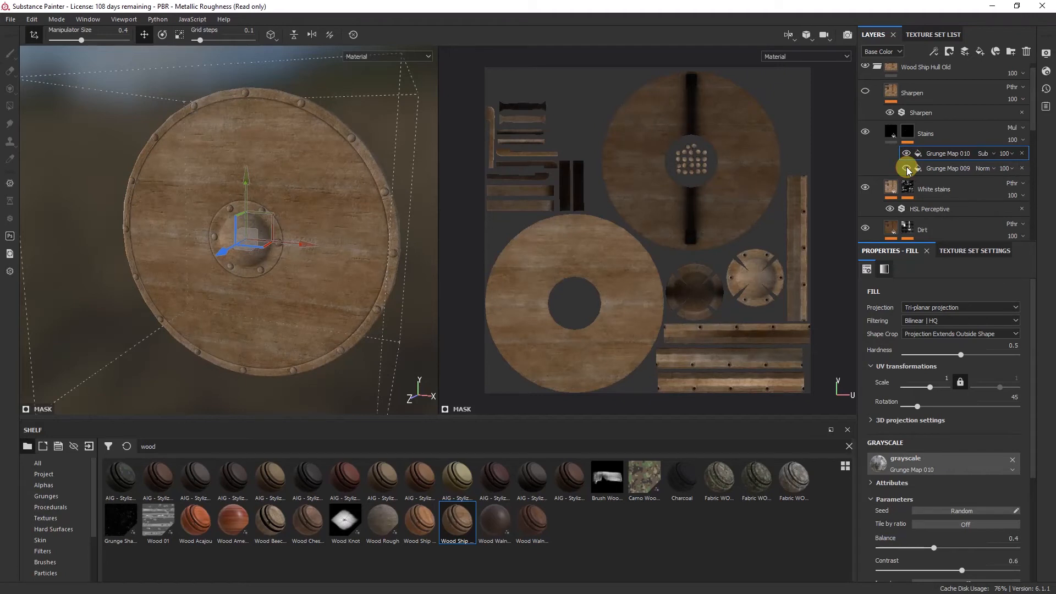
pyautogui.click(907, 154)
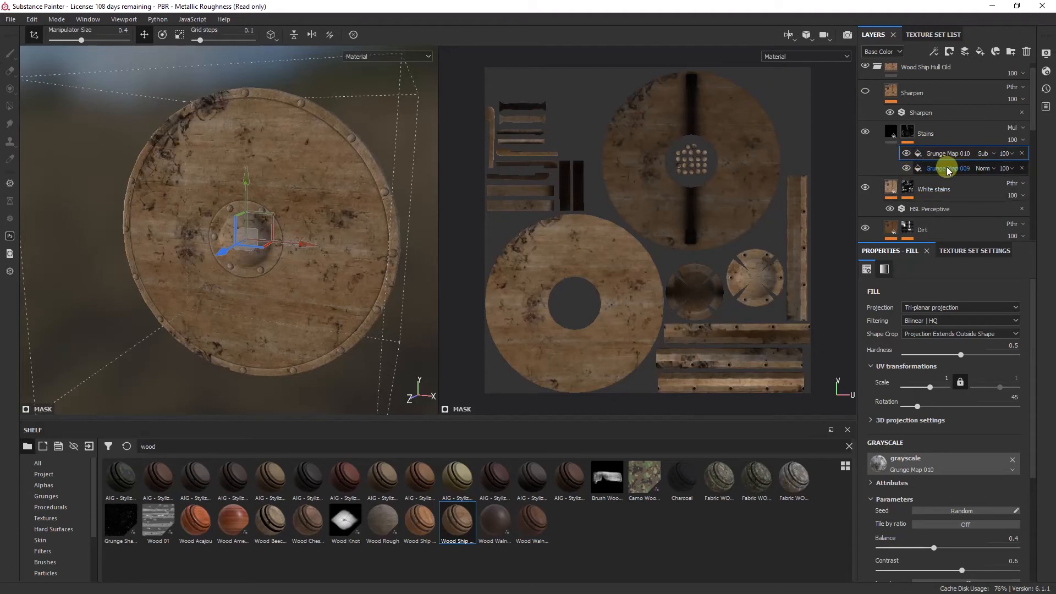
pyautogui.click(907, 153)
pyautogui.click(906, 154)
pyautogui.click(907, 154)
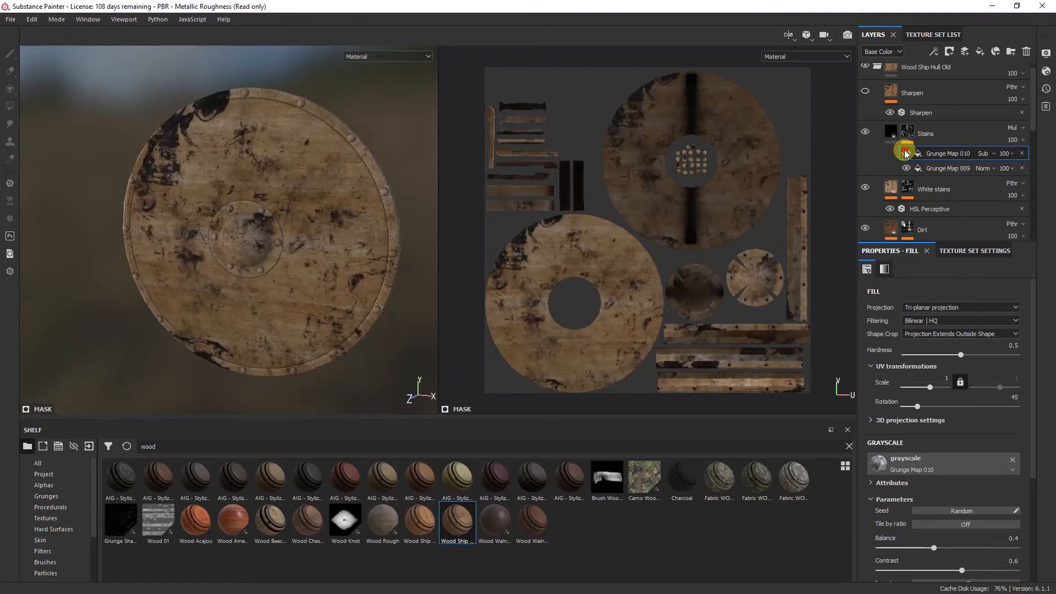
pyautogui.click(907, 154)
# Try the Multiply blend mode on Grunge Map 010 in the Stains mask and restore Subtract
pyautogui.click(990, 153)
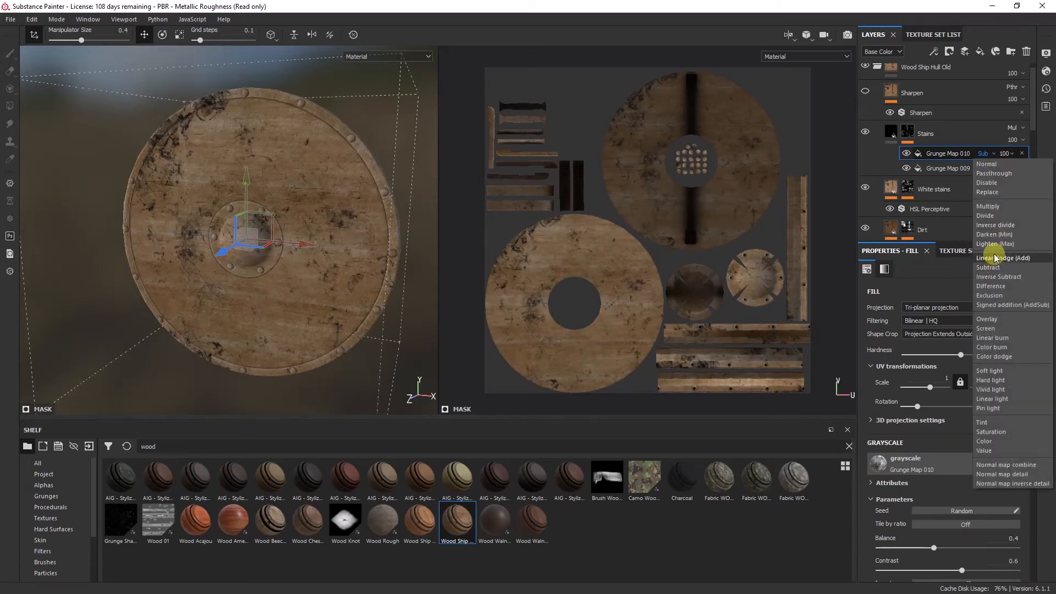
pyautogui.click(989, 208)
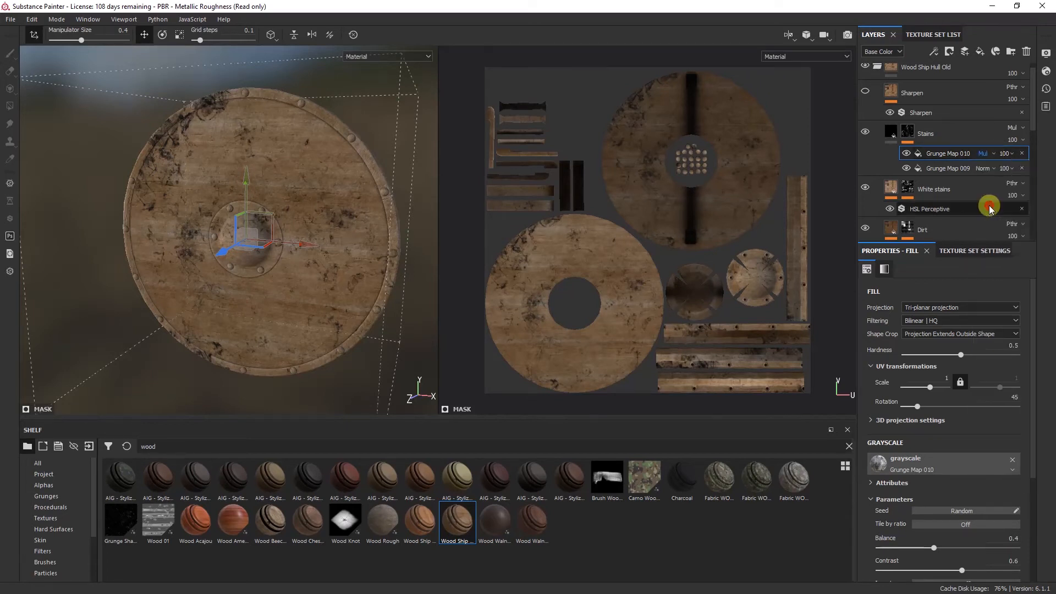
pyautogui.click(995, 156)
pyautogui.click(989, 275)
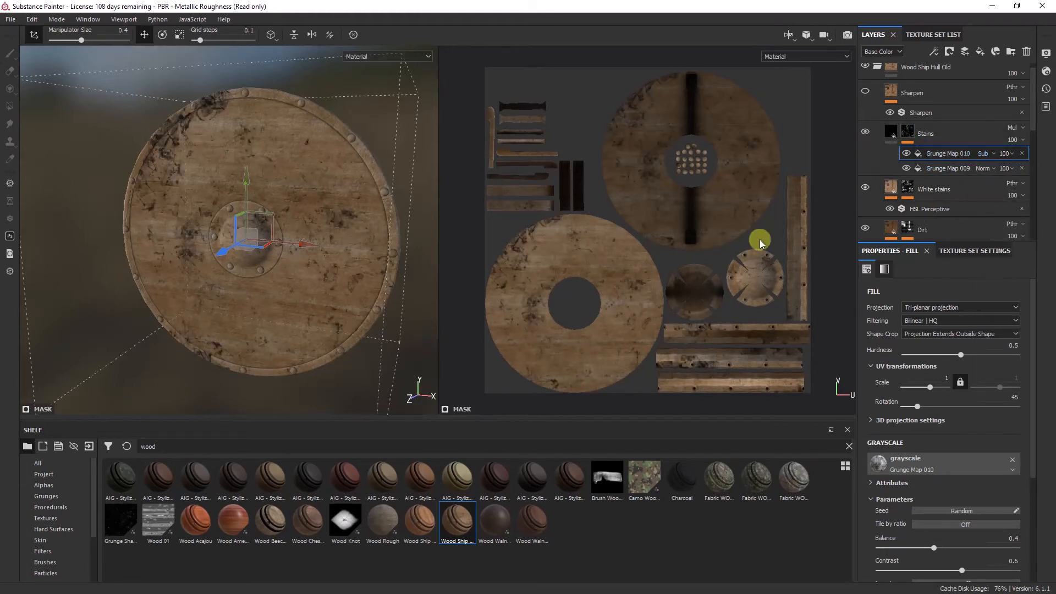
# Set Grunge Map 010 to scale 1.78 and rotation 153.79, and Grunge Map 009 to scale 1.28 and rotation 82.14
pyautogui.doubleClick(947, 156)
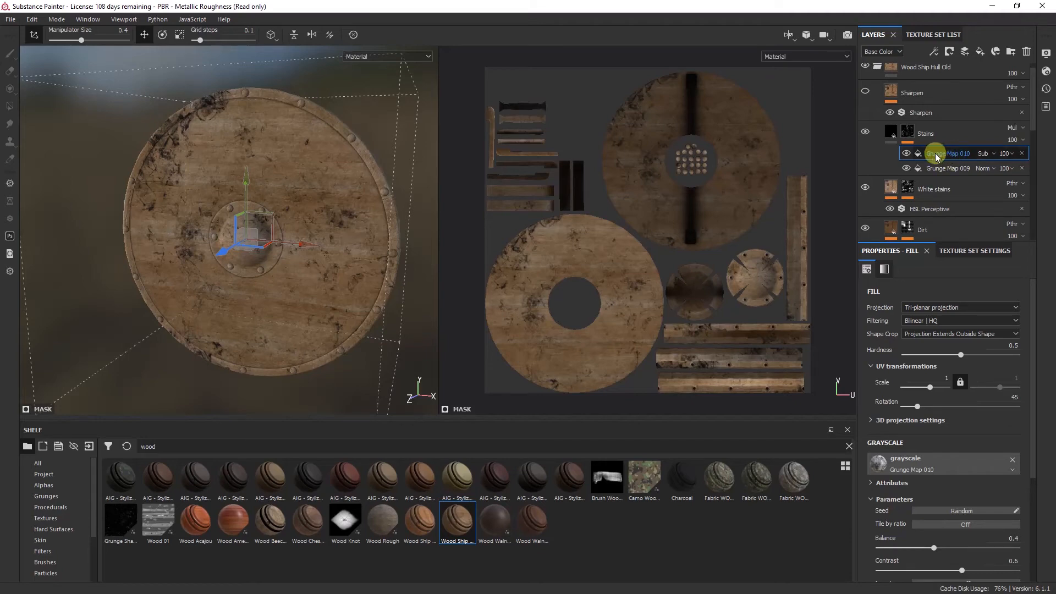
pyautogui.moveTo(930, 390); pyautogui.dragTo(952, 407)
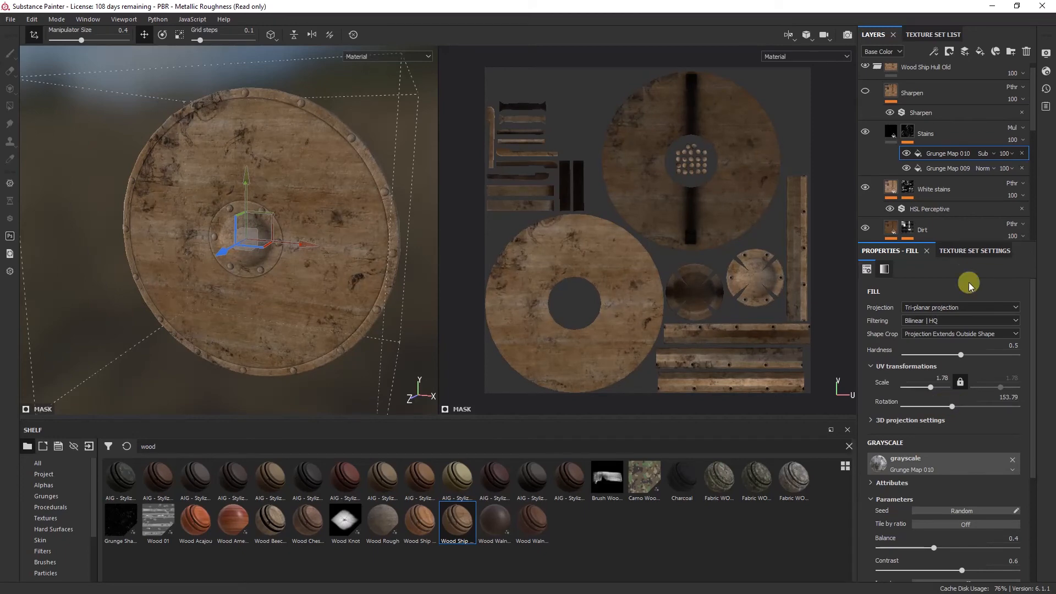
pyautogui.click(950, 170)
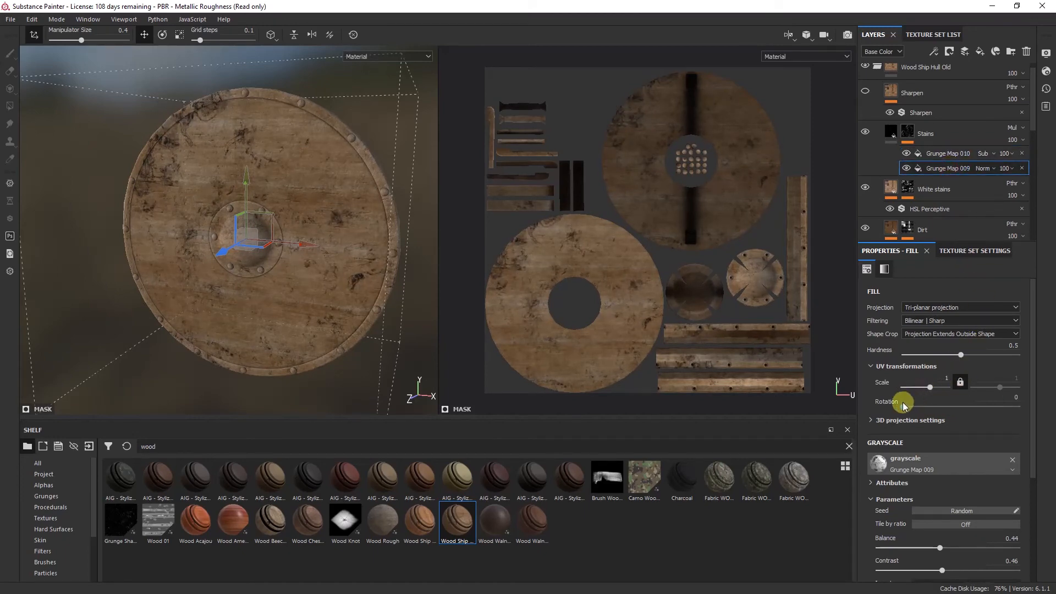
pyautogui.moveTo(903, 402); pyautogui.dragTo(932, 395)
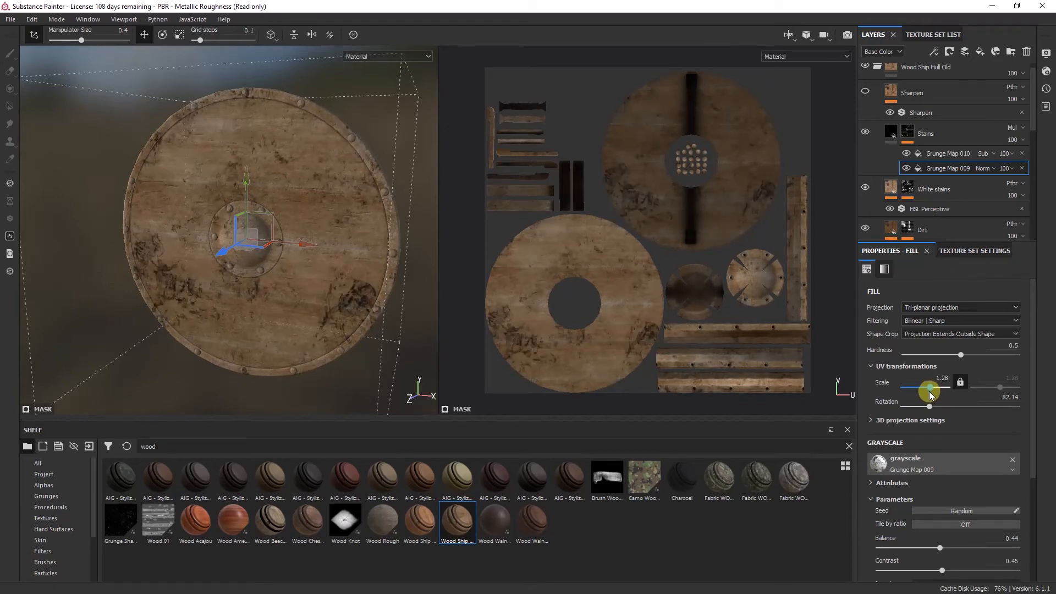
pyautogui.scroll(-3, 874, 451)
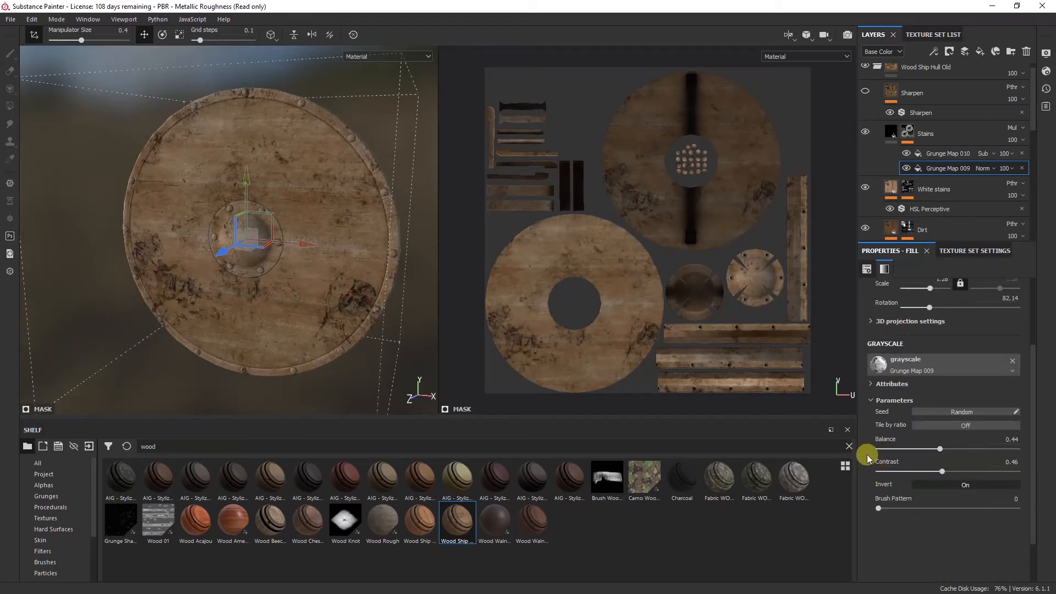
pyautogui.scroll(2, 863, 446)
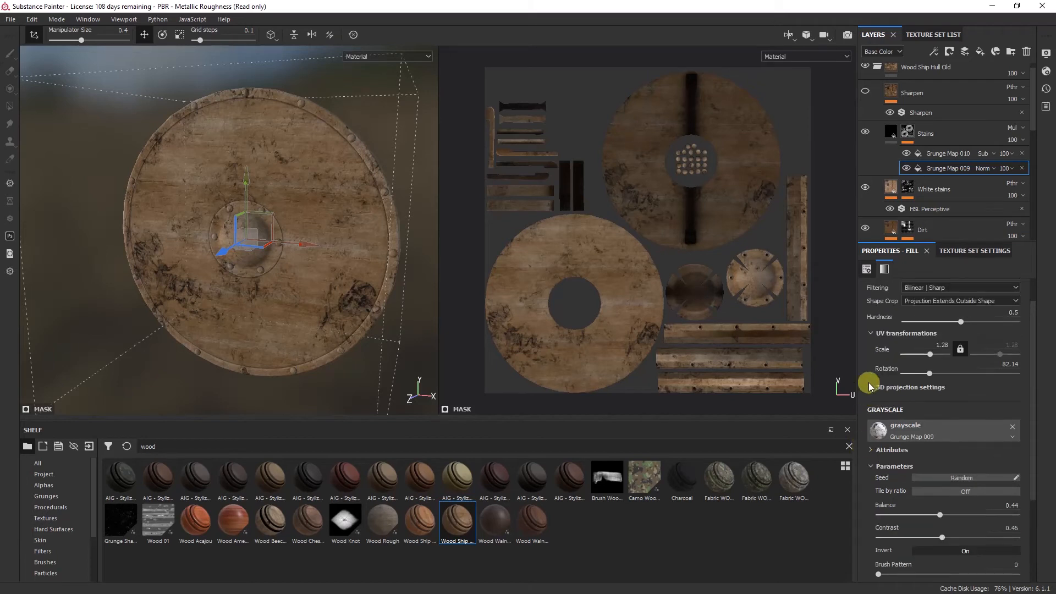
pyautogui.scroll(1, 864, 363)
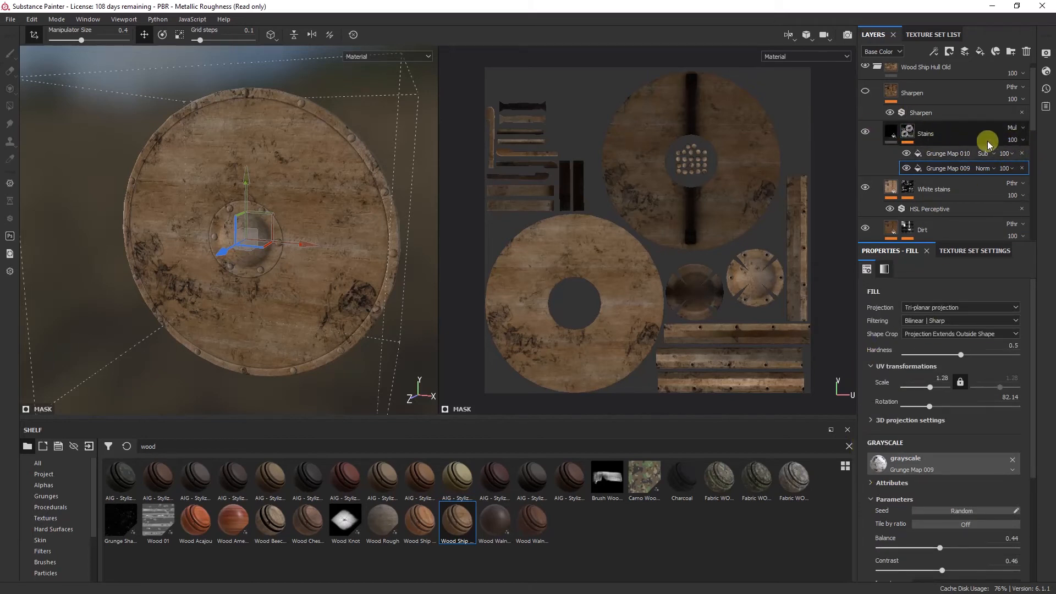
# Lower the Stains layer's opacity to 41
pyautogui.click(1021, 155)
pyautogui.moveTo(1021, 157)
pyautogui.mouseDown()
pyautogui.moveTo(1043, 160)
pyautogui.moveTo(1029, 163)
pyautogui.mouseUp()
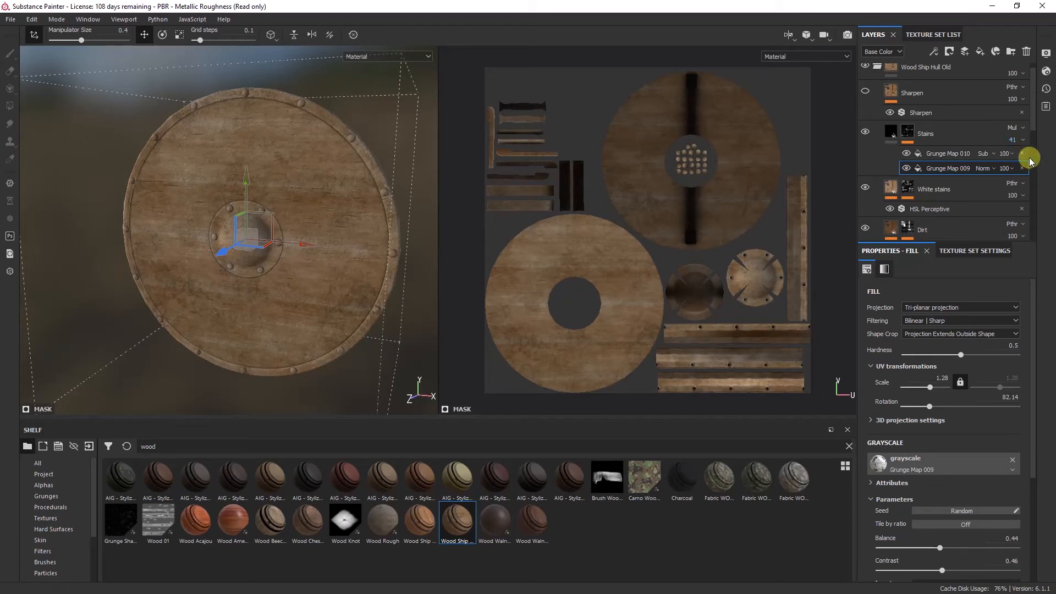
# Try the Lighten (Max), Overlay and Screen blend modes on the Stains layer
pyautogui.click(1024, 129)
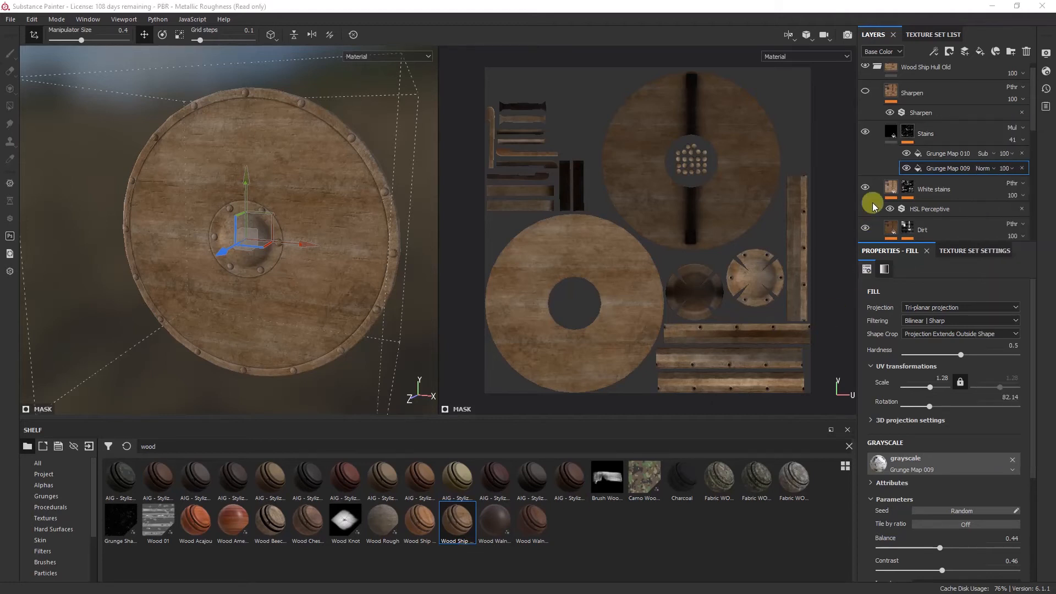
pyautogui.click(1023, 128)
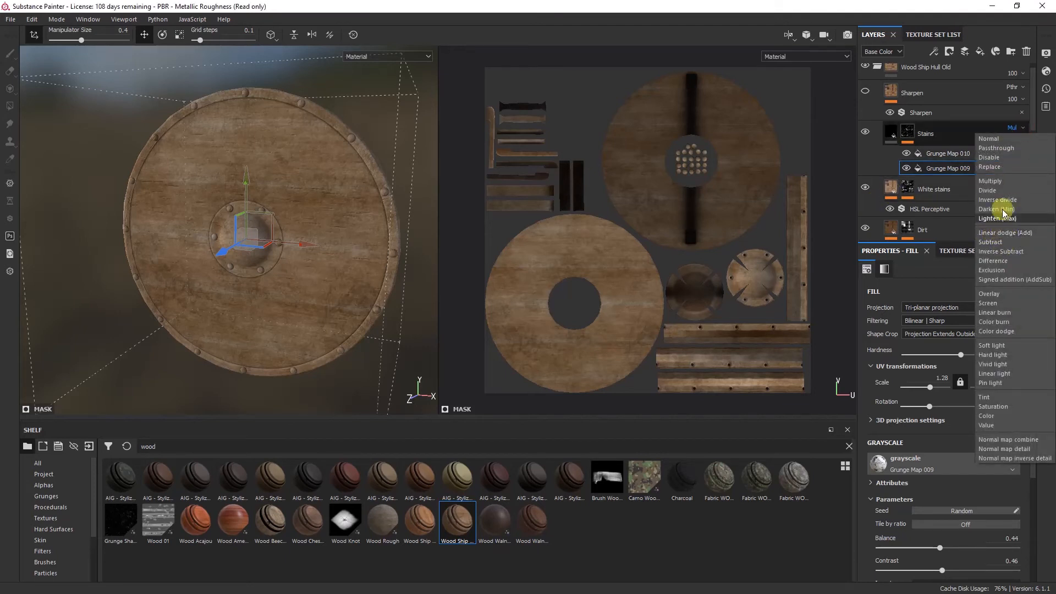
pyautogui.click(1023, 129)
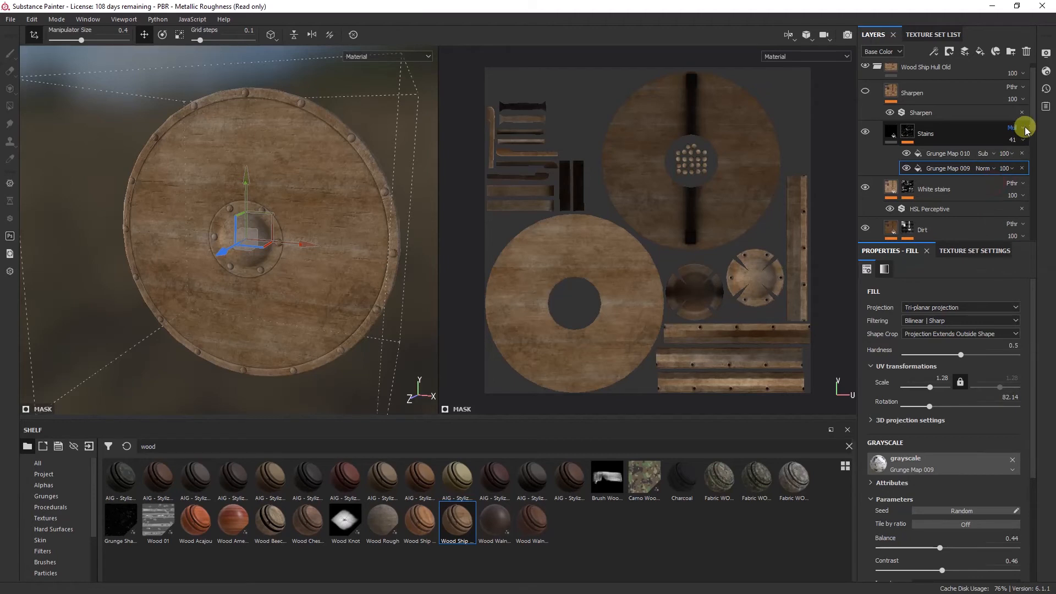
pyautogui.click(1024, 129)
pyautogui.click(1015, 229)
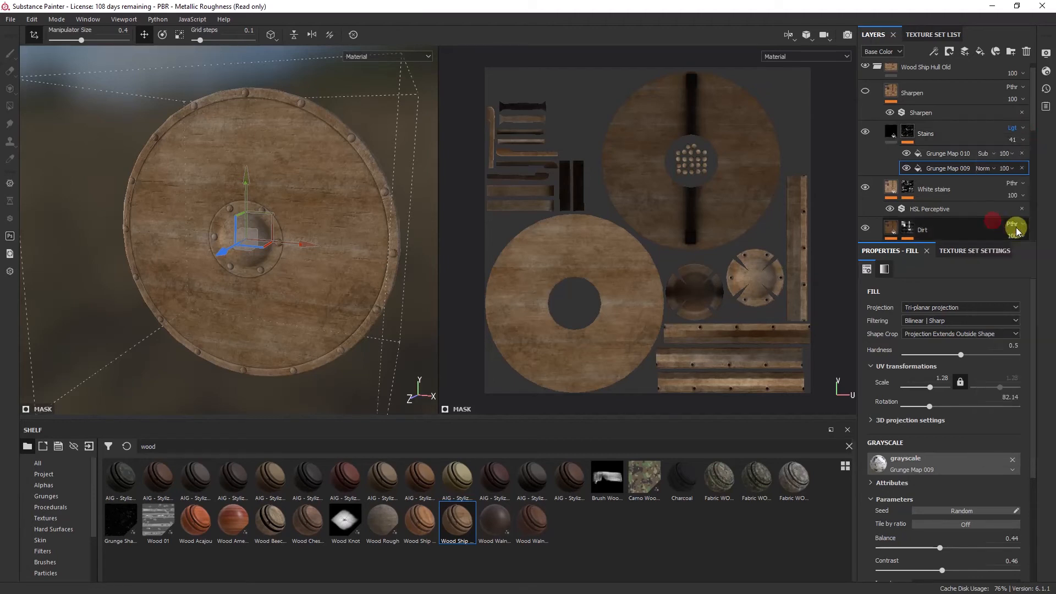
pyautogui.click(1020, 128)
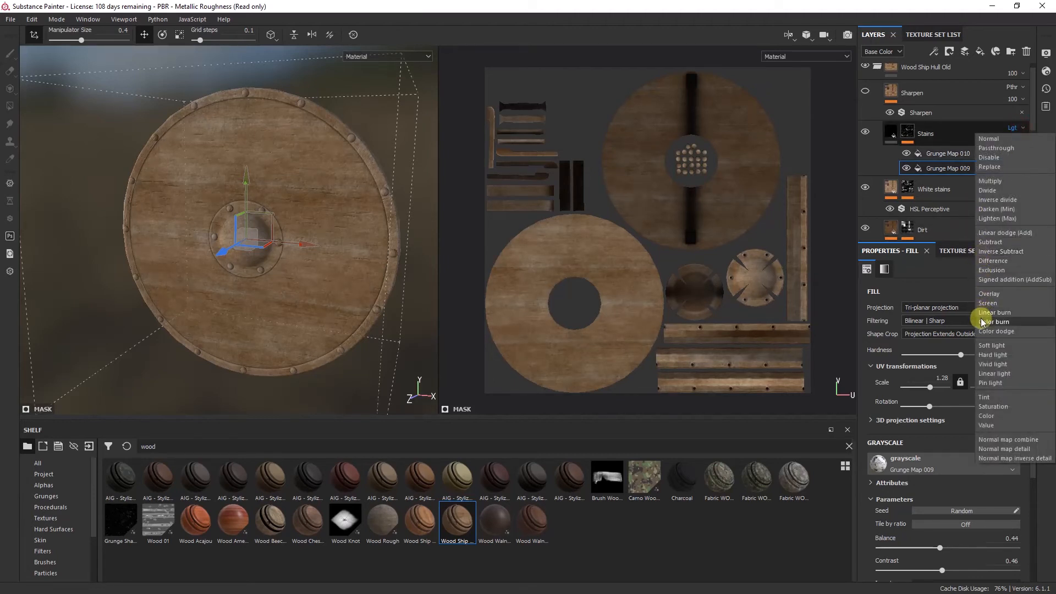
pyautogui.click(989, 294)
pyautogui.click(1020, 128)
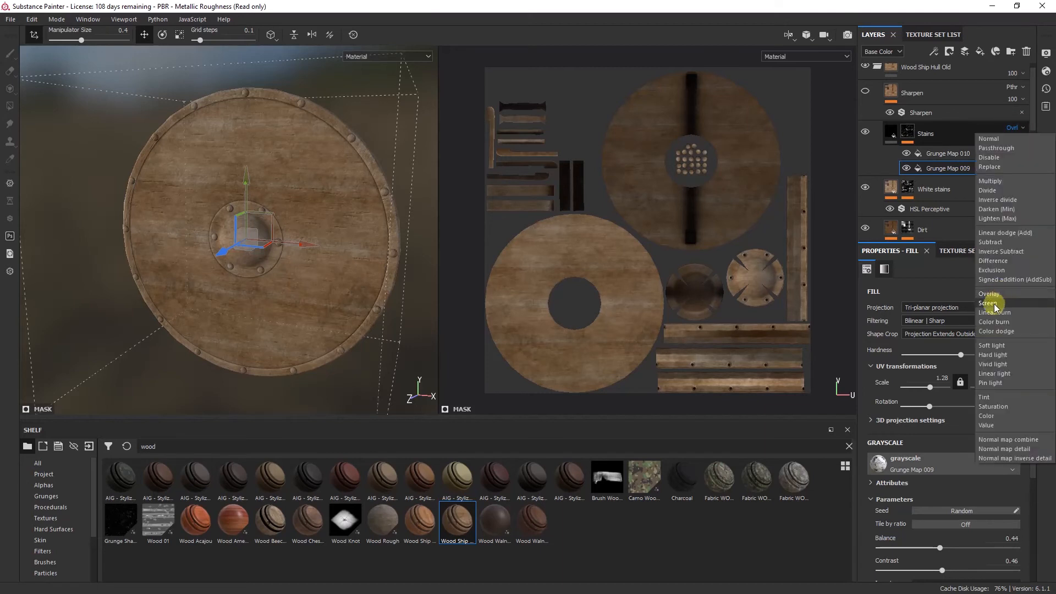
pyautogui.click(990, 304)
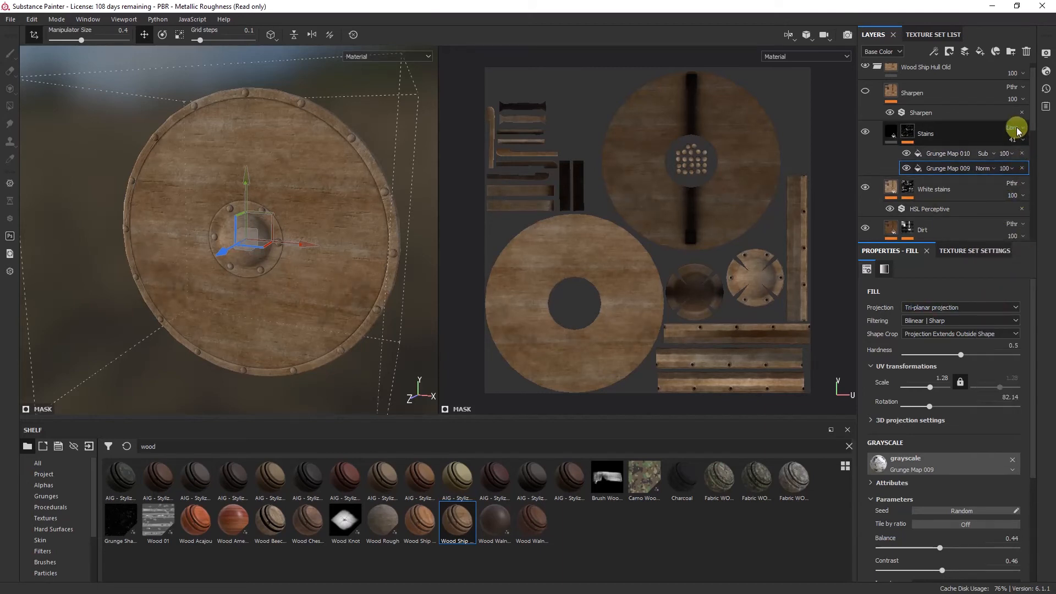
# Cycle the Stains layer through the remaining blend modes to Value and select the layer
pyautogui.scroll(-2, 1017, 130)
pyautogui.scroll(-5, 1017, 130)
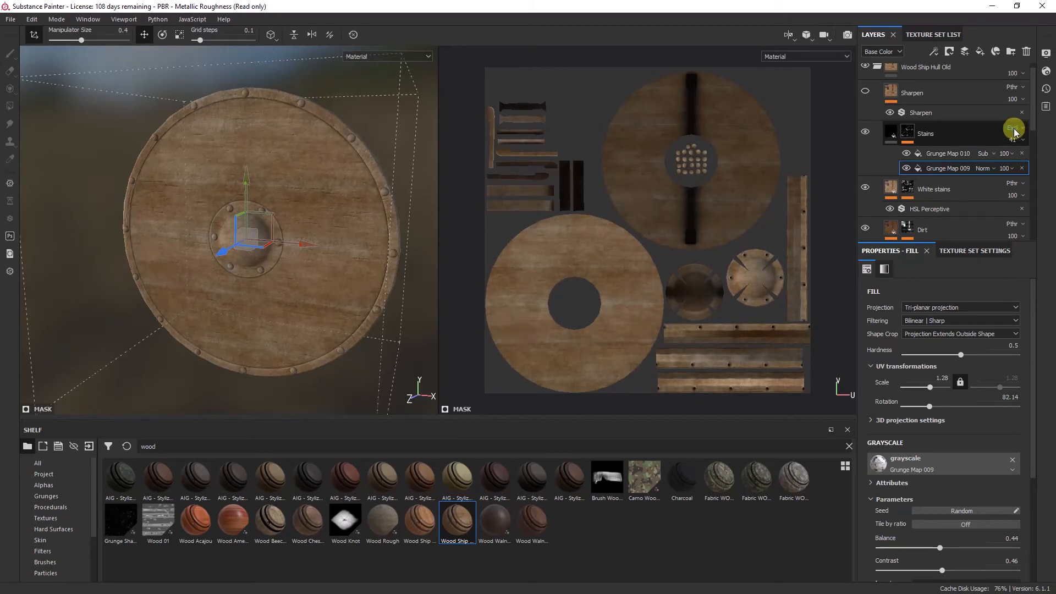
pyautogui.scroll(-1, 1016, 132)
pyautogui.scroll(-4, 1016, 132)
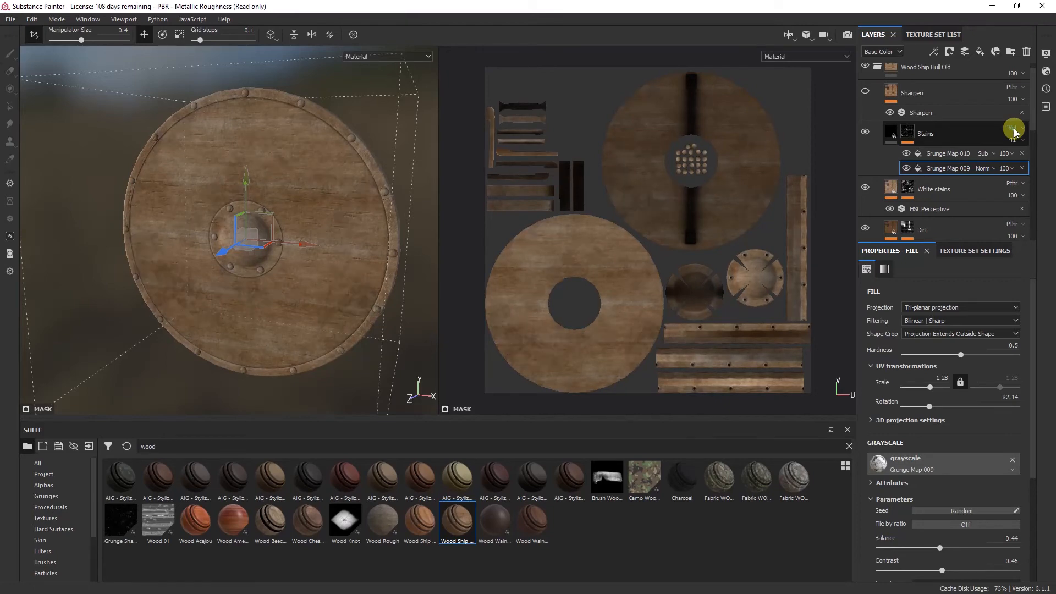
pyautogui.scroll(-1, 1015, 132)
pyautogui.scroll(-2, 1015, 132)
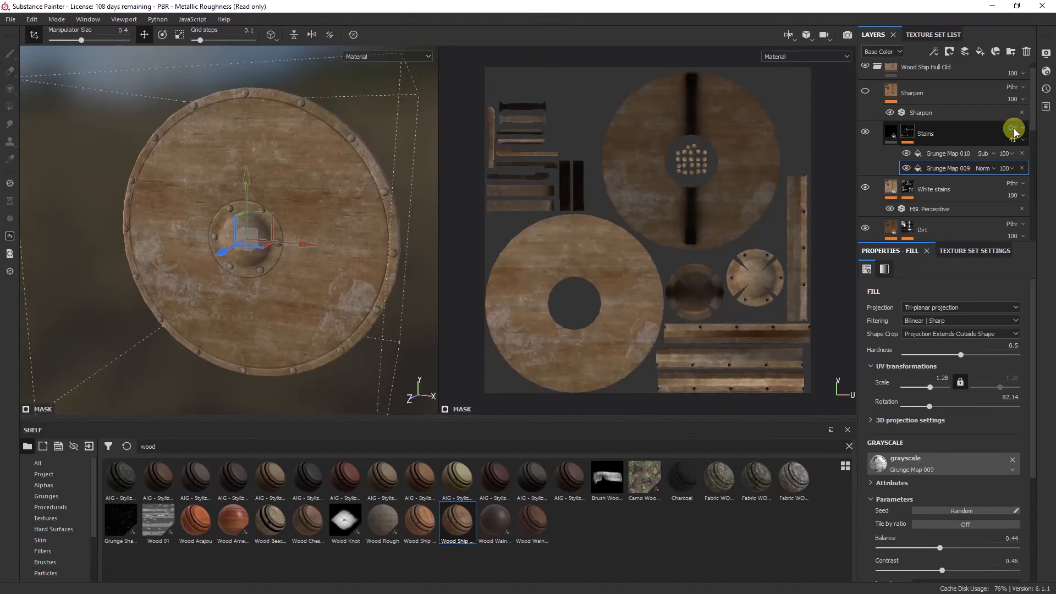
pyautogui.click(943, 130)
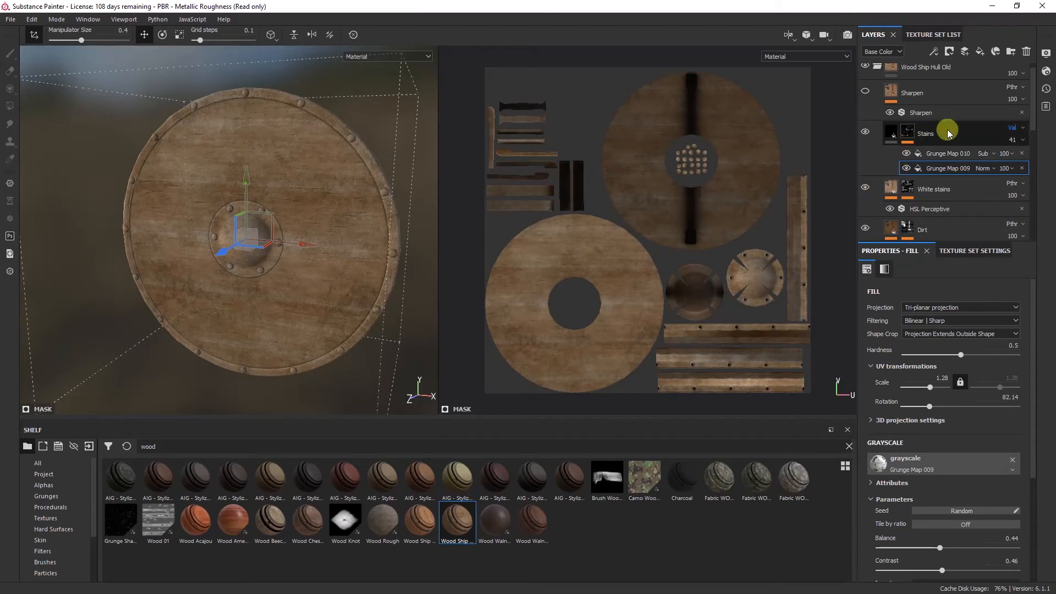
pyautogui.click(891, 135)
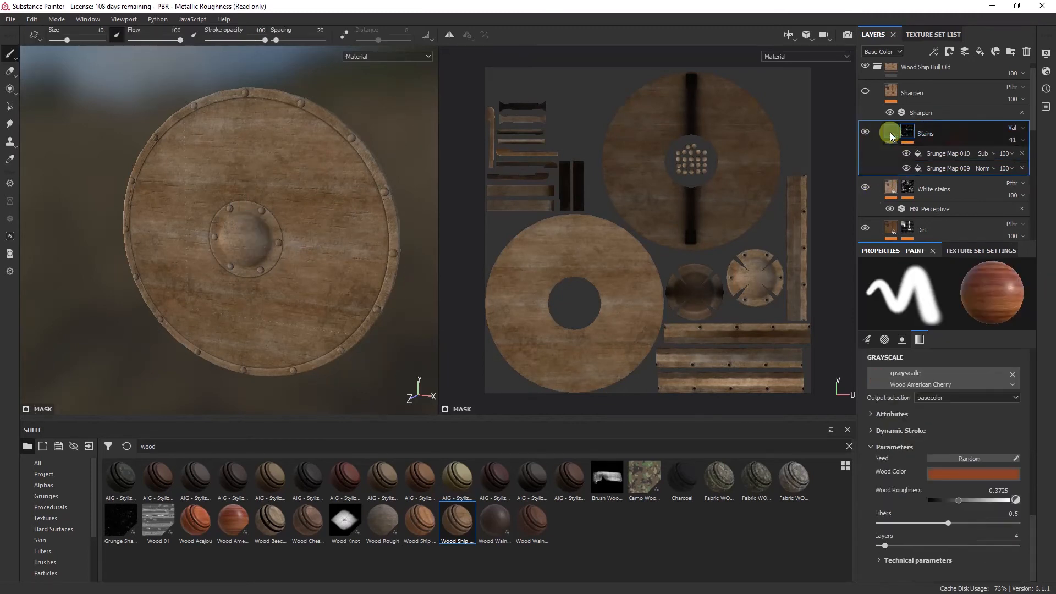
# Examine what the White stains and Dirt layers contribute by toggling their visibility, and look through the layers down to Wood Fibers
pyautogui.scroll(-1, 873, 202)
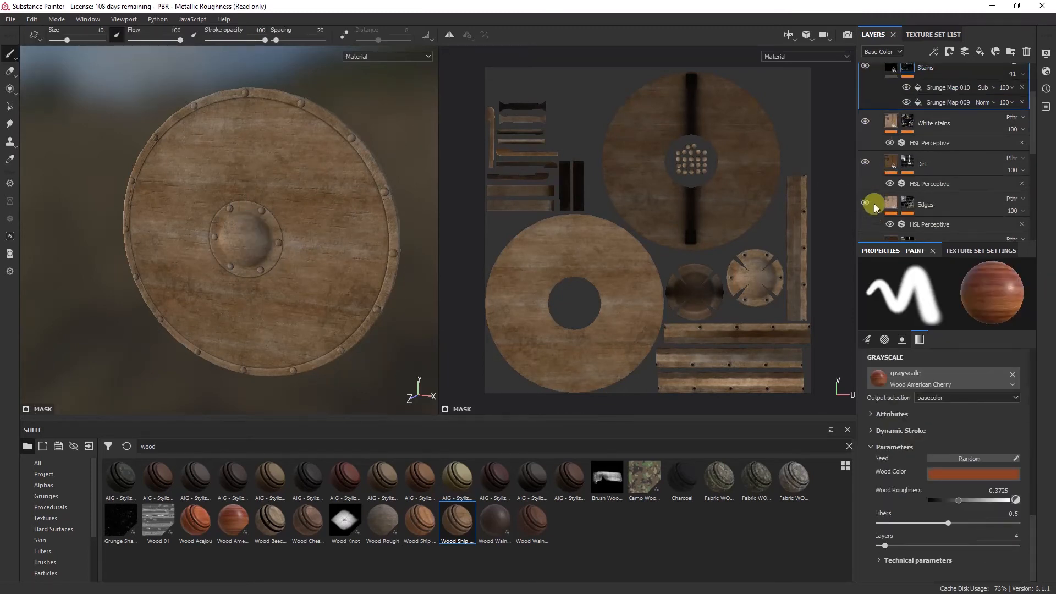
pyautogui.click(866, 122)
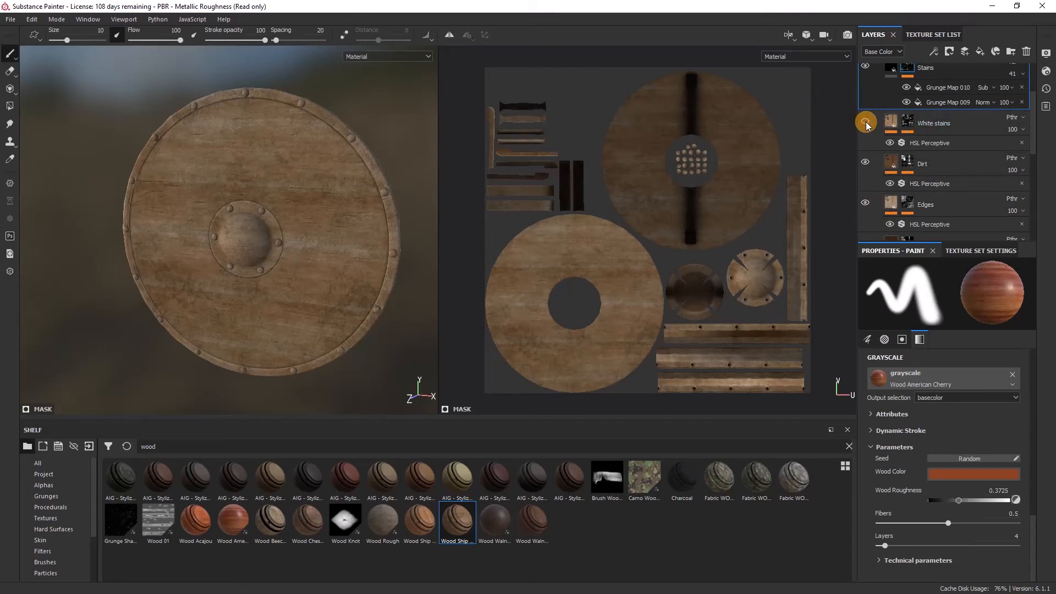
pyautogui.click(932, 165)
pyautogui.scroll(-1, 932, 165)
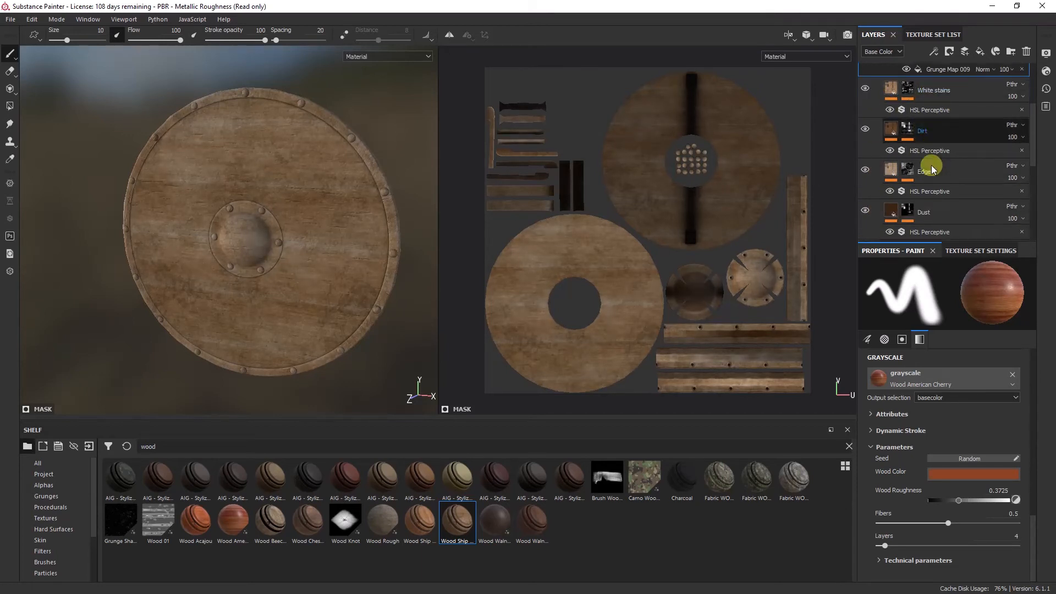
pyautogui.click(866, 130)
pyautogui.click(867, 130)
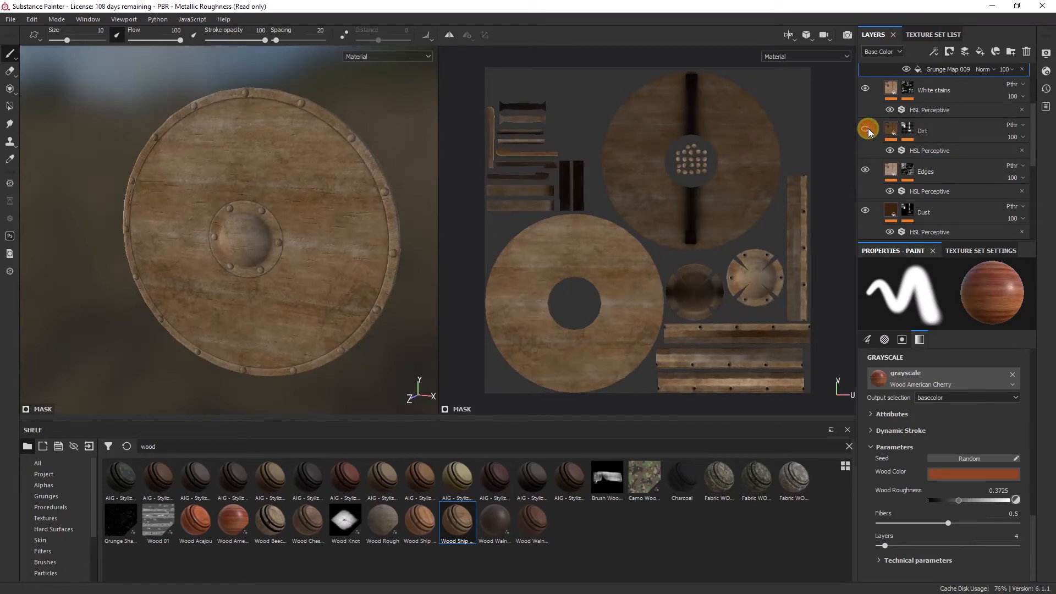
pyautogui.click(867, 129)
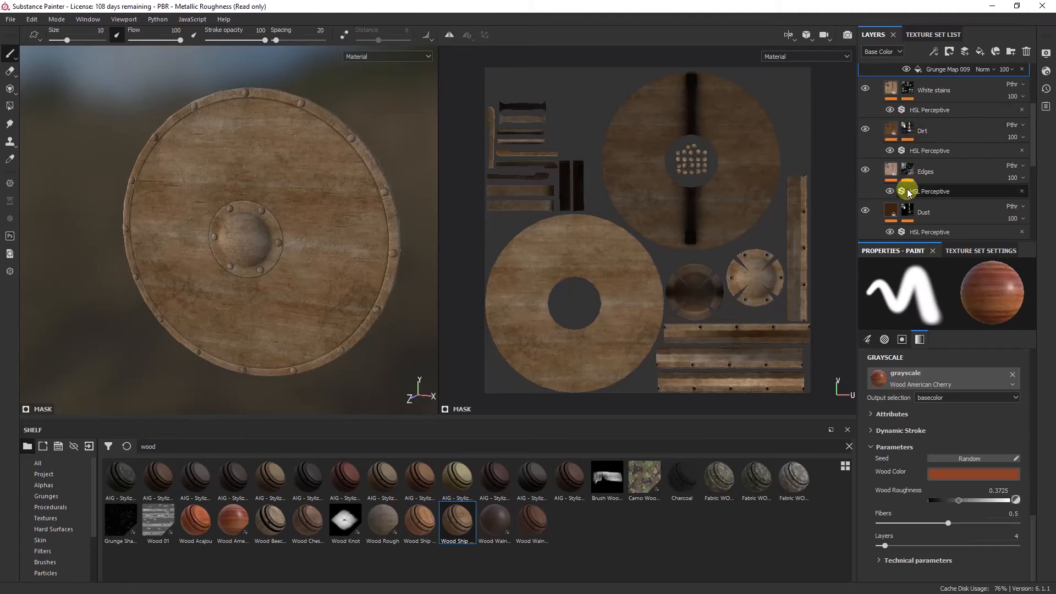
pyautogui.scroll(-1, 908, 193)
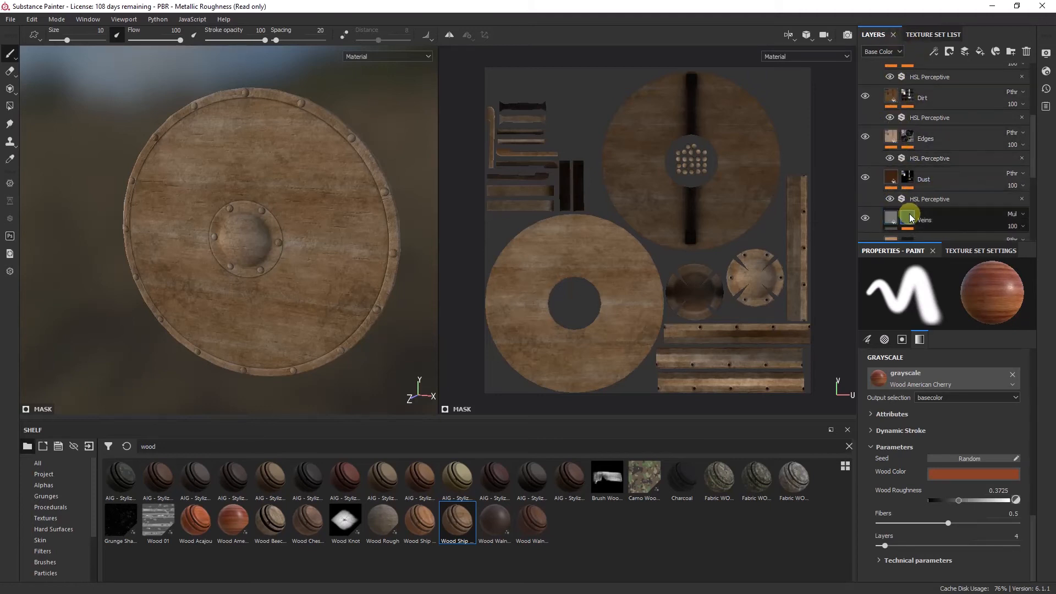
pyautogui.scroll(-1, 912, 213)
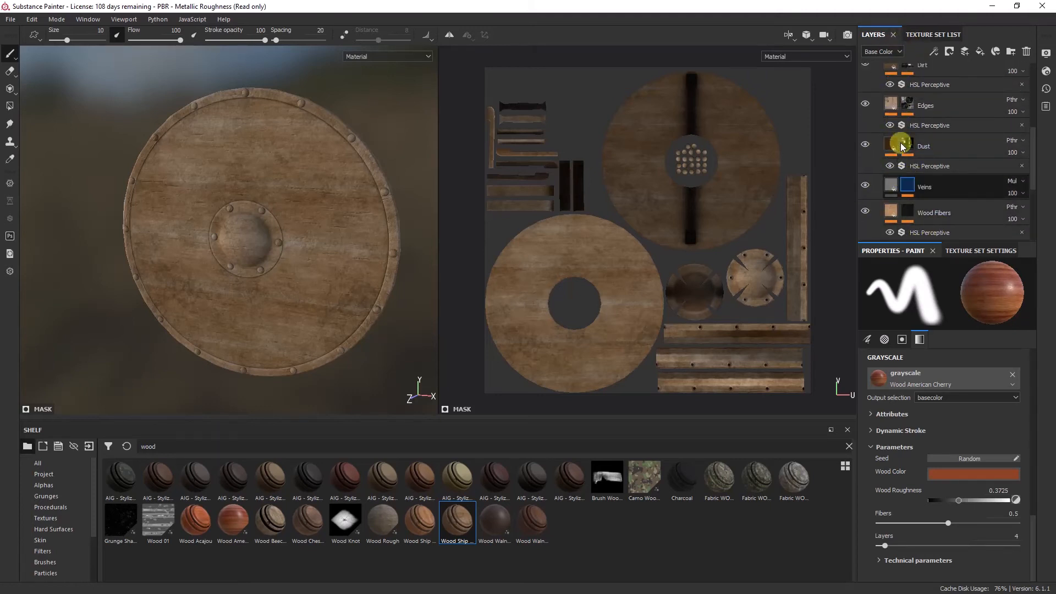
# Examine the Edges, Dust and Veins layers by selecting their masks and toggling visibility, and look through the remaining sublayers down to Base
pyautogui.click(902, 145)
pyautogui.click(864, 103)
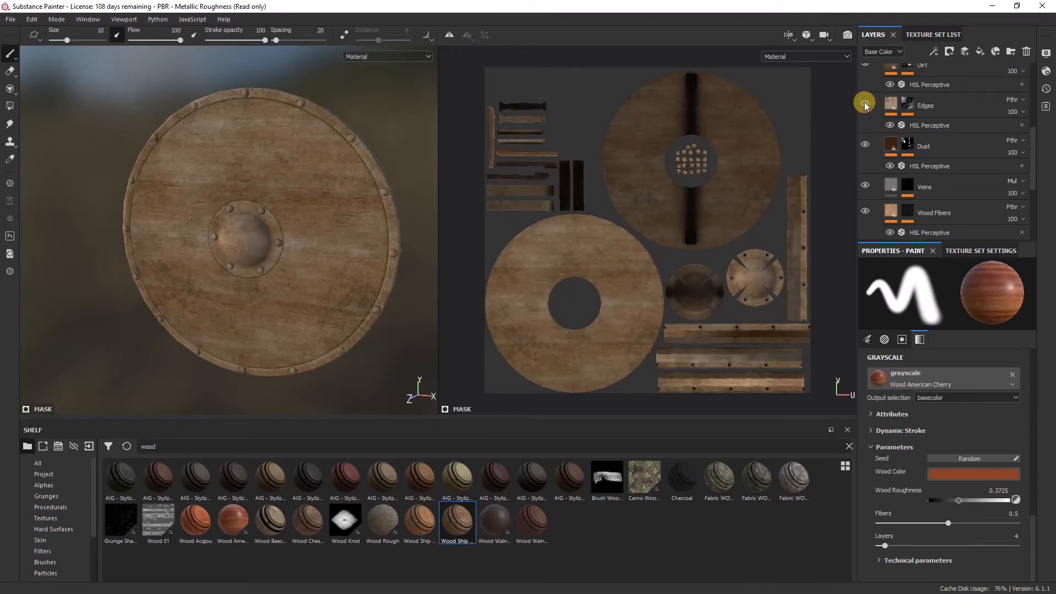
pyautogui.click(922, 106)
pyautogui.click(906, 140)
pyautogui.click(907, 105)
pyautogui.click(902, 145)
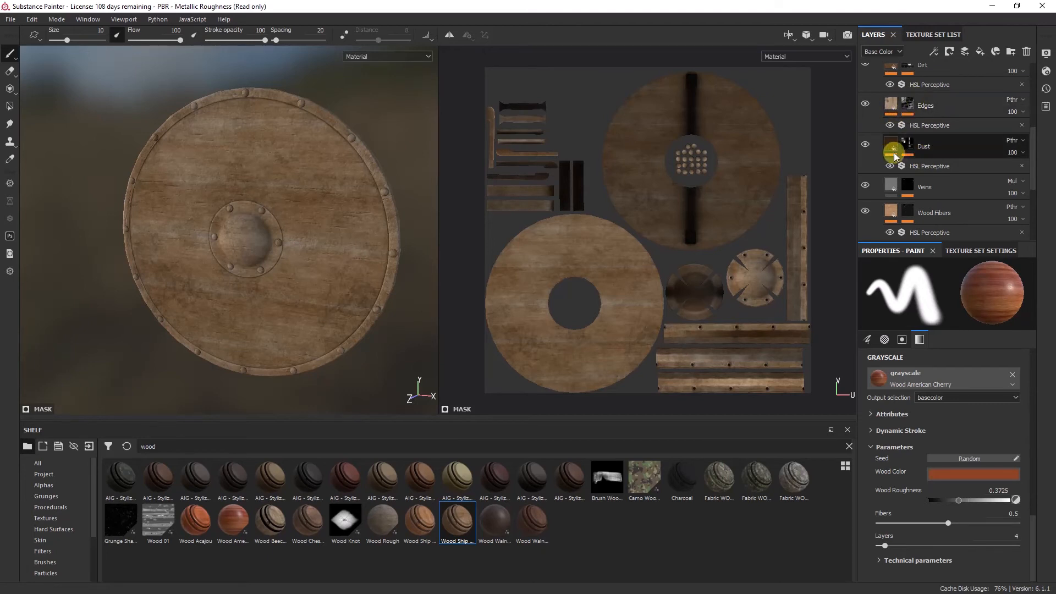
pyautogui.click(909, 106)
pyautogui.click(905, 145)
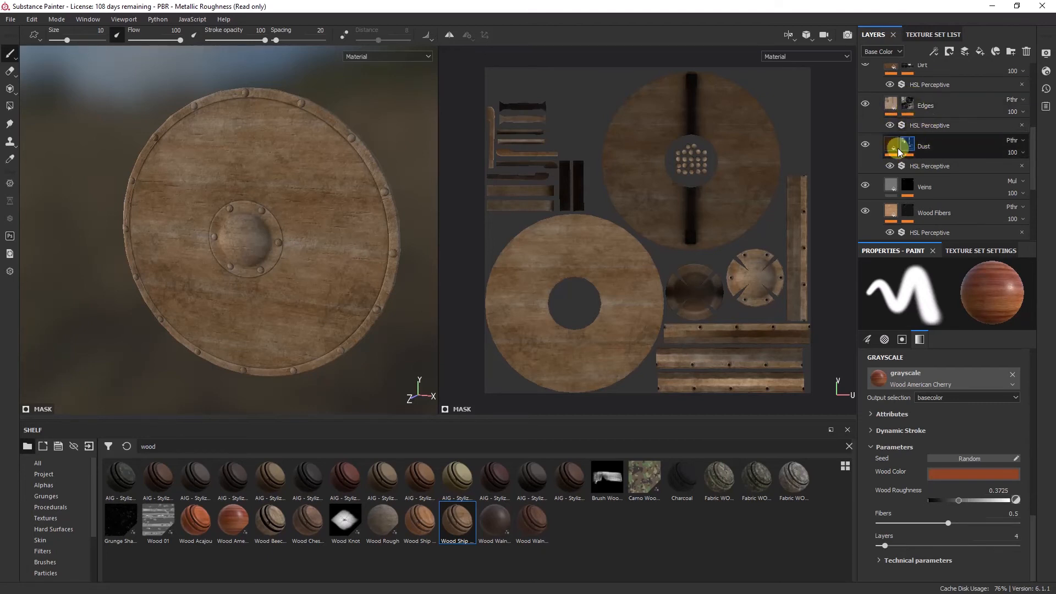
pyautogui.click(865, 145)
pyautogui.click(865, 144)
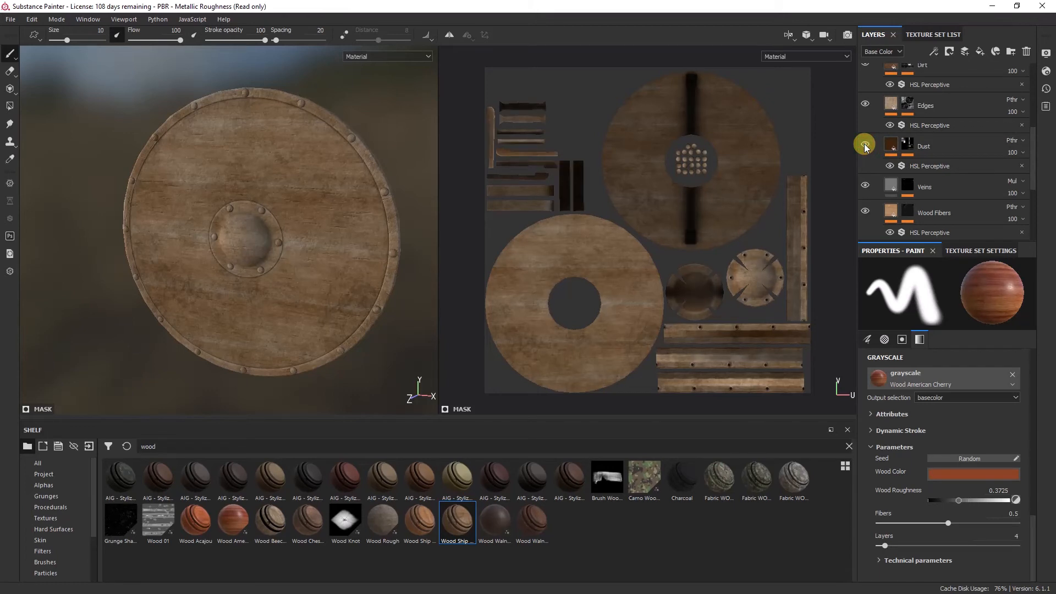
pyautogui.click(909, 168)
pyautogui.click(866, 185)
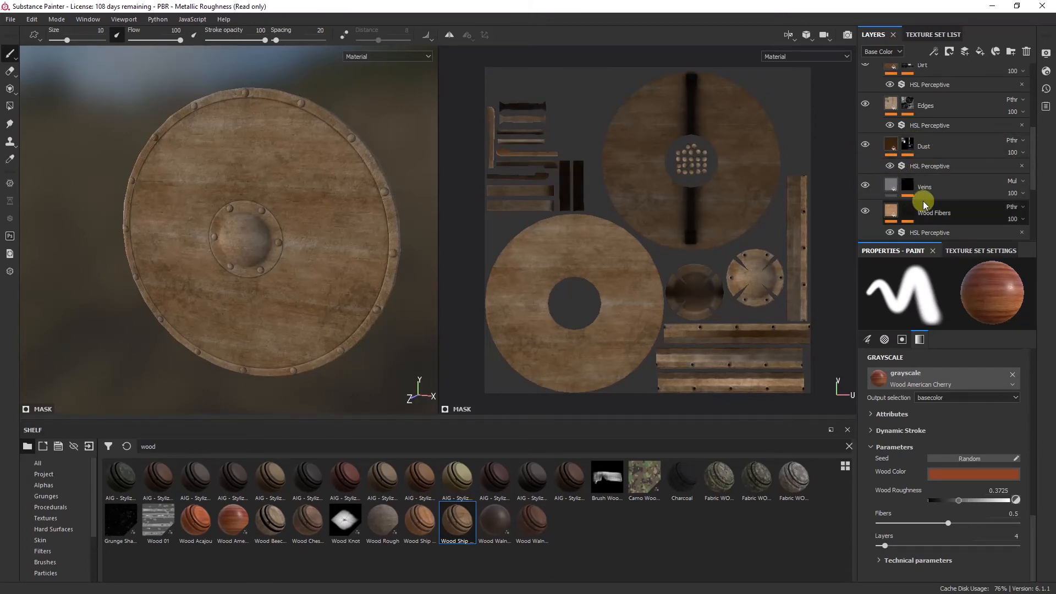
pyautogui.scroll(-2, 923, 201)
pyautogui.scroll(-2, 923, 203)
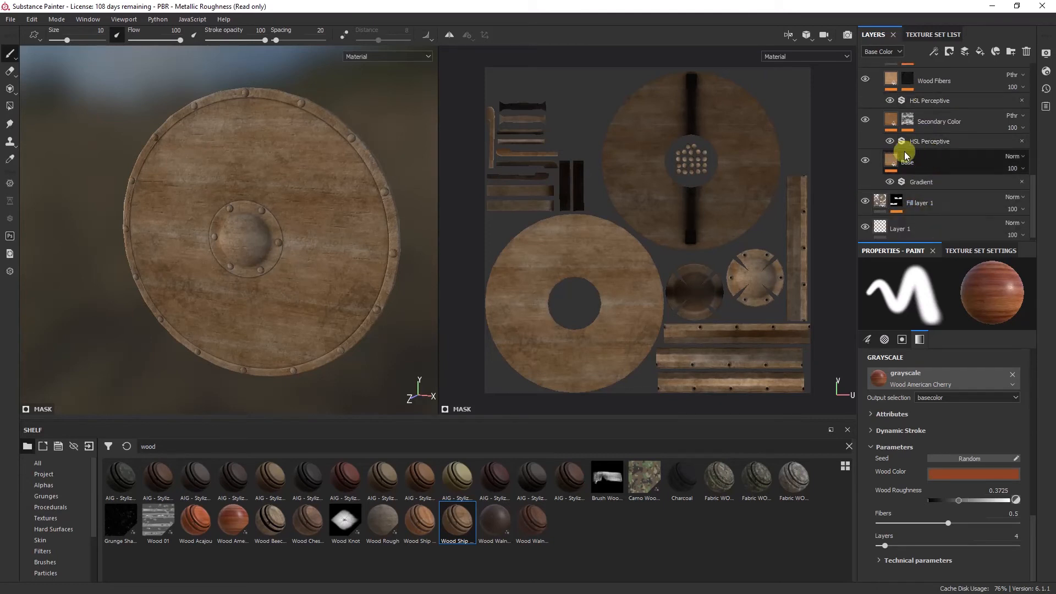
pyautogui.scroll(6, 954, 193)
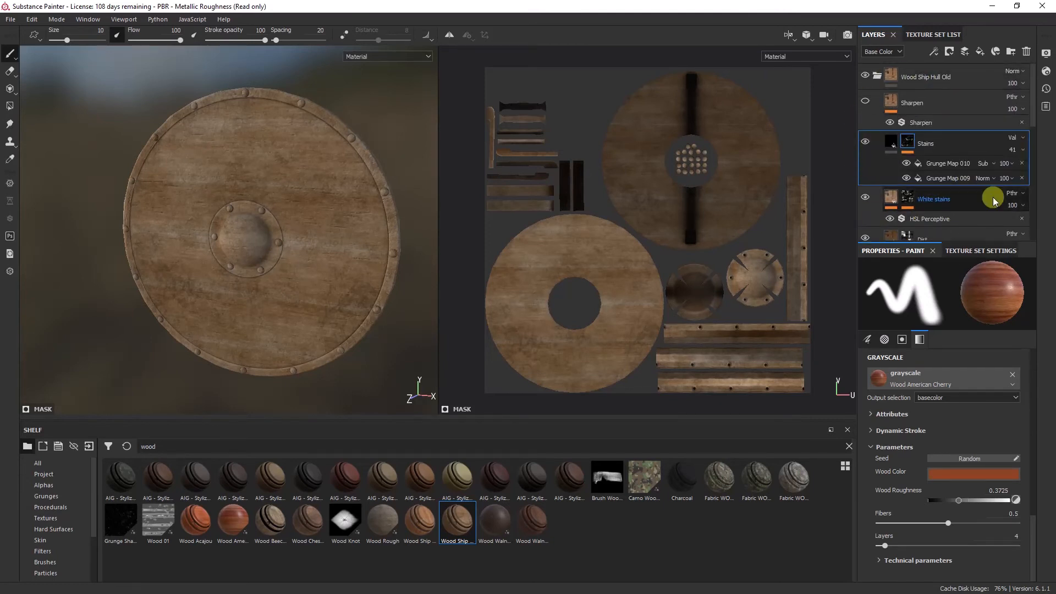
# Mask the whole Wood Ship Hull Old folder by color selection, picking the medium green plank (R 15, G 154, B 61) from the ID map
pyautogui.click(875, 77)
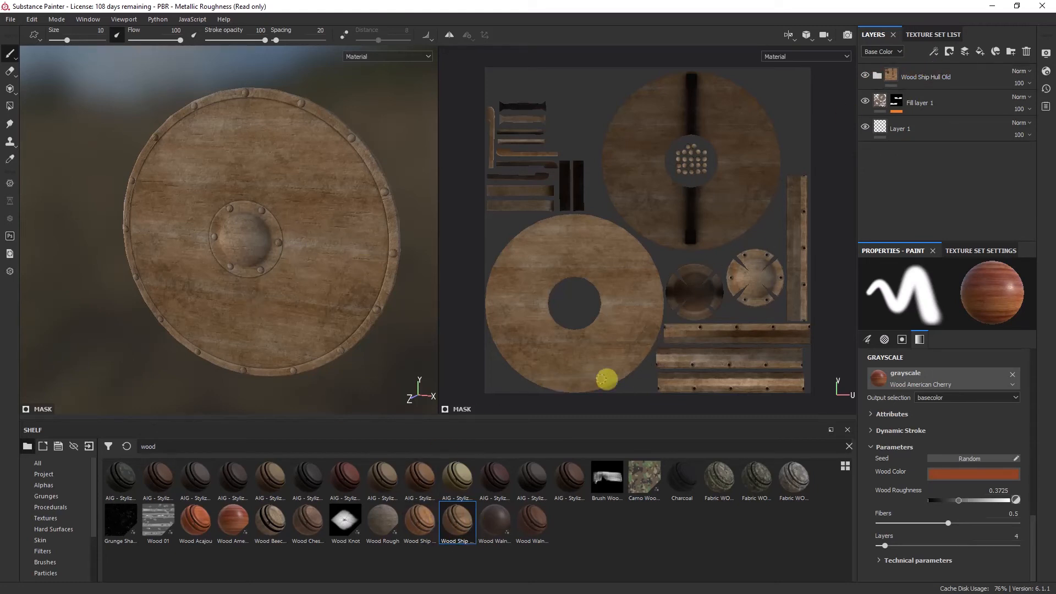
pyautogui.doubleClick(938, 78)
pyautogui.press('Return')
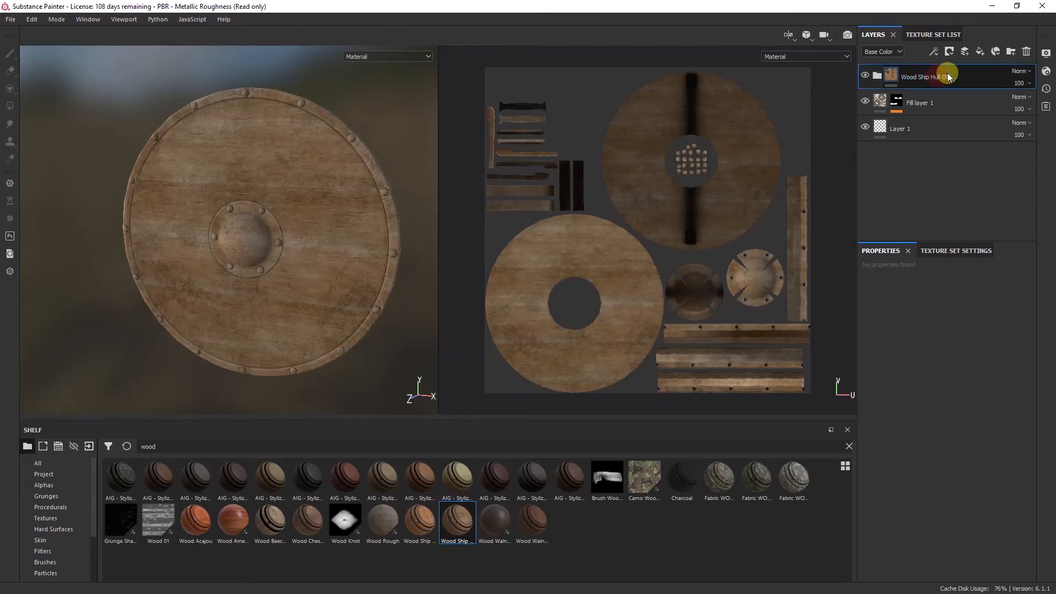
pyautogui.click(951, 52)
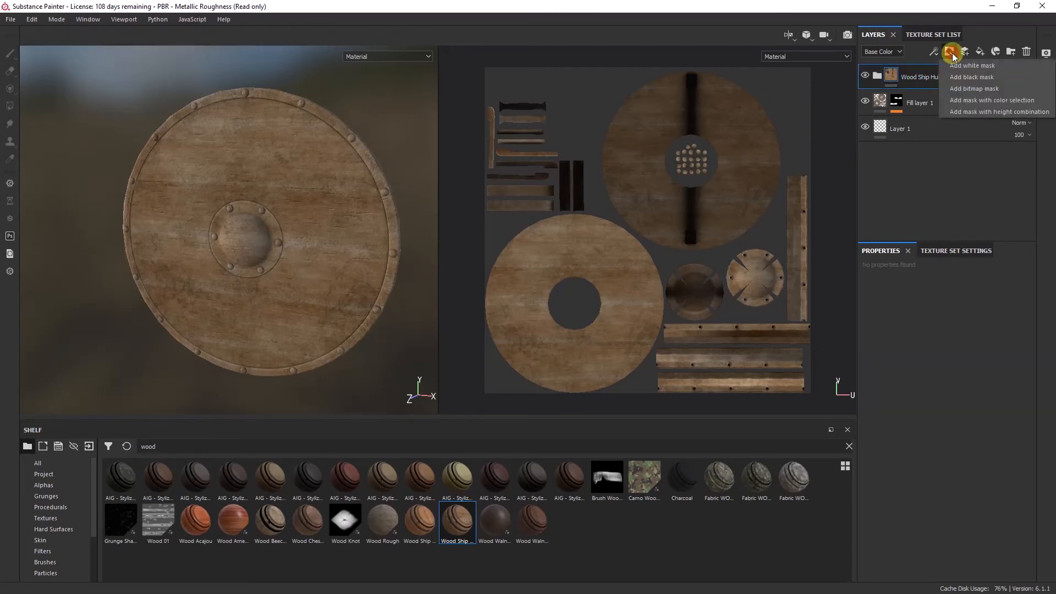
pyautogui.click(984, 101)
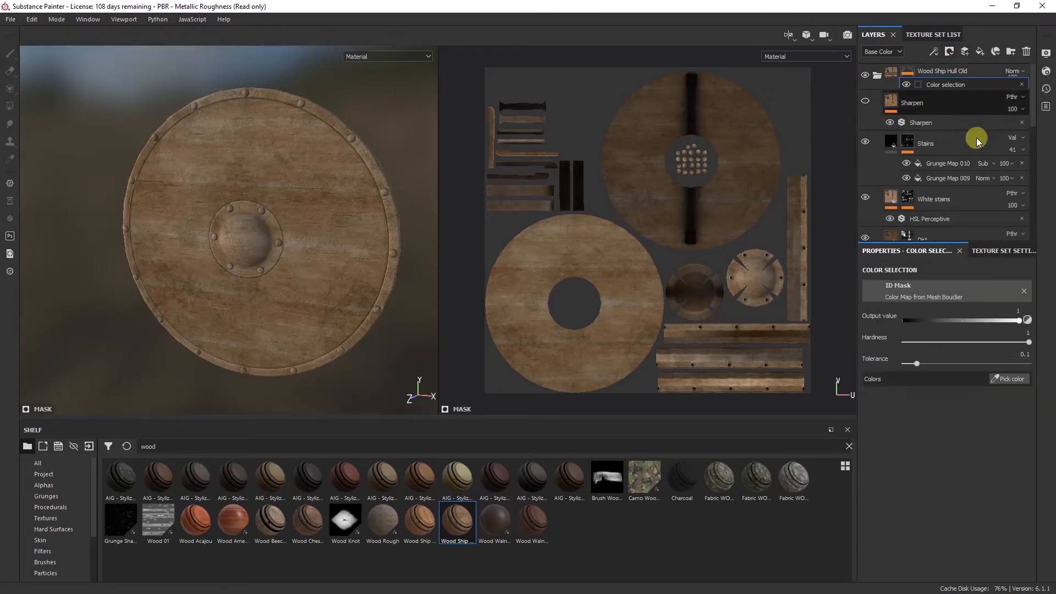
pyautogui.click(999, 379)
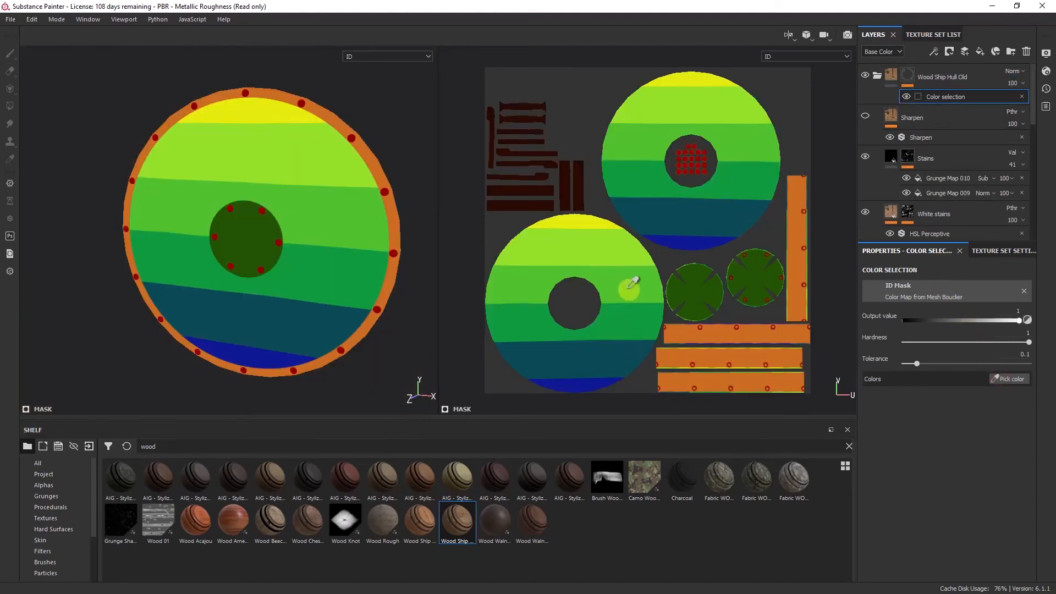
pyautogui.click(631, 322)
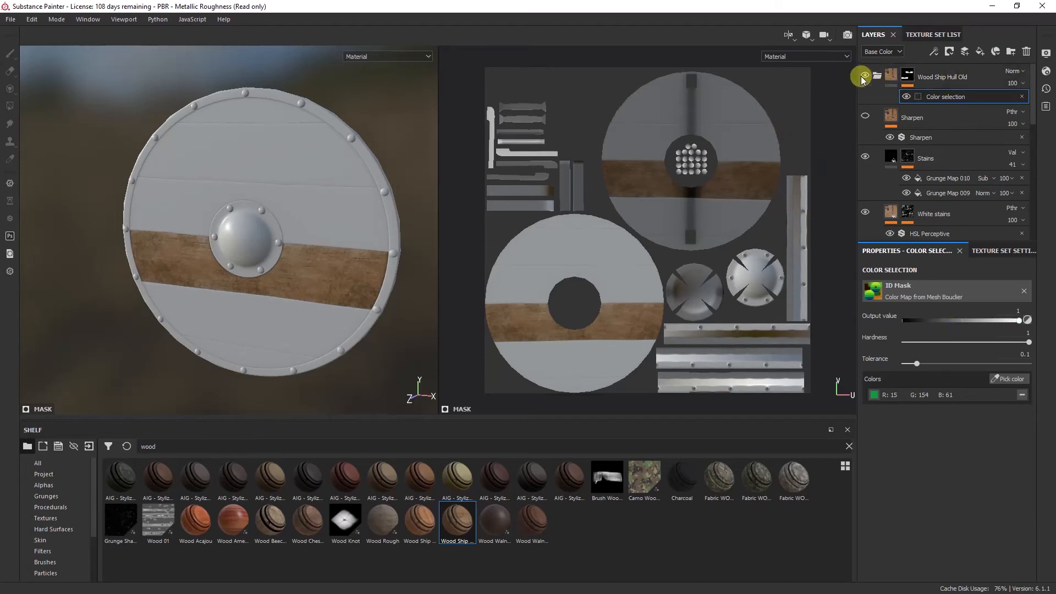
# Collapse the folder and add the light green (148, 225, 39) and dark blue (15, 24, 146) plank colors to its color selection mask
pyautogui.click(878, 77)
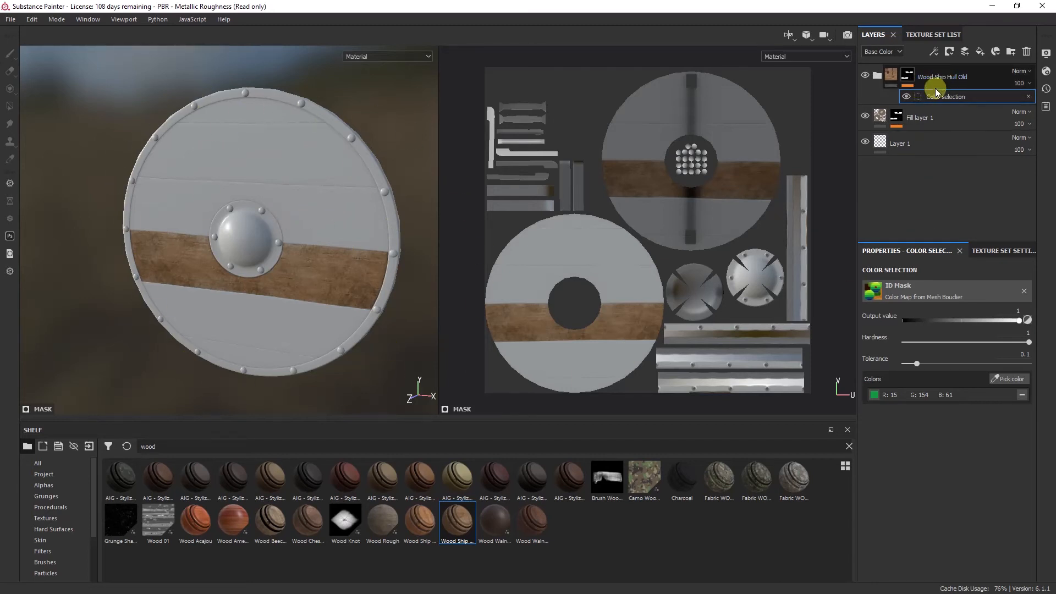
pyautogui.click(1014, 380)
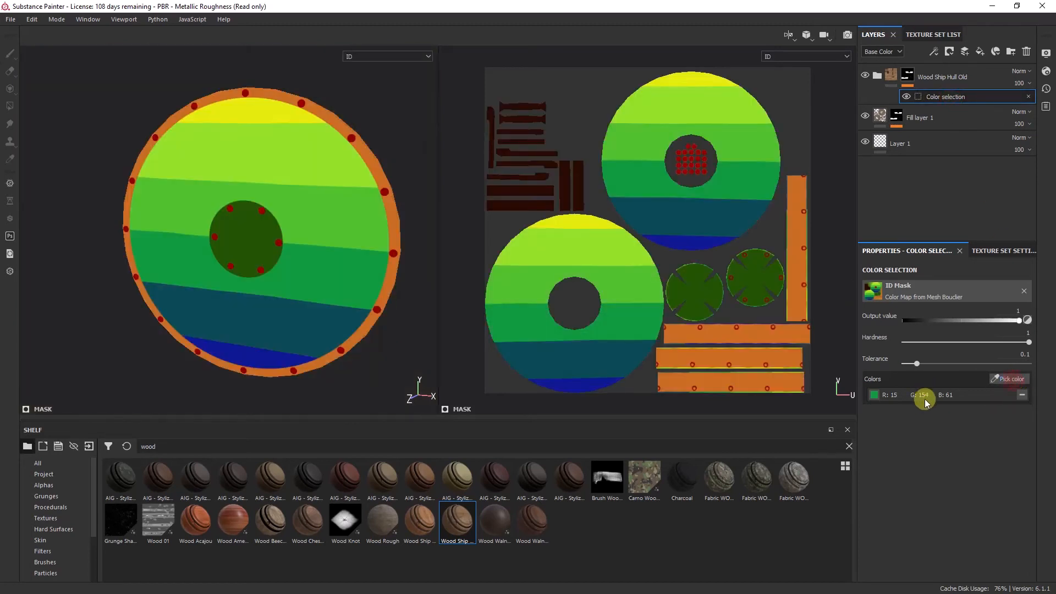
pyautogui.click(719, 101)
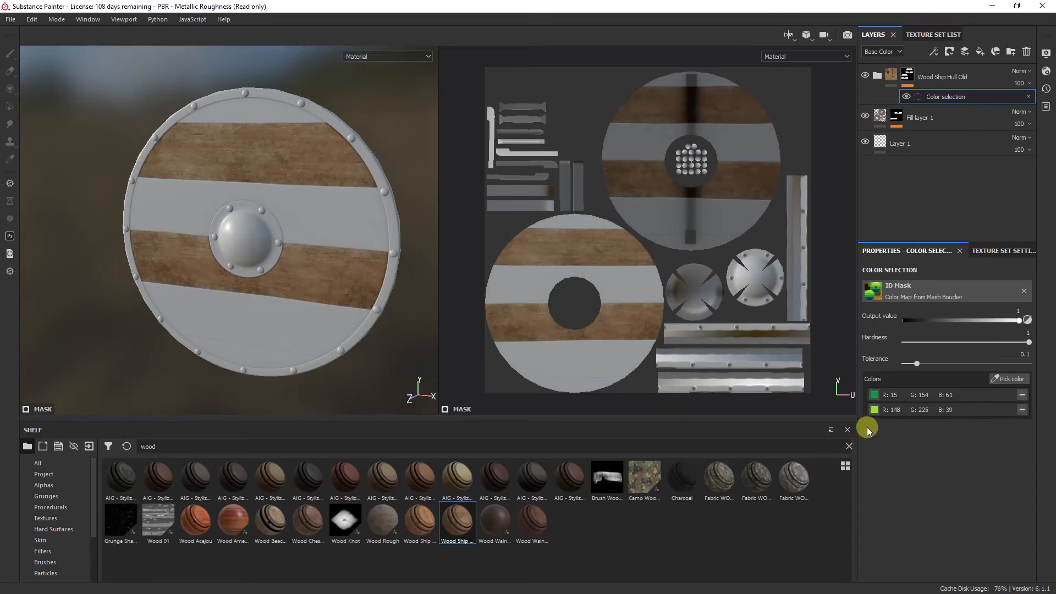
pyautogui.click(1014, 381)
pyautogui.click(585, 388)
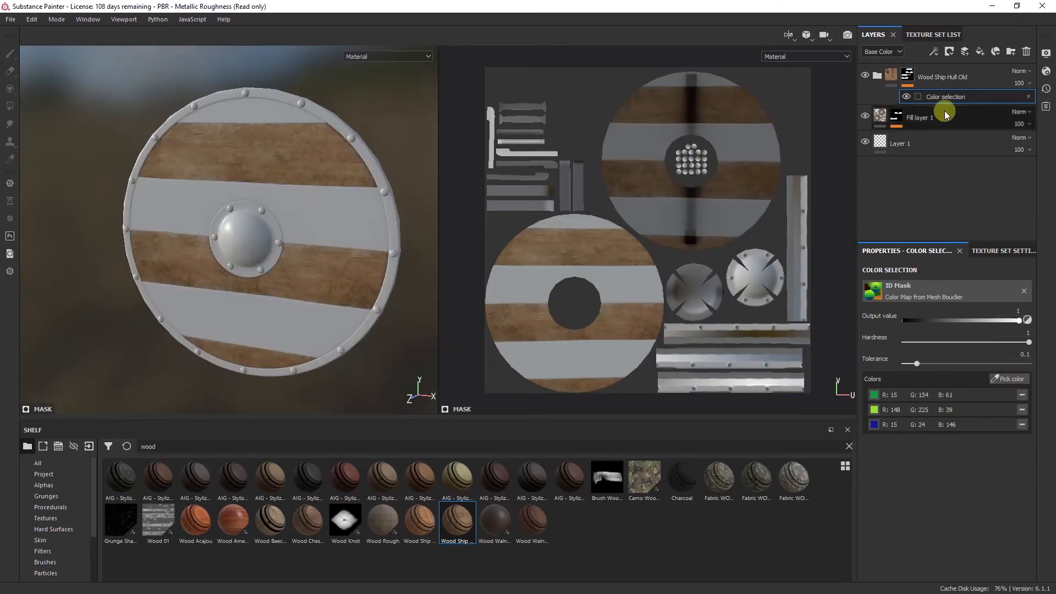
# Add the Wood Ship Hull Nordic smart material above the Wood Ship Hull Old folder
pyautogui.click(942, 77)
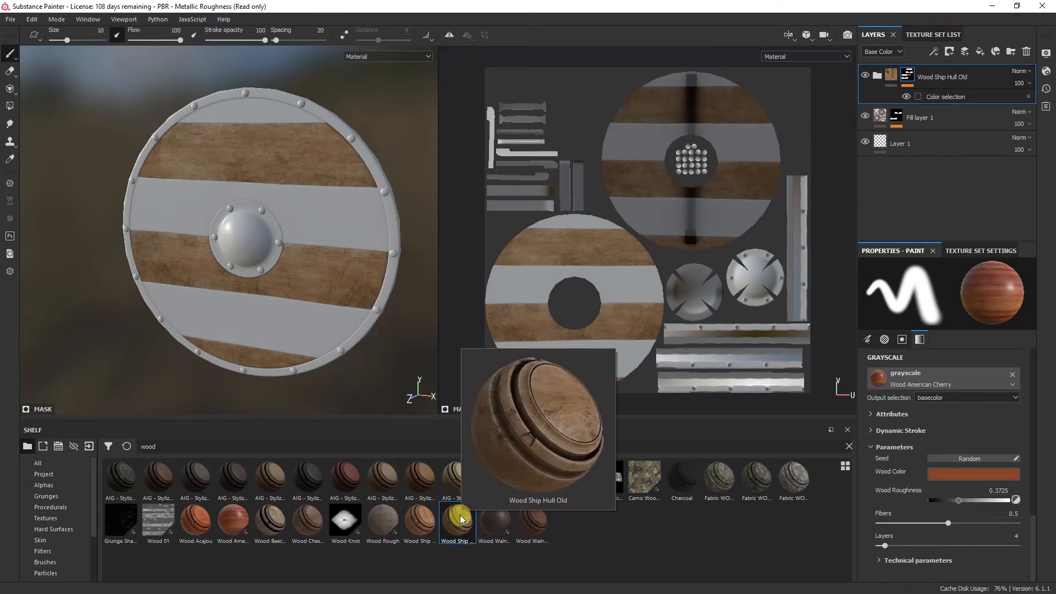
pyautogui.moveTo(414, 520)
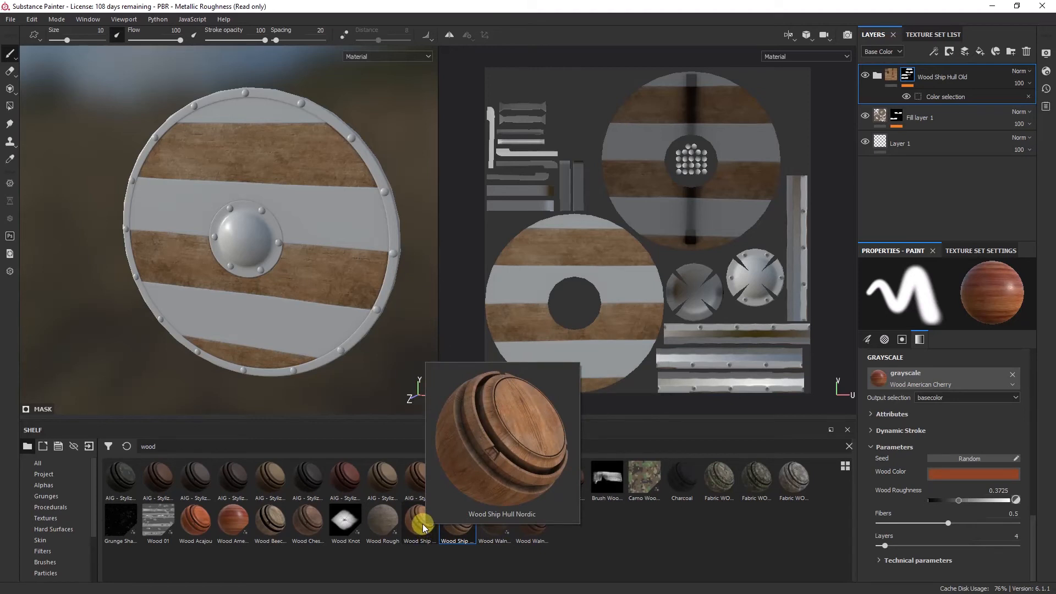
pyautogui.moveTo(423, 524); pyautogui.dragTo(923, 97)
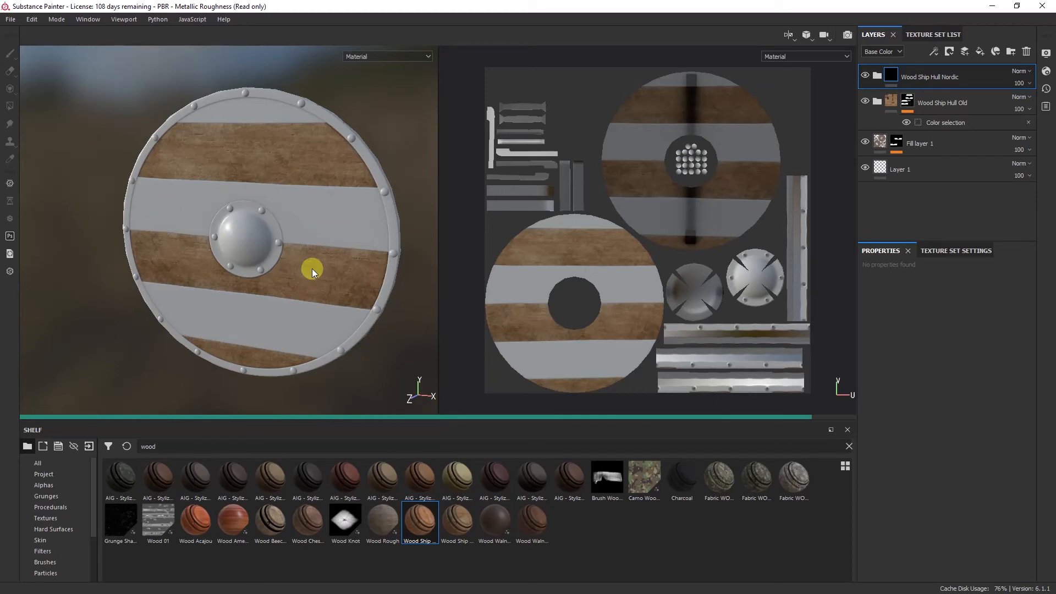
# Inspect the Nordic wood on the shield up close, and expand its folder to look through the sublayers
pyautogui.moveTo(276, 323)
pyautogui.keyDown('alt'); pyautogui.mouseDown()
pyautogui.moveTo(299, 307)
pyautogui.moveTo(293, 321)
pyautogui.mouseUp(); pyautogui.keyUp('alt')
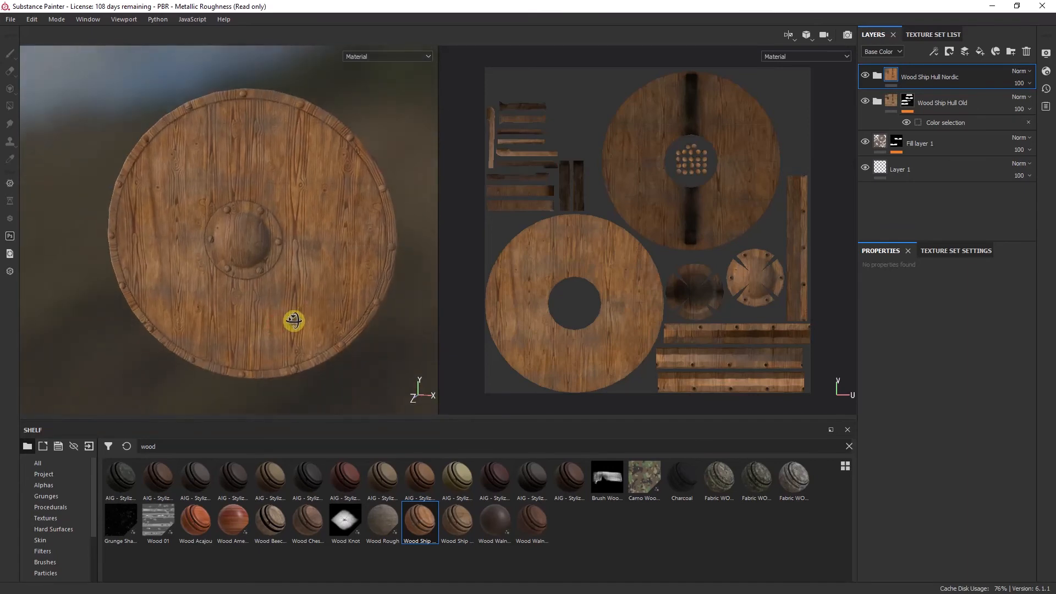
pyautogui.scroll(-3, 252, 275)
pyautogui.scroll(4, 252, 275)
pyautogui.keyDown('alt'); pyautogui.moveTo(252, 275); pyautogui.dragTo(267, 301); pyautogui.keyUp('alt')
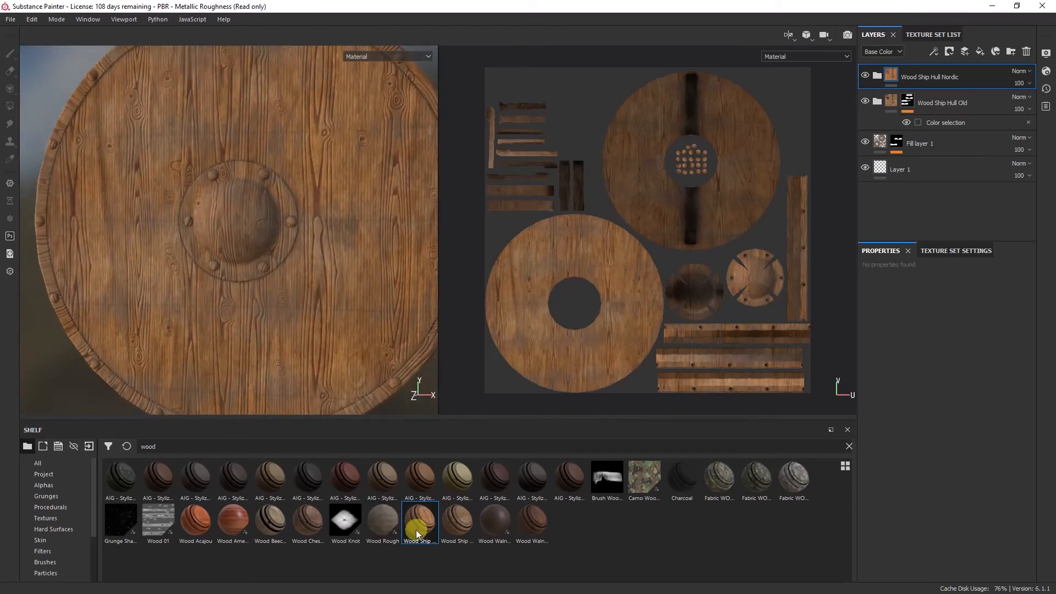
pyautogui.keyDown('alt'); pyautogui.moveTo(300, 330); pyautogui.dragTo(462, 263); pyautogui.keyUp('alt')
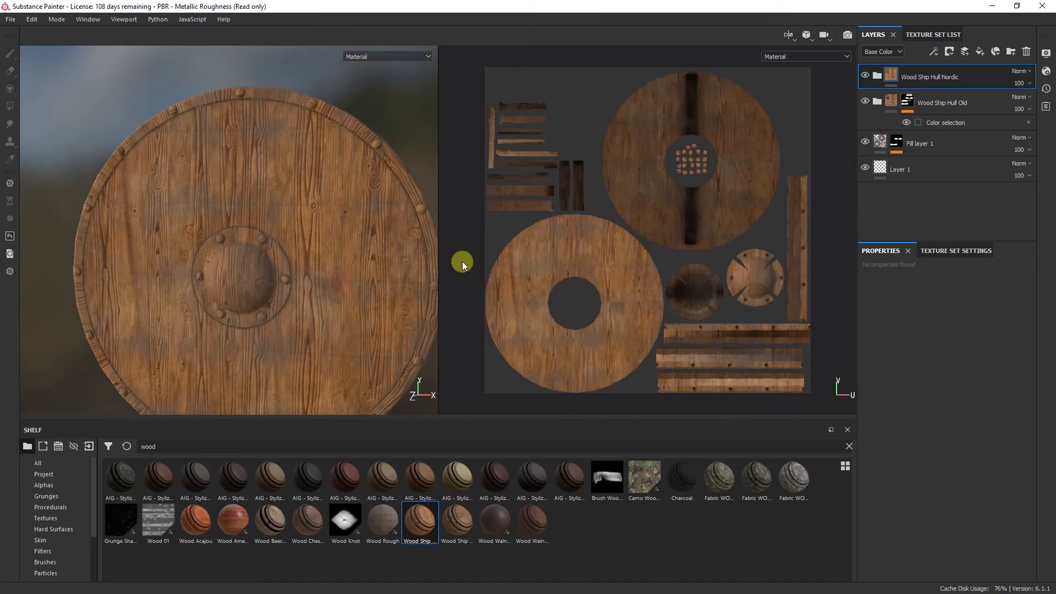
pyautogui.click(878, 76)
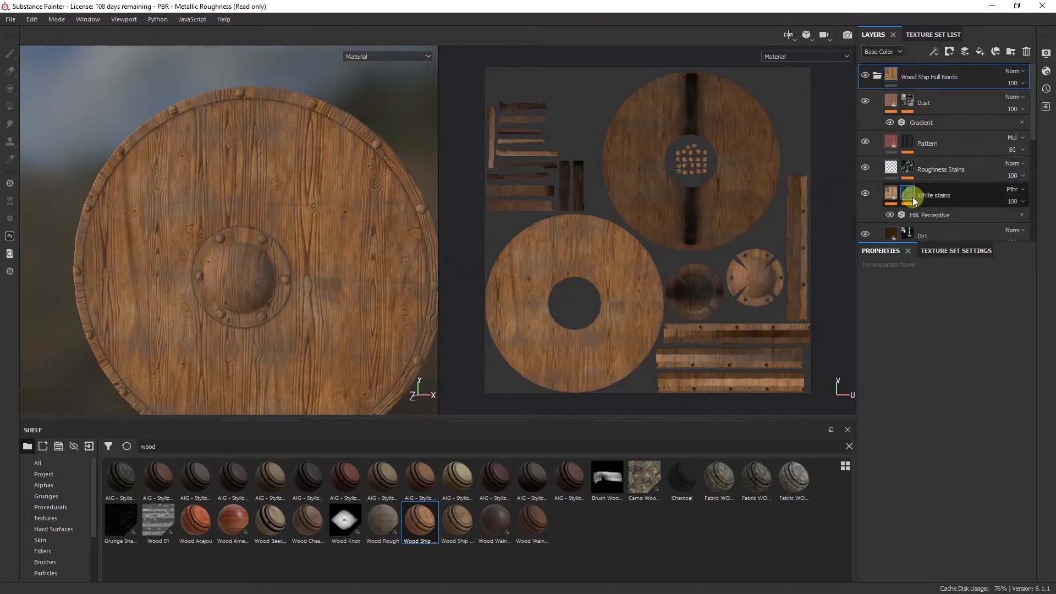
pyautogui.scroll(-5, 913, 199)
pyautogui.scroll(2, 915, 202)
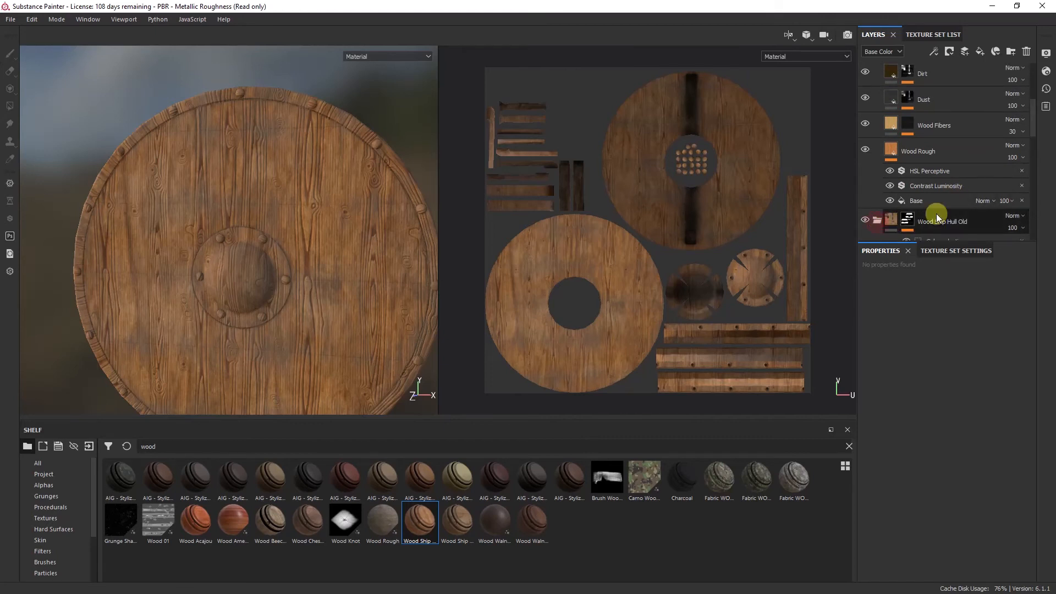
# Set the UV rotation of the Wood Rough layer in the Wood Ship Hull Nordic folder to 180
pyautogui.scroll(-2, 936, 213)
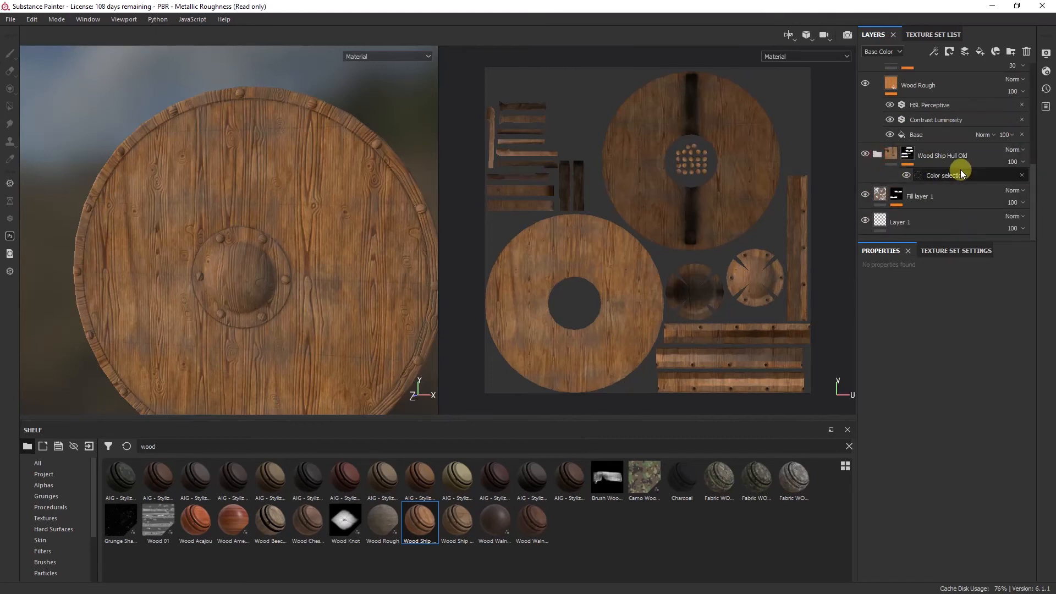
pyautogui.scroll(2, 946, 174)
pyautogui.click(936, 201)
pyautogui.click(904, 202)
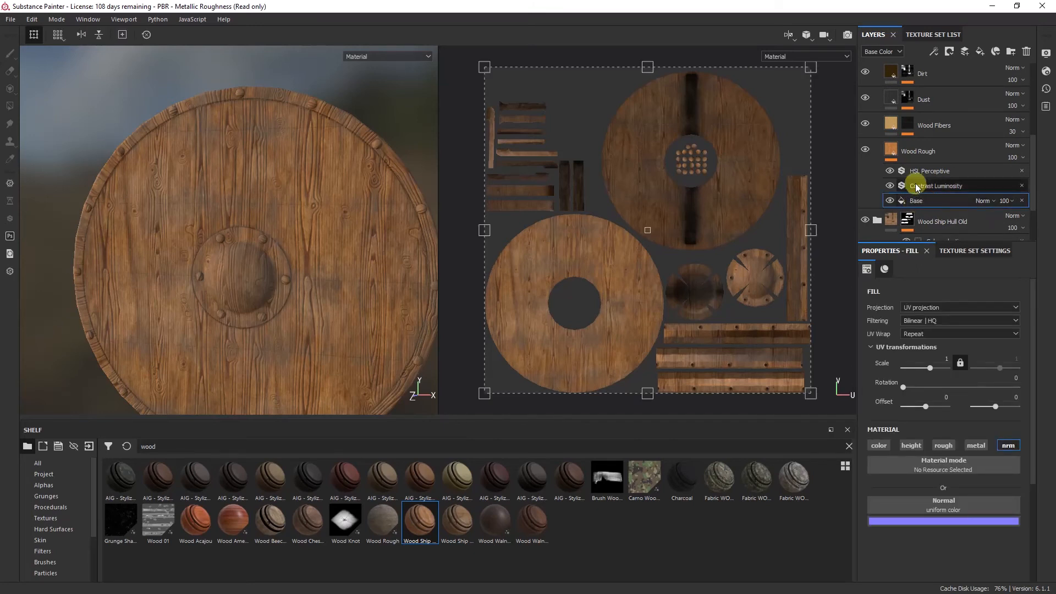
pyautogui.click(940, 152)
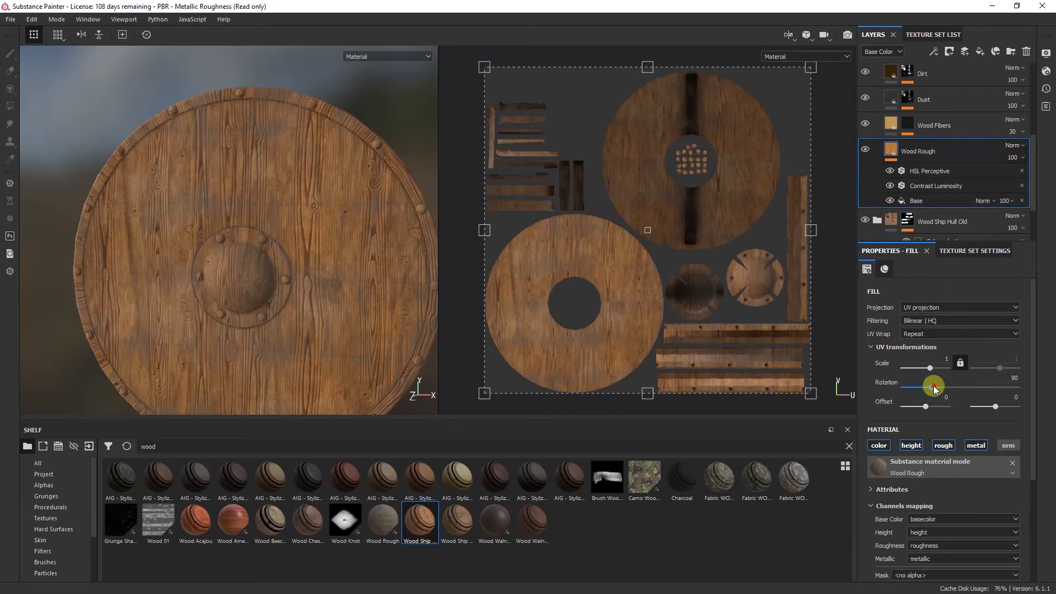
pyautogui.moveTo(932, 386); pyautogui.dragTo(959, 382)
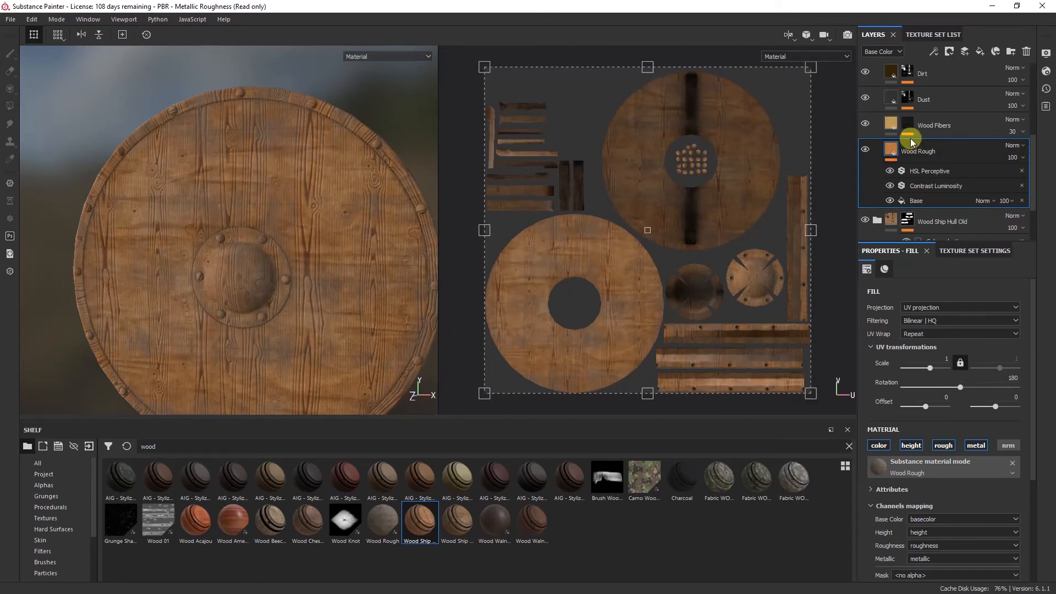
# Examine the Wood Fibers layer and its mask, and check what the Dirt layer contributes by toggling its visibility
pyautogui.scroll(1, 931, 193)
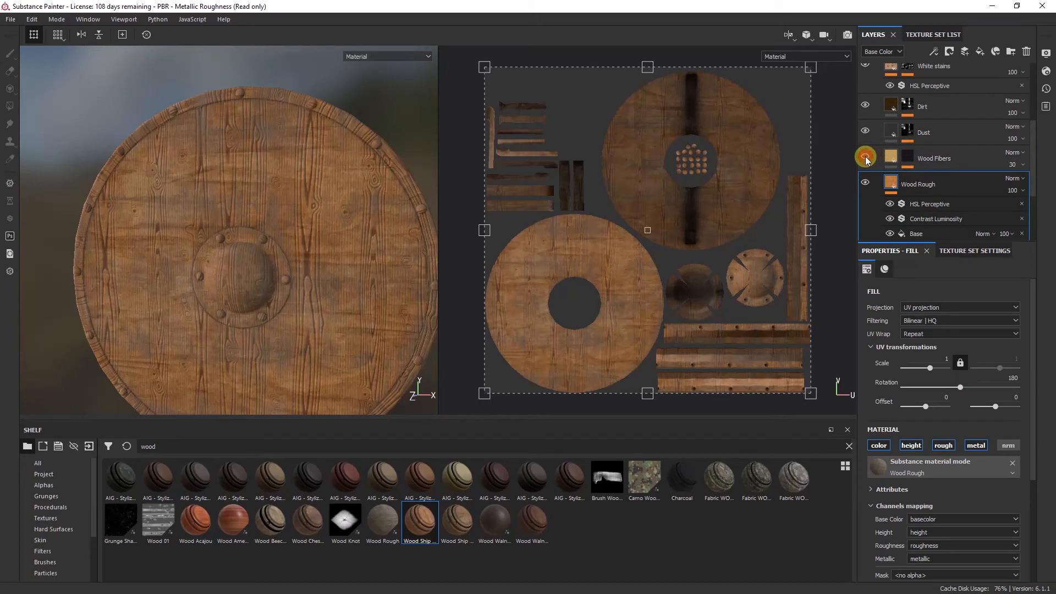
pyautogui.click(923, 159)
pyautogui.click(906, 157)
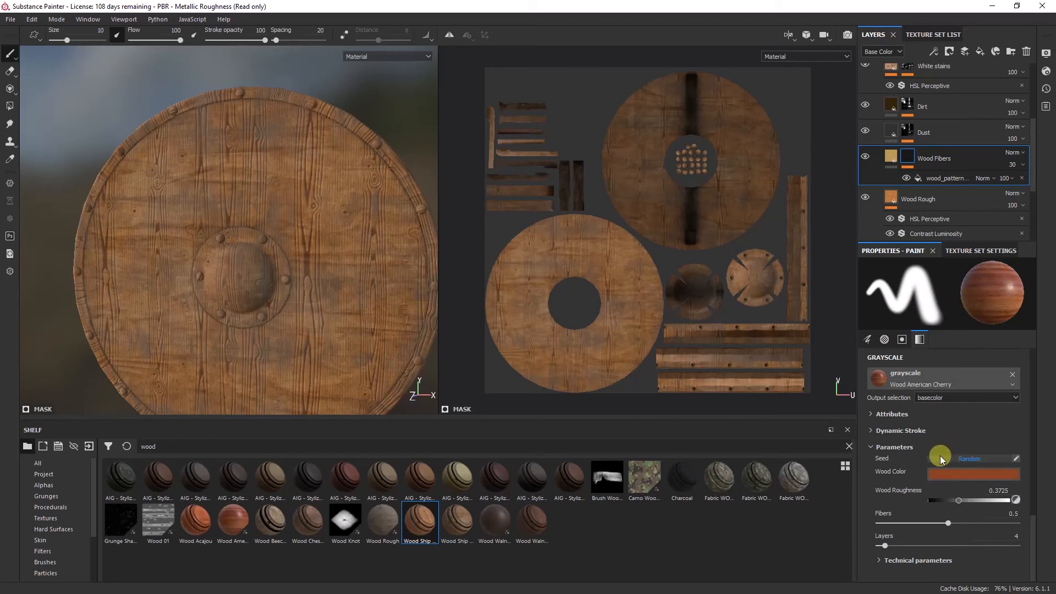
pyautogui.scroll(2, 932, 187)
pyautogui.scroll(2, 931, 184)
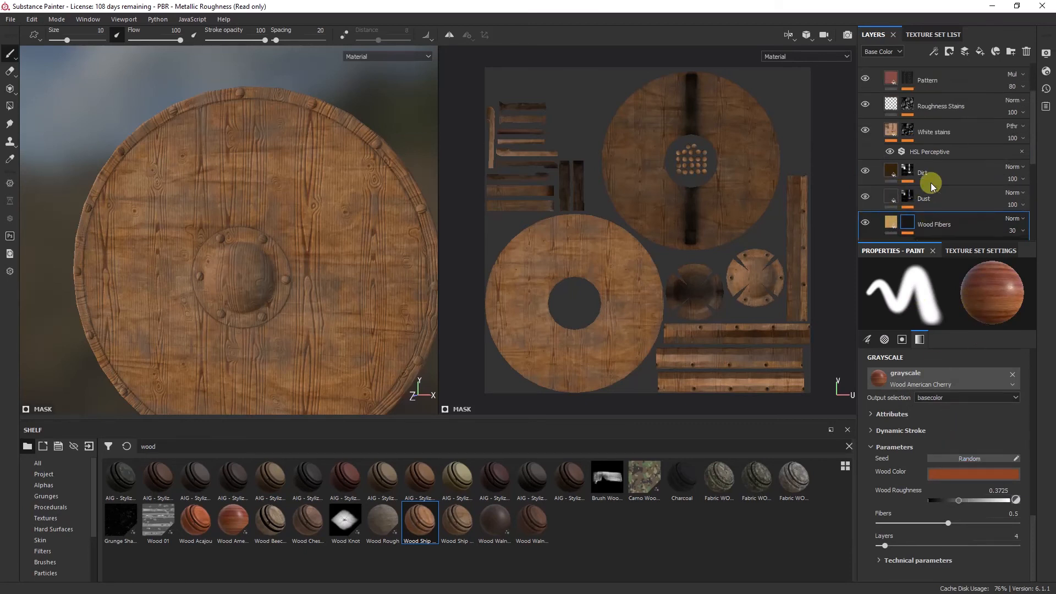
pyautogui.click(865, 171)
pyautogui.click(865, 172)
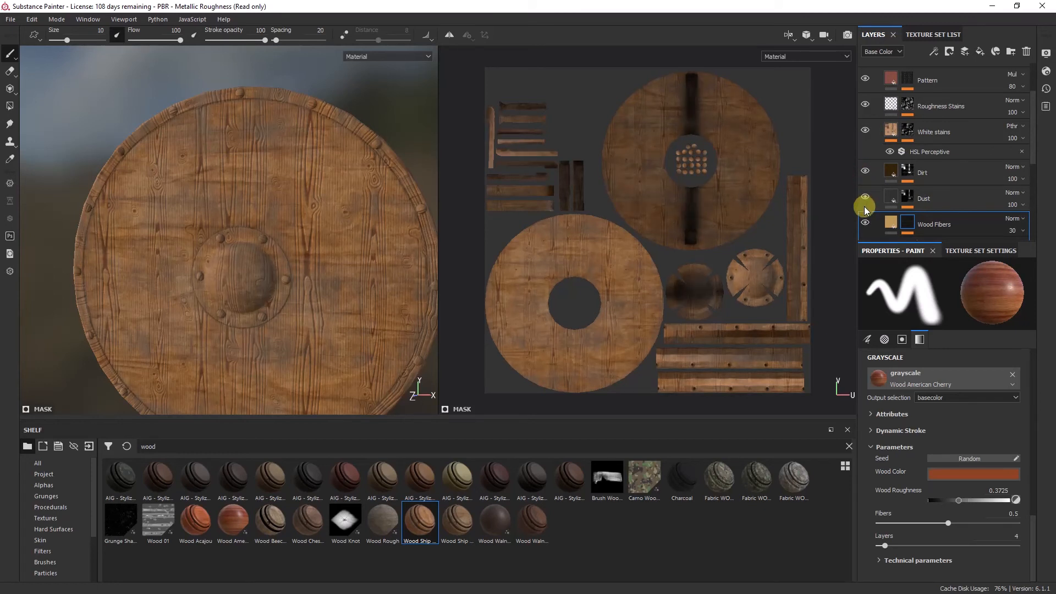
# Toggle the Pattern layer's visibility to examine what it adds to the Nordic wood, ending with it hidden
pyautogui.scroll(4, 941, 213)
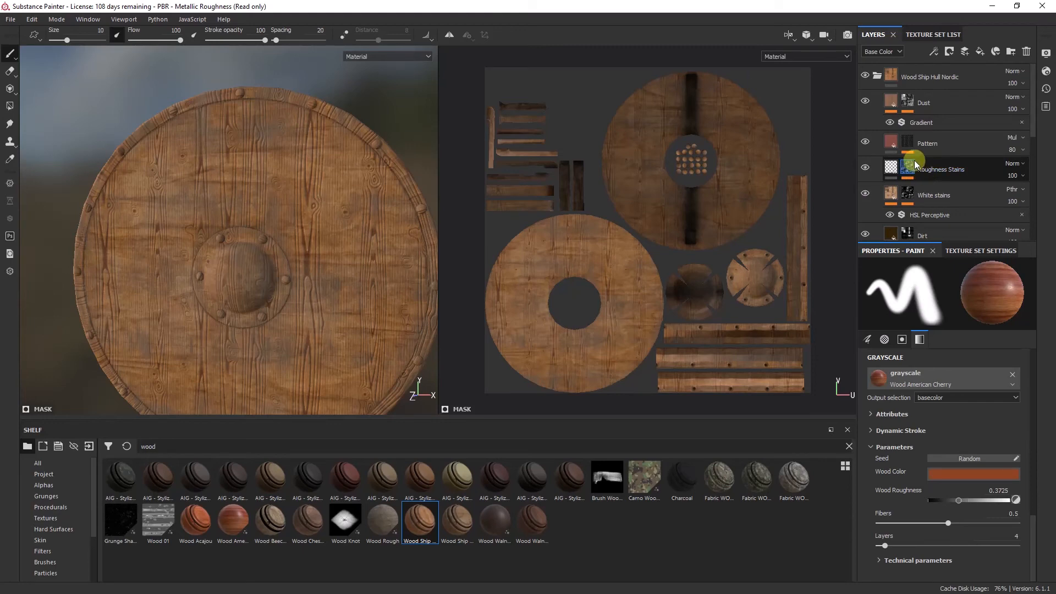
pyautogui.click(865, 144)
pyautogui.click(865, 144)
pyautogui.click(865, 144)
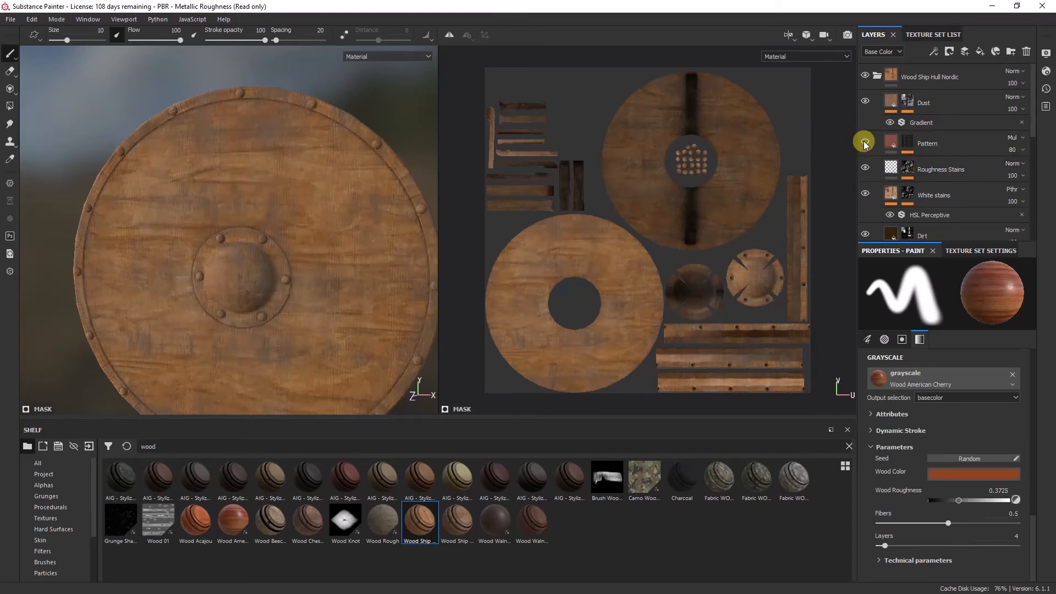
# Compare the shield's wood with and without the Pattern layer, leaving that layer hidden, and look at the grain up close
pyautogui.click(865, 144)
pyautogui.click(865, 144)
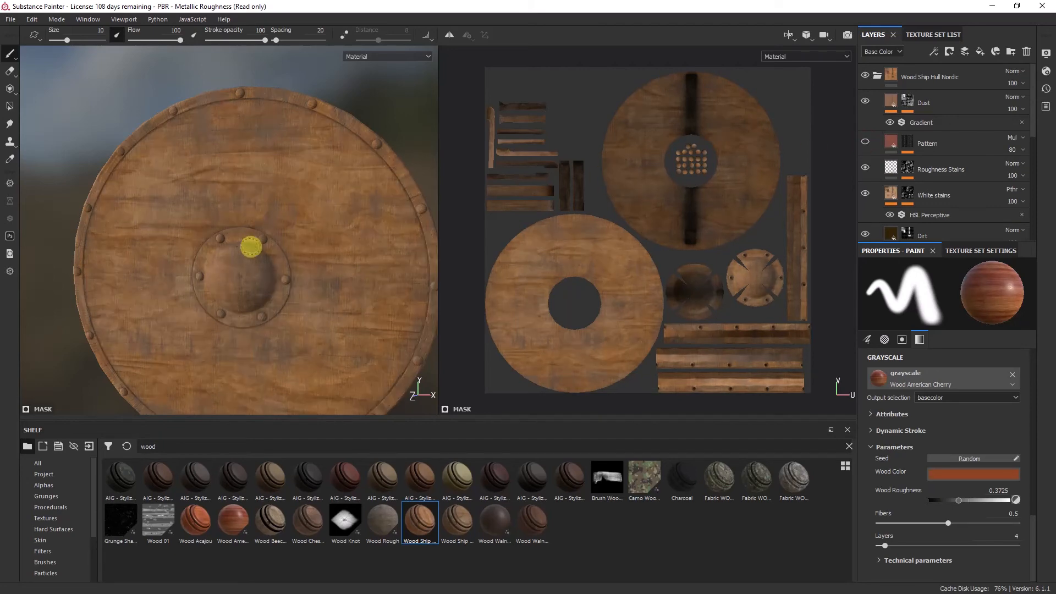
pyautogui.moveTo(312, 264)
pyautogui.keyDown('alt'); pyautogui.mouseDown(button='right')
pyautogui.moveTo(335, 234)
pyautogui.moveTo(327, 264)
pyautogui.mouseUp(button='right'); pyautogui.keyUp('alt')
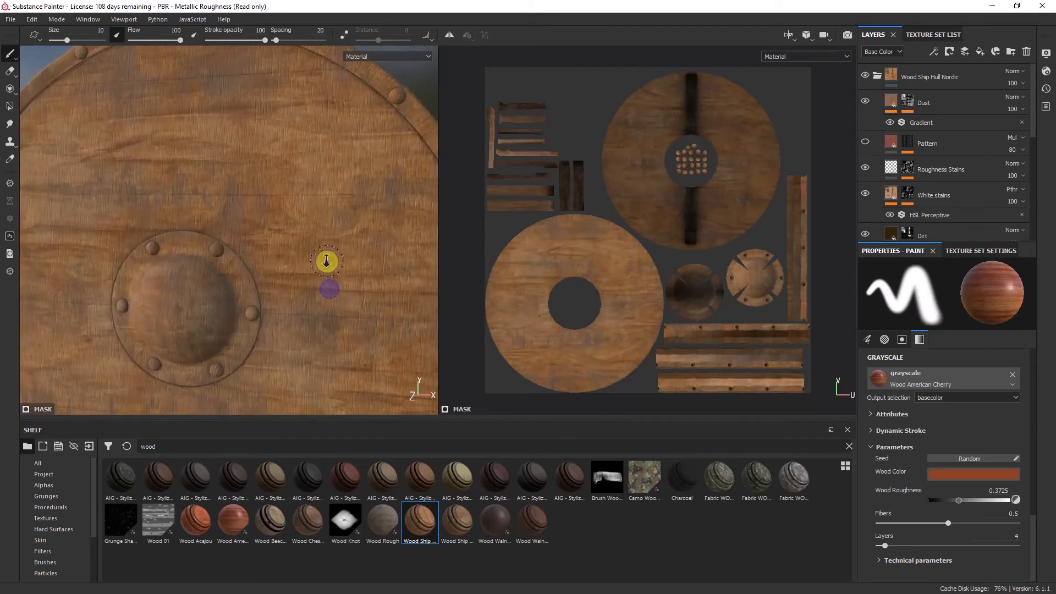
# Set the UV rotation of the wood_pattern_01 fill in the Wood Fibers layer's mask to 90
pyautogui.click(909, 167)
pyautogui.scroll(-3, 930, 148)
pyautogui.click(935, 155)
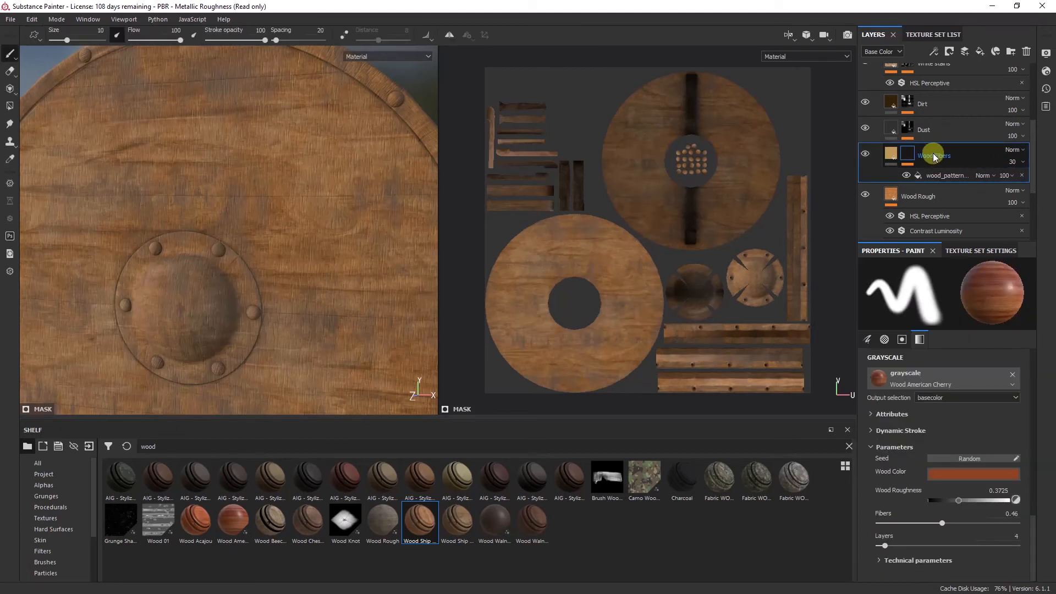
pyautogui.click(941, 176)
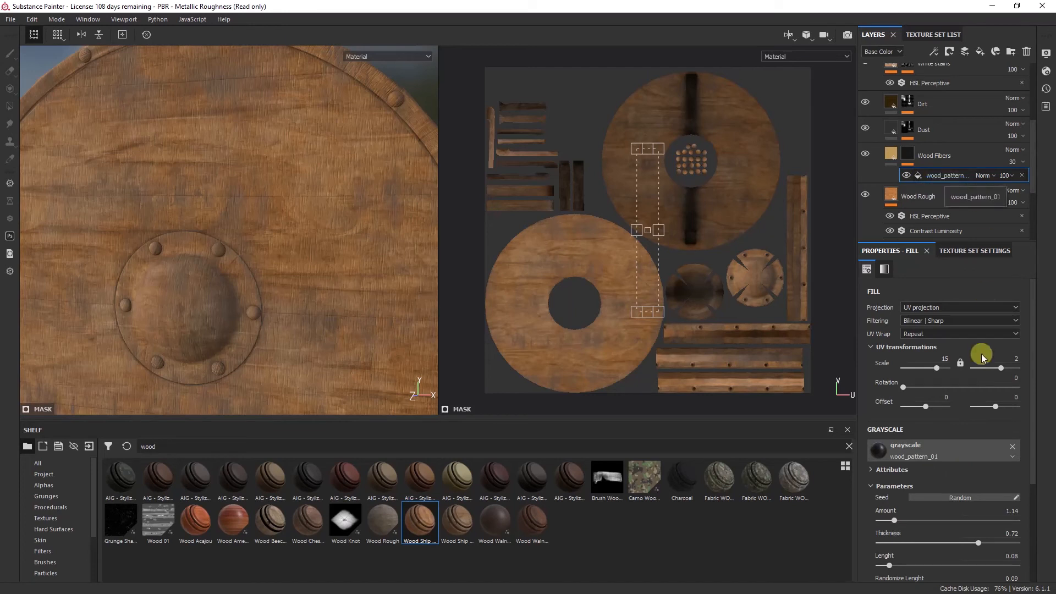
pyautogui.moveTo(907, 388); pyautogui.dragTo(933, 387)
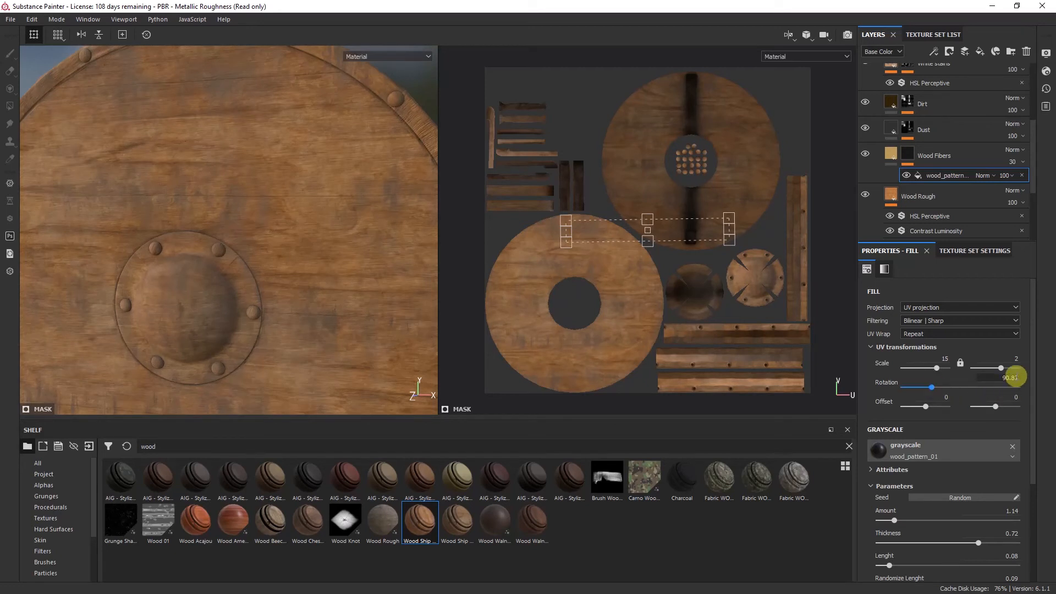
pyautogui.click(1014, 378)
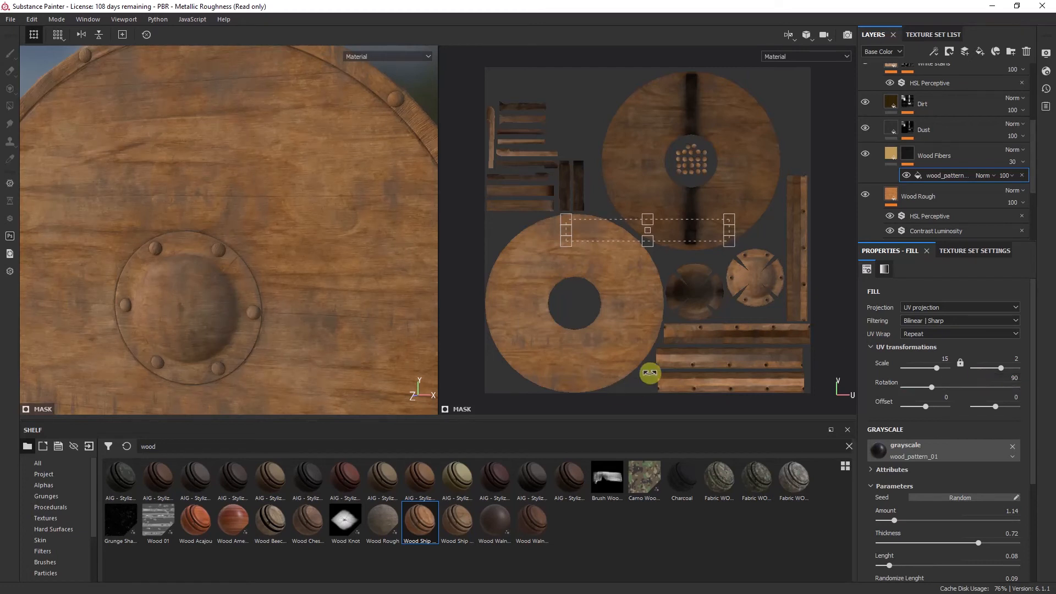
# Show the Pattern layer again and open the Wood 01 fill in its mask for editing
pyautogui.scroll(5, 886, 178)
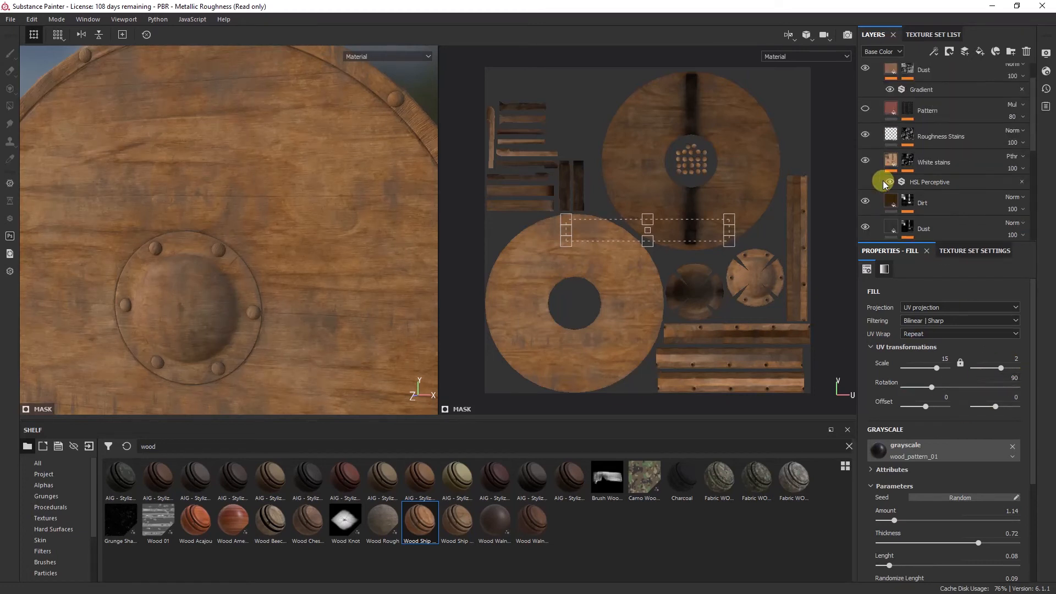
pyautogui.click(866, 143)
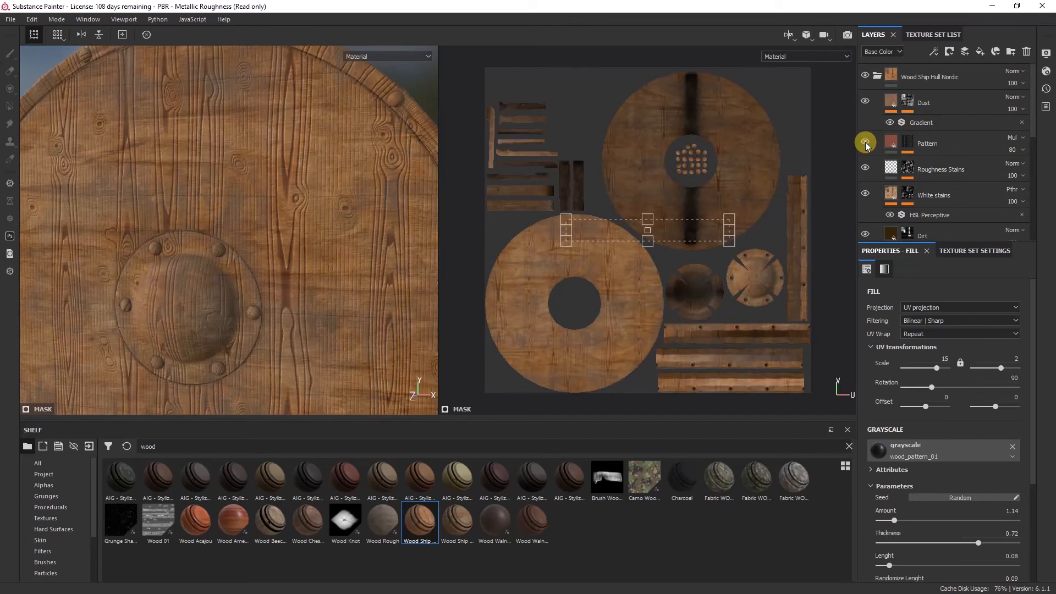
pyautogui.click(909, 147)
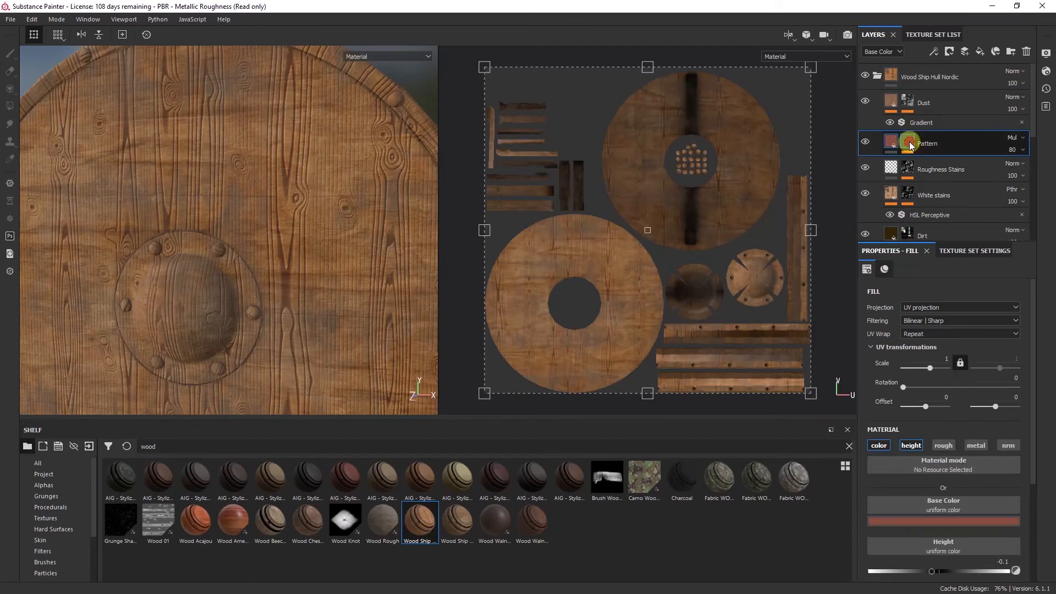
pyautogui.click(908, 143)
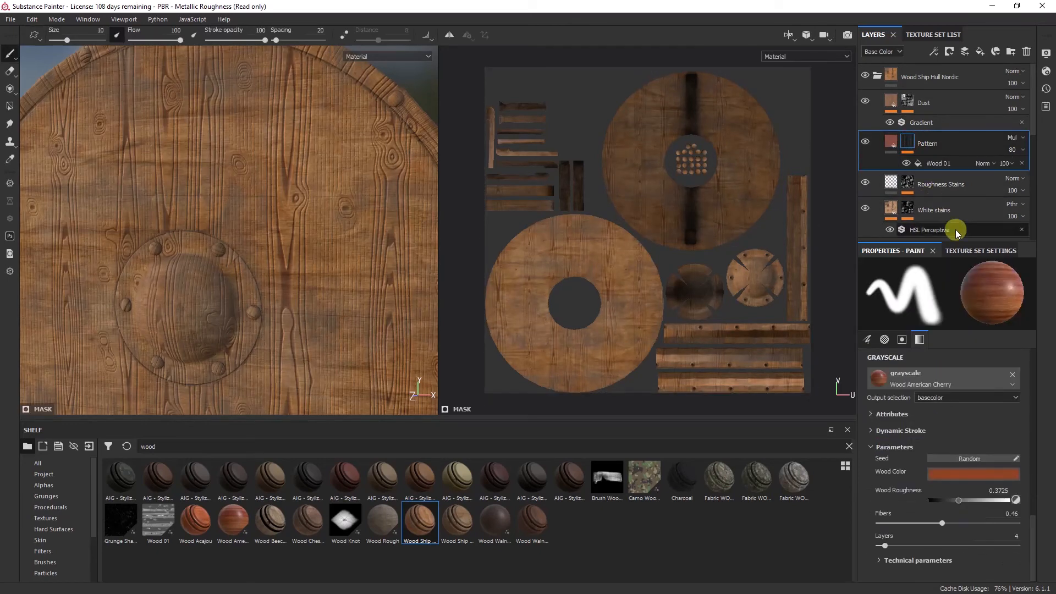
pyautogui.click(936, 163)
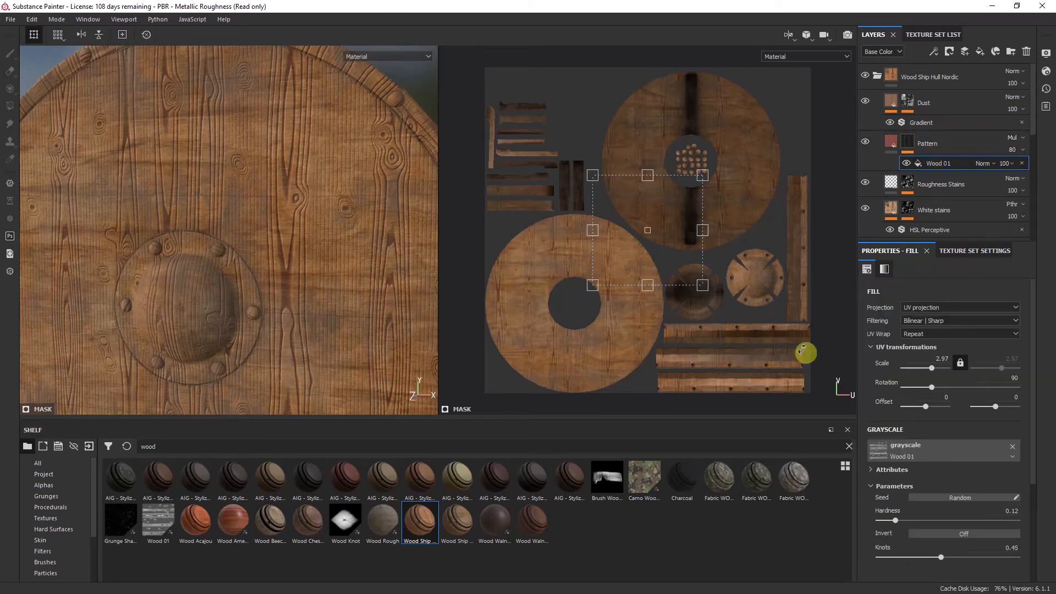
# Turn the Wood 01 fill's grain horizontal across the shield by setting its UV rotation to 180
pyautogui.moveTo(929, 386); pyautogui.dragTo(959, 385)
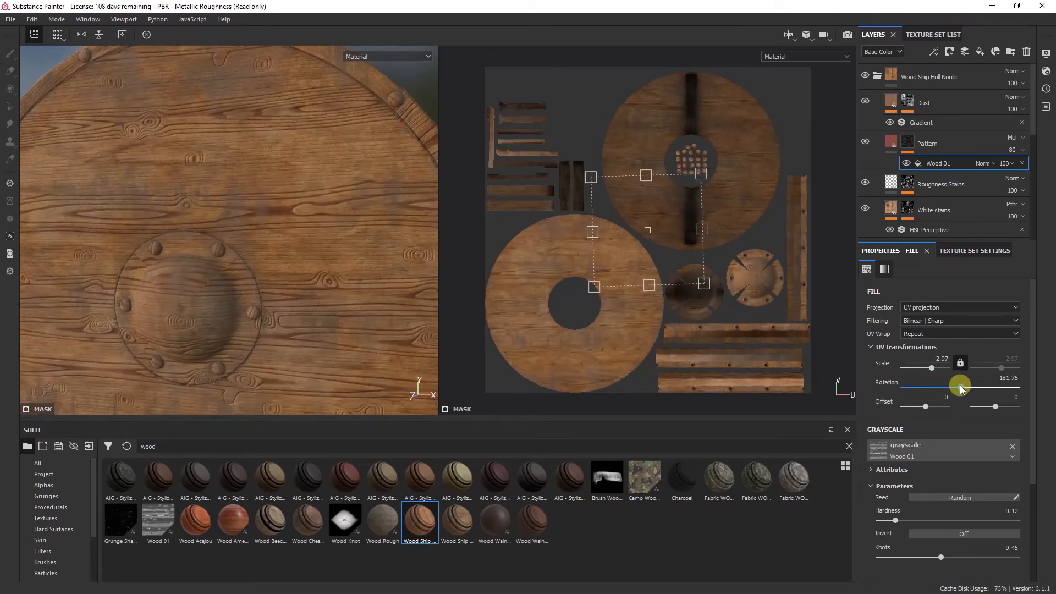
pyautogui.scroll(1, 221, 304)
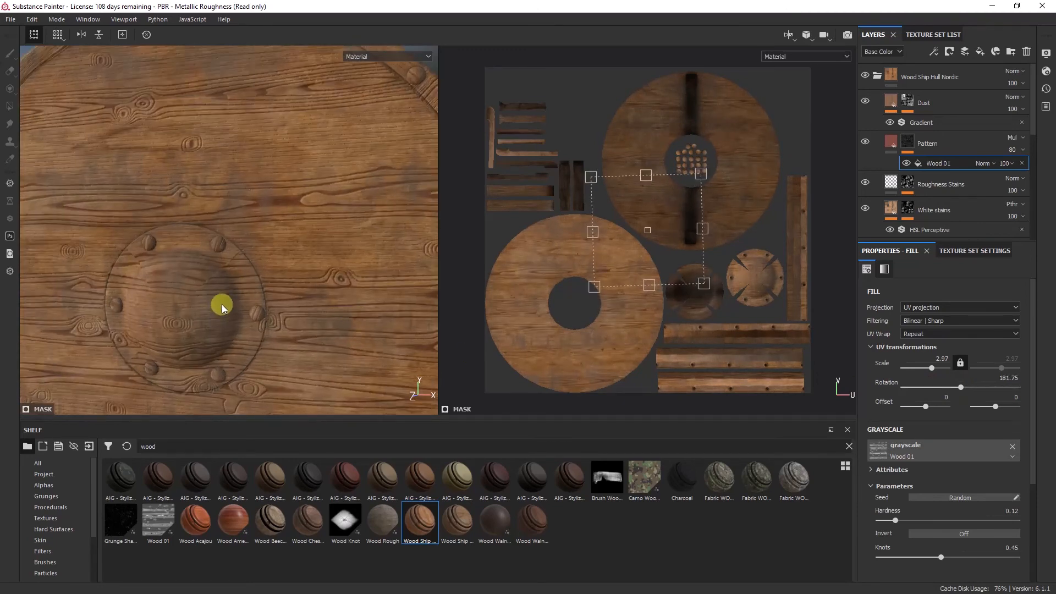
pyautogui.scroll(-1, 222, 308)
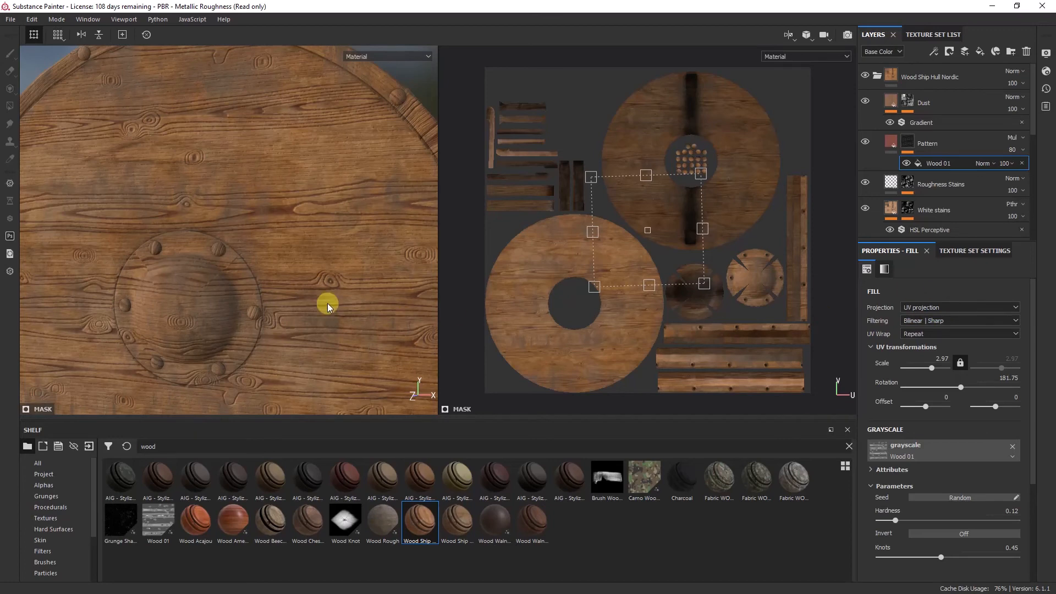
pyautogui.scroll(-2, 309, 319)
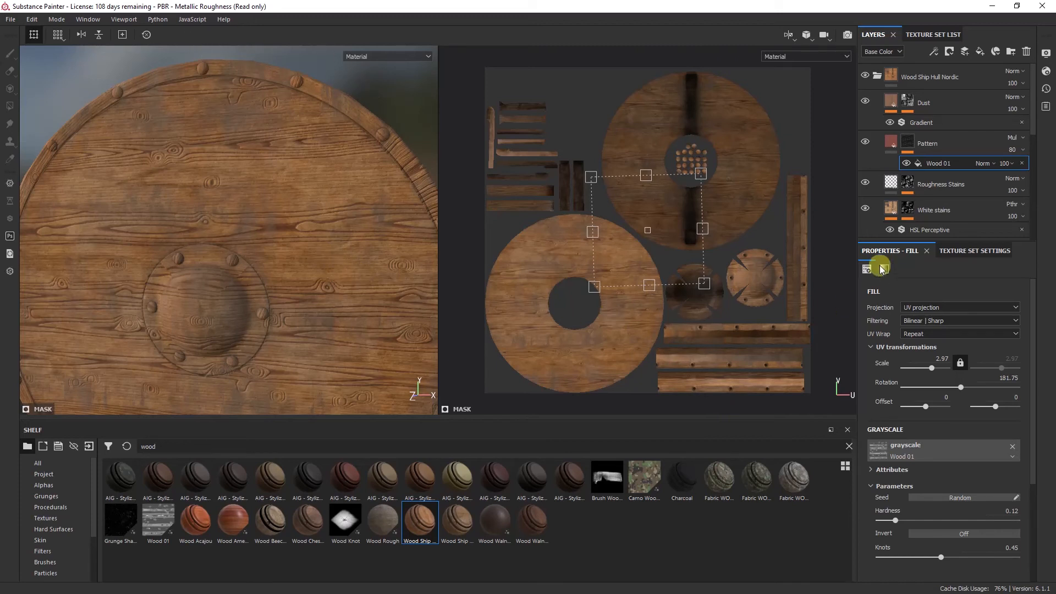
pyautogui.click(935, 307)
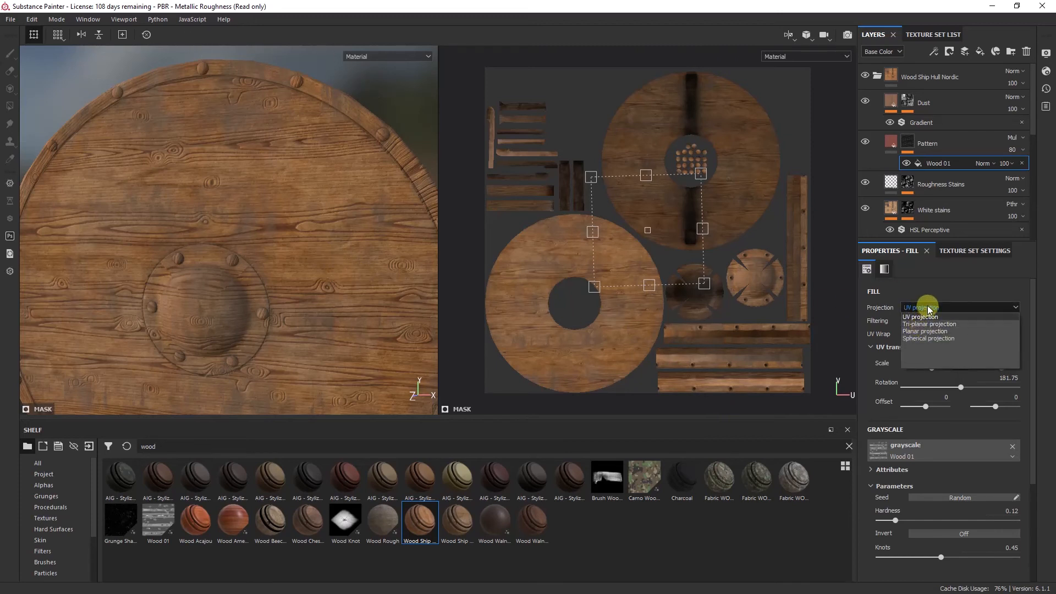
pyautogui.click(928, 310)
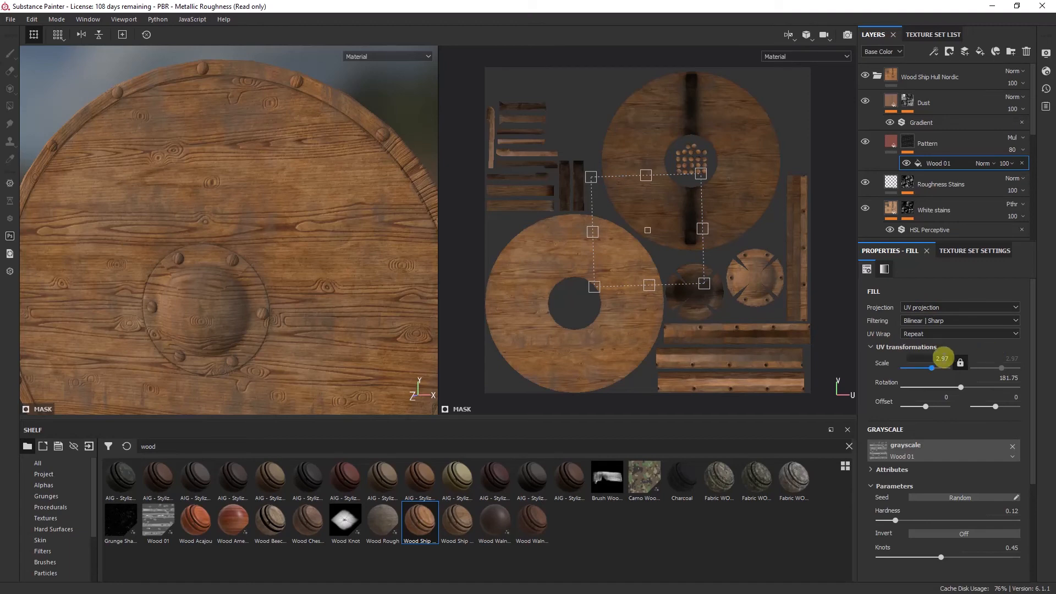
pyautogui.click(1010, 378)
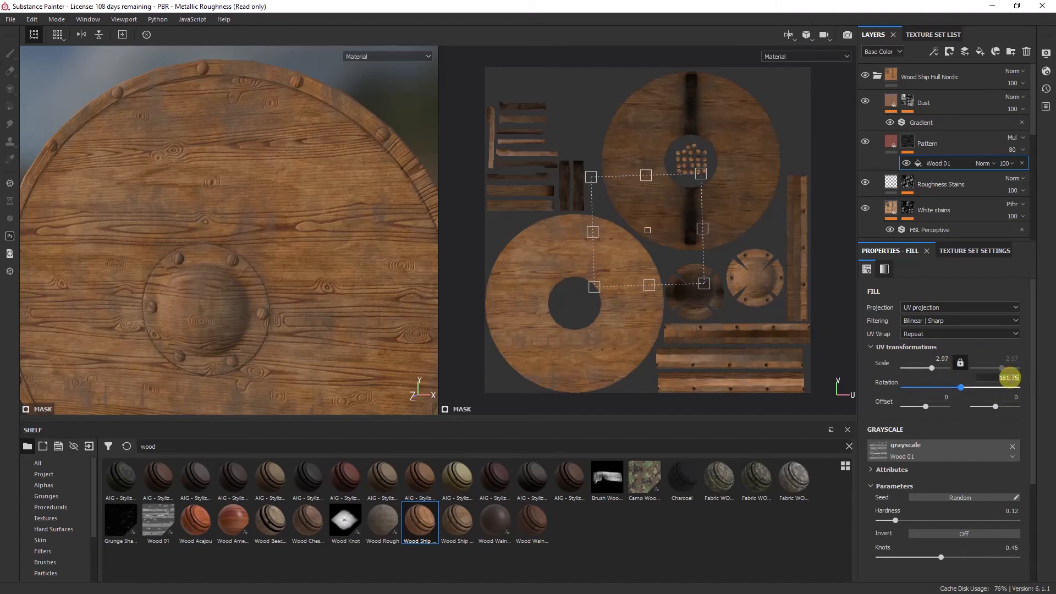
pyautogui.write('180')
pyautogui.press('Return')
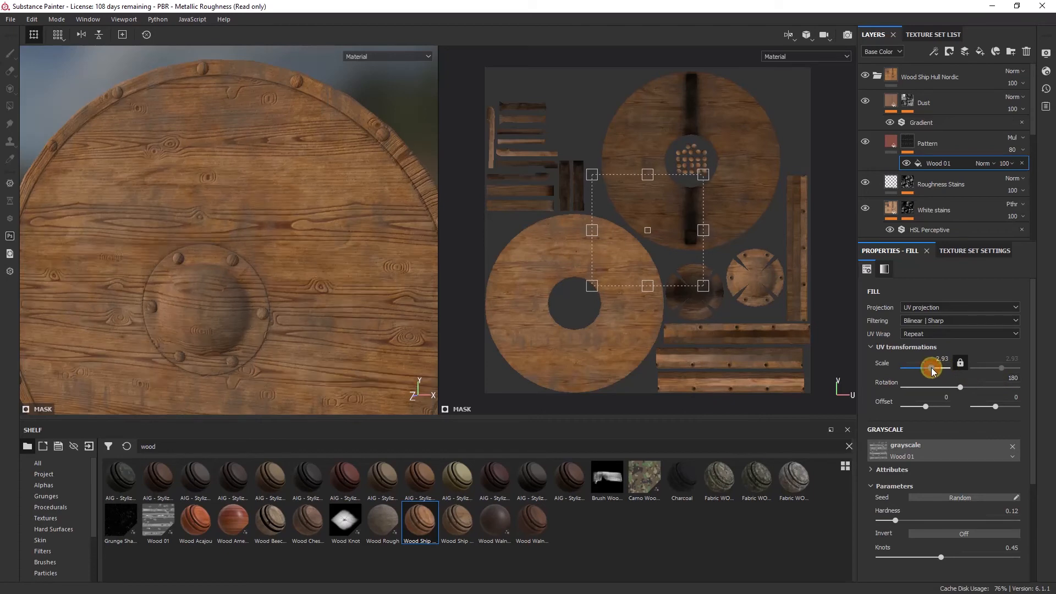
# Enlarge the wood pattern by setting the Wood 01 fill's UV scale to 1.78, and check it on the whole shield
pyautogui.moveTo(932, 367); pyautogui.dragTo(929, 368)
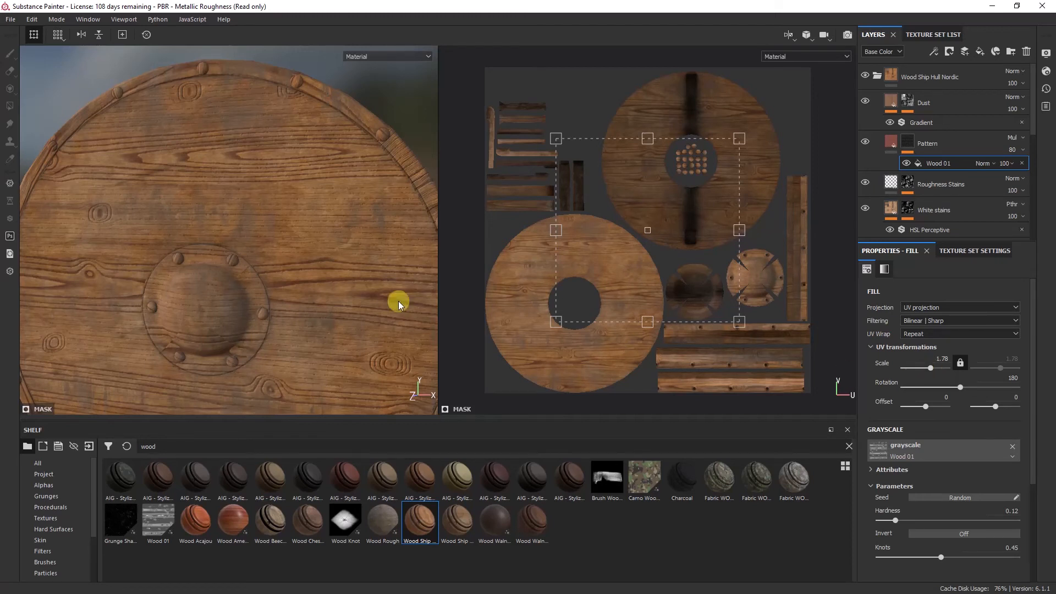
pyautogui.keyDown('alt'); pyautogui.moveTo(313, 317); pyautogui.dragTo(280, 306, button='right'); pyautogui.keyUp('alt')
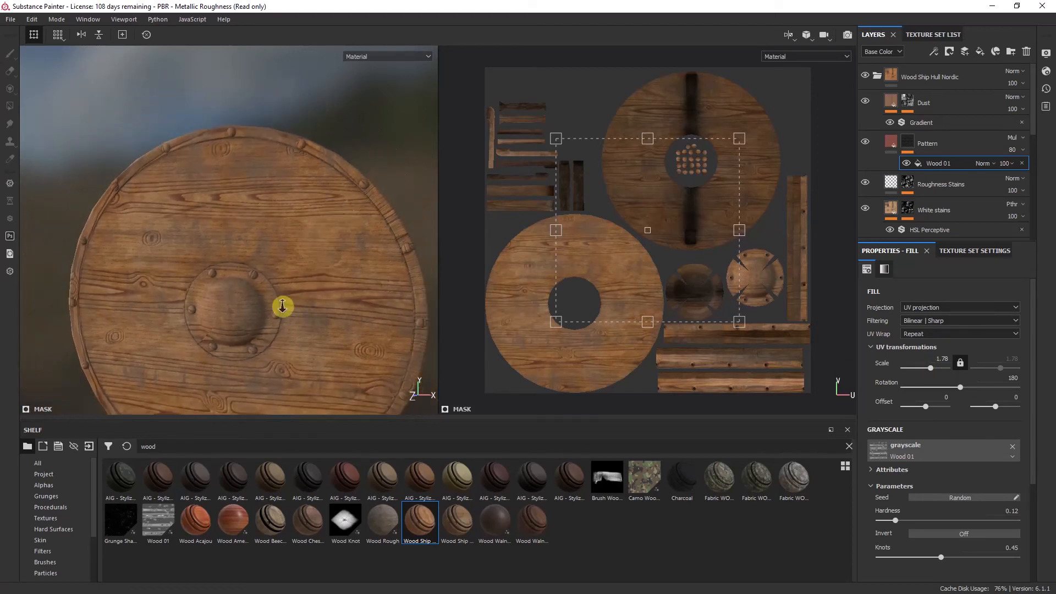
pyautogui.keyDown('alt'); pyautogui.moveTo(280, 306); pyautogui.dragTo(310, 221, button='middle'); pyautogui.keyUp('alt')
pyautogui.keyDown('alt'); pyautogui.moveTo(321, 269); pyautogui.dragTo(332, 251); pyautogui.keyUp('alt')
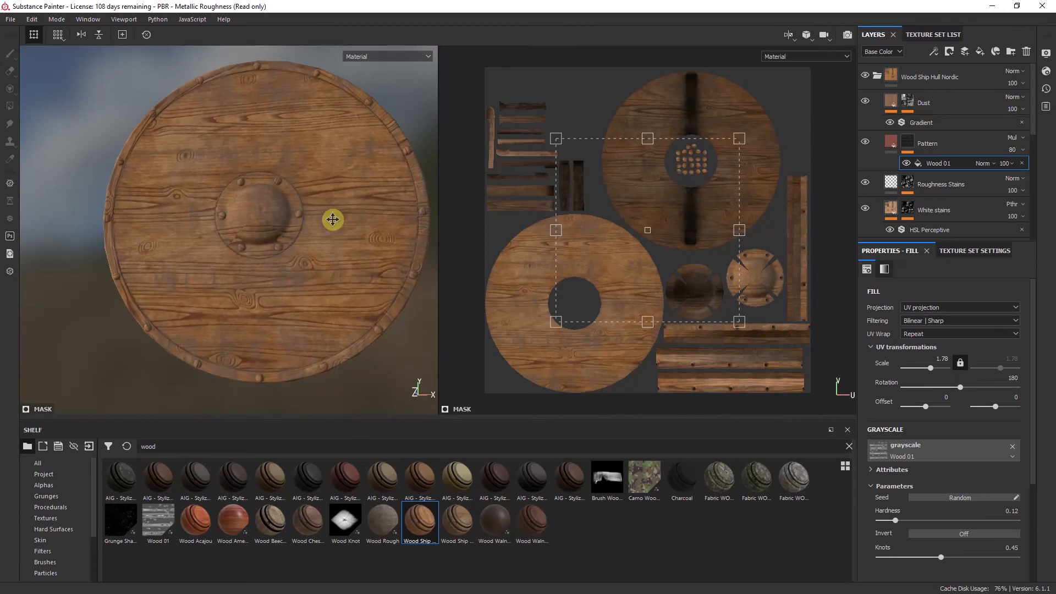
pyautogui.keyDown('alt'); pyautogui.moveTo(332, 219); pyautogui.dragTo(321, 264, button='middle'); pyautogui.keyUp('alt')
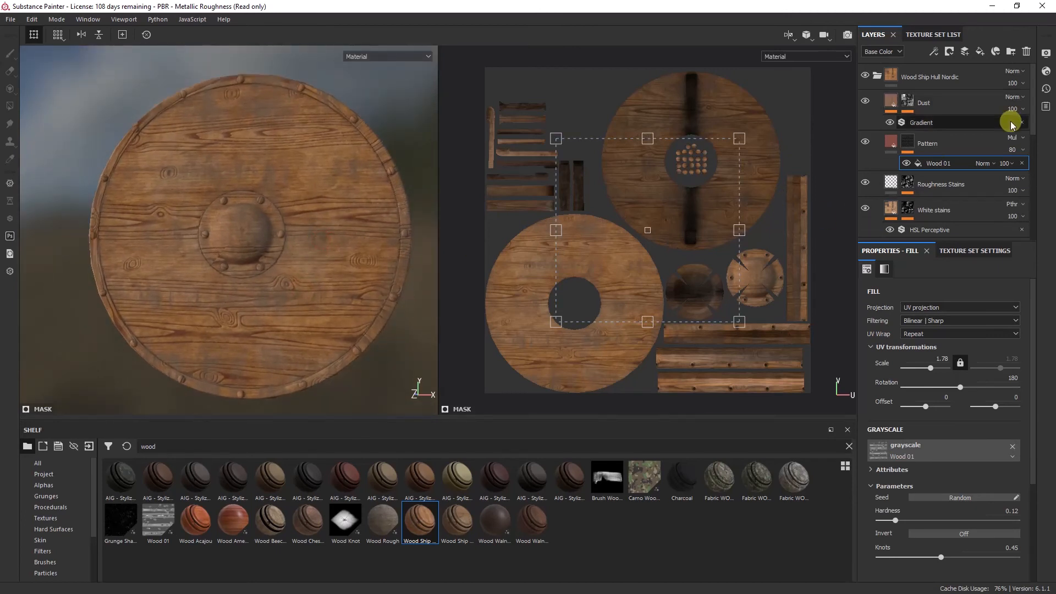
# Try removing the Wood 01 fill from the Pattern mask and varying the Pattern layer's opacity, and undo these changes
pyautogui.press('Delete')
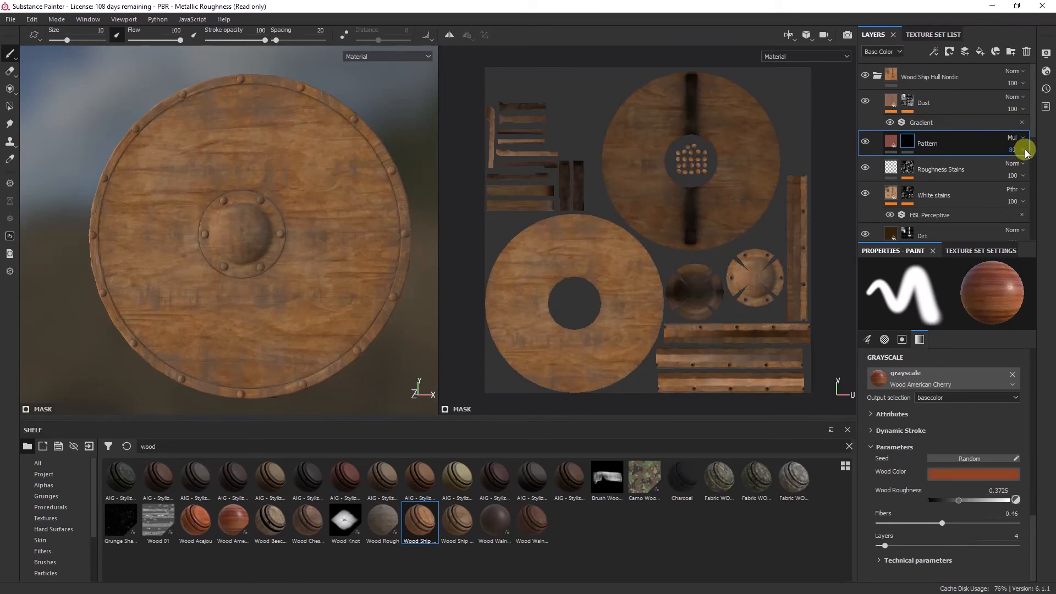
pyautogui.click(1025, 150)
pyautogui.moveTo(1029, 170); pyautogui.dragTo(1016, 175)
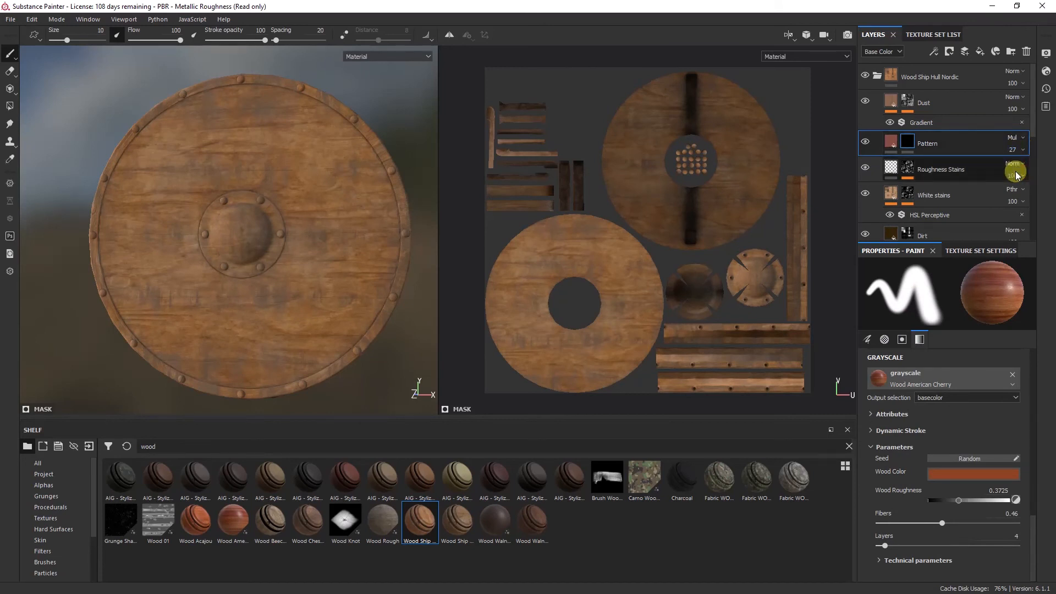
pyautogui.click(1024, 175)
pyautogui.click(1025, 158)
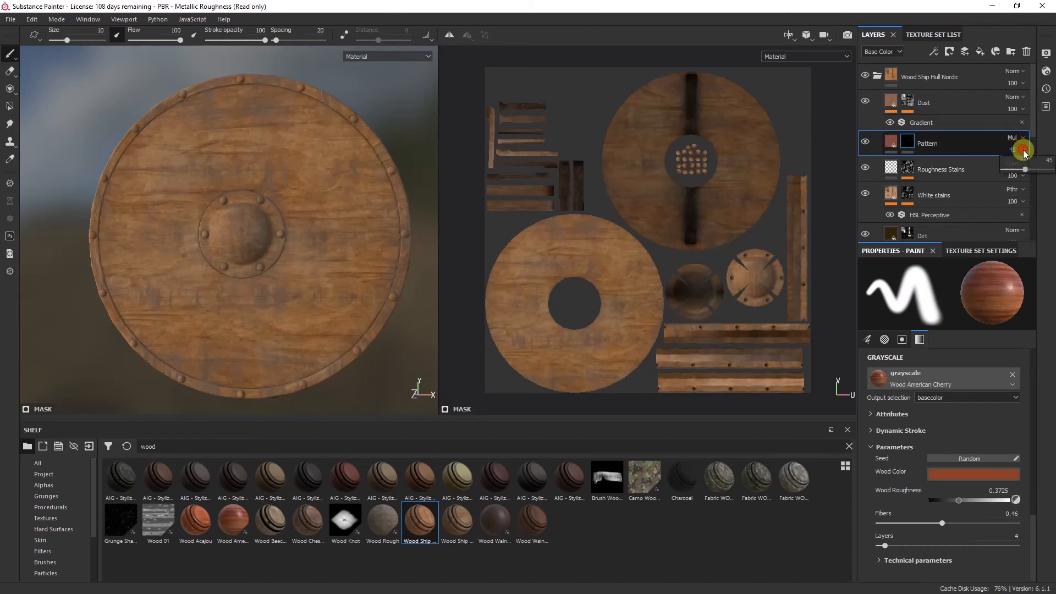
pyautogui.moveTo(1034, 172); pyautogui.dragTo(1051, 171)
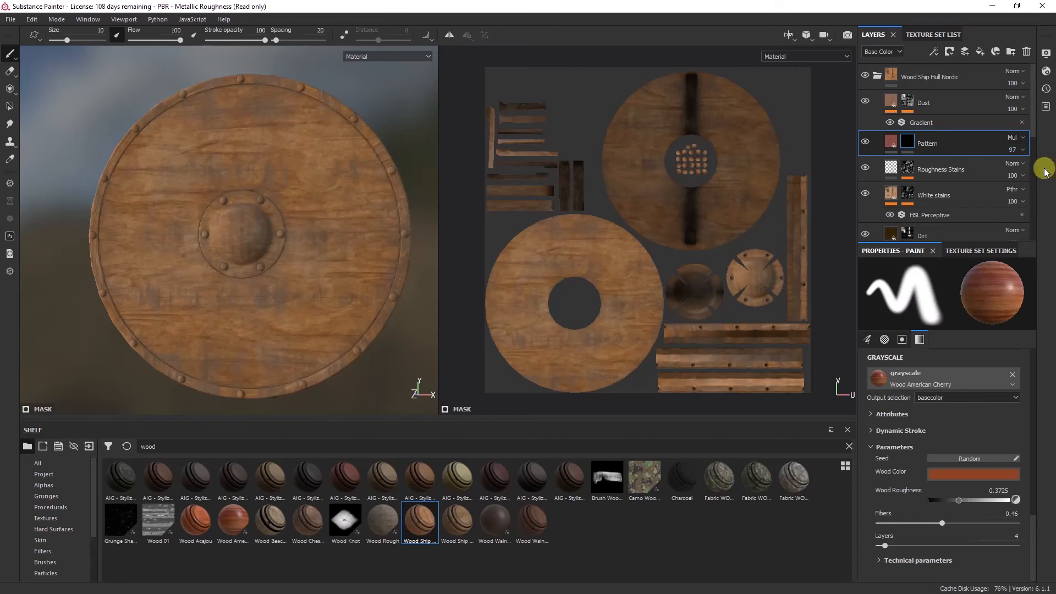
pyautogui.hotkey('ctrl', 'z')
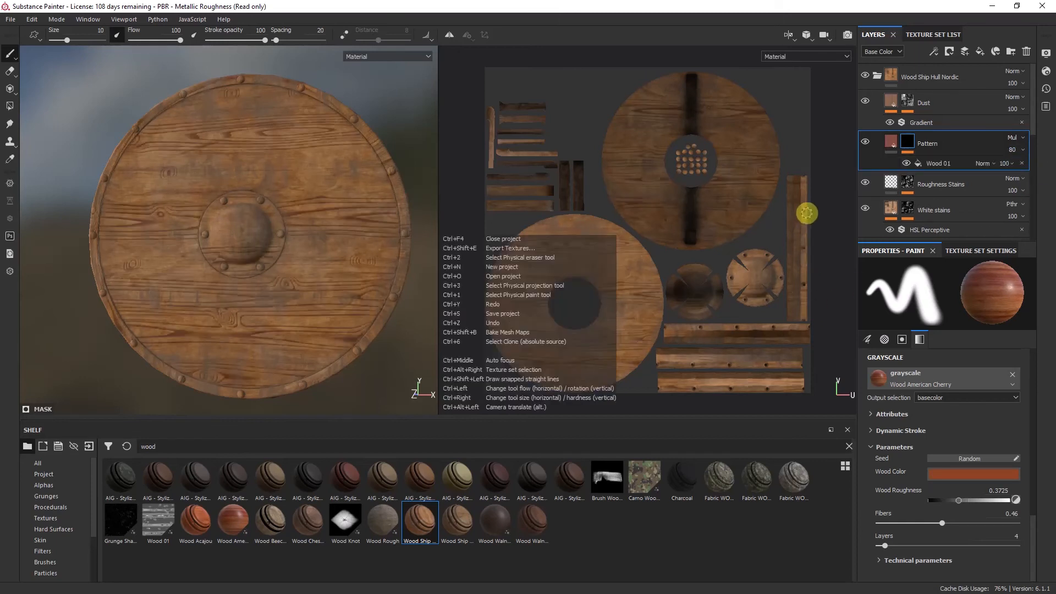
# Soften the wood pattern by setting the Wood 01 fill's opacity in the Pattern mask to 55
pyautogui.click(1012, 163)
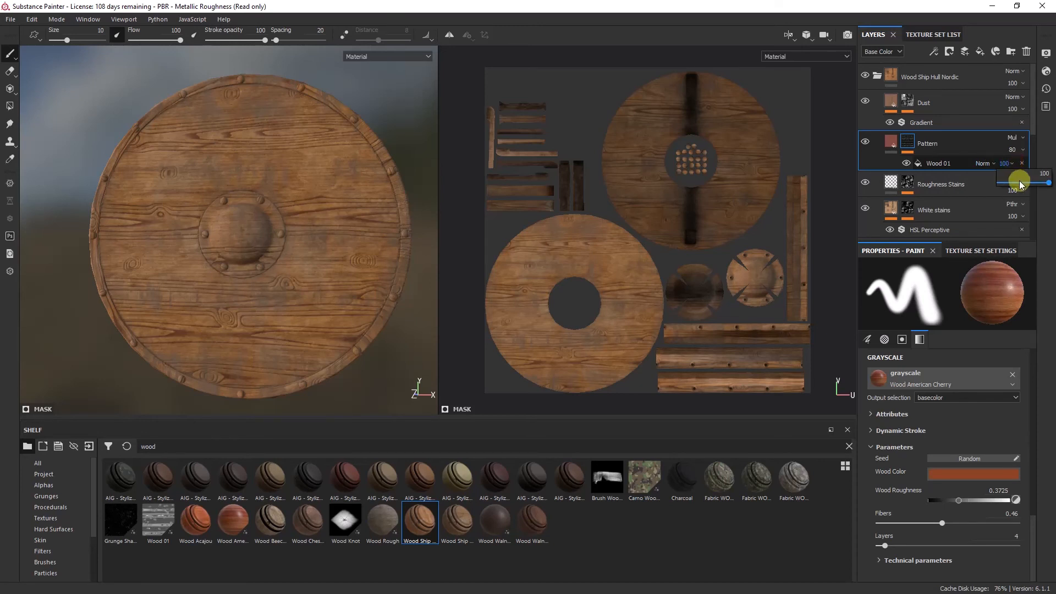
pyautogui.click(1019, 183)
pyautogui.moveTo(1023, 185); pyautogui.dragTo(1051, 183)
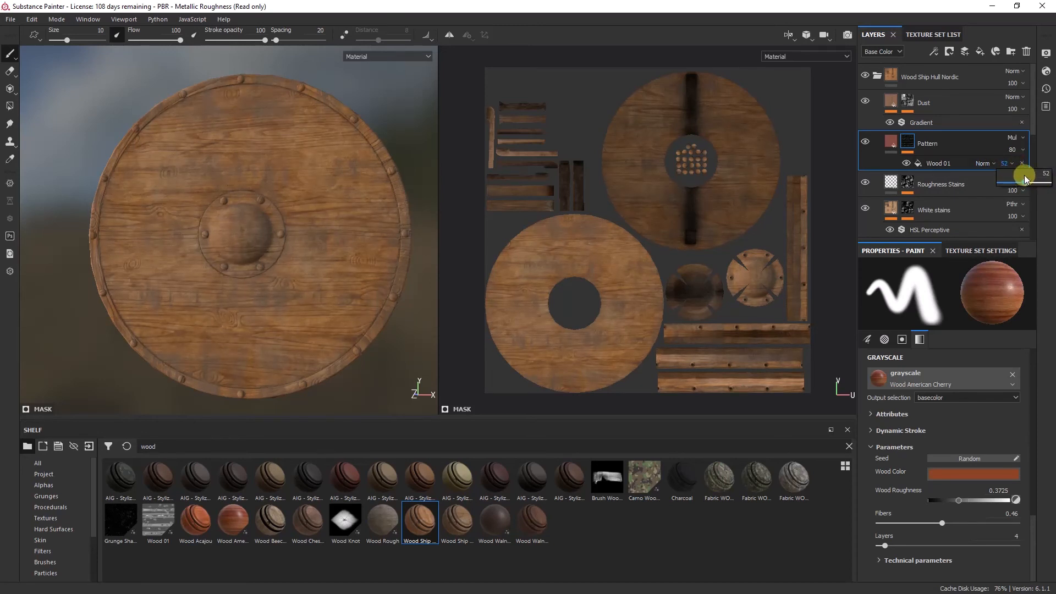
pyautogui.moveTo(1026, 179); pyautogui.dragTo(1028, 178)
# Check what the Dust layer above Pattern contributes, and set its opacity to 24
pyautogui.click(866, 102)
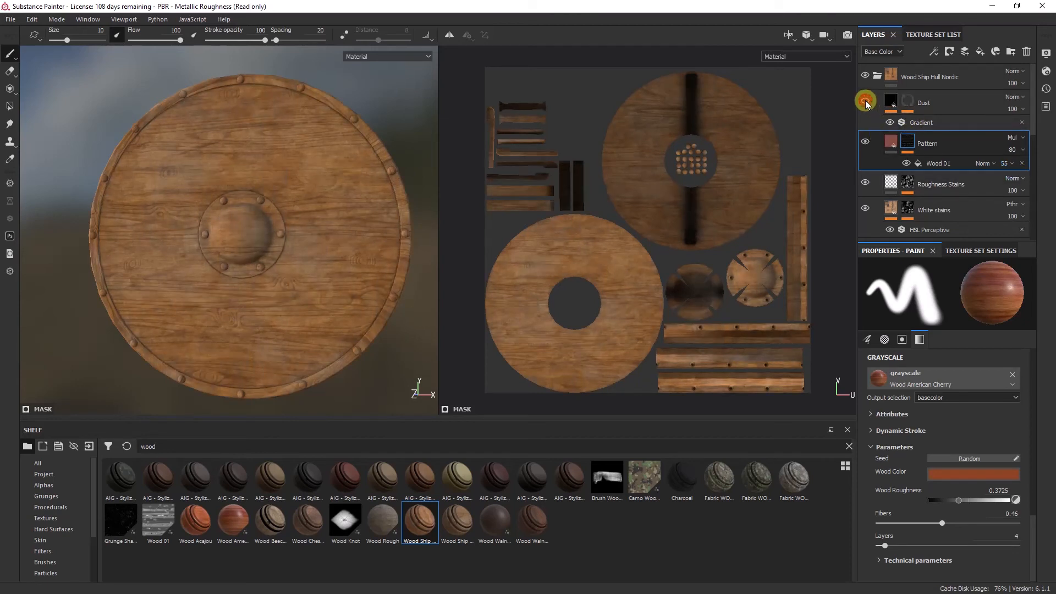
pyautogui.click(865, 102)
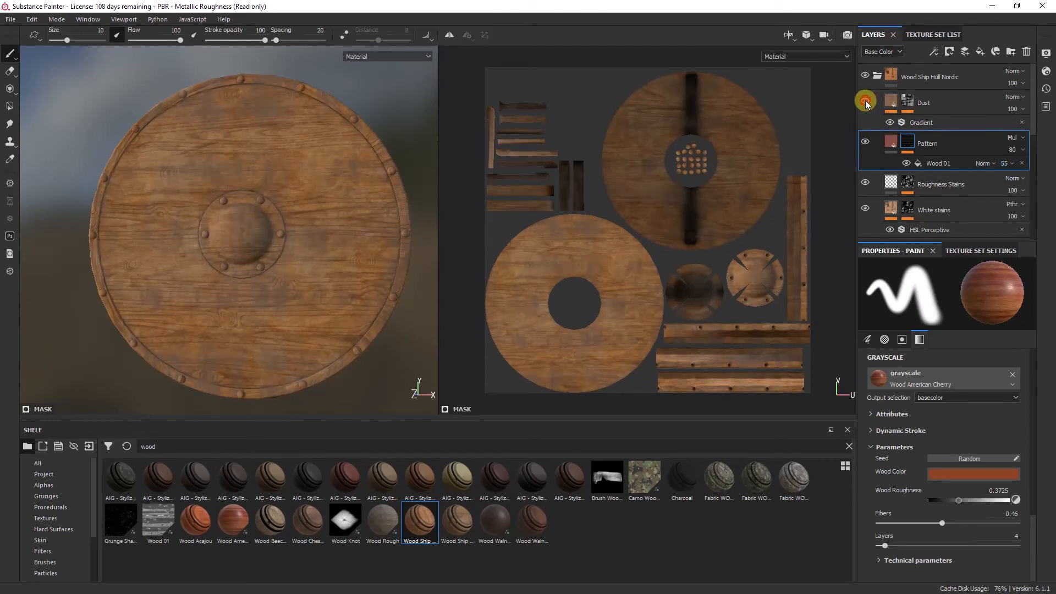
pyautogui.click(1015, 109)
pyautogui.moveTo(1021, 126); pyautogui.dragTo(1020, 132)
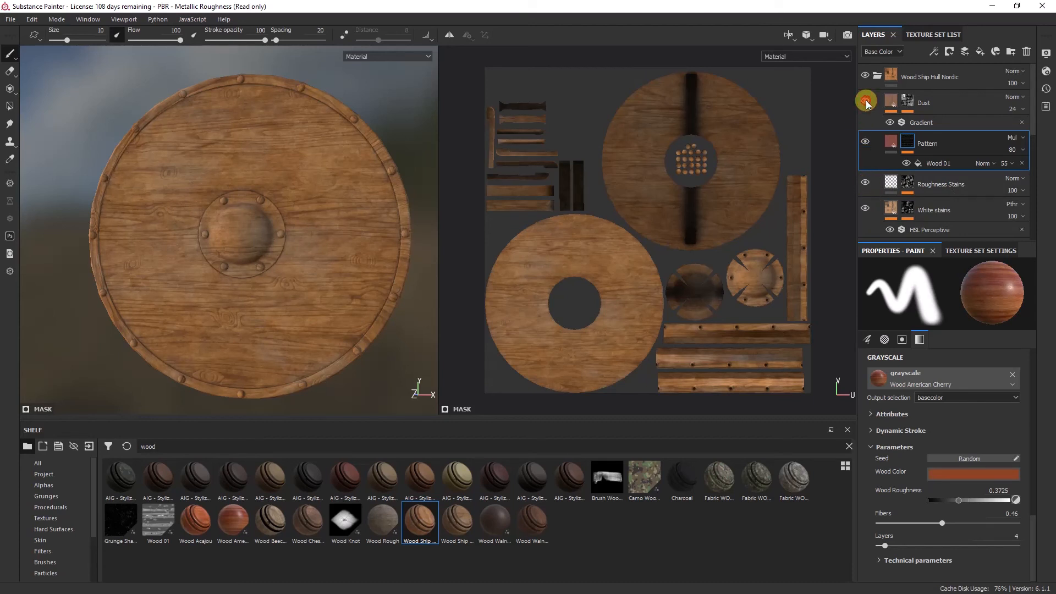
# Check what the Dirt and lower Dust layers contribute to the Wood Ship Hull Nordic material by toggling their visibility
pyautogui.scroll(-3, 875, 176)
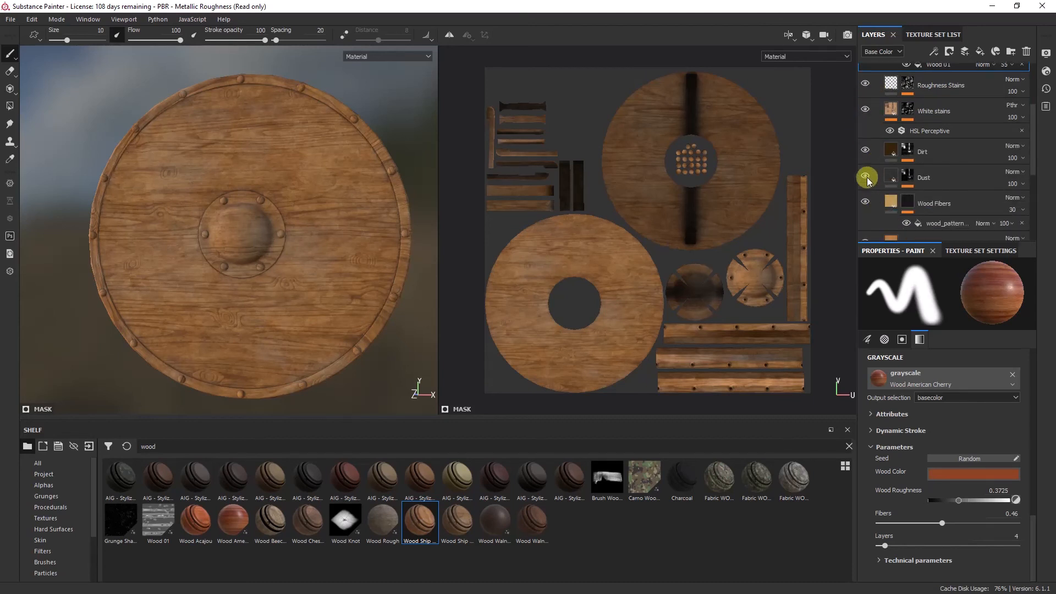
pyautogui.click(866, 177)
pyautogui.click(865, 177)
pyautogui.click(866, 151)
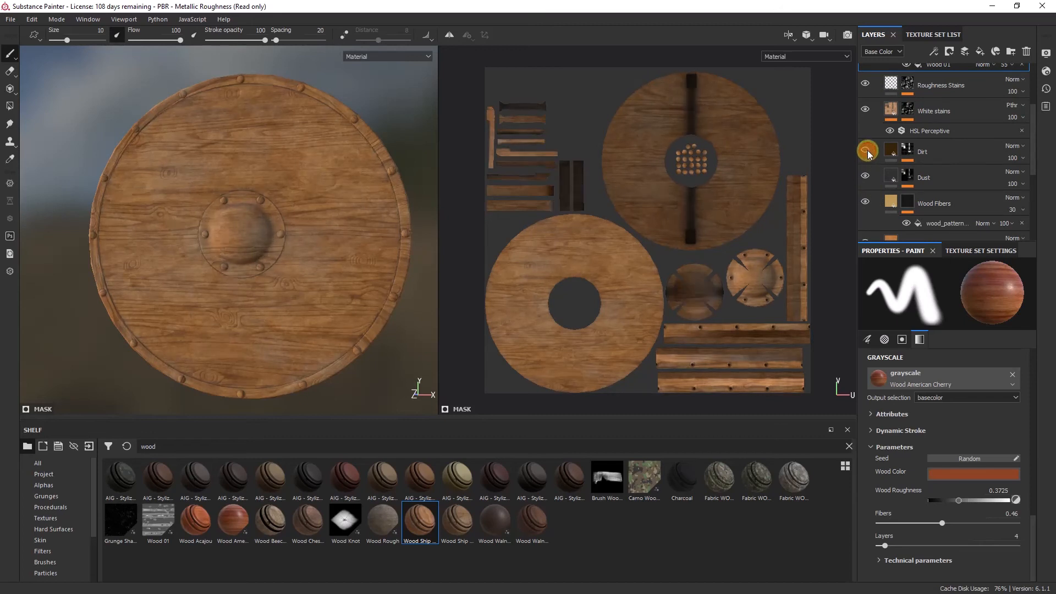
pyautogui.click(867, 151)
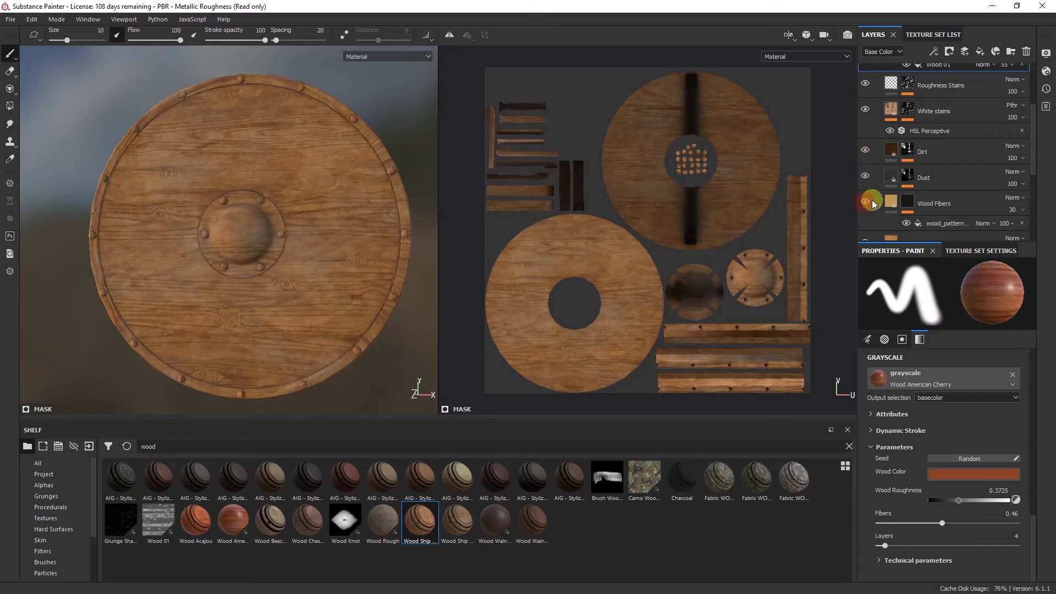
pyautogui.scroll(-5, 874, 198)
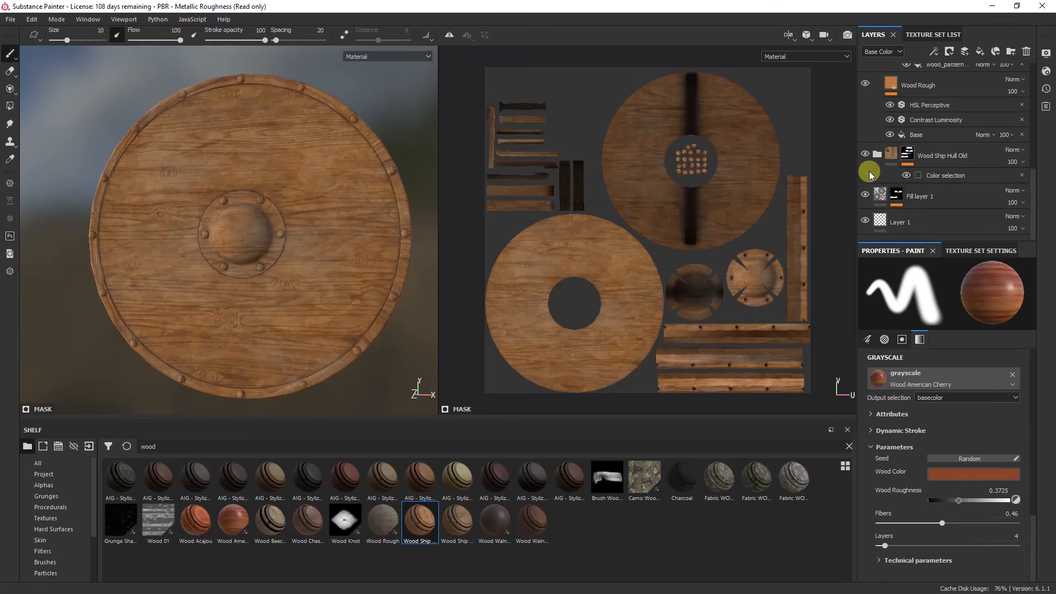
pyautogui.scroll(5, 875, 143)
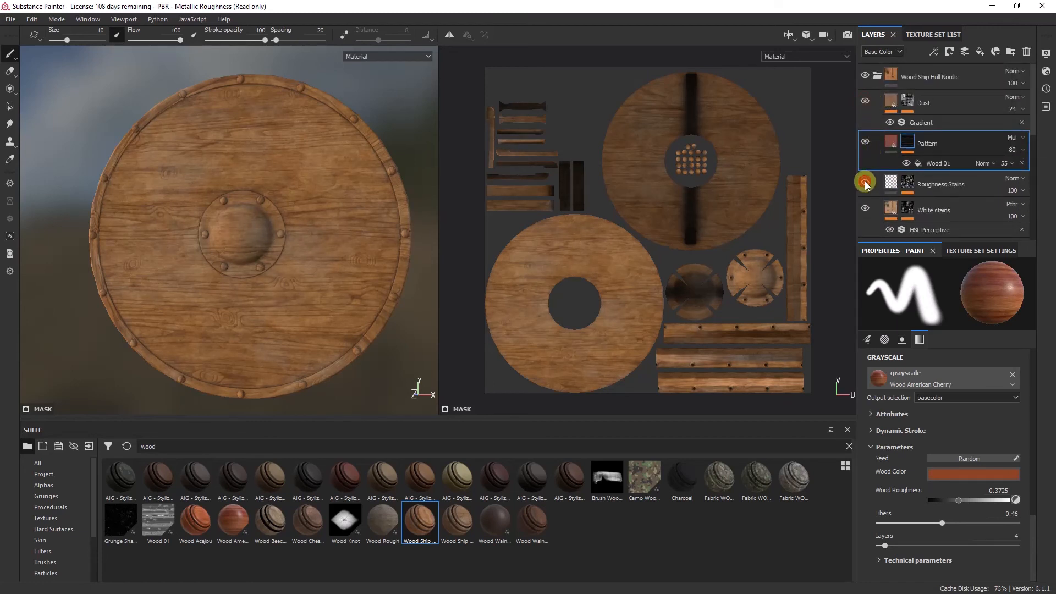
# Collapse the Wood Ship Hull Nordic group and add a mask with color selection to it
pyautogui.click(876, 77)
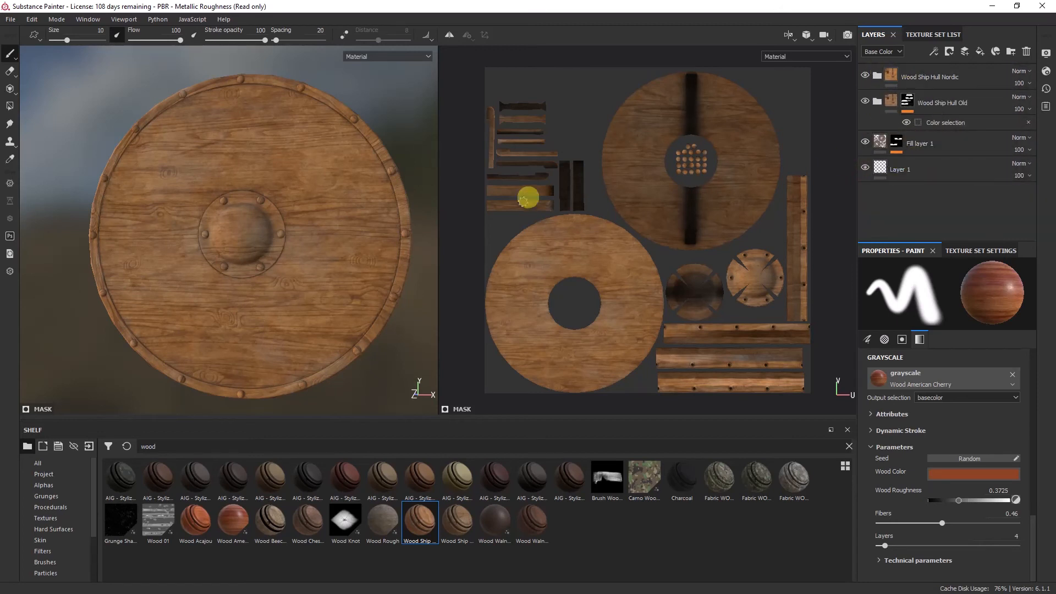
pyautogui.doubleClick(919, 78)
pyautogui.click(949, 51)
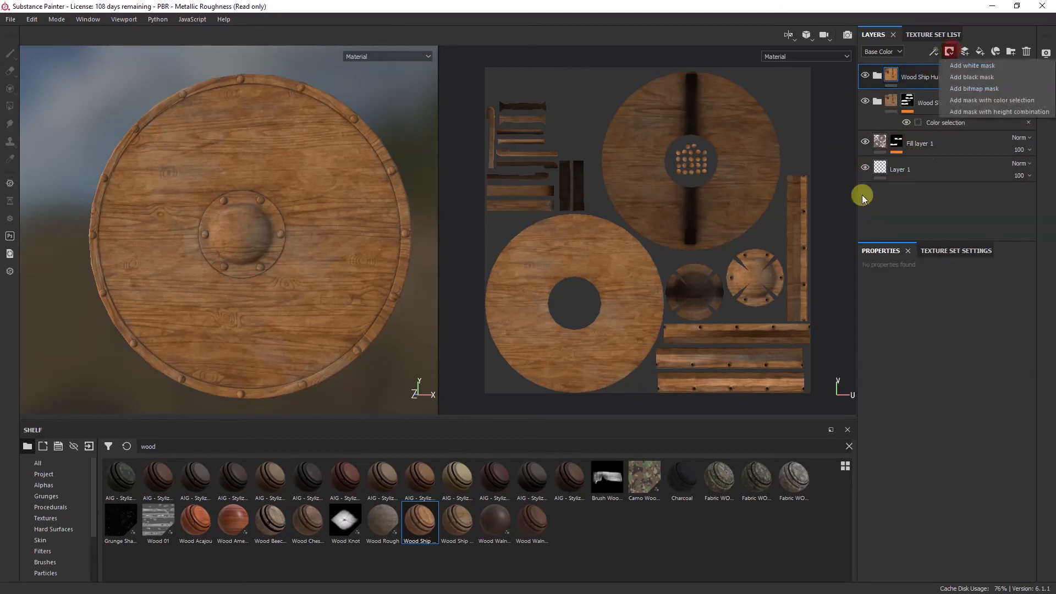
pyautogui.click(998, 100)
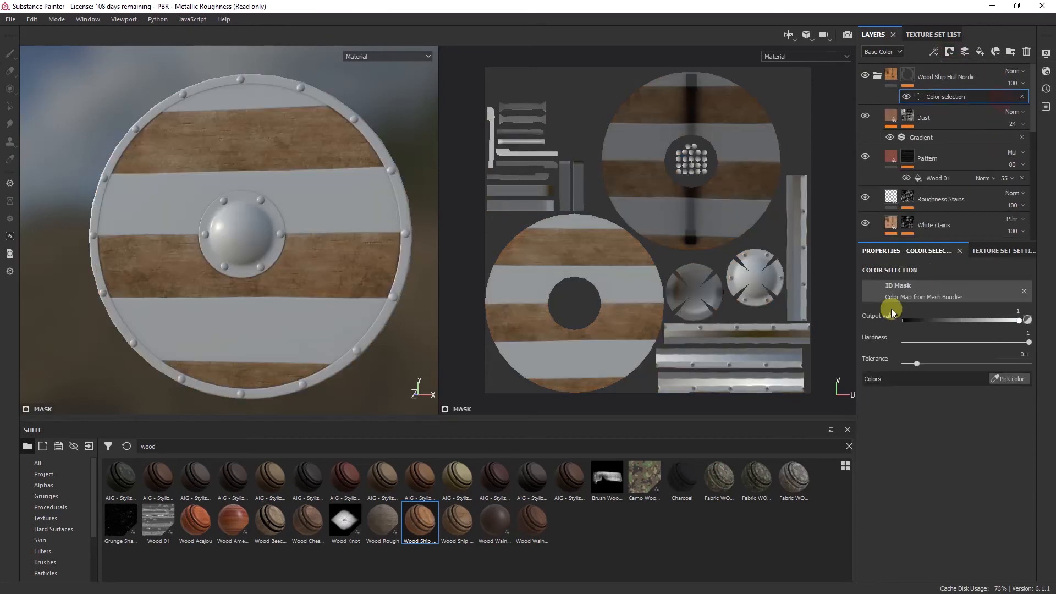
# Pick the yellow, medium green and dark blue plank ID colors so the Nordic wood covers every other plank
pyautogui.click(1008, 379)
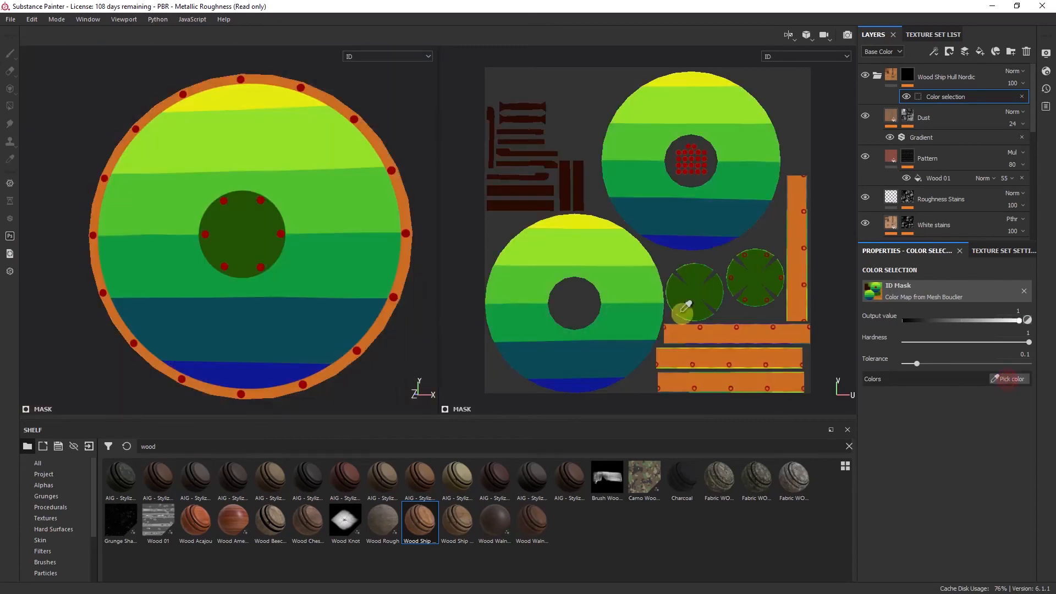
pyautogui.click(584, 222)
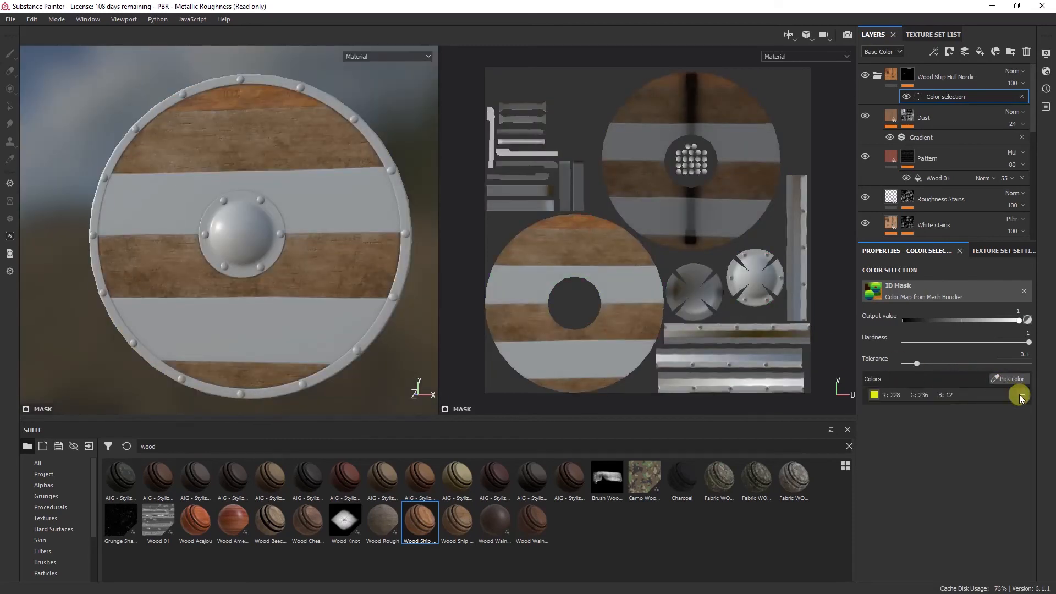
pyautogui.click(1007, 380)
pyautogui.click(617, 283)
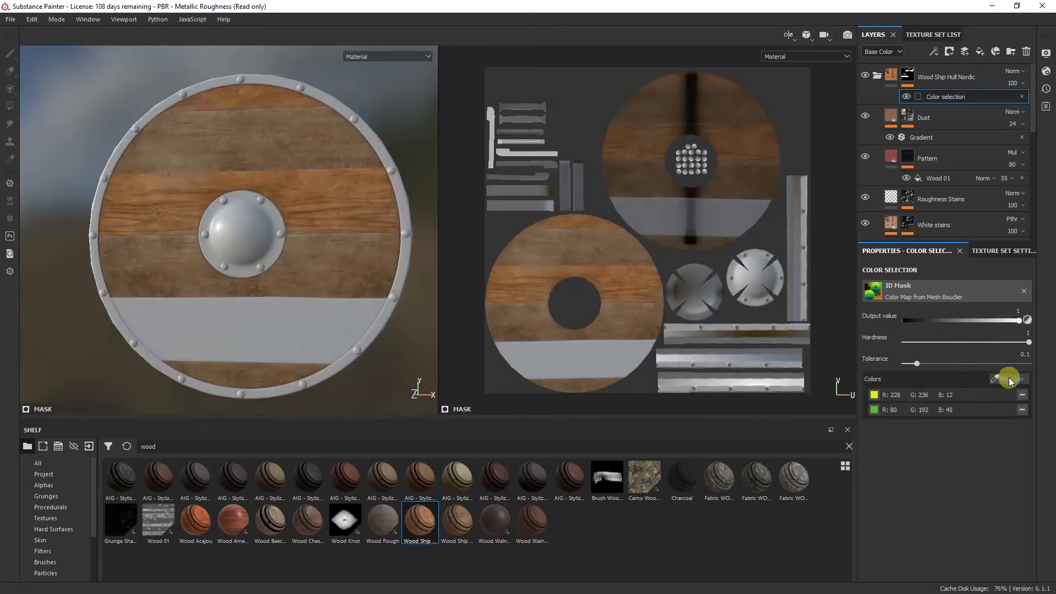
pyautogui.click(1008, 378)
pyautogui.click(601, 349)
# Return from the ID color display to the material view and inspect the alternating wood planks from an angle
pyautogui.click(1007, 379)
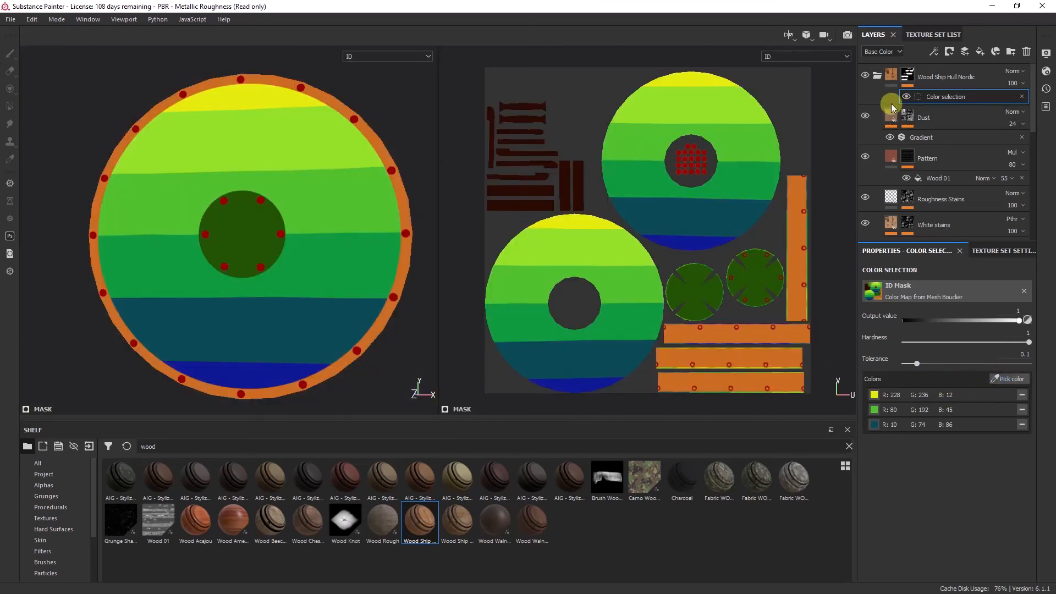
pyautogui.click(928, 80)
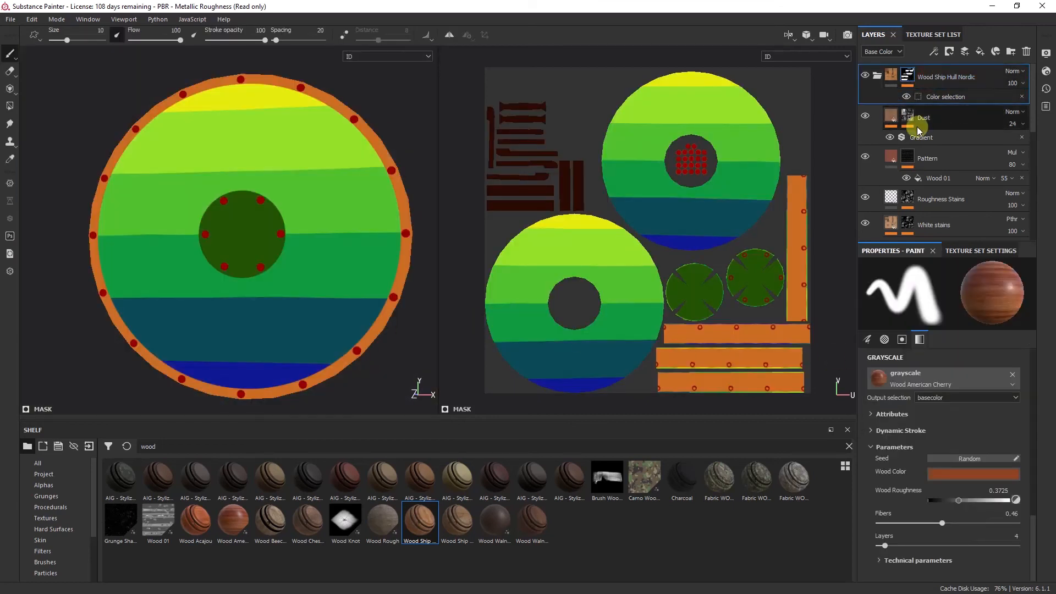
pyautogui.click(934, 96)
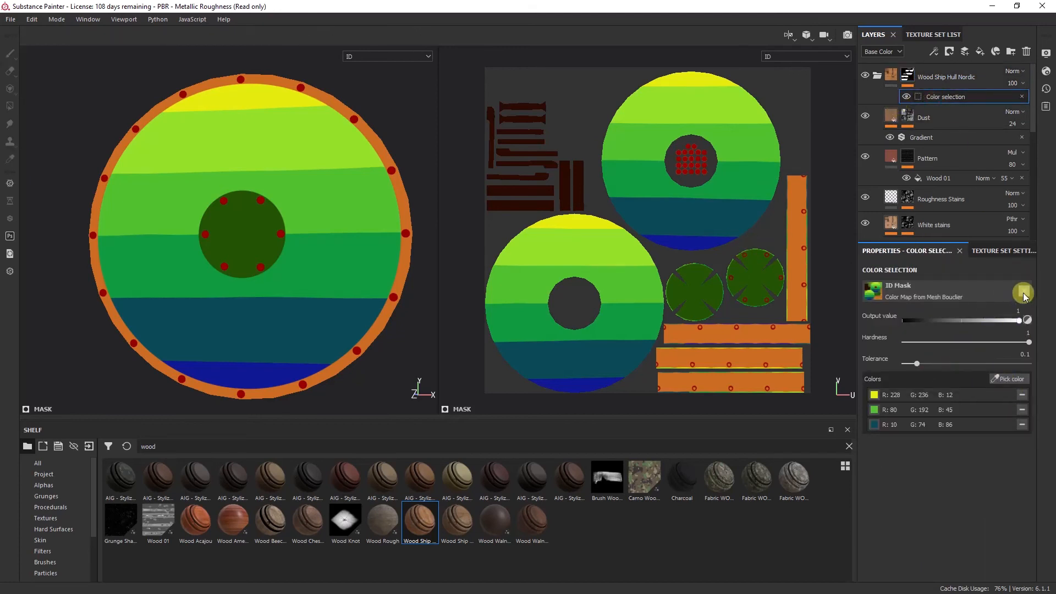
pyautogui.click(891, 80)
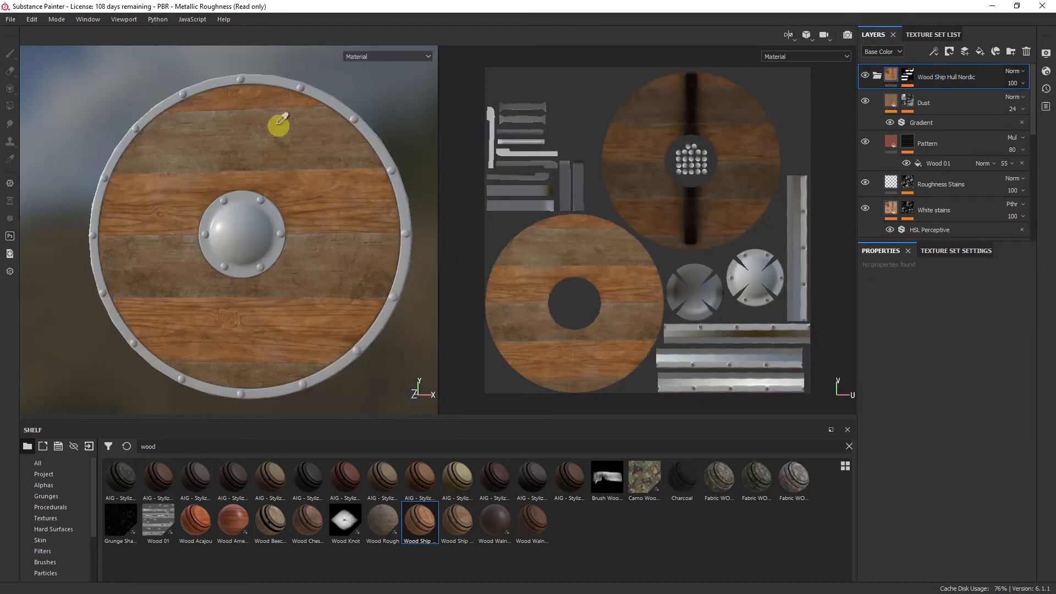
pyautogui.click(244, 218)
pyautogui.keyDown('alt'); pyautogui.moveTo(361, 257); pyautogui.dragTo(468, 260); pyautogui.keyUp('alt')
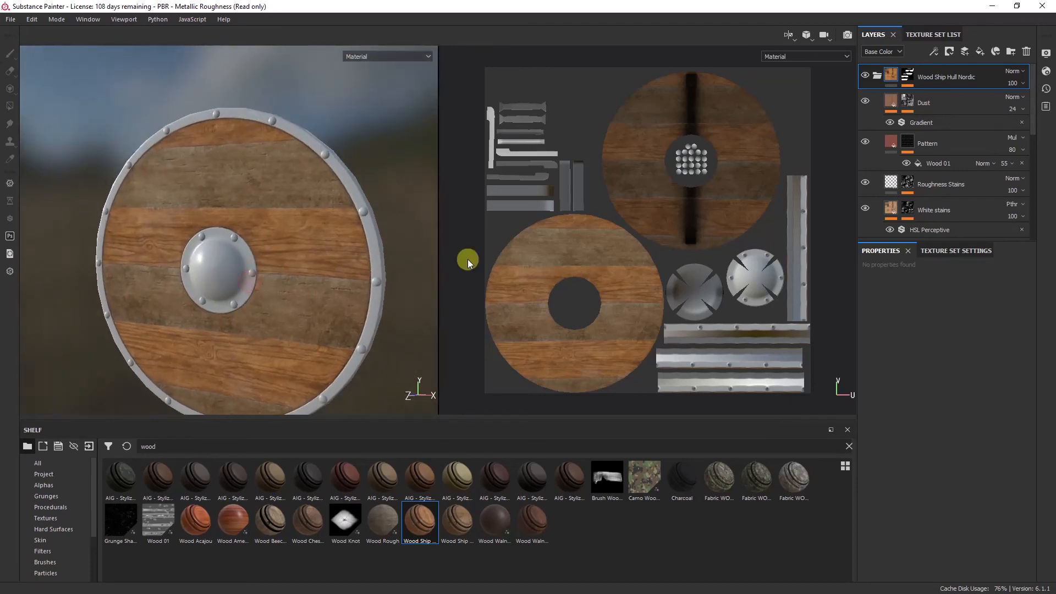
# Search the shelf for "metal" and compare the previews of the iron materials, including Iron Old, Iron Hammered and Iron Raw Damaged
pyautogui.click(876, 74)
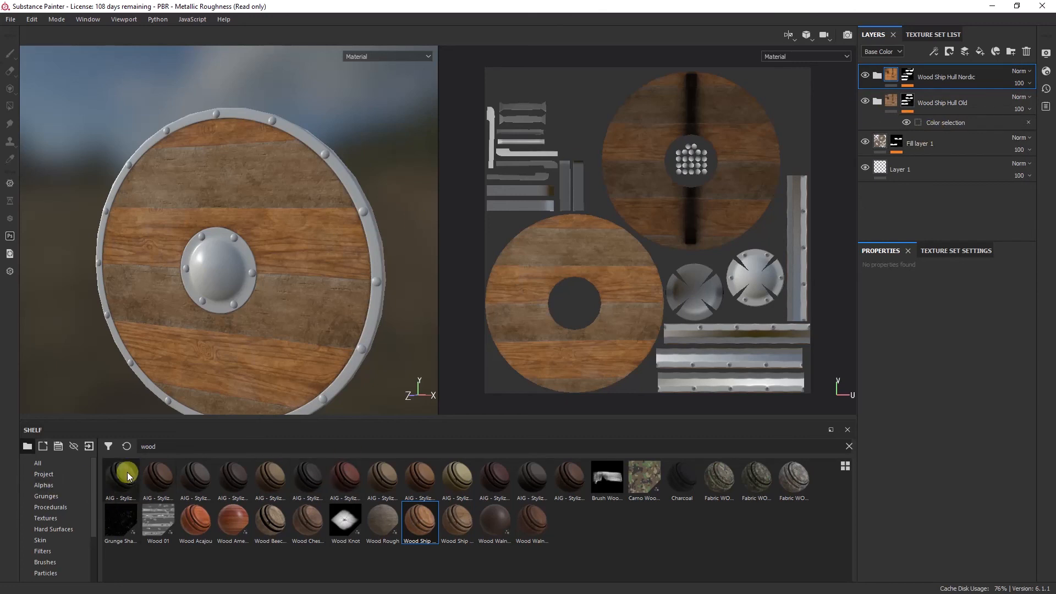
pyautogui.click(849, 446)
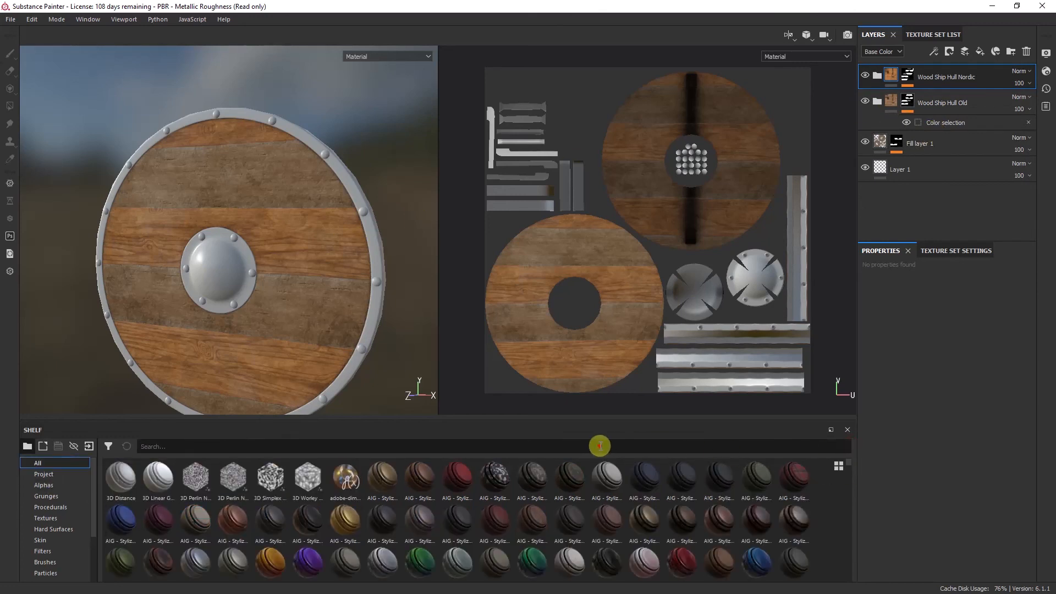
pyautogui.write('metal')
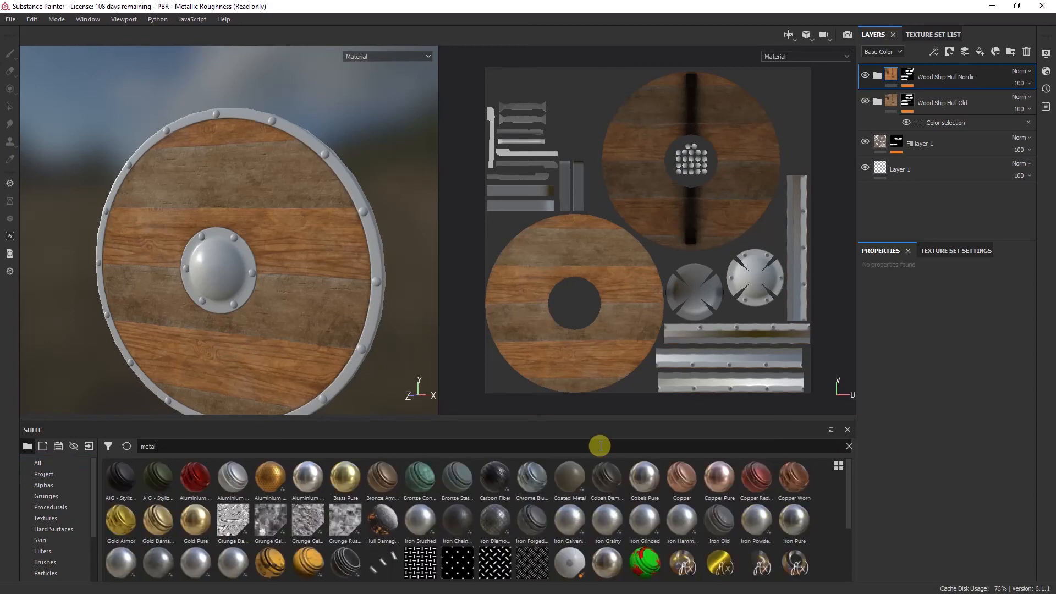
pyautogui.scroll(-2, 514, 517)
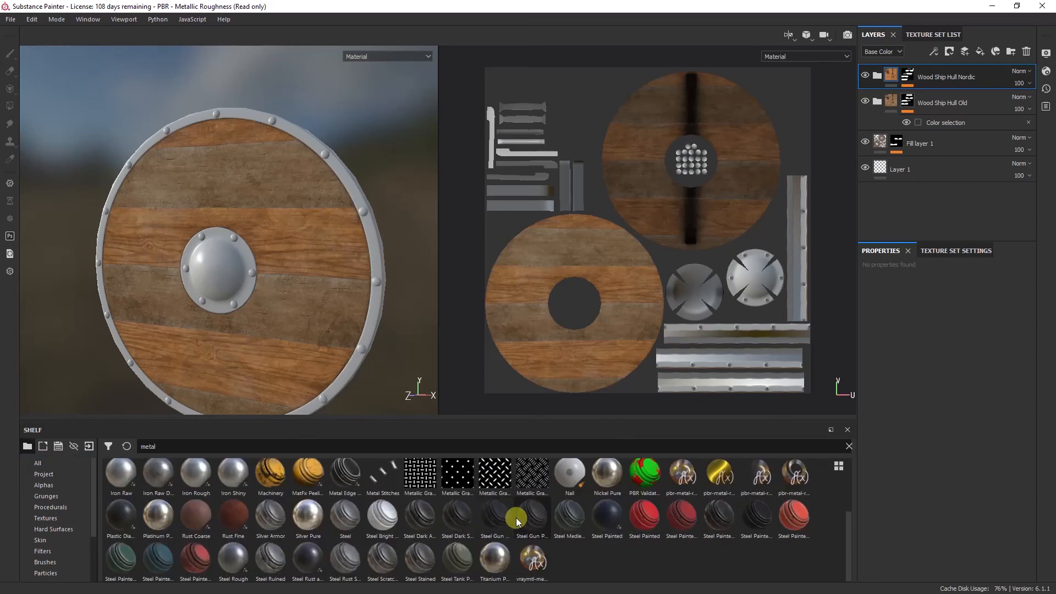
pyautogui.scroll(2, 355, 545)
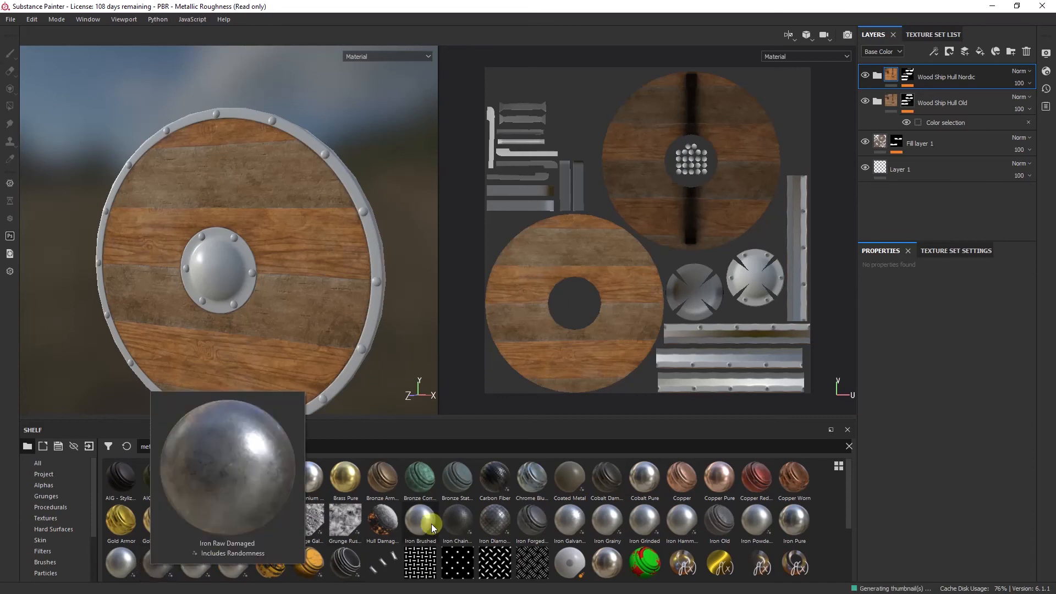
pyautogui.moveTo(724, 520)
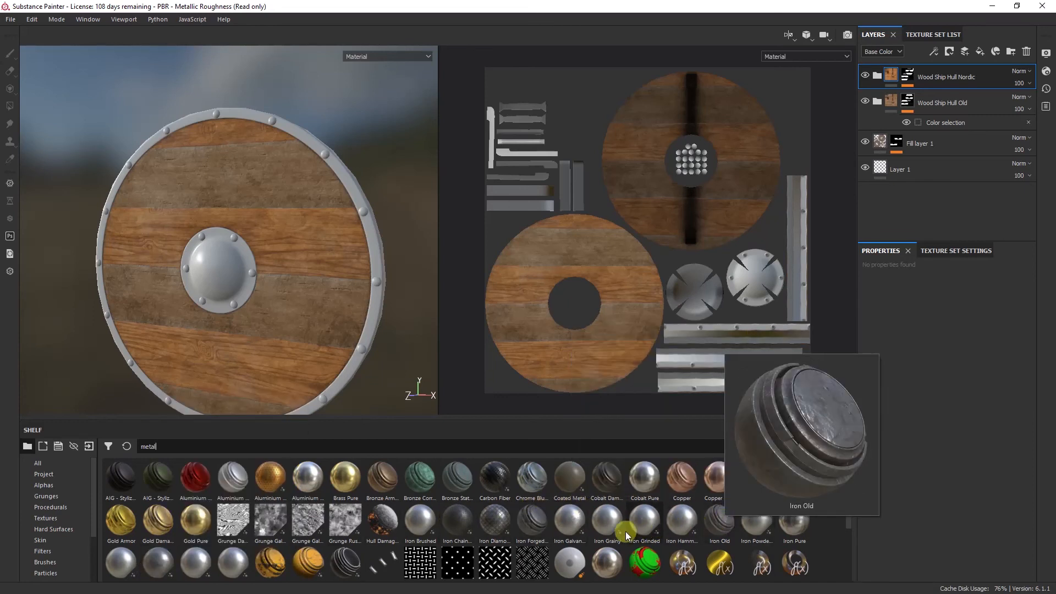
pyautogui.moveTo(577, 522)
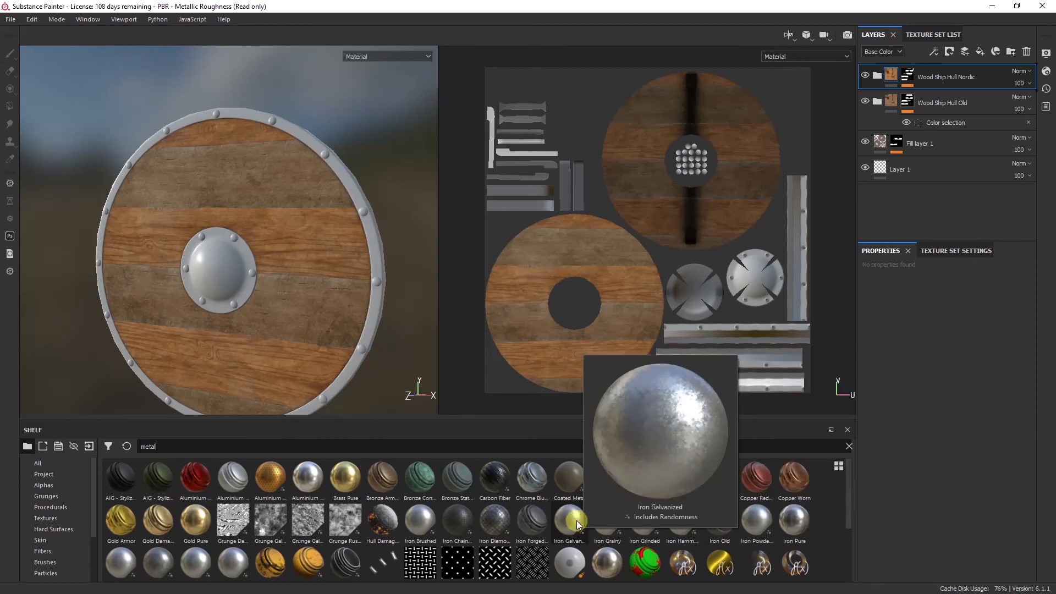
pyautogui.moveTo(421, 526)
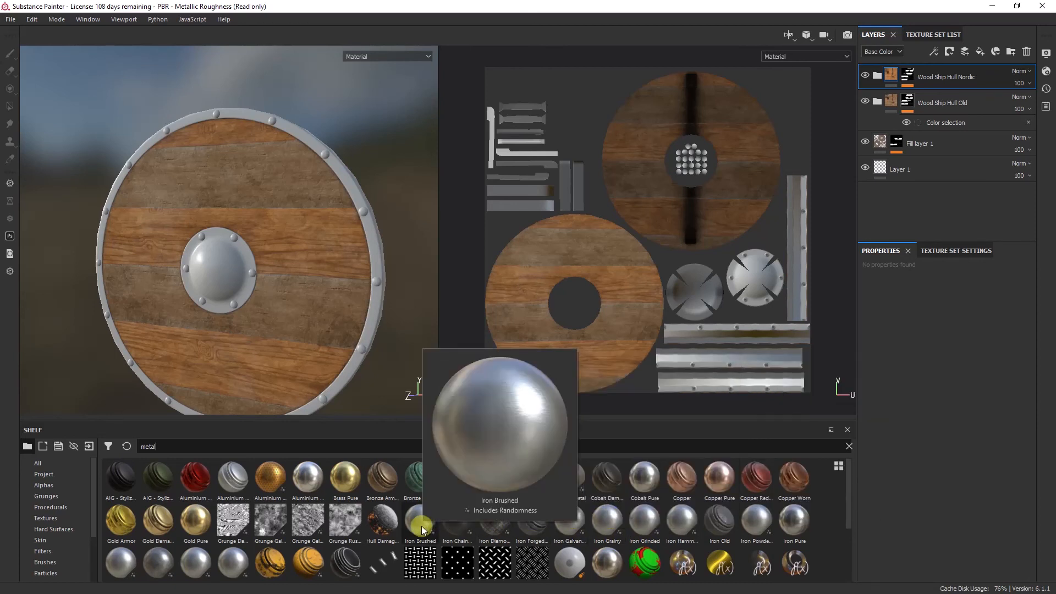
pyautogui.moveTo(375, 529)
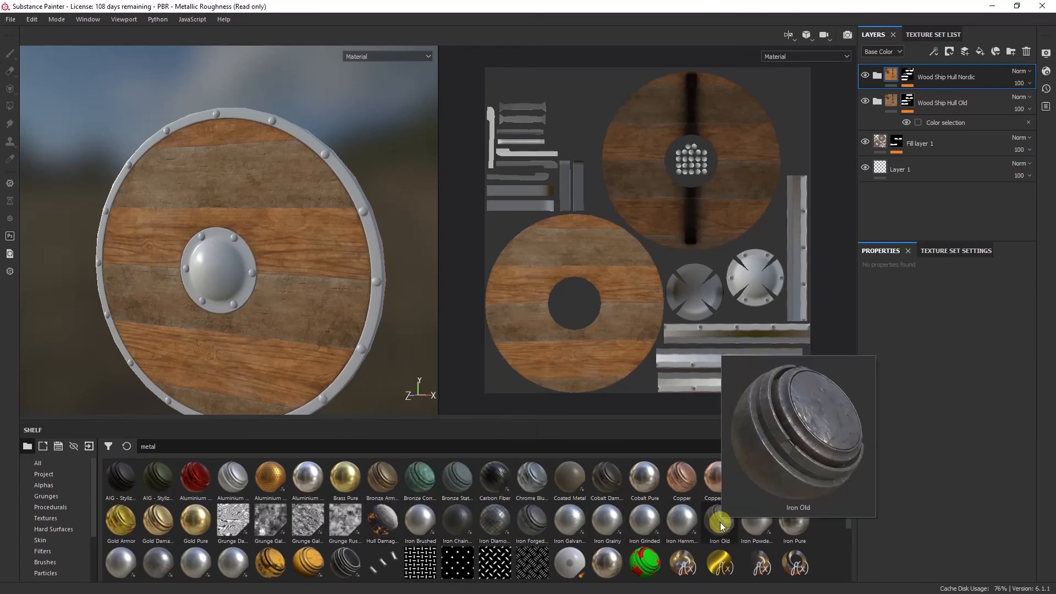
pyautogui.moveTo(672, 528)
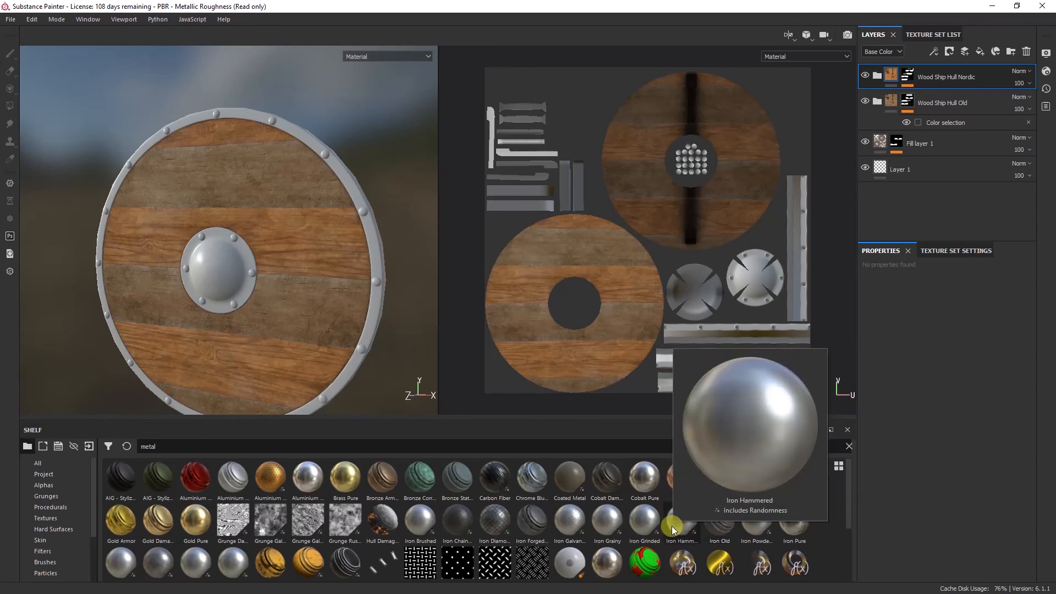
pyautogui.moveTo(161, 575)
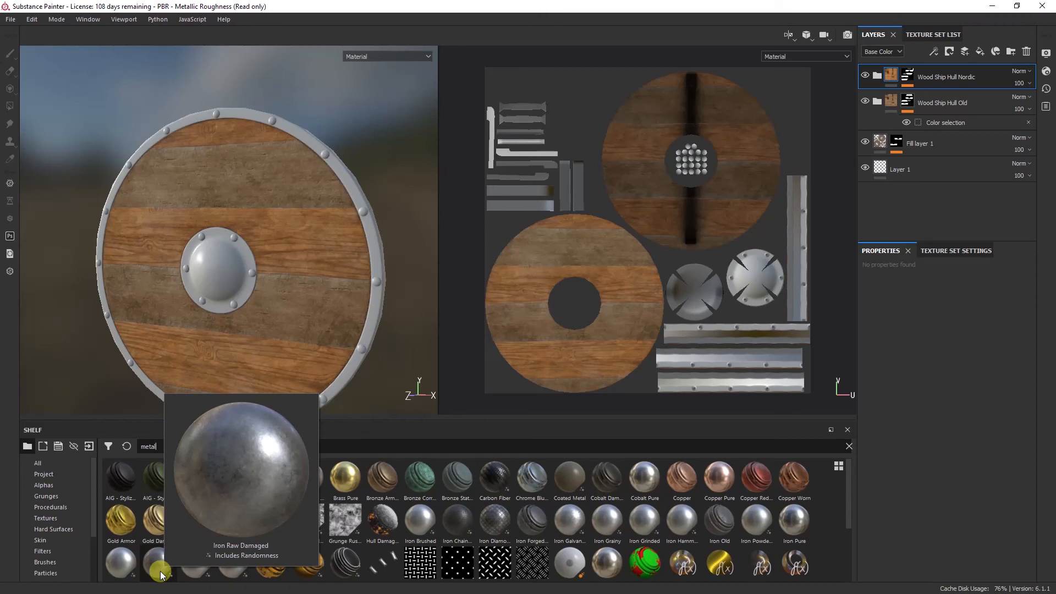
# Add a fill layer above the wood groups, assign it the Iron Raw Damaged material, and check it on the shield
pyautogui.click(979, 51)
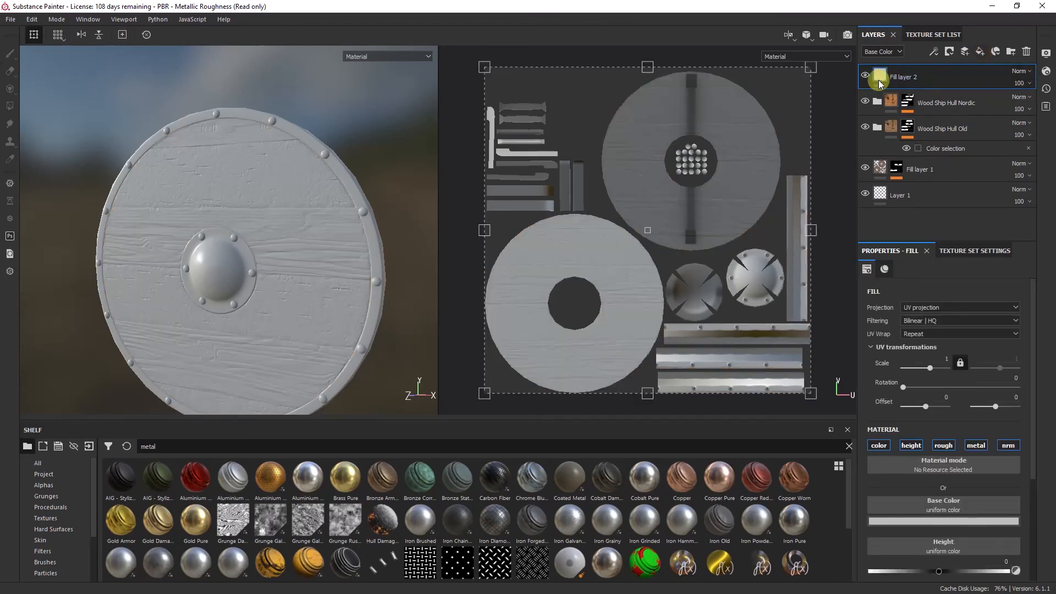
pyautogui.moveTo(158, 572); pyautogui.dragTo(356, 349)
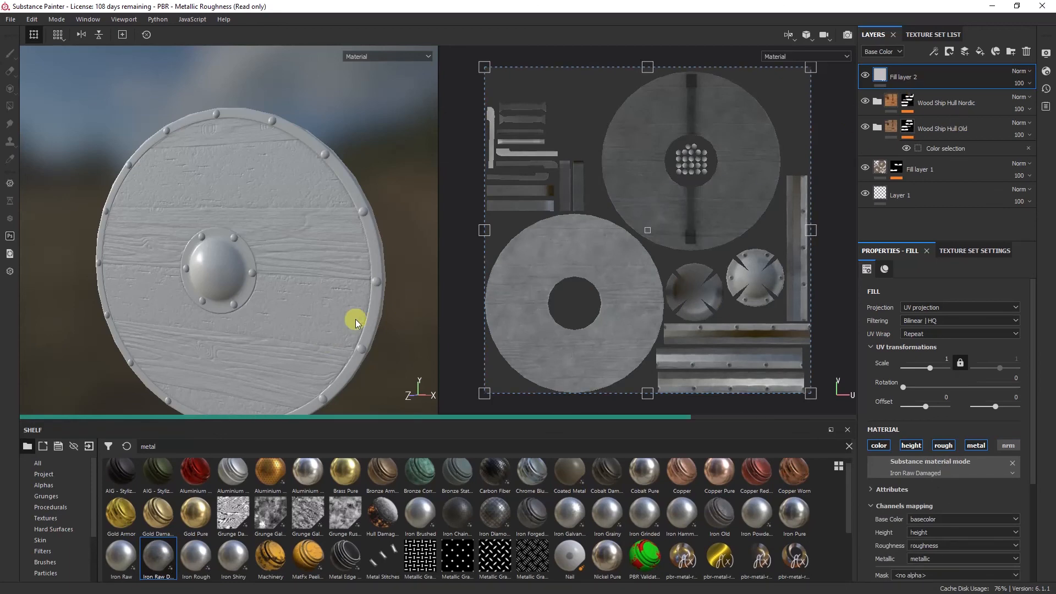
pyautogui.keyDown('alt'); pyautogui.moveTo(323, 199); pyautogui.dragTo(278, 202); pyautogui.keyUp('alt')
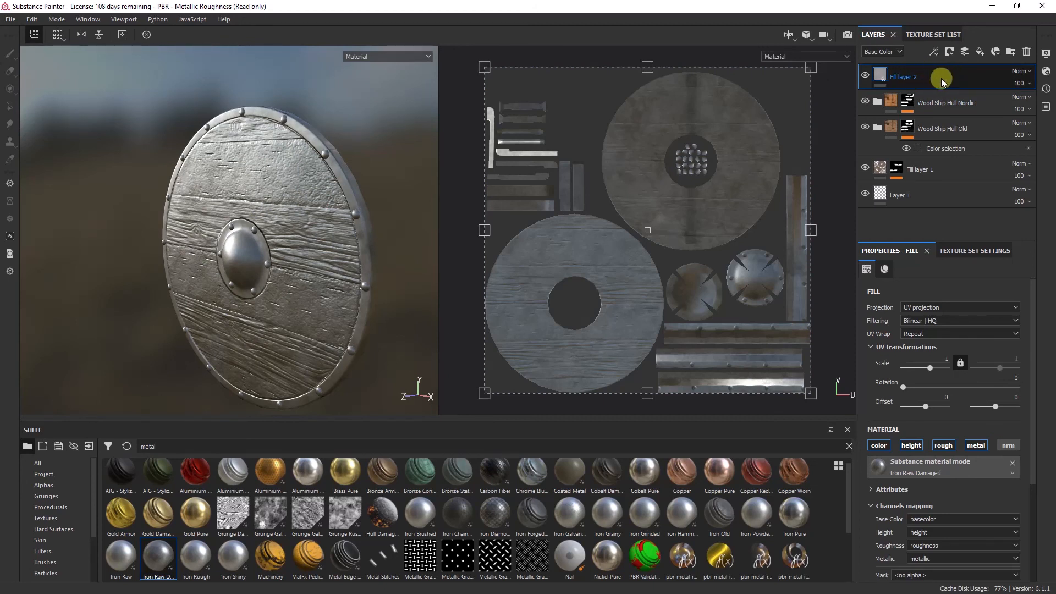
# Mask the iron fill layer by color selection, picking the dark green ID color of the center boss and the orange of the rim
pyautogui.click(949, 52)
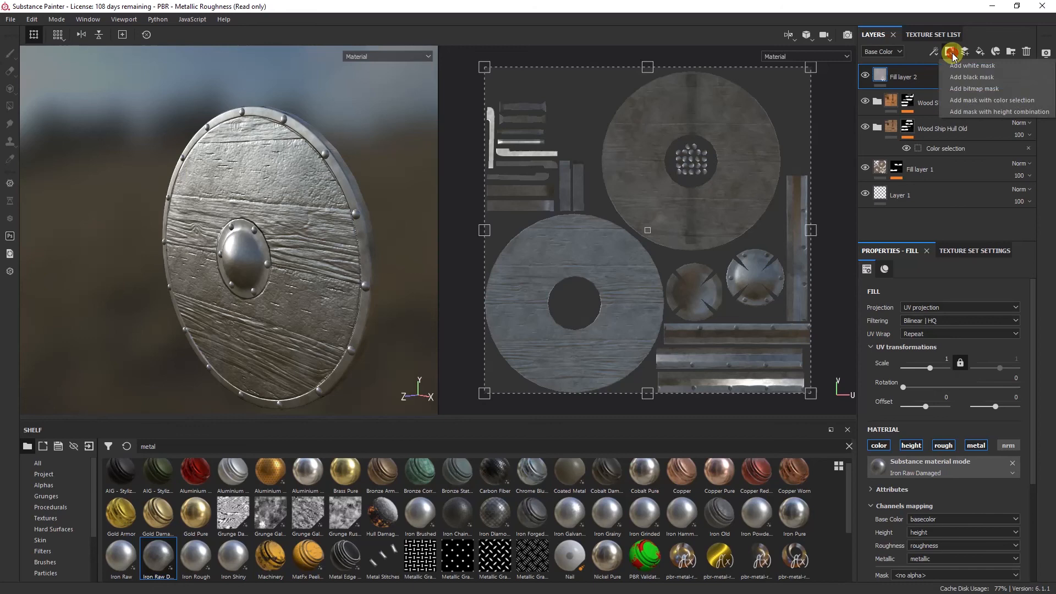
pyautogui.click(994, 100)
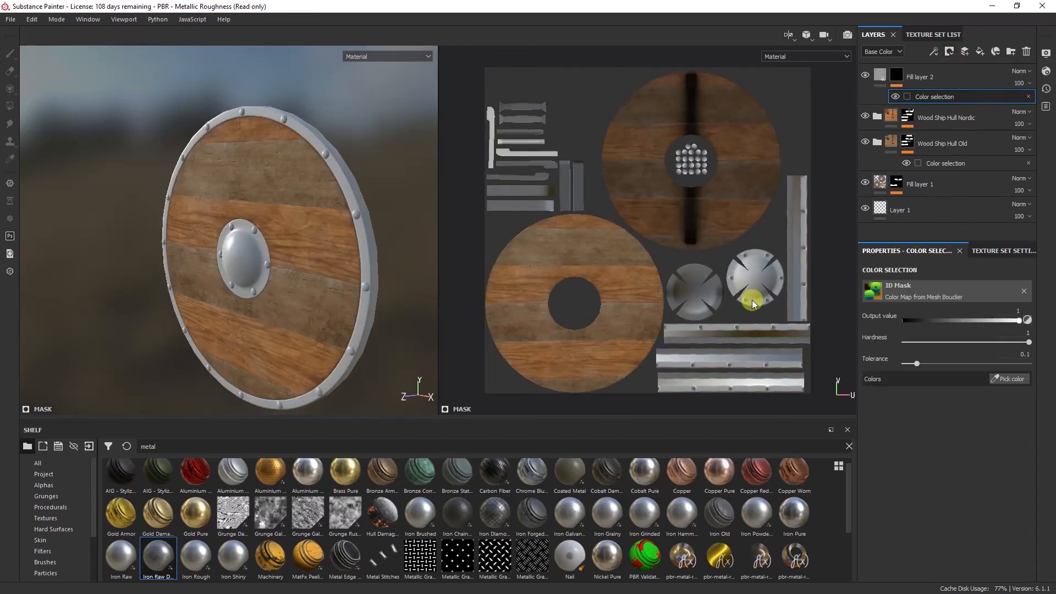
pyautogui.click(1012, 380)
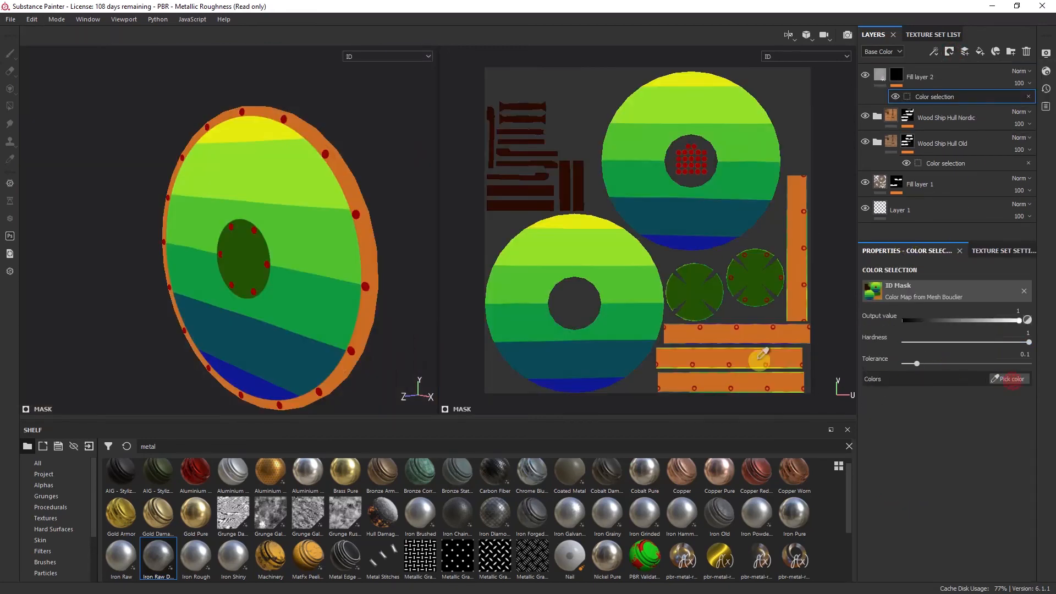
pyautogui.click(698, 290)
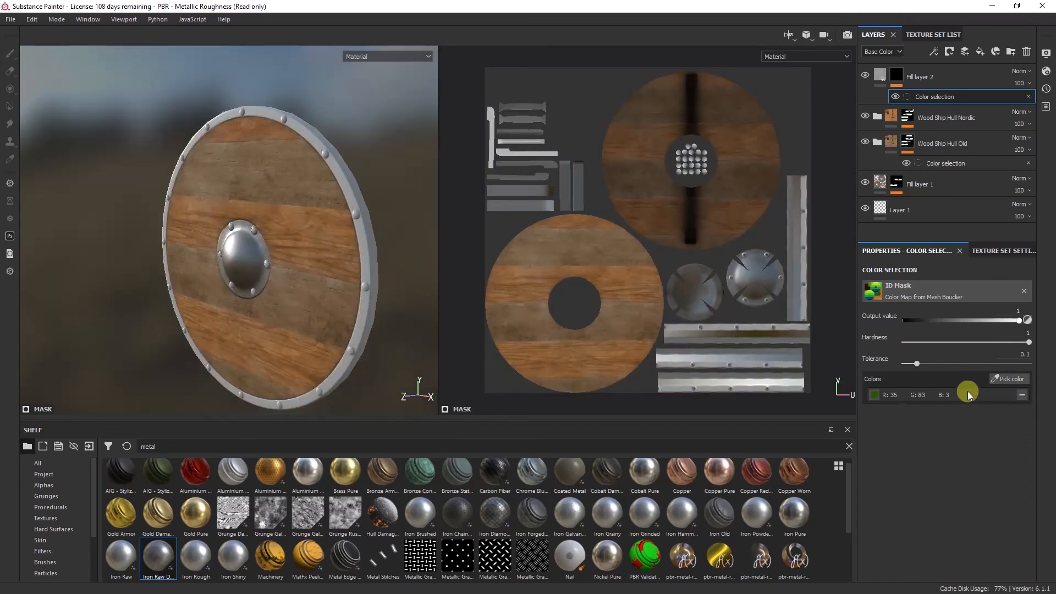
pyautogui.click(1016, 379)
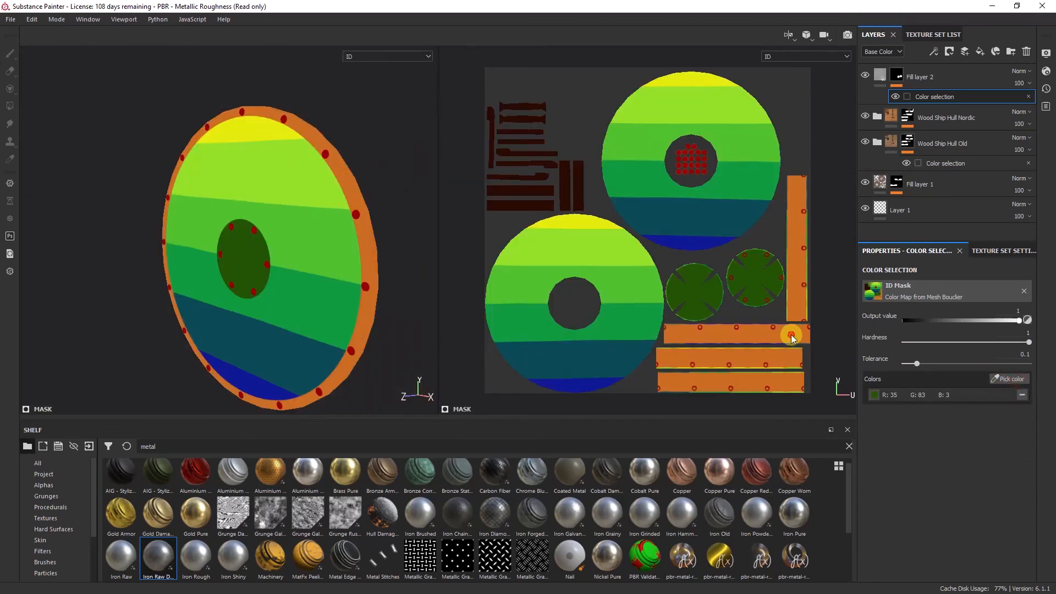
pyautogui.click(792, 336)
pyautogui.moveTo(323, 212)
pyautogui.keyDown('alt'); pyautogui.mouseDown()
pyautogui.moveTo(588, 214)
pyautogui.moveTo(308, 215)
pyautogui.mouseUp(); pyautogui.keyUp('alt')
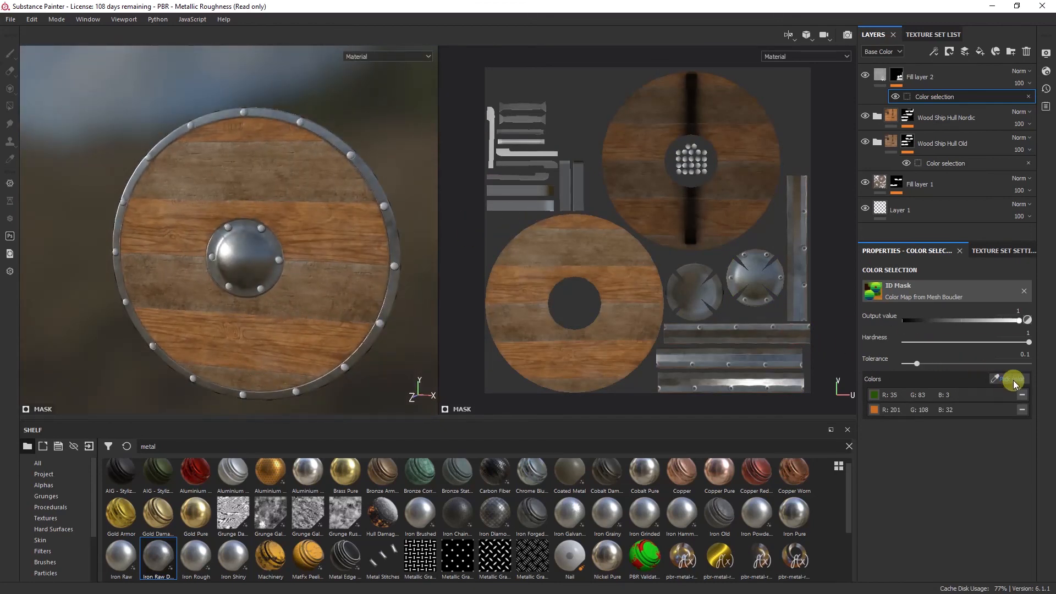
# Try to pick the dark red rivet ID color for the iron mask and inspect the rivets on the center boss
pyautogui.click(1013, 381)
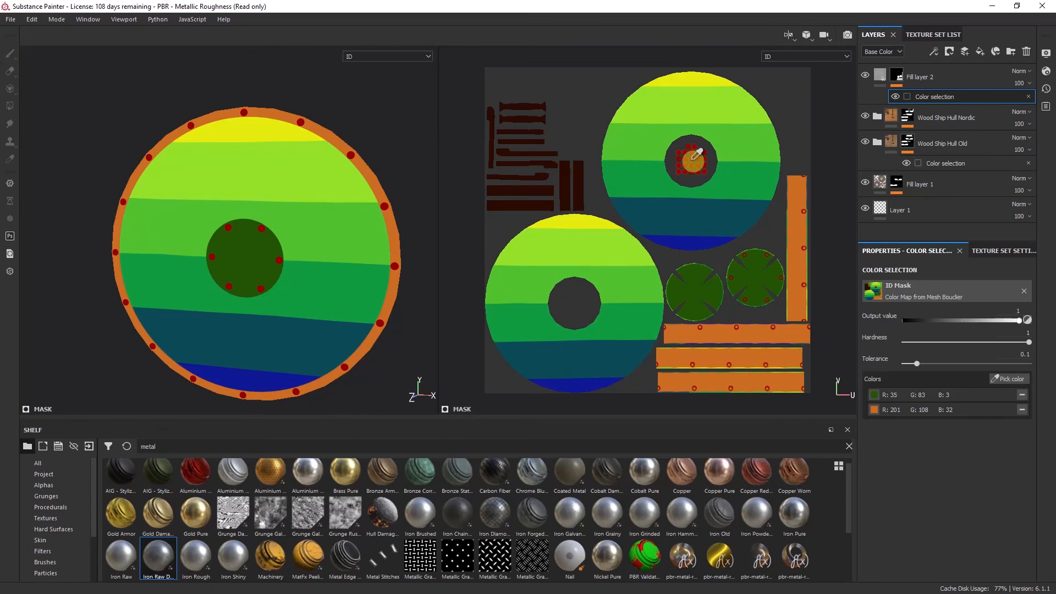
pyautogui.click(672, 170)
pyautogui.keyDown('alt'); pyautogui.moveTo(370, 250); pyautogui.dragTo(276, 249); pyautogui.keyUp('alt')
pyautogui.keyDown('alt'); pyautogui.moveTo(275, 249); pyautogui.dragTo(227, 273, button='right'); pyautogui.keyUp('alt')
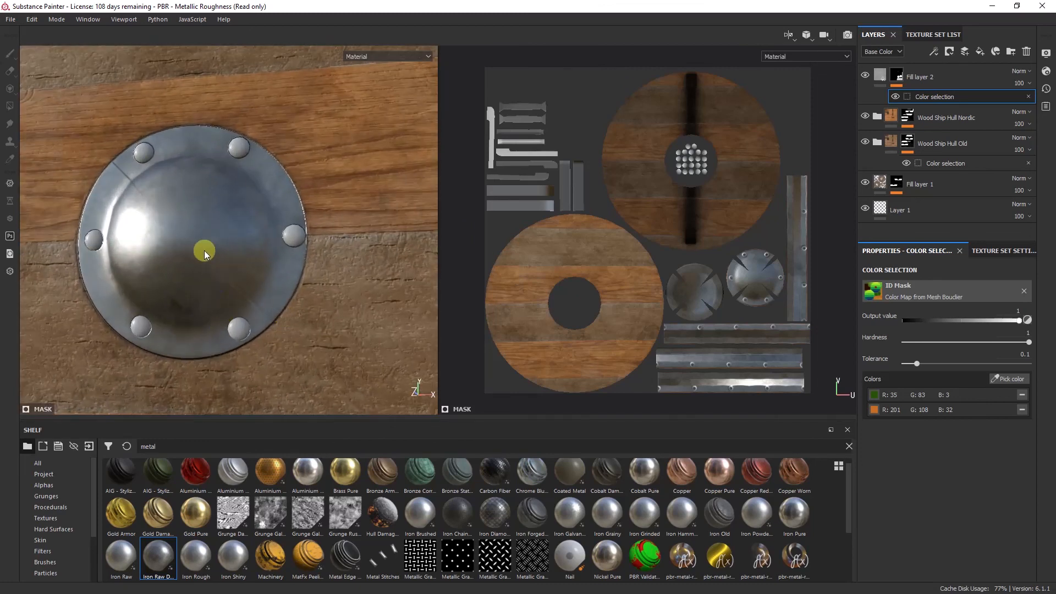
pyautogui.keyDown('alt'); pyautogui.moveTo(203, 250); pyautogui.dragTo(245, 278); pyautogui.keyUp('alt')
# Switch the iron fill layer's projection to Tri-planar projection and inspect the metal on the boss and rim
pyautogui.click(900, 78)
pyautogui.click(879, 76)
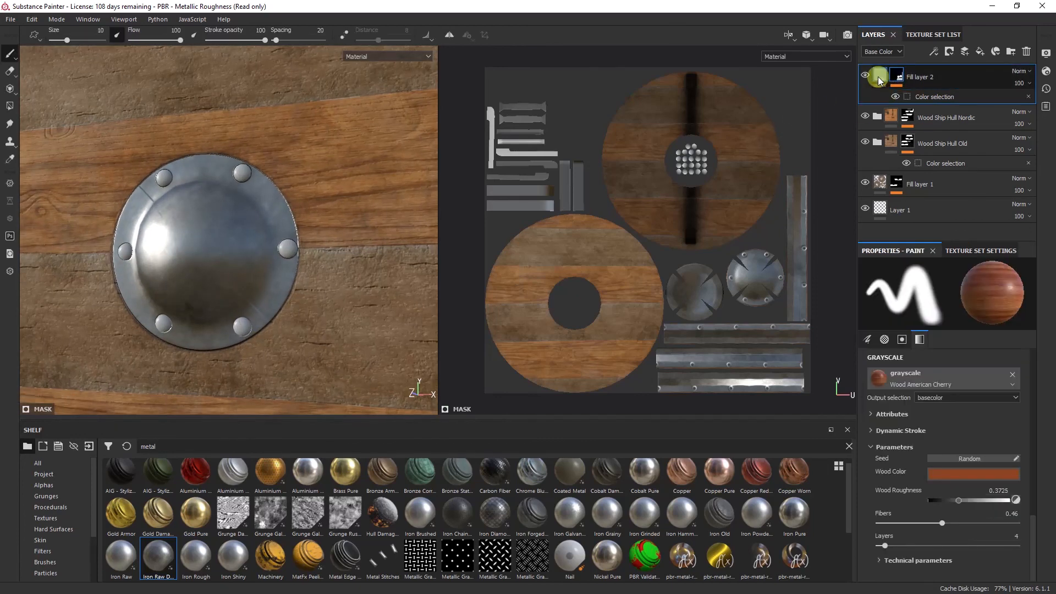
pyautogui.click(930, 308)
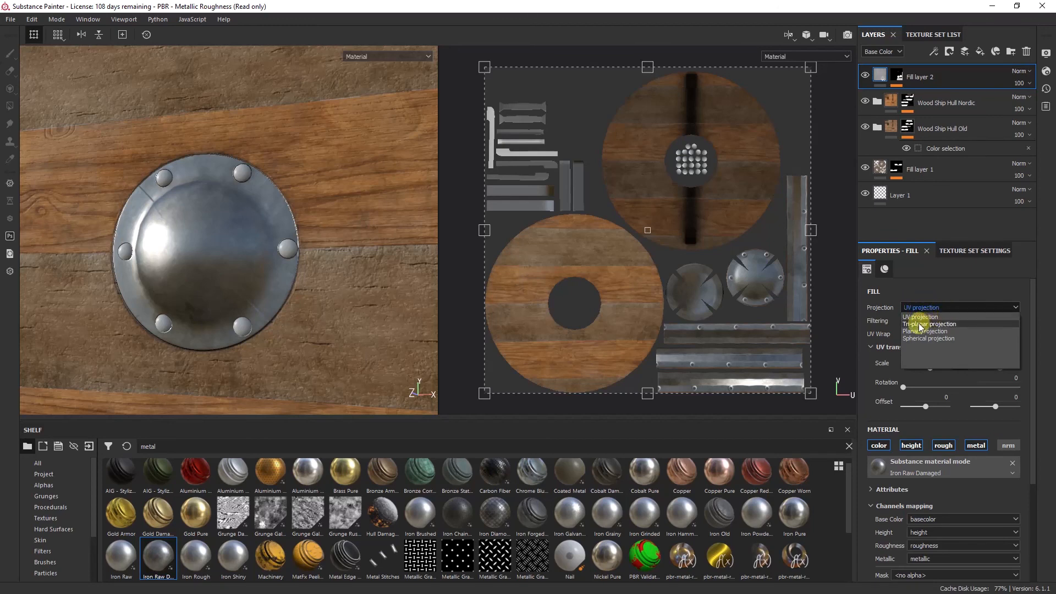
pyautogui.click(928, 324)
pyautogui.keyDown('alt'); pyautogui.moveTo(198, 282); pyautogui.dragTo(330, 249); pyautogui.keyUp('alt')
pyautogui.scroll(3, 356, 246)
pyautogui.keyDown('alt'); pyautogui.moveTo(344, 214); pyautogui.dragTo(332, 242, button='right'); pyautogui.keyUp('alt')
pyautogui.keyDown('alt'); pyautogui.moveTo(332, 242); pyautogui.dragTo(314, 276); pyautogui.keyUp('alt')
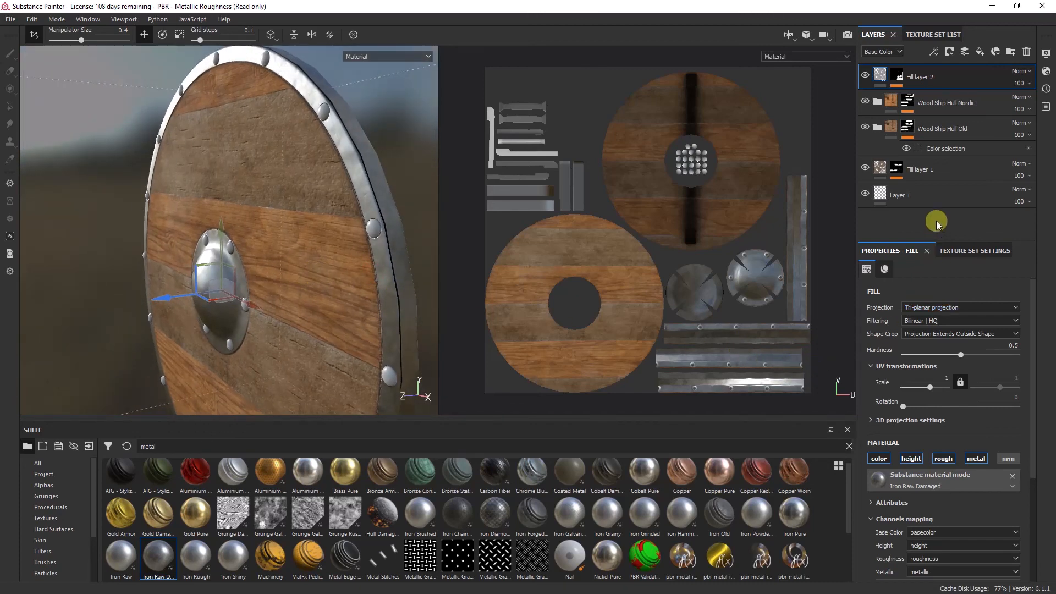
# Set the iron mask's color selection to hardness 0.56 and tolerance 0.15, and add the dark red rivet ID color
pyautogui.click(900, 77)
pyautogui.rightClick(900, 77)
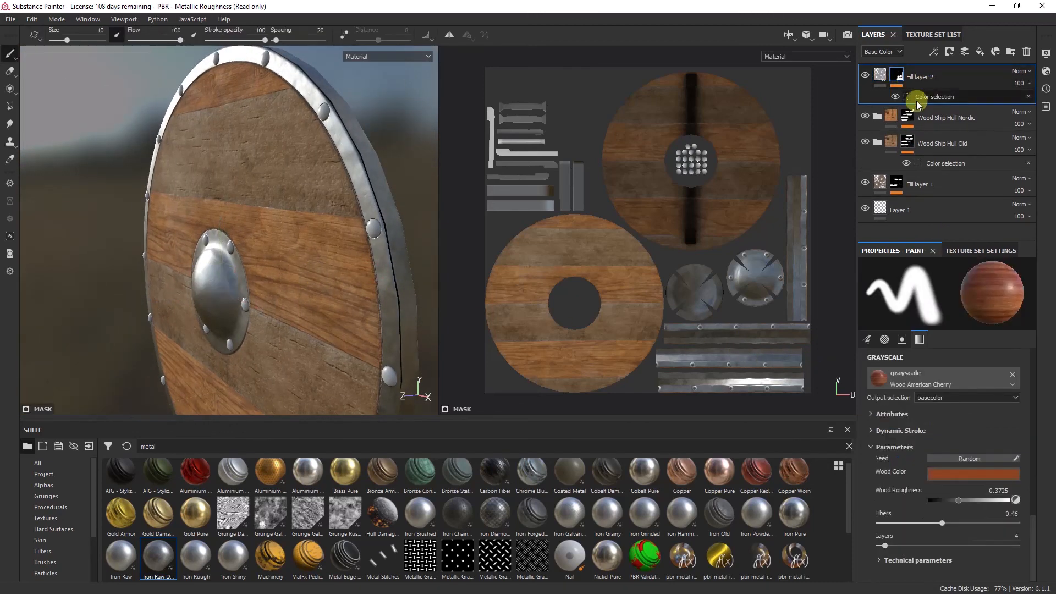
pyautogui.click(928, 95)
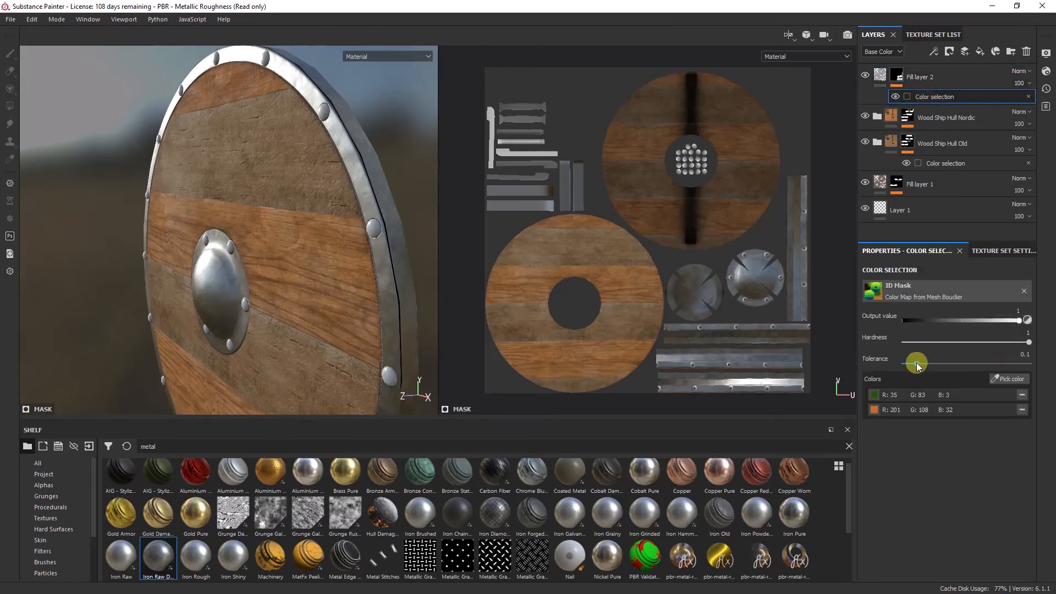
pyautogui.moveTo(917, 366)
pyautogui.mouseDown()
pyautogui.moveTo(952, 366)
pyautogui.moveTo(932, 368)
pyautogui.mouseUp()
pyautogui.moveTo(1017, 347); pyautogui.dragTo(974, 344)
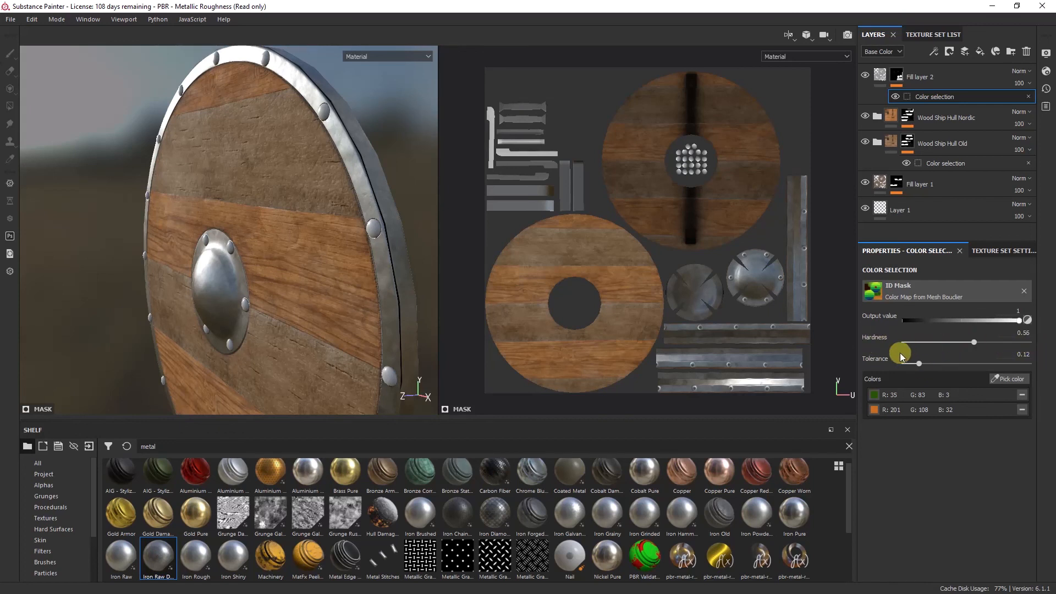
pyautogui.click(1008, 379)
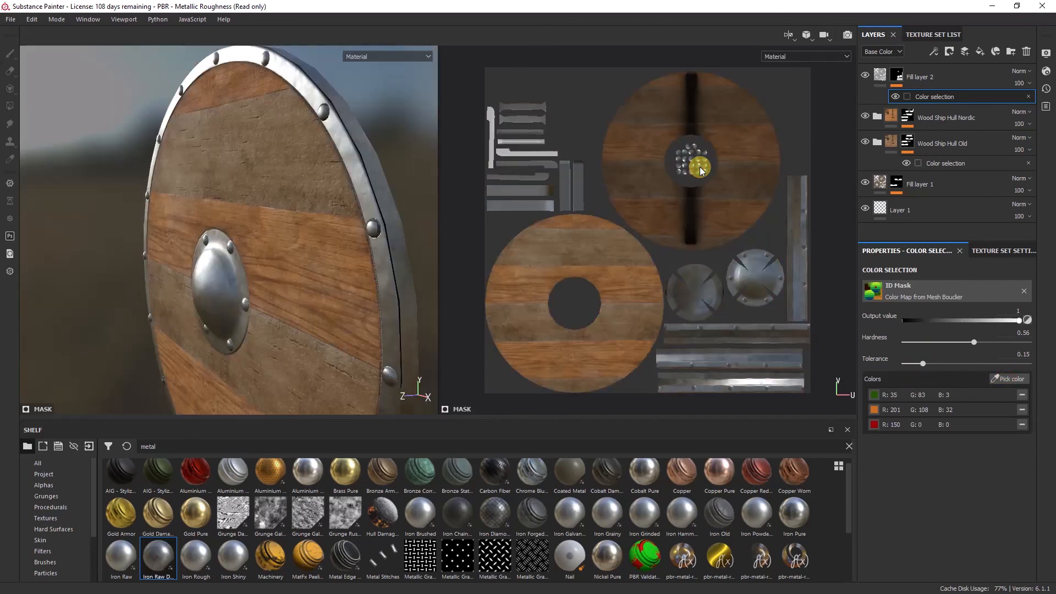
pyautogui.keyDown('alt'); pyautogui.moveTo(350, 259); pyautogui.dragTo(367, 225); pyautogui.keyUp('alt')
pyautogui.keyDown('alt'); pyautogui.moveTo(368, 224); pyautogui.dragTo(448, 129, button='right'); pyautogui.keyUp('alt')
pyautogui.keyDown('alt'); pyautogui.moveTo(448, 129); pyautogui.dragTo(297, 299); pyautogui.keyUp('alt')
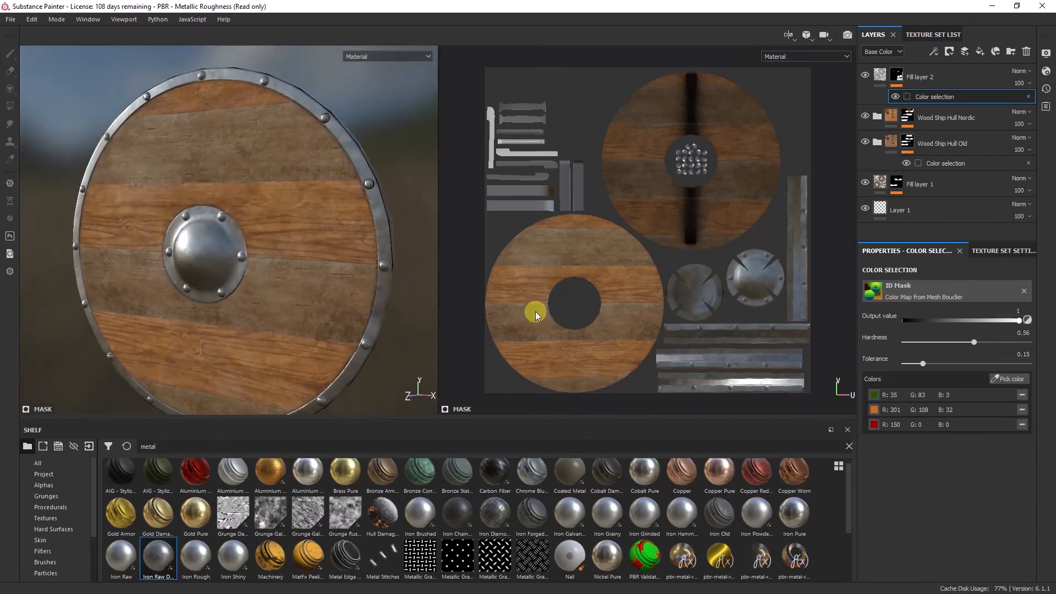
# Enable the normal channel on the iron fill layer and check the metal surface from an angle
pyautogui.click(897, 80)
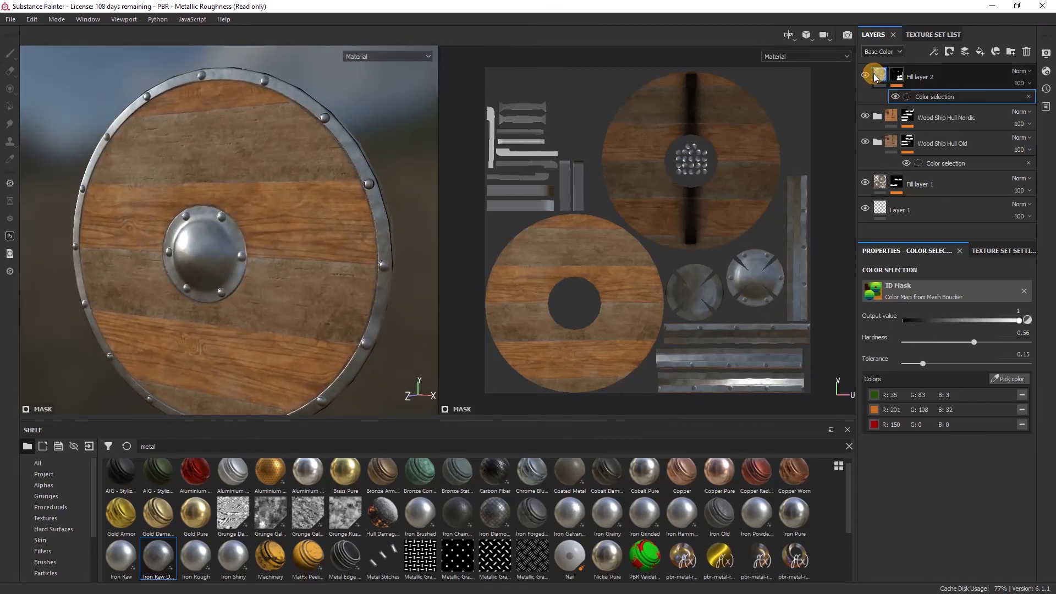
pyautogui.click(876, 76)
pyautogui.keyDown('alt'); pyautogui.moveTo(190, 261); pyautogui.dragTo(231, 299); pyautogui.keyUp('alt')
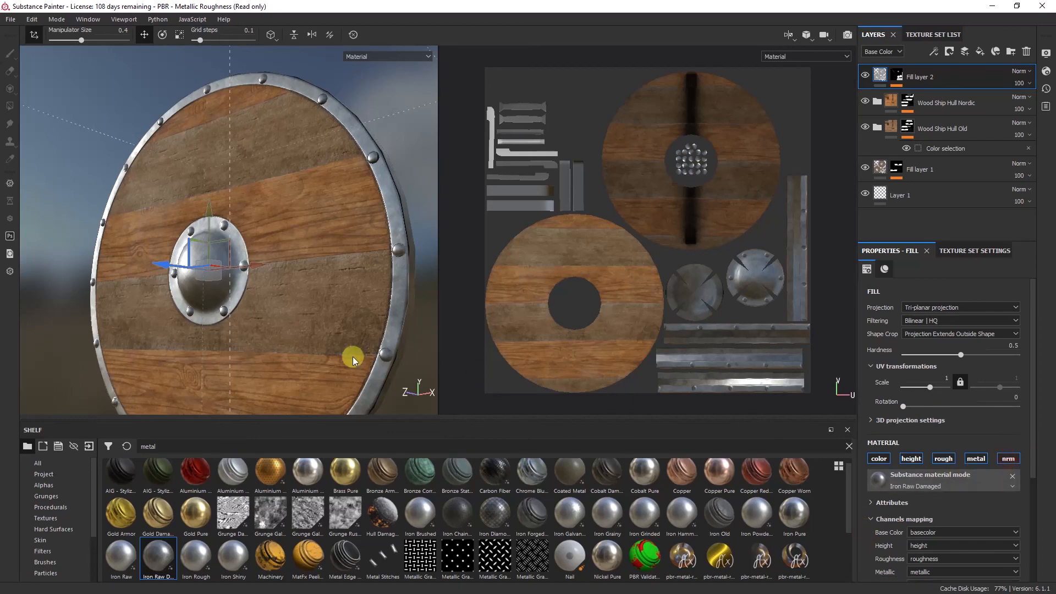
pyautogui.keyDown('alt'); pyautogui.moveTo(349, 356); pyautogui.dragTo(324, 314); pyautogui.keyUp('alt')
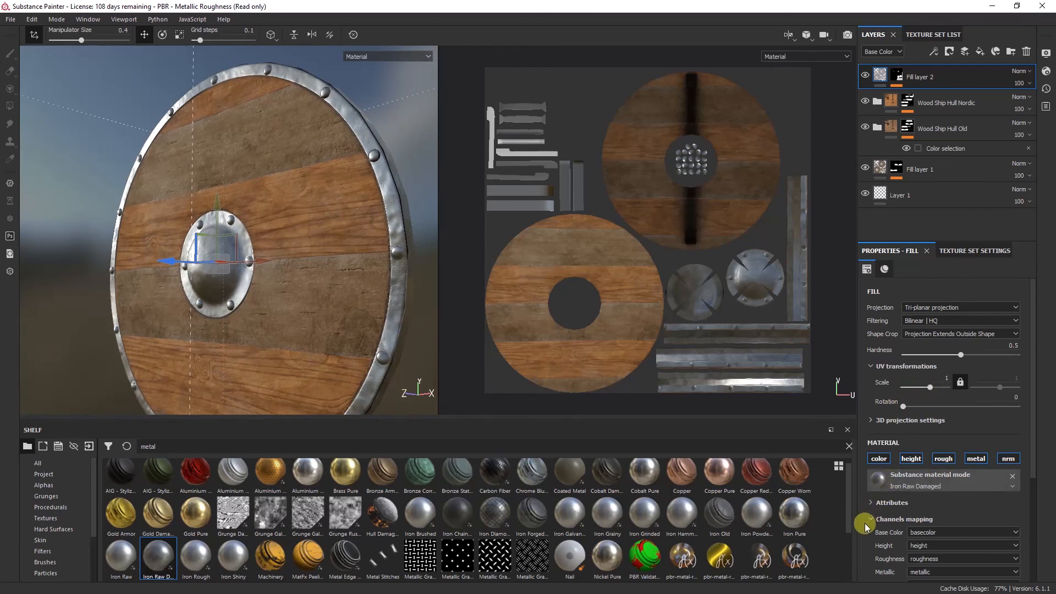
# Try lowering the iron material's Surface Grain to about 0.42 and restore it to 1
pyautogui.moveTo(1037, 439); pyautogui.dragTo(1039, 534)
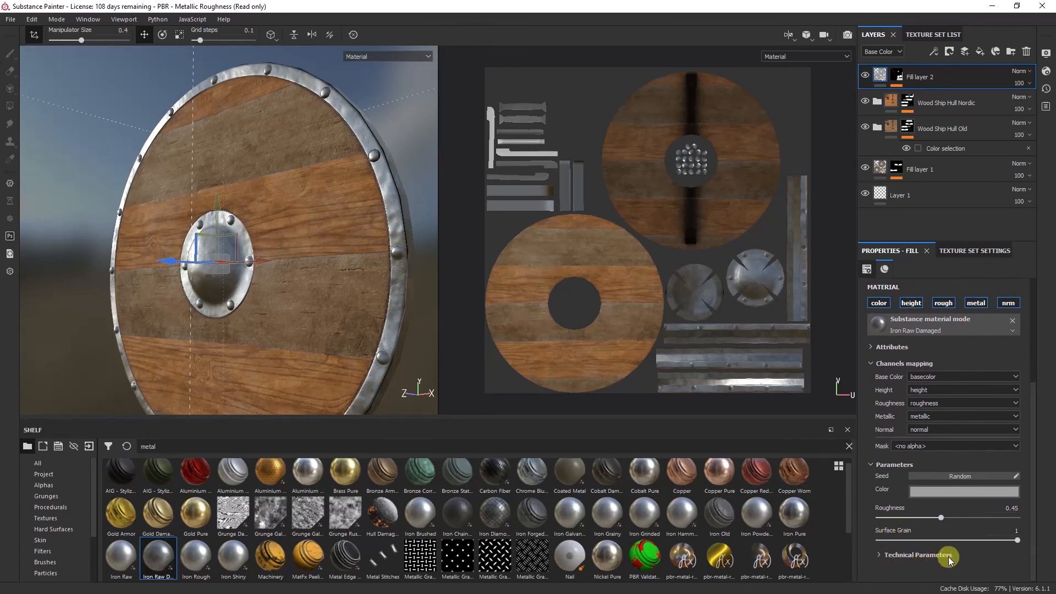
pyautogui.moveTo(1018, 542); pyautogui.dragTo(926, 543)
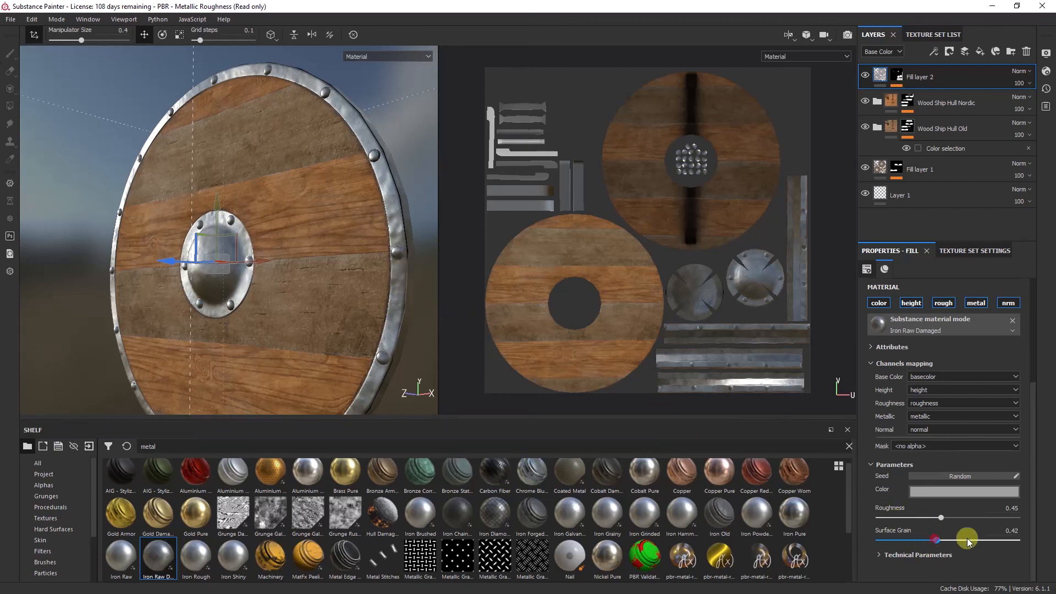
pyautogui.moveTo(968, 542); pyautogui.dragTo(1020, 541)
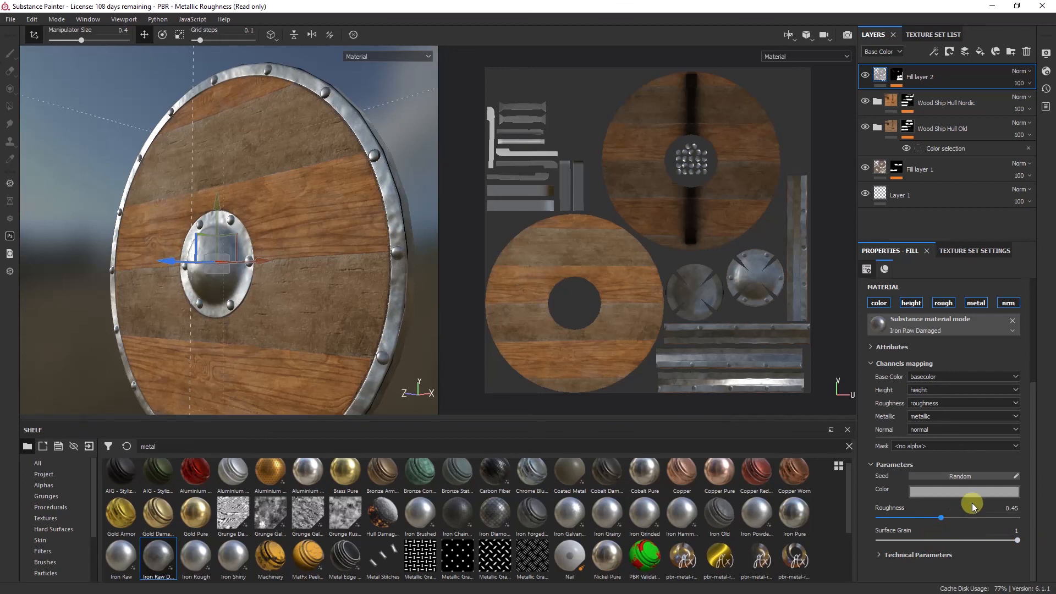
# Randomize the iron material's seed, set its UV scale to 1.2, and check the metal on the shield
pyautogui.click(946, 481)
pyautogui.scroll(5, 860, 384)
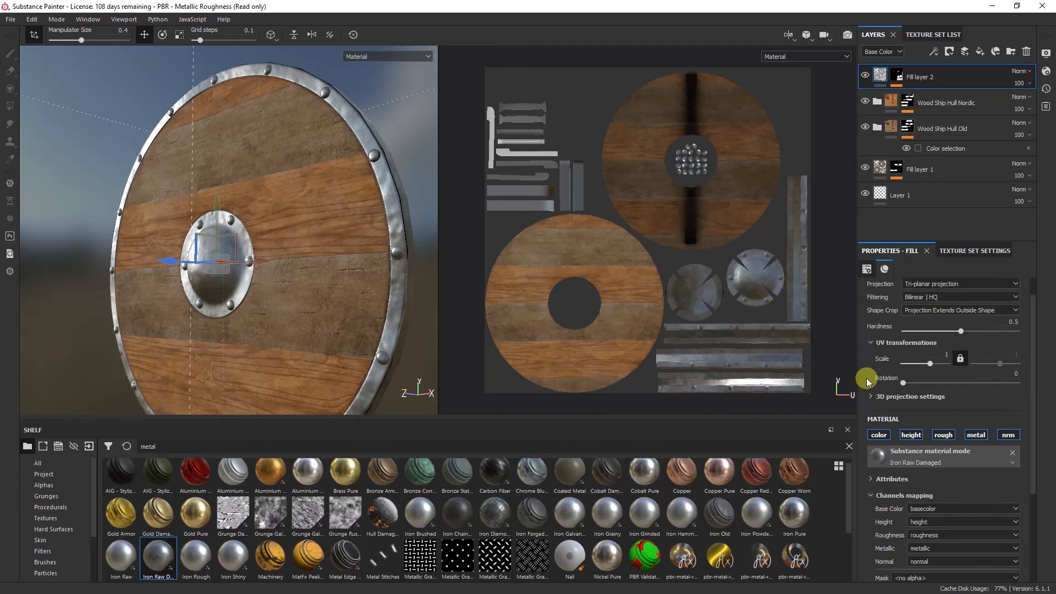
pyautogui.moveTo(904, 406); pyautogui.dragTo(933, 395)
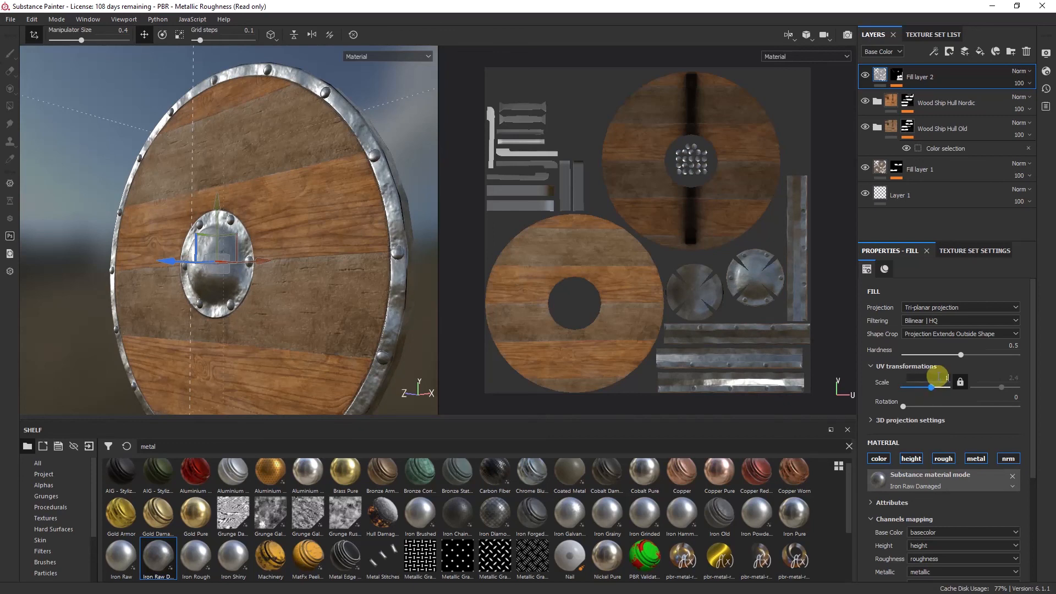
pyautogui.press('Return')
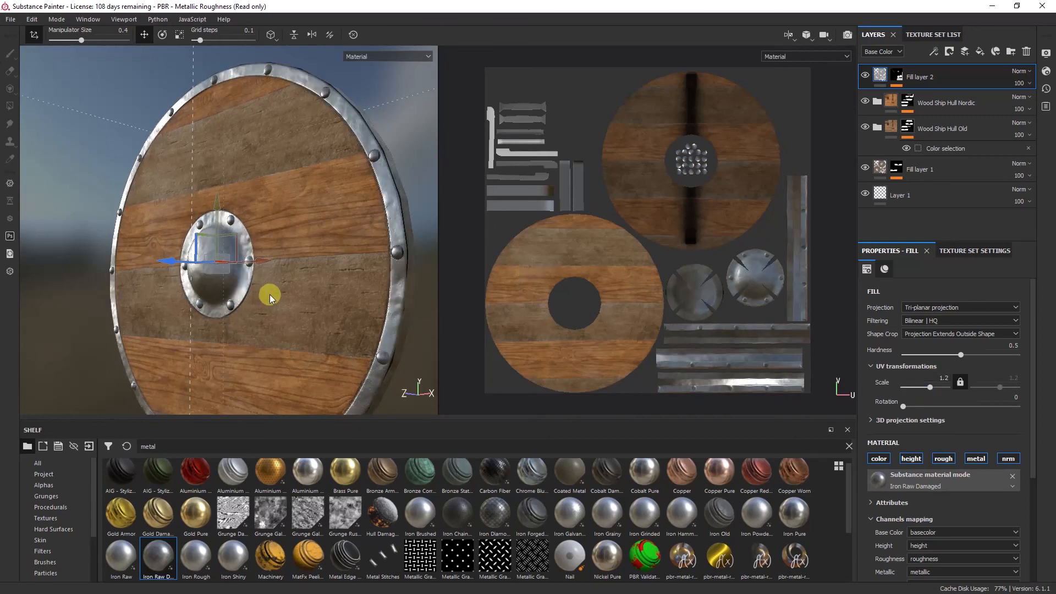
pyautogui.keyDown('alt'); pyautogui.moveTo(260, 305); pyautogui.dragTo(351, 320); pyautogui.keyUp('alt')
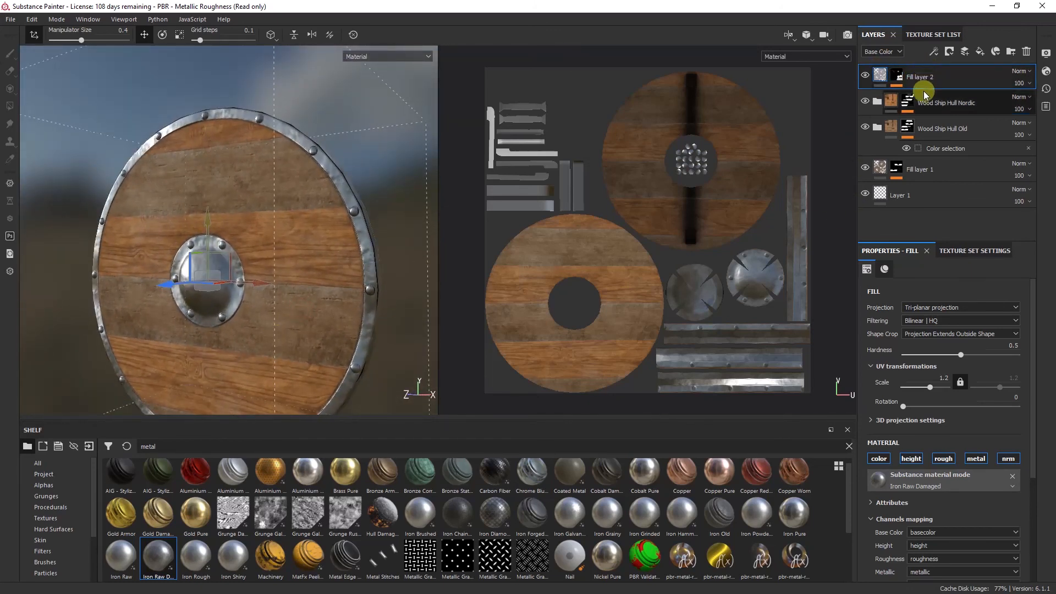
# Add a folder above the iron fill layer and copy the fill layer's mask for use on the folder
pyautogui.click(1011, 51)
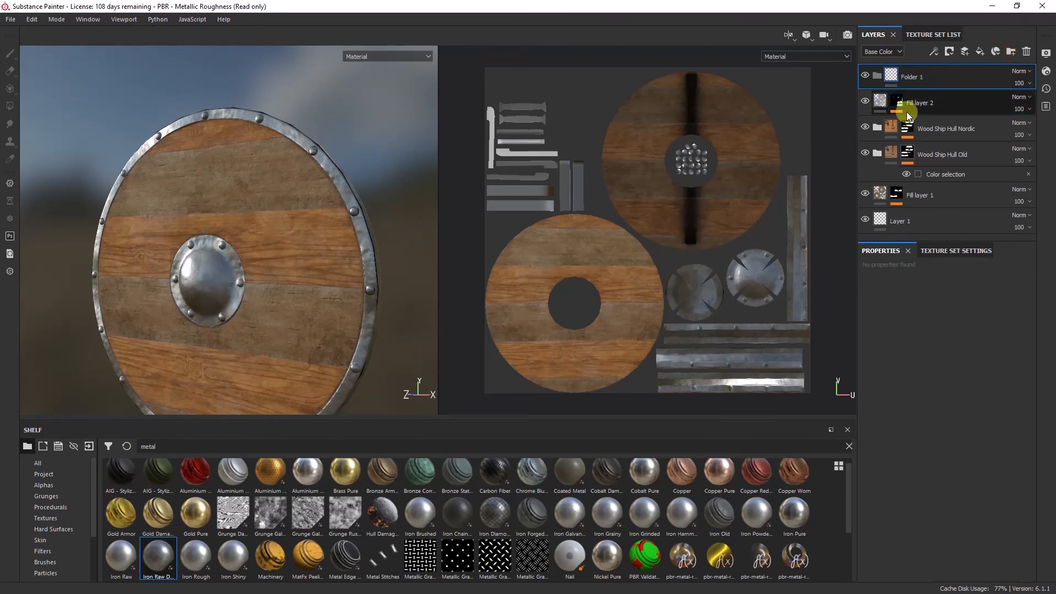
pyautogui.moveTo(913, 101); pyautogui.dragTo(888, 103)
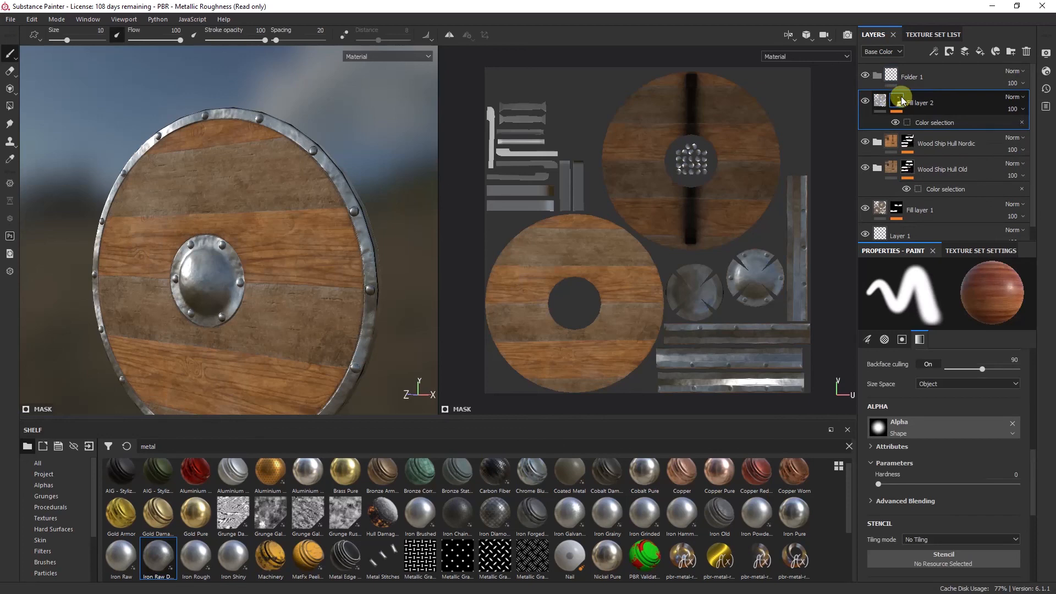
pyautogui.rightClick(896, 102)
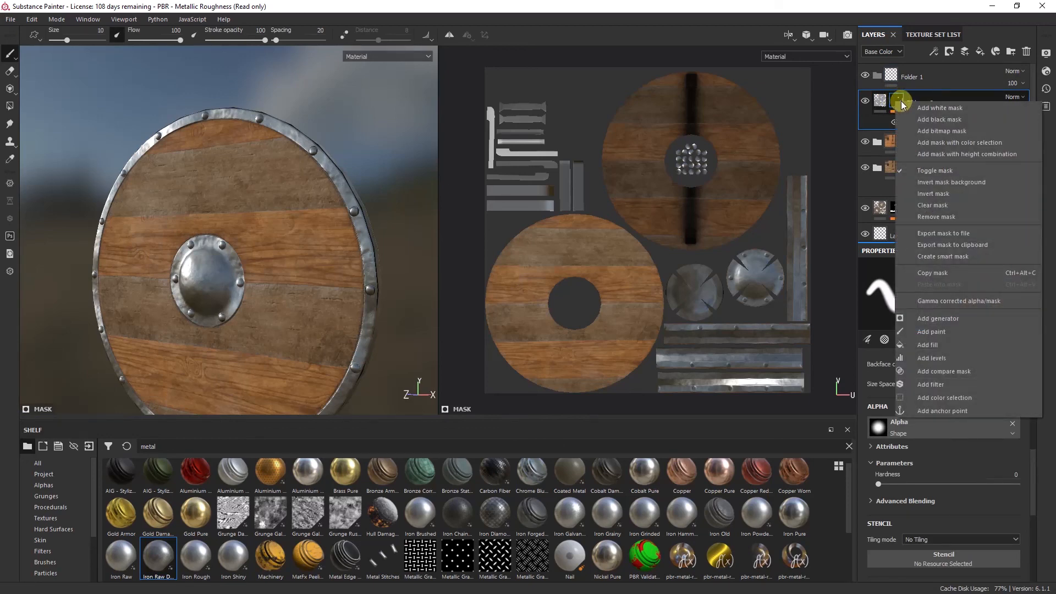
pyautogui.click(947, 271)
pyautogui.click(891, 75)
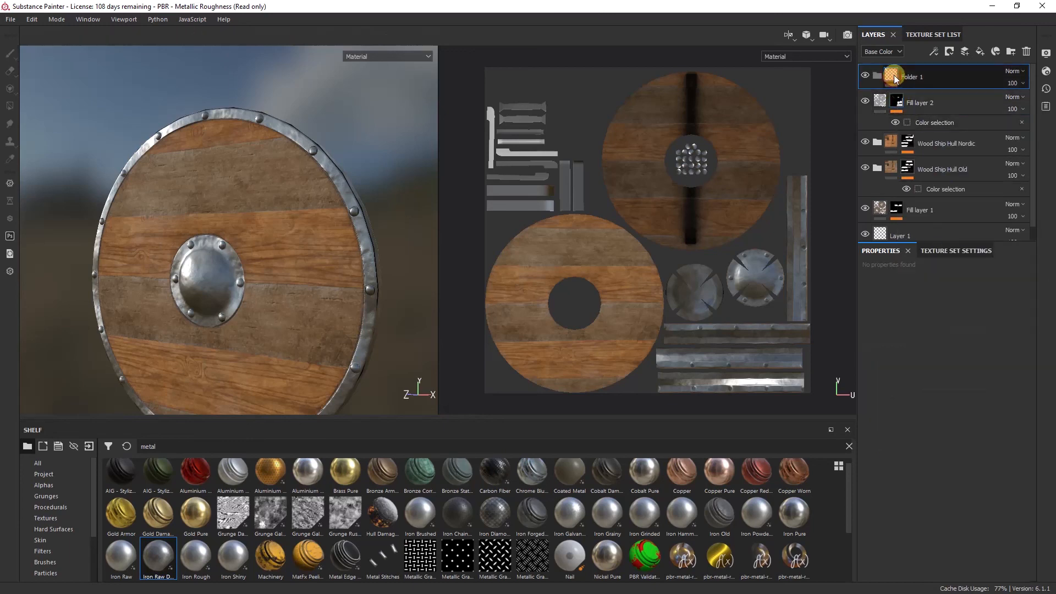
pyautogui.rightClick(894, 75)
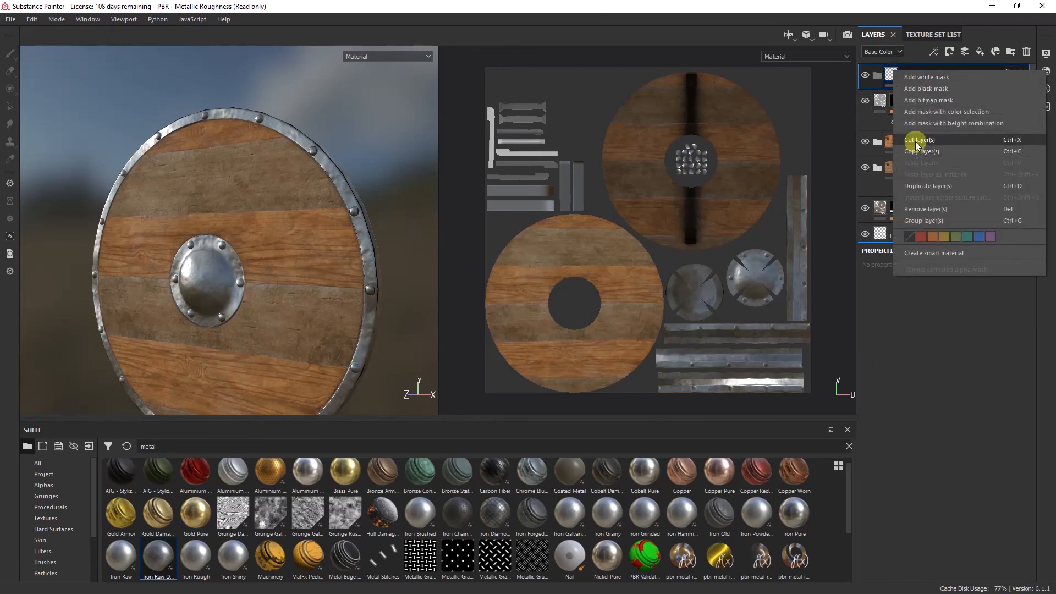